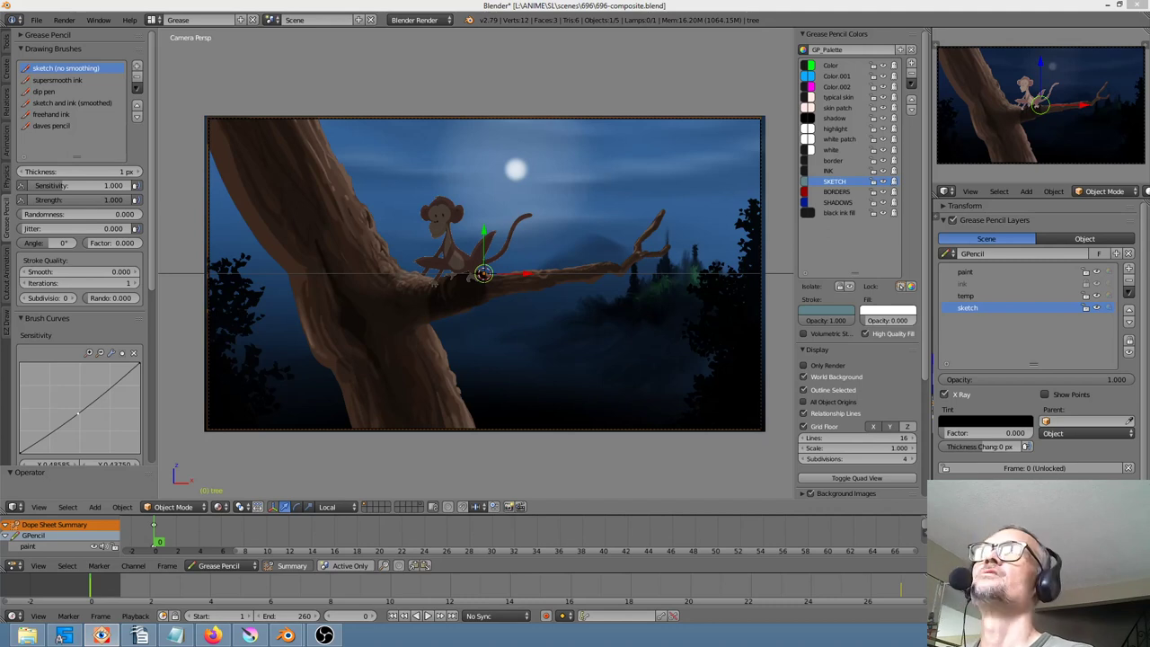
In FastStone, preview scenes -694, -693 and -695, then open -696.png full screen
{"action": "key", "text": "alt+Tab"}
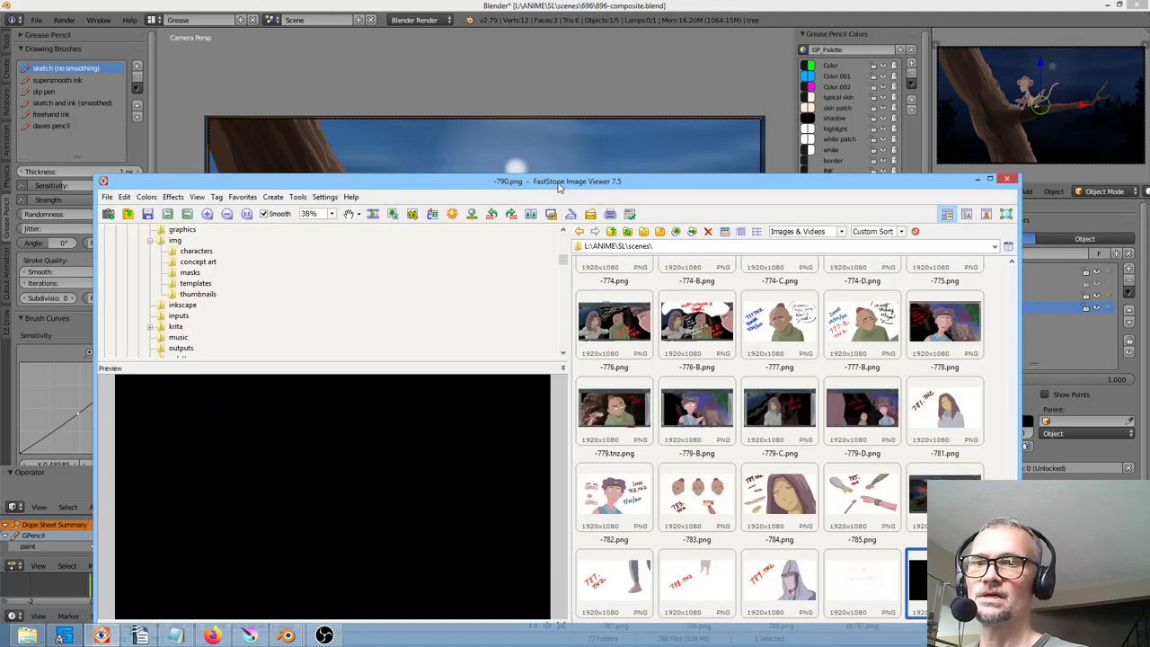
{"action": "scroll", "coordinate": [750, 274], "scroll_direction": "up", "scroll_amount": 10}
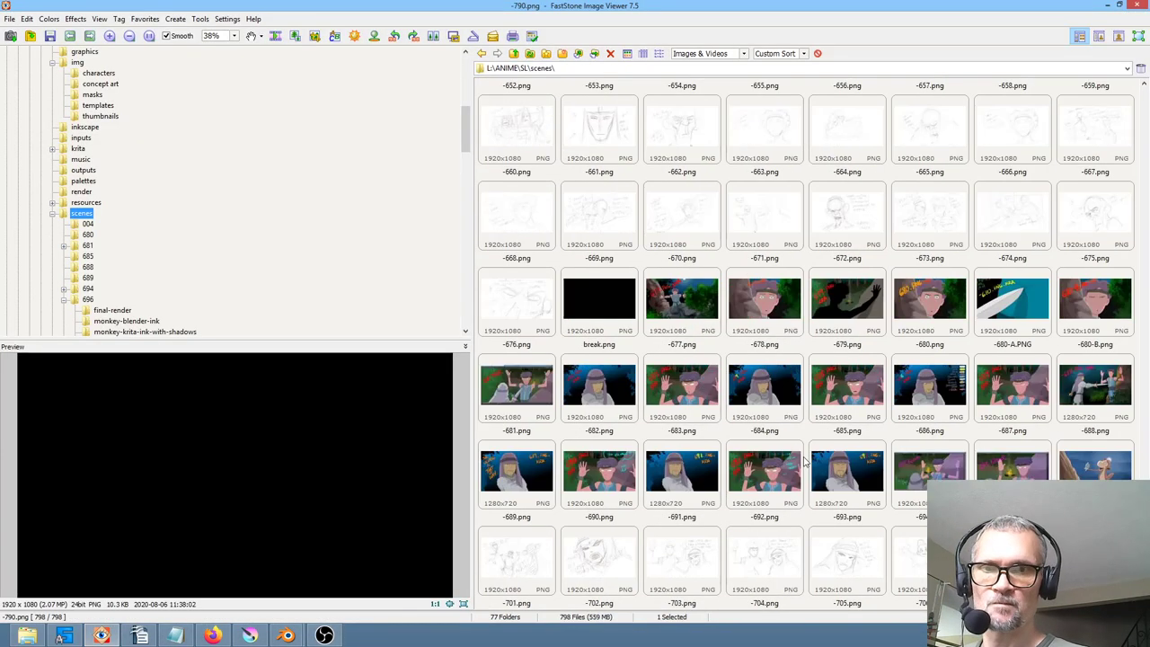
{"action": "left_click", "coordinate": [950, 474]}
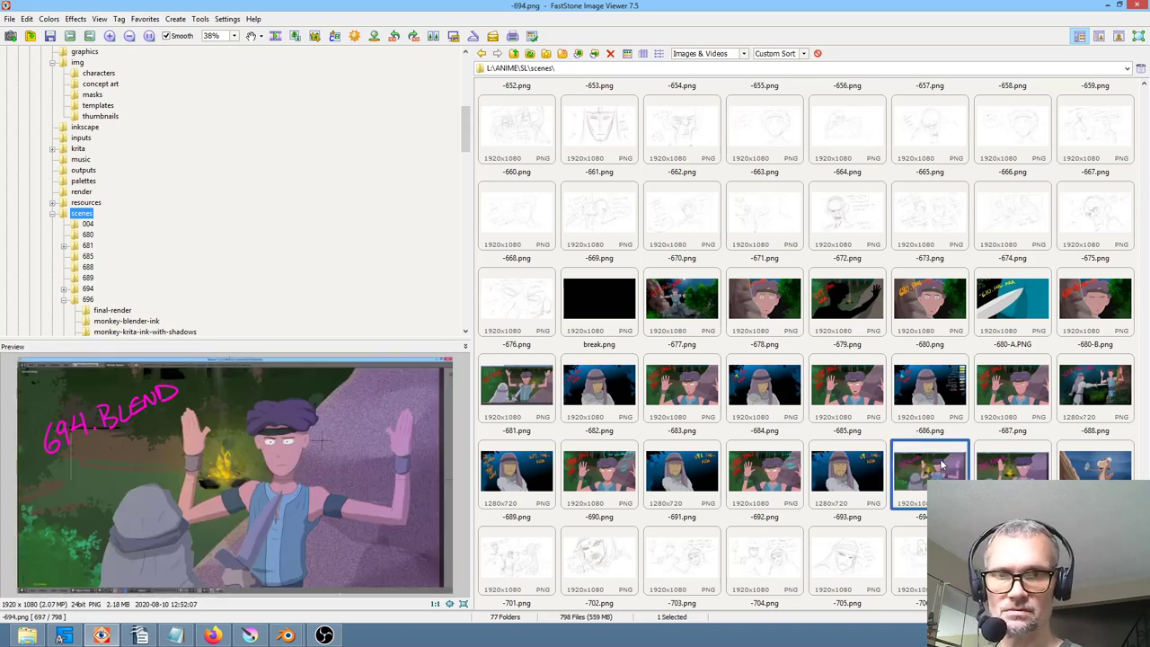
{"action": "scroll", "coordinate": [949, 458], "scroll_direction": "down", "scroll_amount": 2}
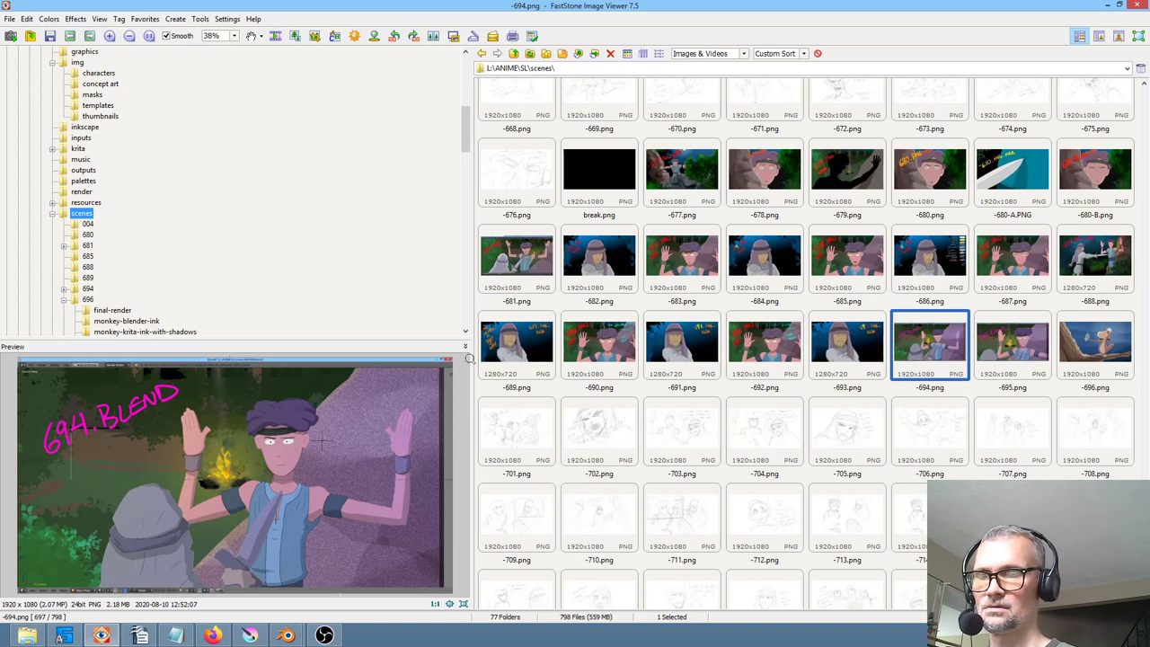
{"action": "left_click", "coordinate": [847, 348]}
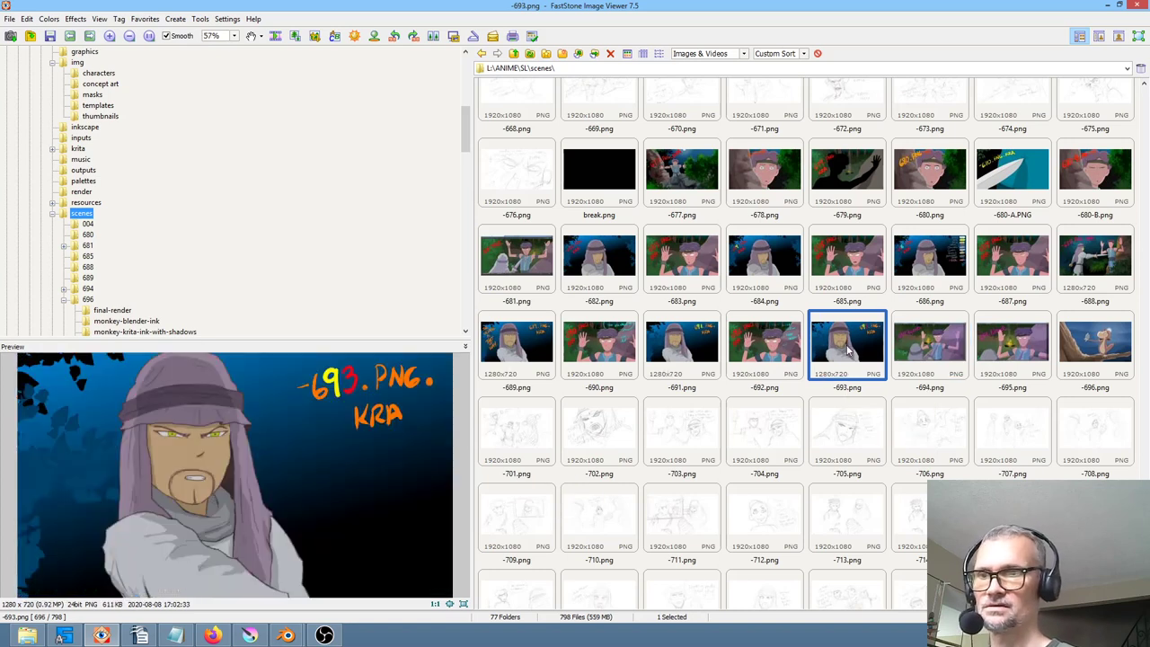
{"action": "left_click", "coordinate": [936, 346]}
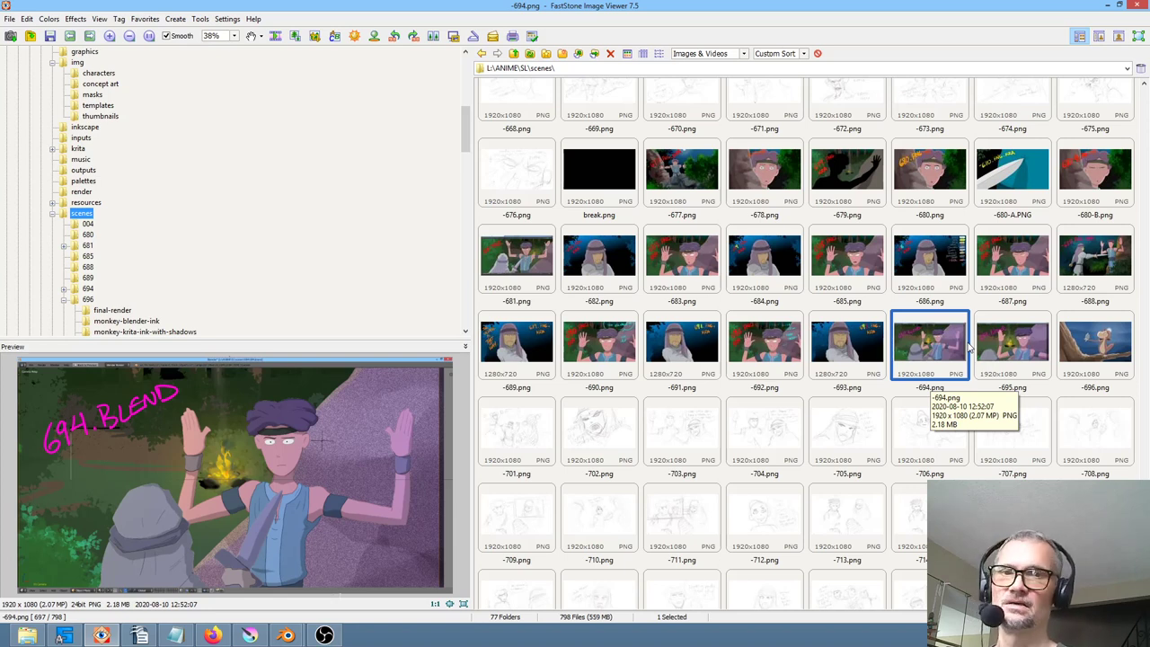
{"action": "left_click", "coordinate": [845, 350]}
{"action": "left_click", "coordinate": [933, 339]}
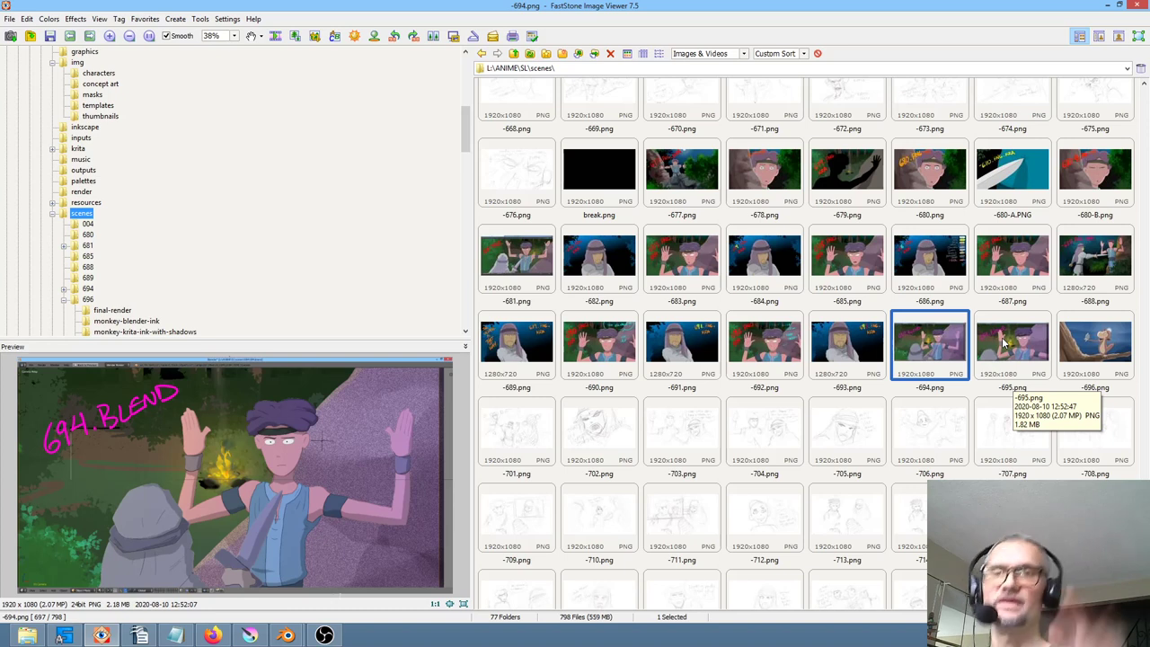
{"action": "left_click", "coordinate": [1031, 345]}
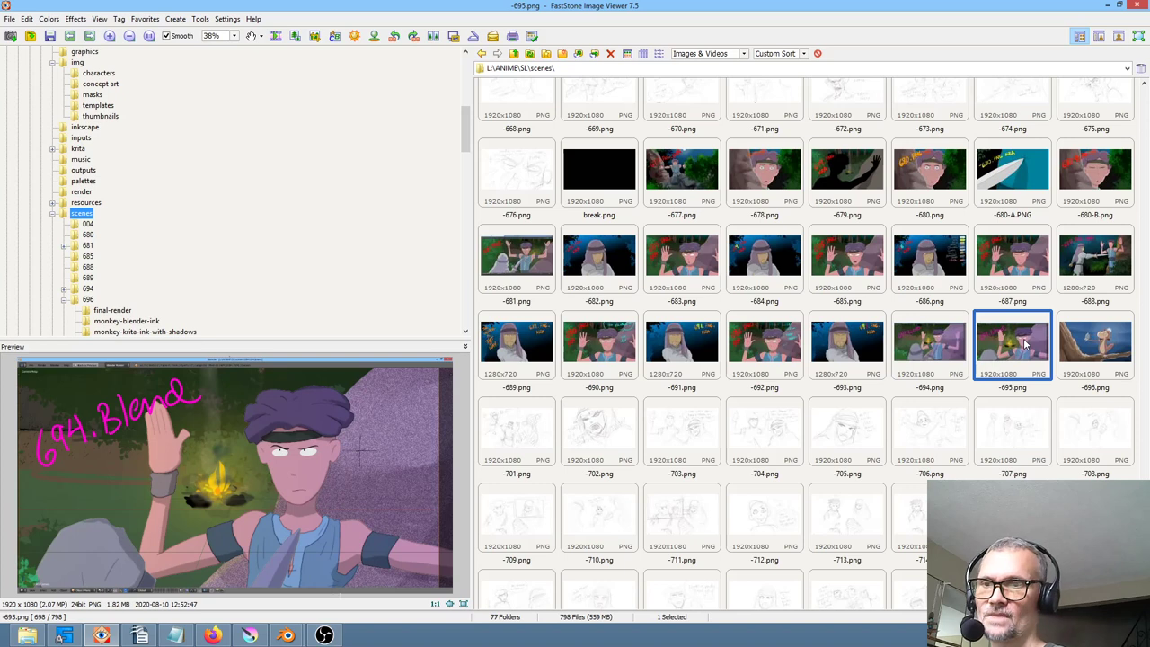
{"action": "left_click", "coordinate": [1090, 342]}
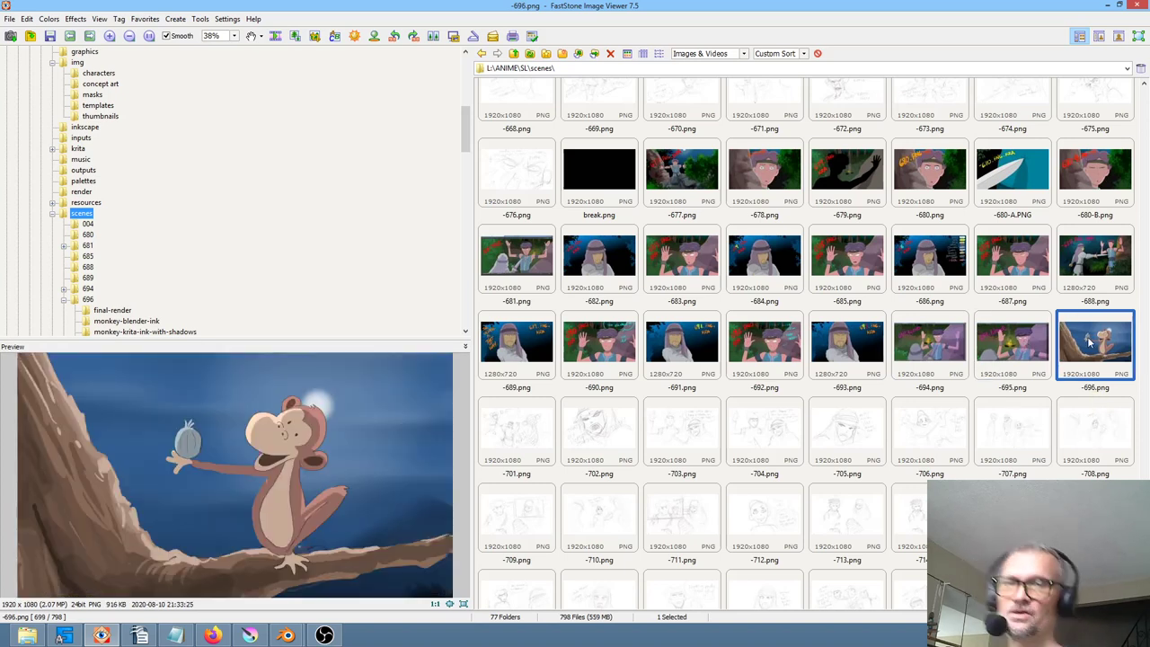
{"action": "double_click", "coordinate": [1090, 341]}
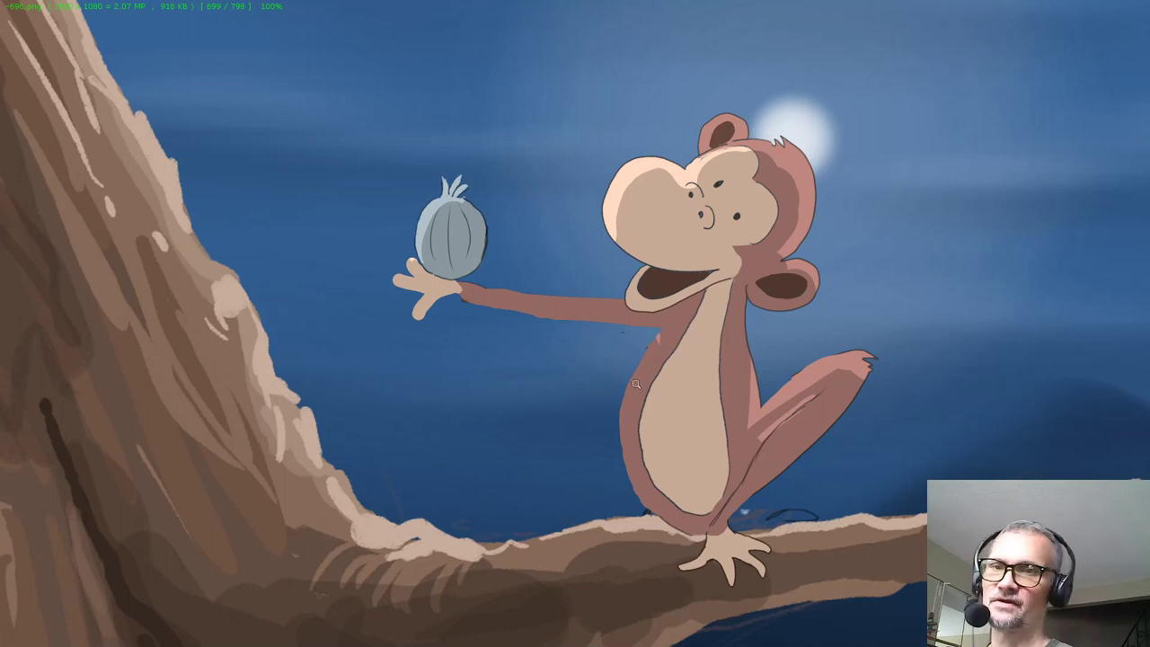
Exit the -696.png full-screen view back to the thumbnail browser
{"action": "key", "text": "Escape"}
Bring Krita forward and zoom around the -696.png.kra moonlit branch painting
{"action": "left_click", "coordinate": [252, 636]}
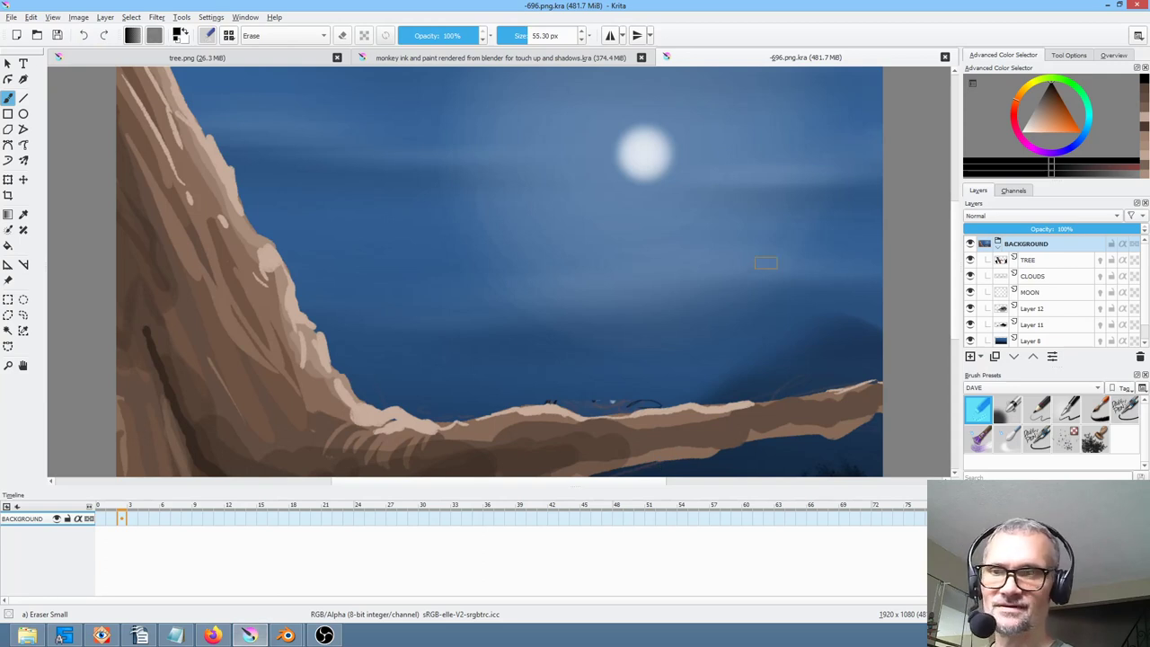
{"action": "scroll", "coordinate": [604, 304], "scroll_direction": "down", "scroll_amount": 1, "text": "ctrl"}
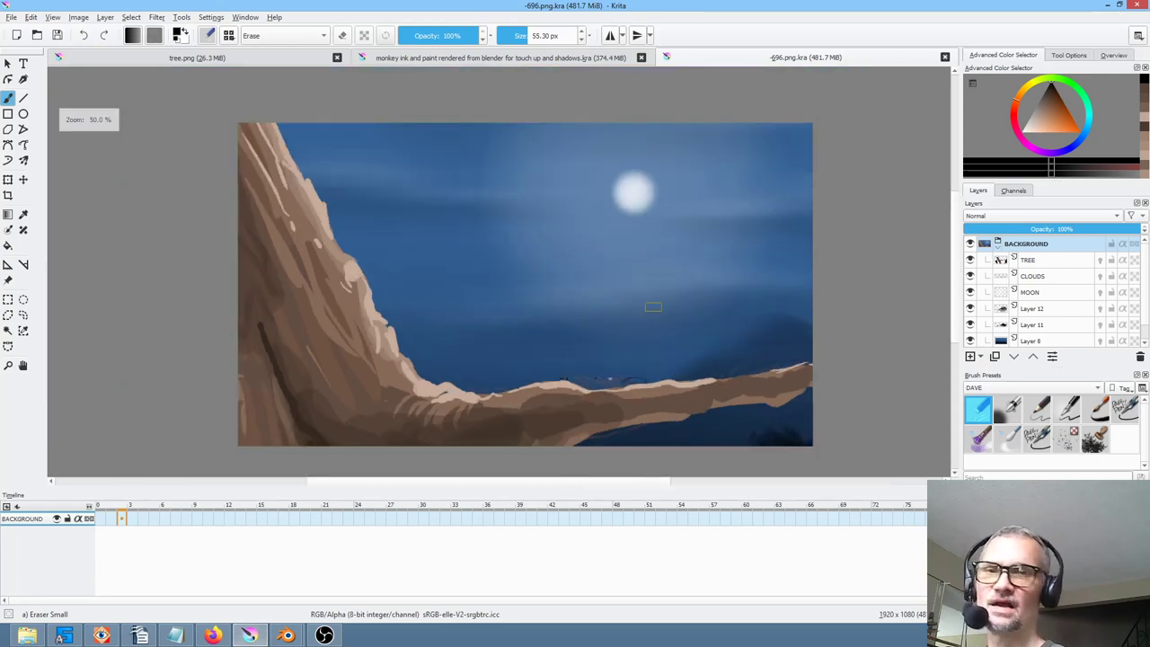
{"action": "scroll", "coordinate": [550, 251], "scroll_direction": "up", "scroll_amount": 1, "text": "ctrl"}
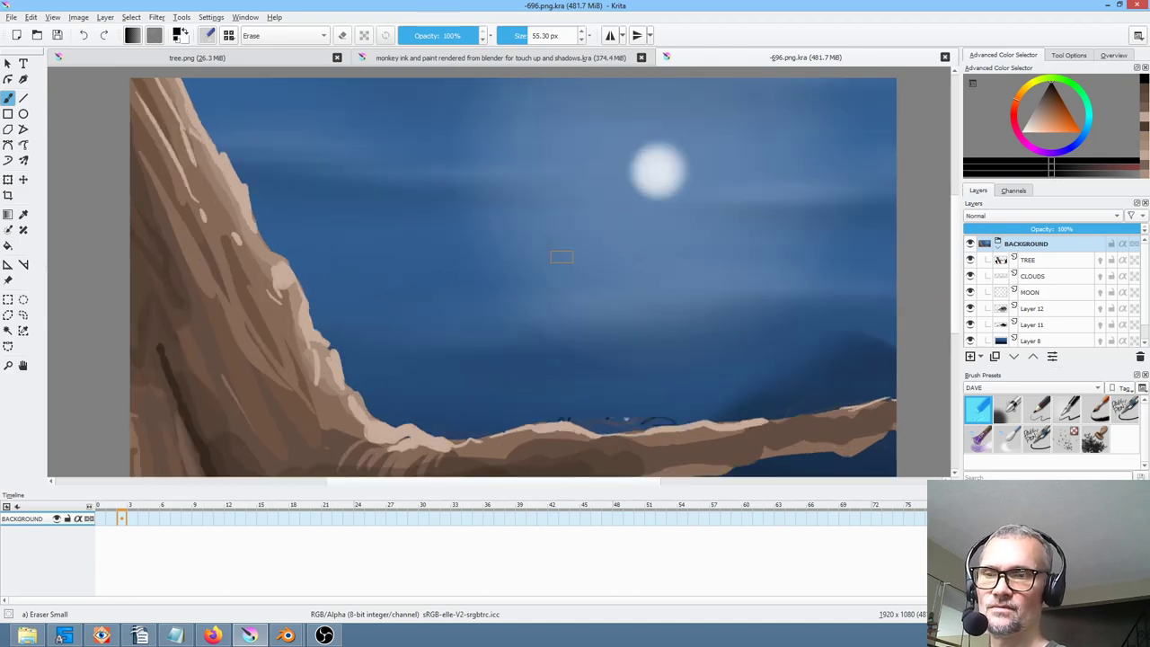
{"action": "mouse_move", "coordinate": [288, 636]}
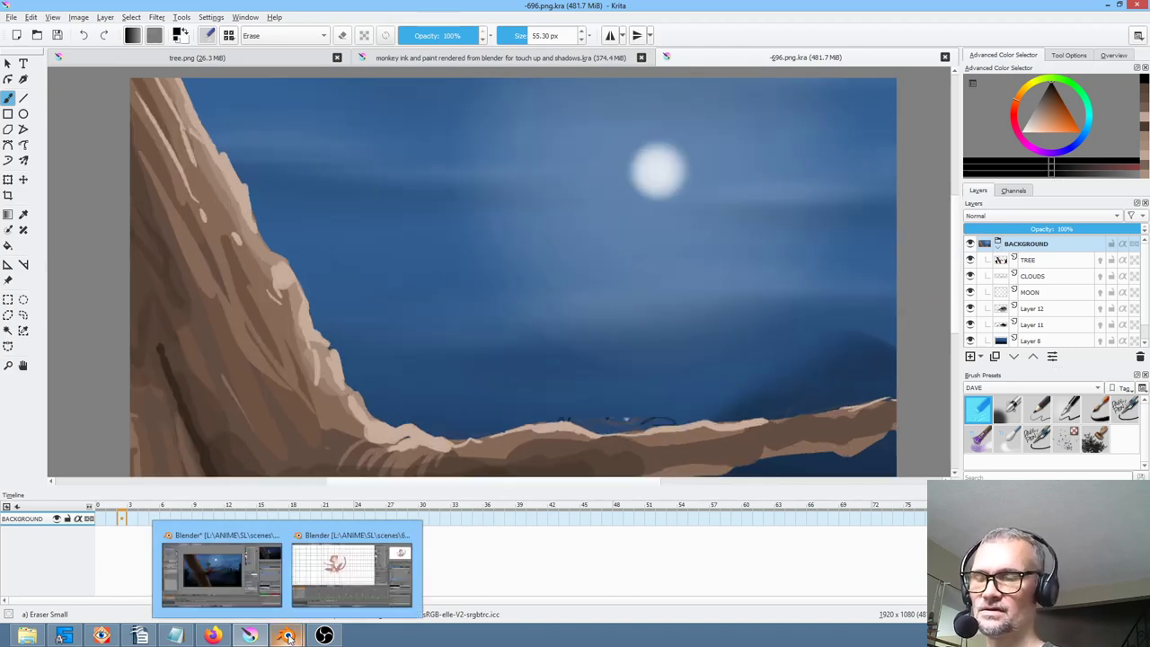
In 696.blend, scrub to frame 0, show the sketch layer and lock the waving hand layer
{"action": "left_click", "coordinate": [355, 568]}
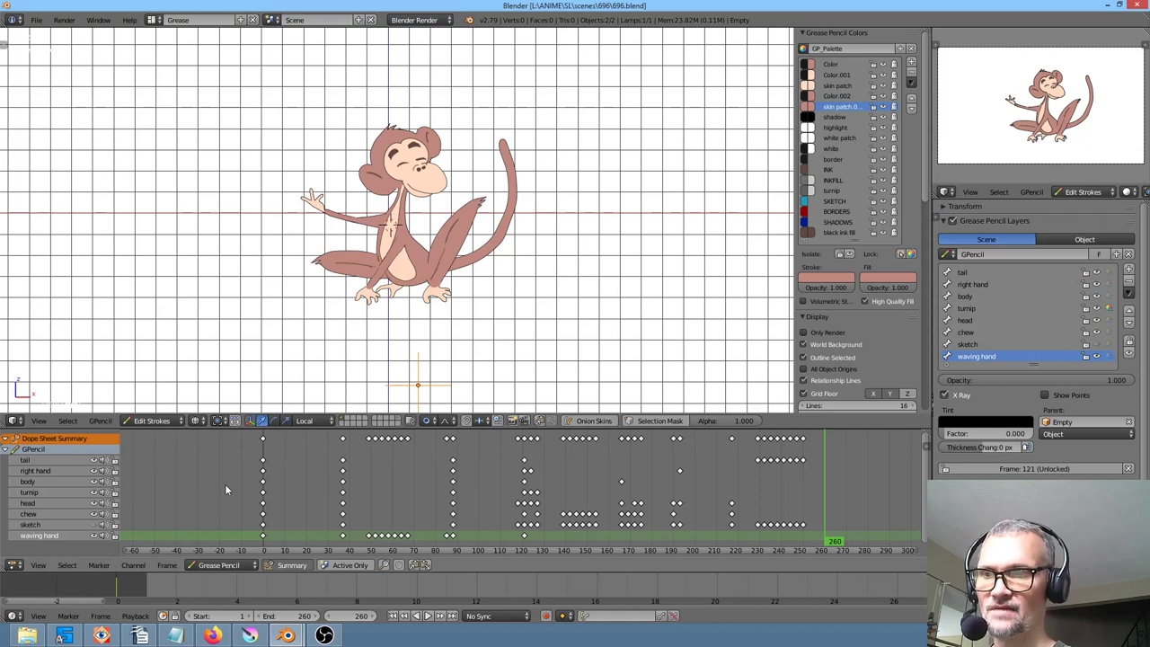
{"action": "left_click_drag", "start_coordinate": [263, 487], "coordinate": [214, 462]}
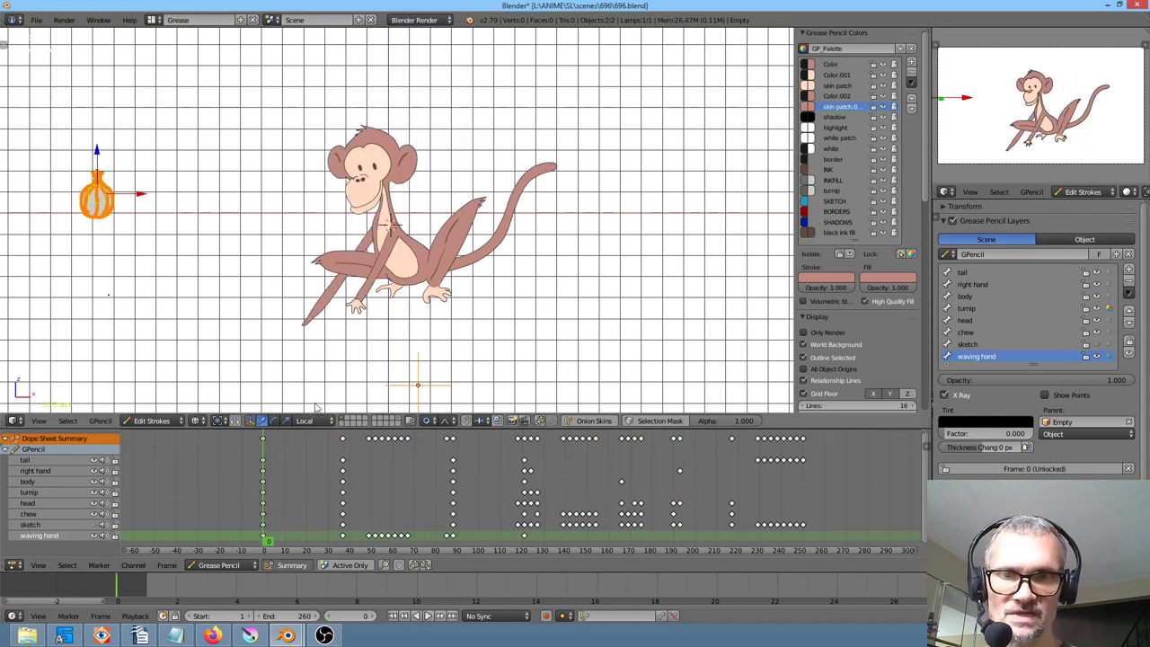
{"action": "left_click_drag", "start_coordinate": [1032, 366], "coordinate": [1037, 376]}
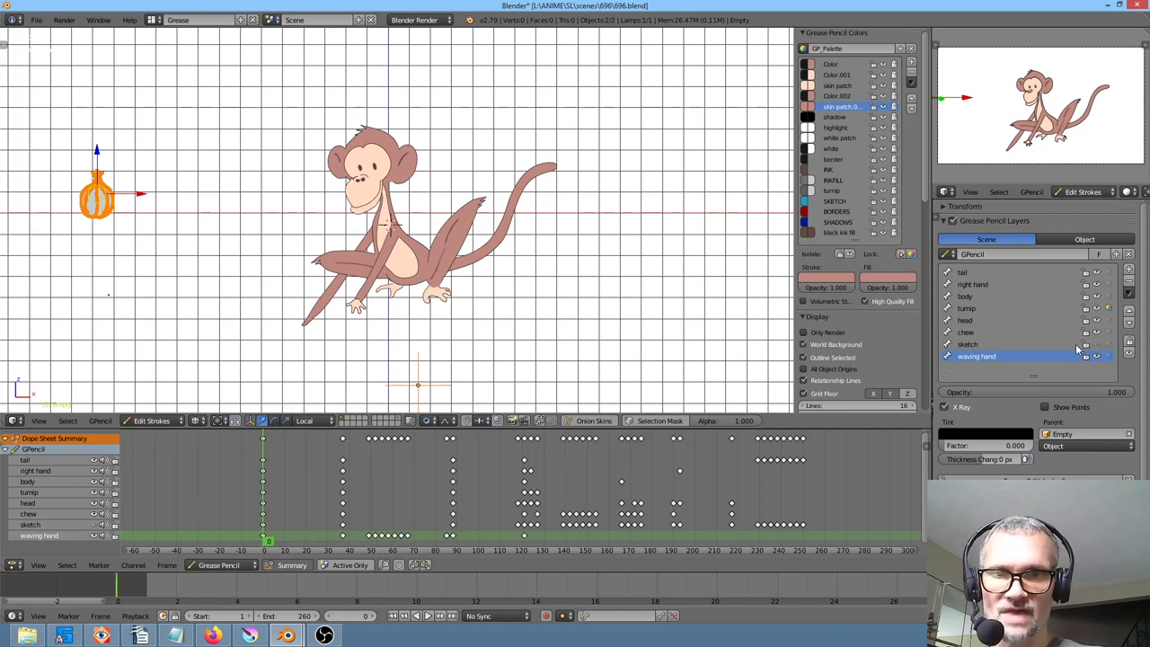
{"action": "left_click", "coordinate": [1056, 347]}
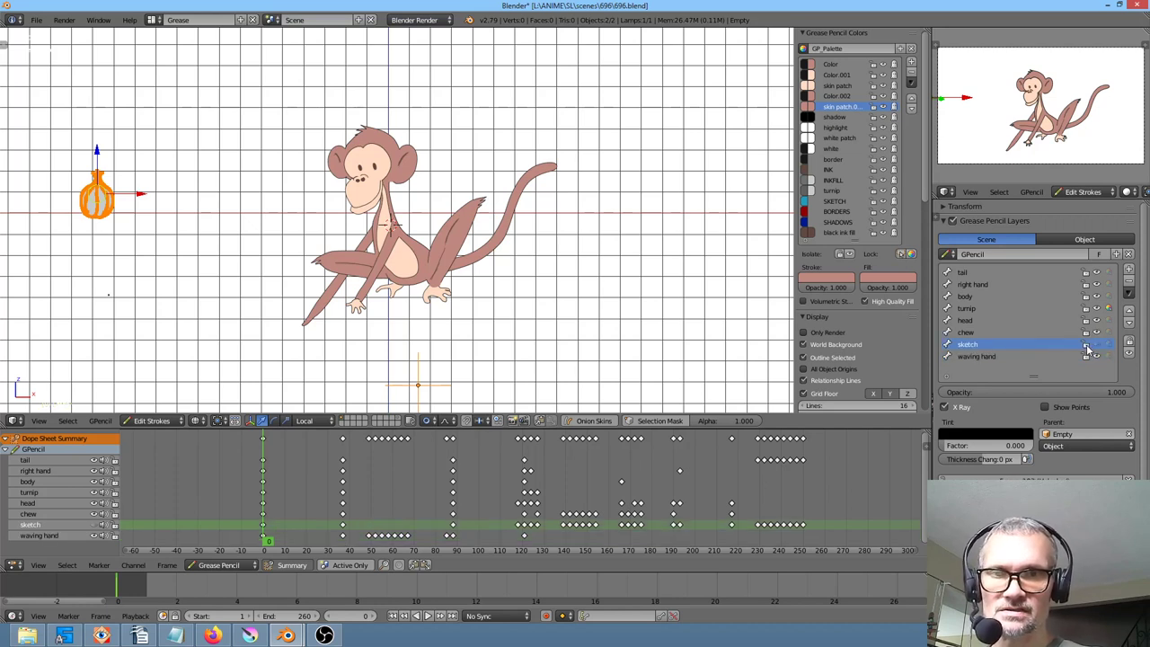
{"action": "left_click", "coordinate": [1096, 347]}
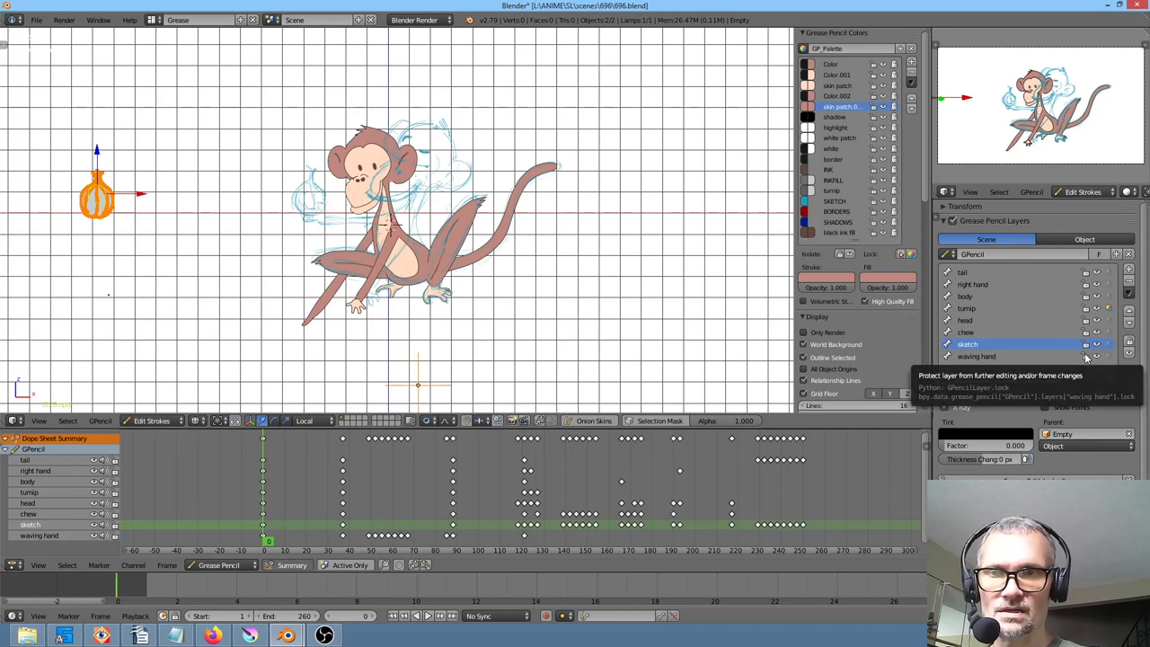
{"action": "left_click", "coordinate": [1085, 357]}
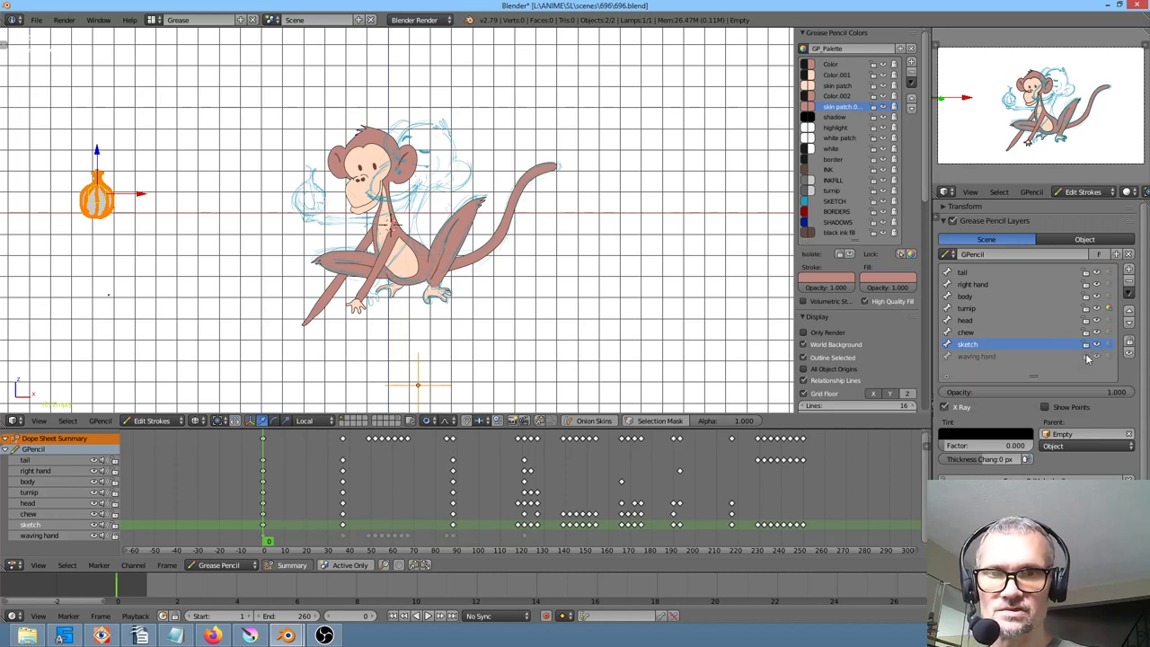
Unlock waving hand and try the Shift+L, Shift+H, Alt+H, Alt+L lock and hide shortcuts
{"action": "left_click", "coordinate": [1085, 356]}
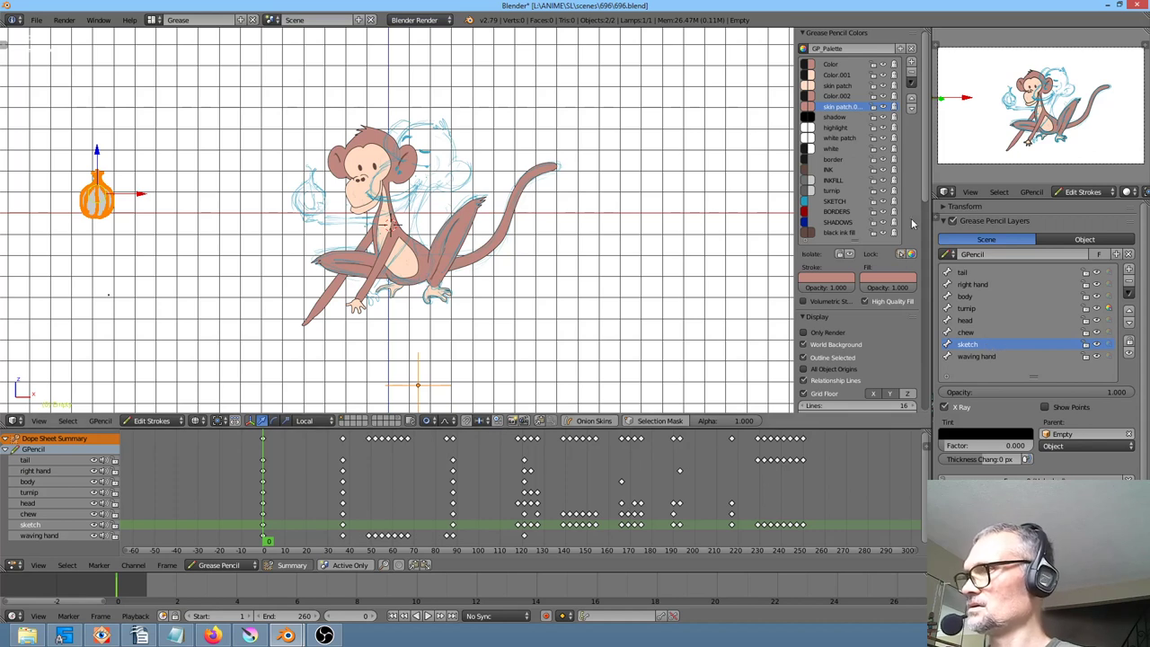
{"action": "key", "text": "shift+l"}
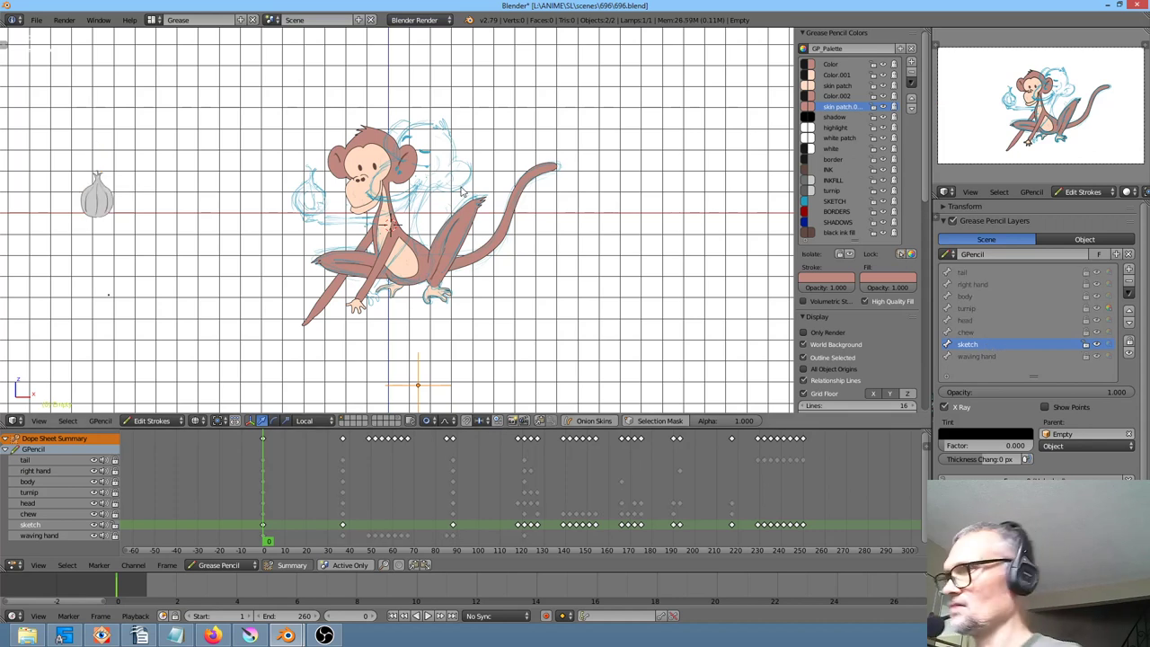
{"action": "key", "text": "shift+h"}
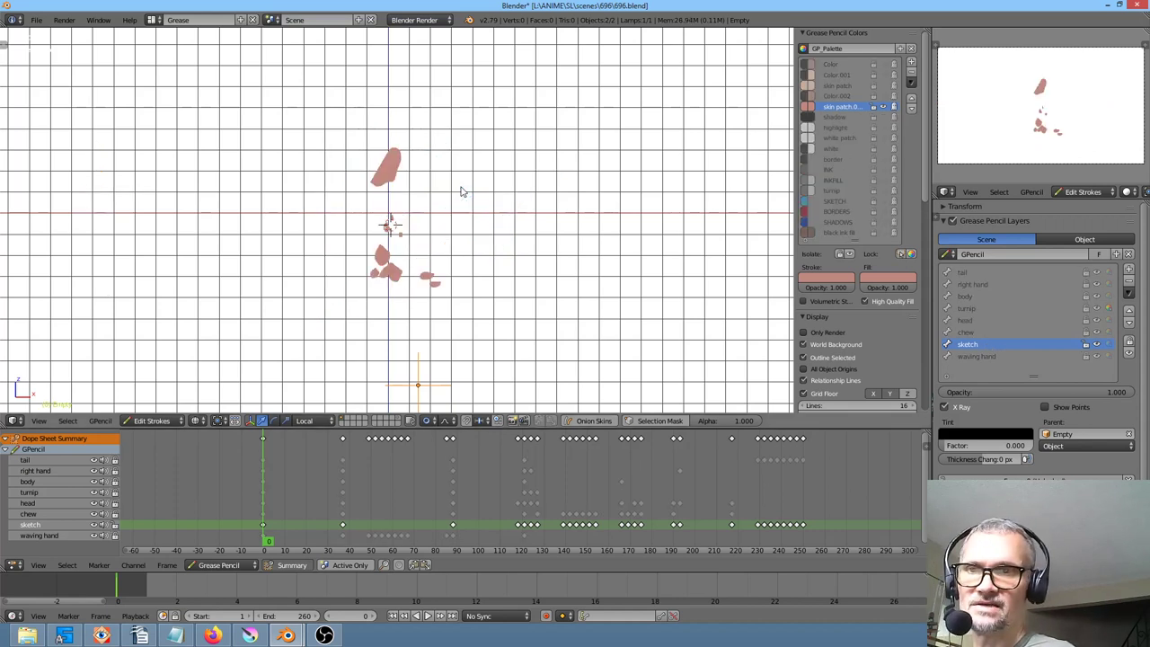
{"action": "key", "text": "alt+h"}
{"action": "key", "text": "shift+l"}
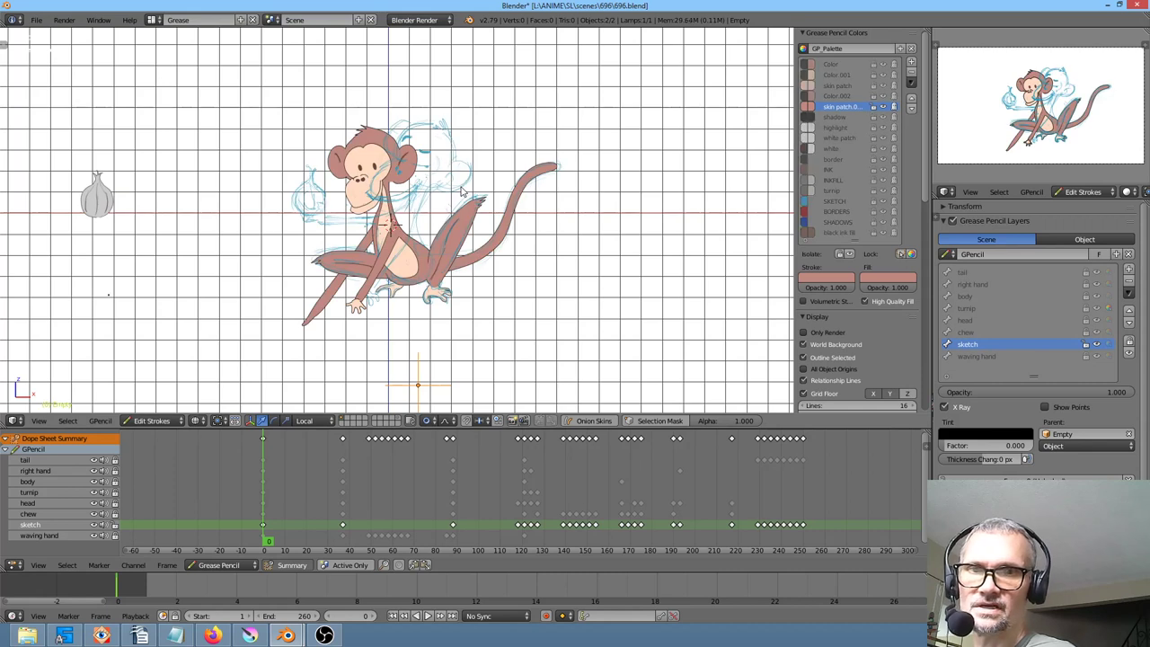
{"action": "key", "text": "alt+l"}
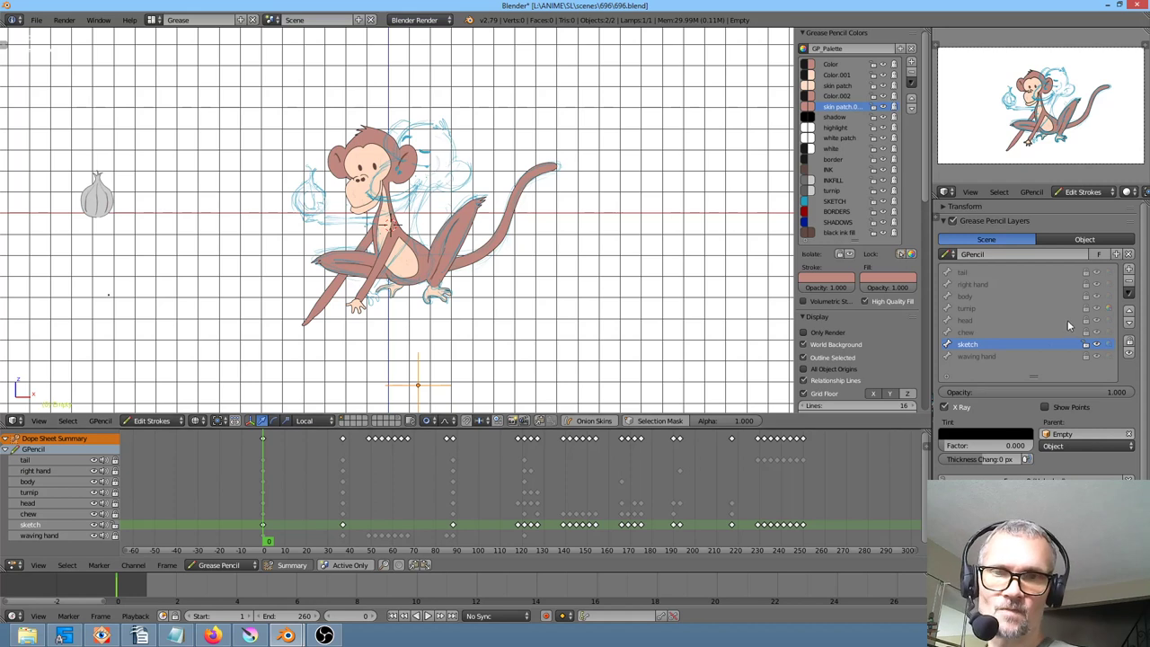
{"action": "right_click", "coordinate": [1026, 346]}
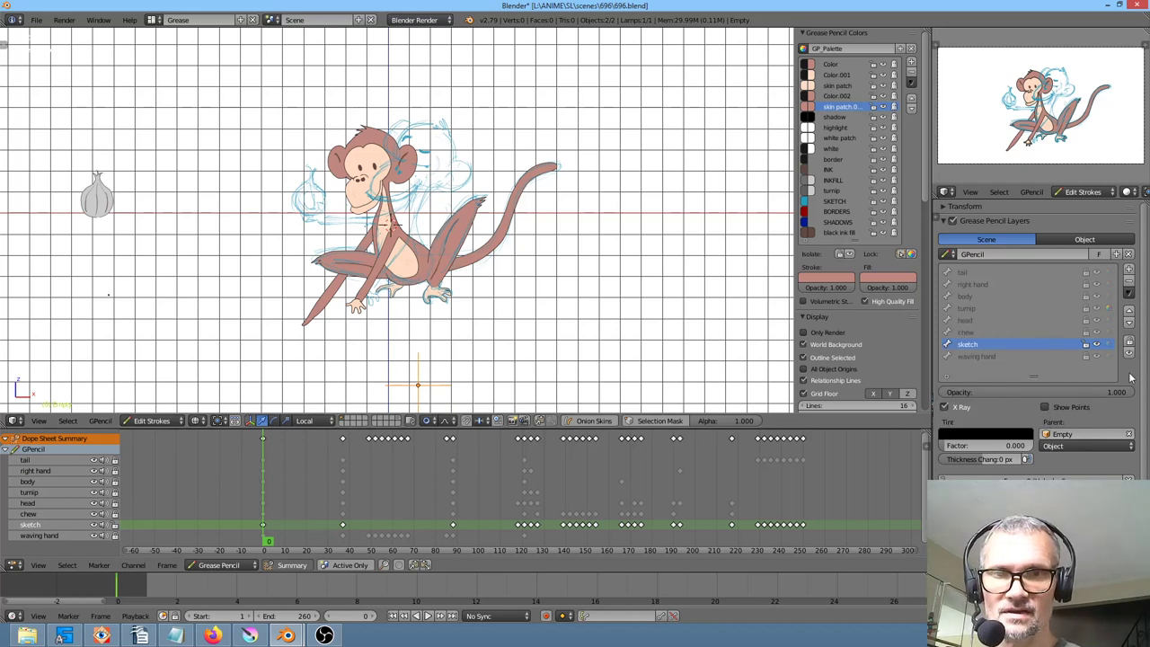
Hide the head, turnip, body, tail and arm layers, leaving only the sketch visible
{"action": "left_click", "coordinate": [1096, 319]}
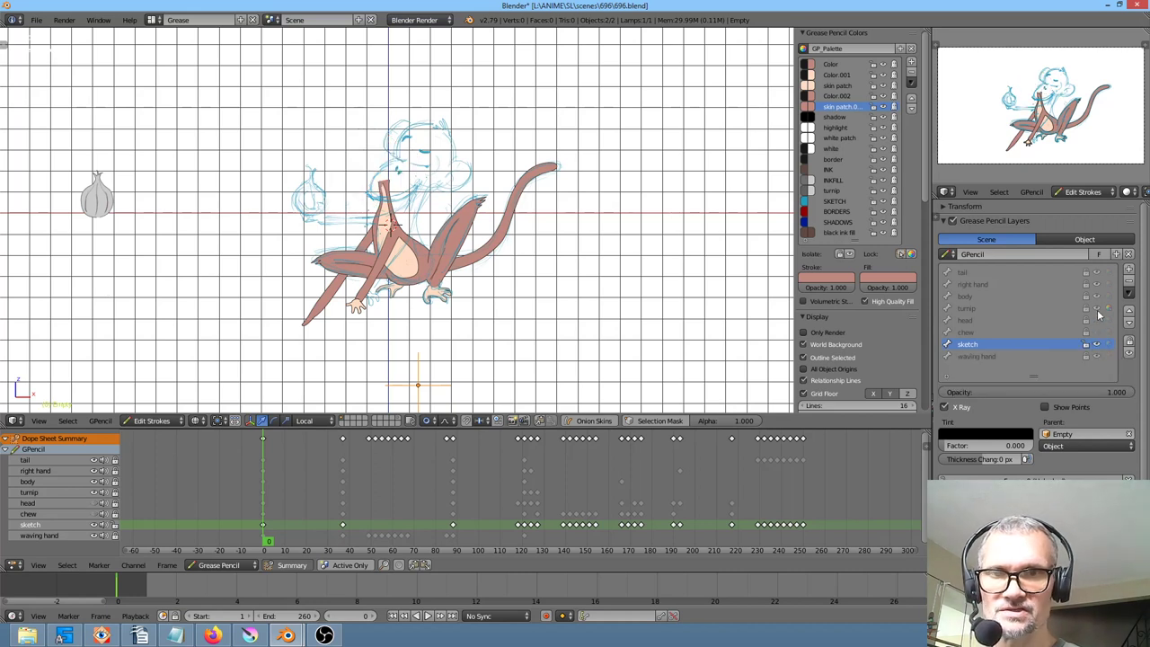
{"action": "left_click", "coordinate": [1096, 308]}
{"action": "left_click", "coordinate": [1096, 296]}
{"action": "left_click", "coordinate": [1096, 309]}
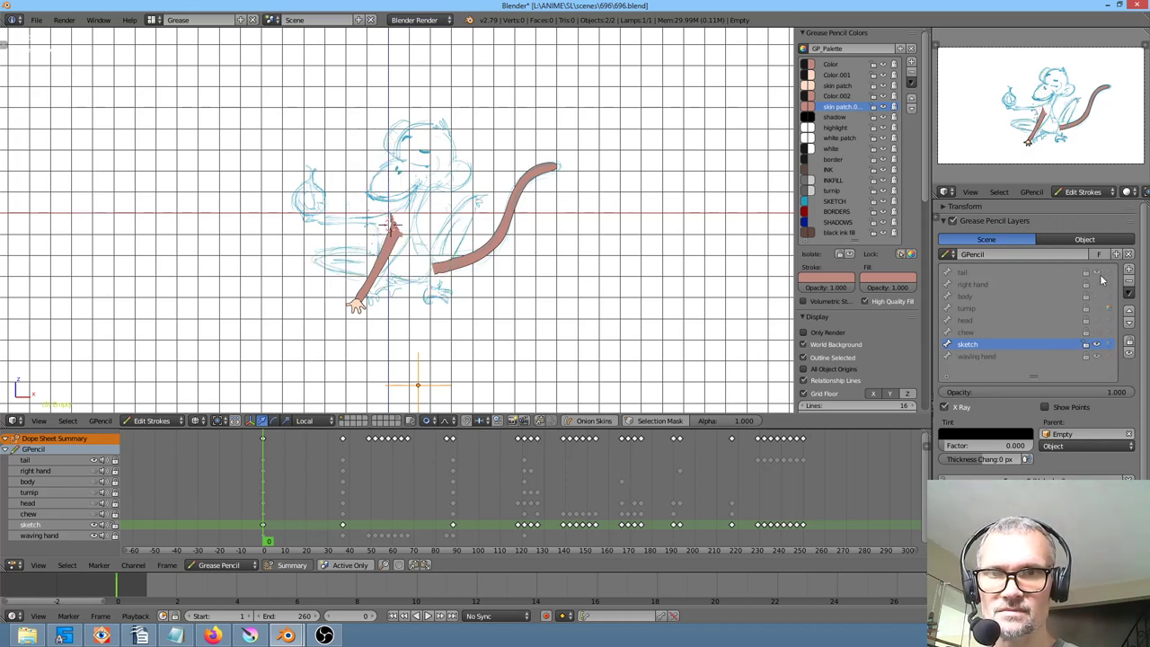
{"action": "left_click", "coordinate": [1096, 272]}
{"action": "left_click", "coordinate": [1096, 356]}
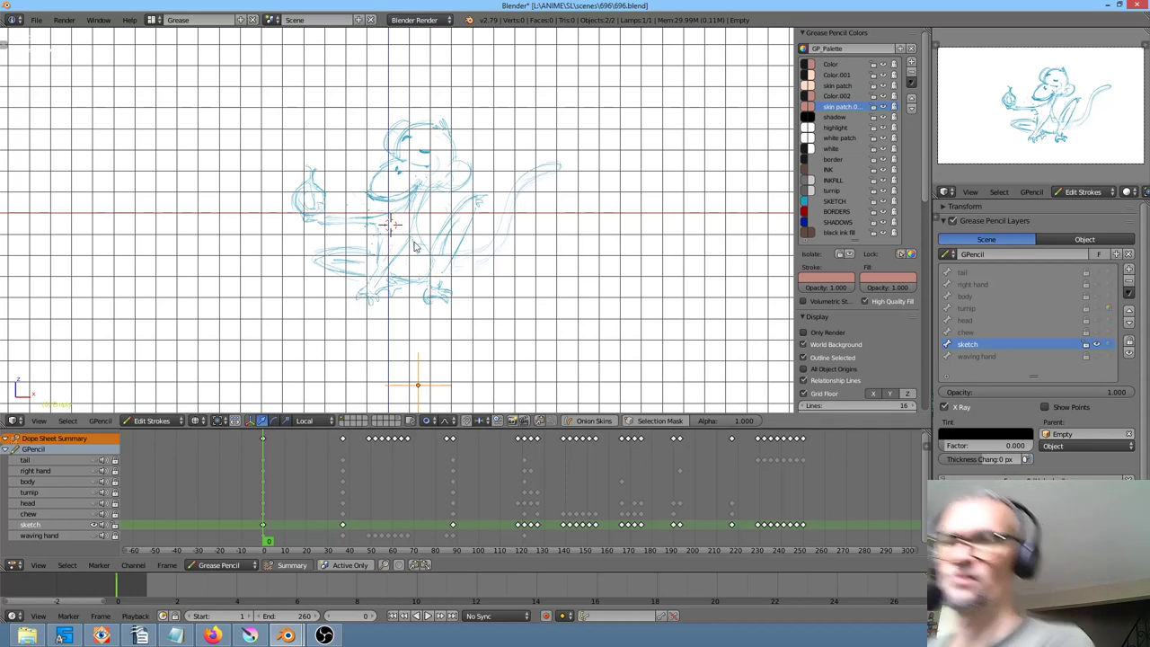
{"action": "scroll", "coordinate": [442, 232], "scroll_direction": "up", "scroll_amount": 2}
{"action": "scroll", "coordinate": [413, 235], "scroll_direction": "up", "scroll_amount": 1}
{"action": "scroll", "coordinate": [413, 239], "scroll_direction": "down", "scroll_amount": 1}
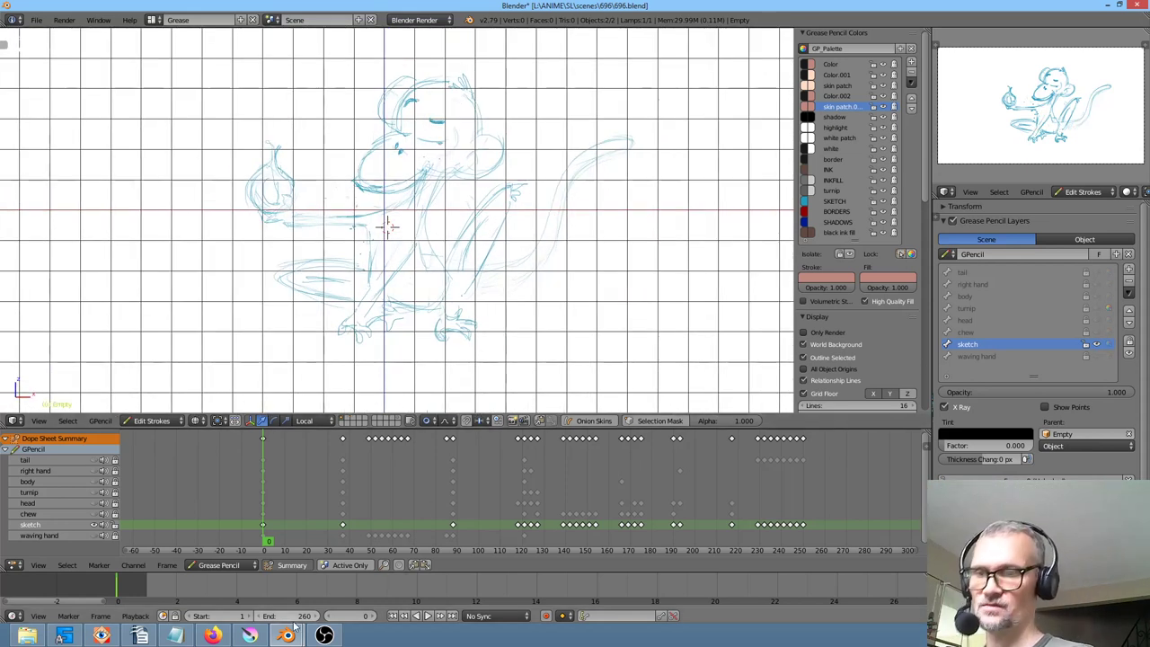
Bring the -696.png.kra painting in Krita to the front and zoom the canvas out
{"action": "left_click", "coordinate": [248, 636]}
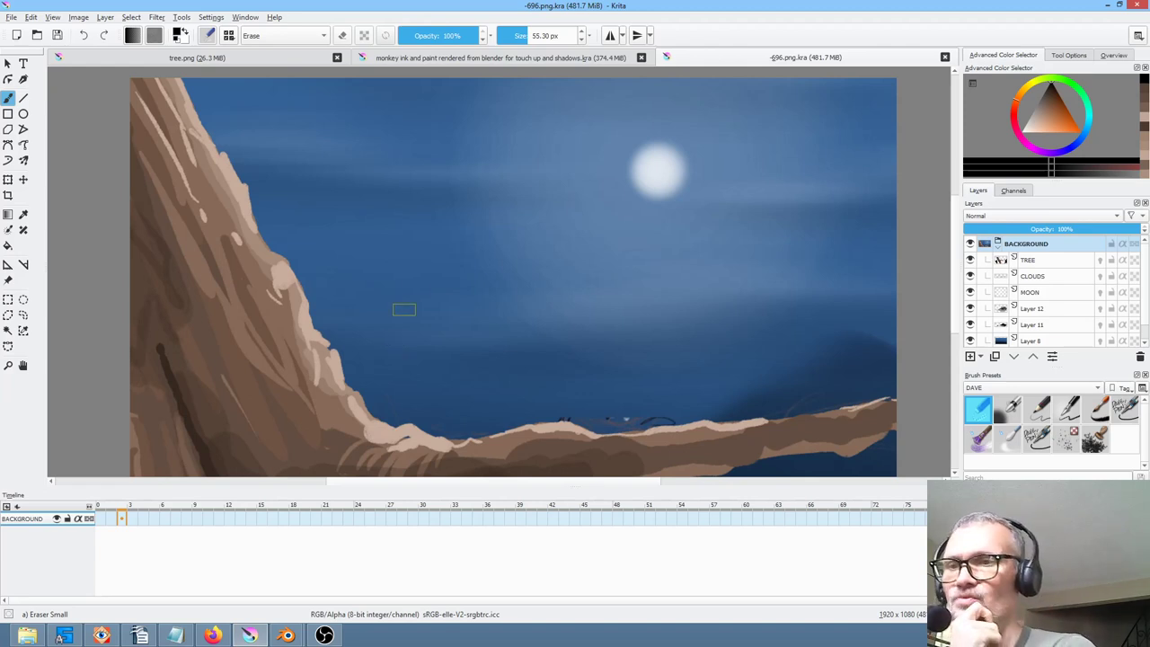
{"action": "scroll", "coordinate": [476, 294], "scroll_direction": "down", "scroll_amount": 2}
{"action": "scroll", "coordinate": [486, 300], "scroll_direction": "up", "scroll_amount": 2}
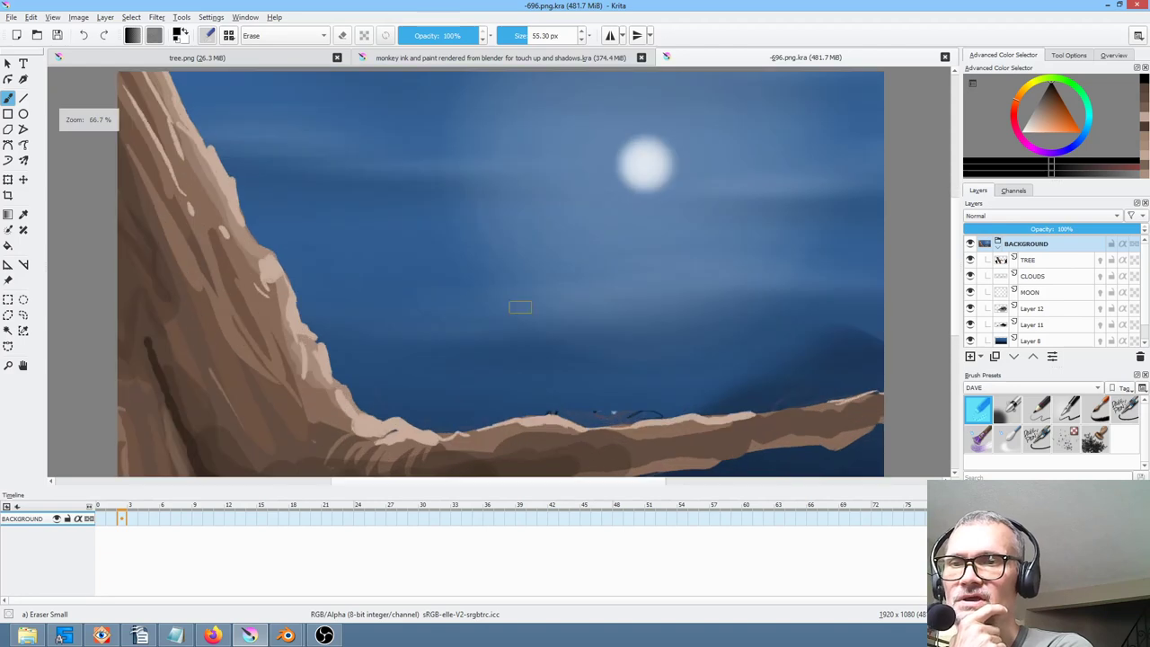
{"action": "scroll", "coordinate": [498, 296], "scroll_direction": "down", "scroll_amount": 1}
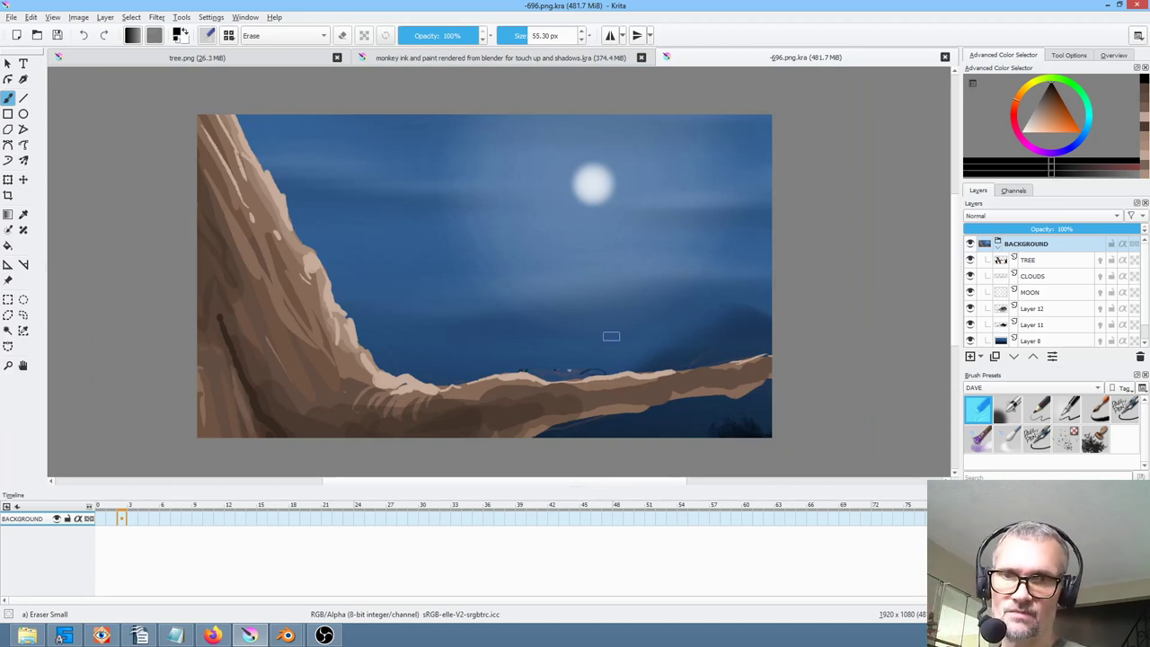
Hide the painting's layers one by one: mountain, tree island, moon, clouds, tree, sky
{"action": "left_click", "coordinate": [970, 244]}
{"action": "left_click", "coordinate": [970, 243]}
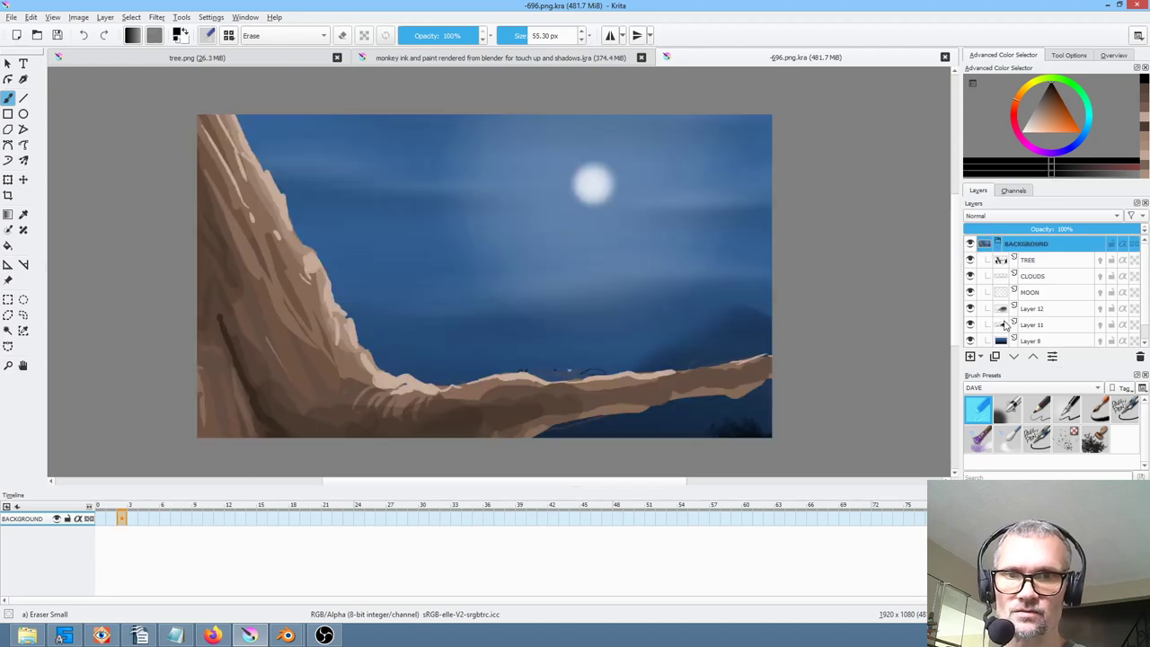
{"action": "left_click", "coordinate": [970, 325]}
{"action": "left_click", "coordinate": [970, 308]}
{"action": "left_click", "coordinate": [970, 292]}
{"action": "left_click", "coordinate": [970, 276]}
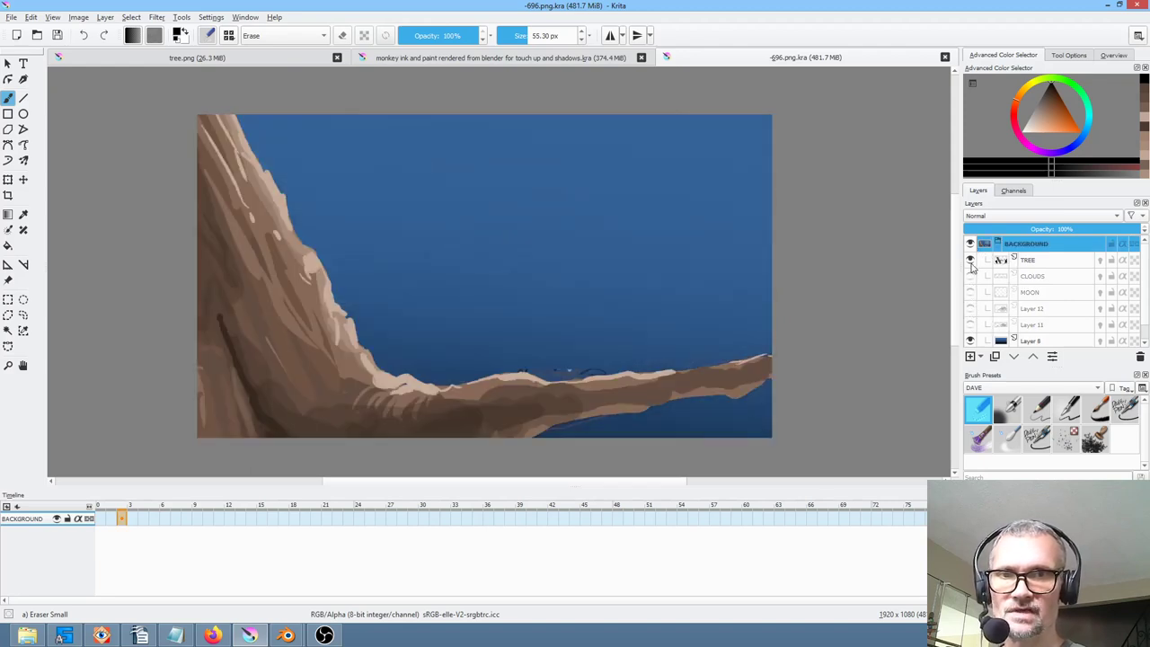
{"action": "left_click", "coordinate": [970, 260]}
{"action": "left_click", "coordinate": [970, 341]}
{"action": "scroll", "coordinate": [988, 330], "scroll_direction": "down", "scroll_amount": 1}
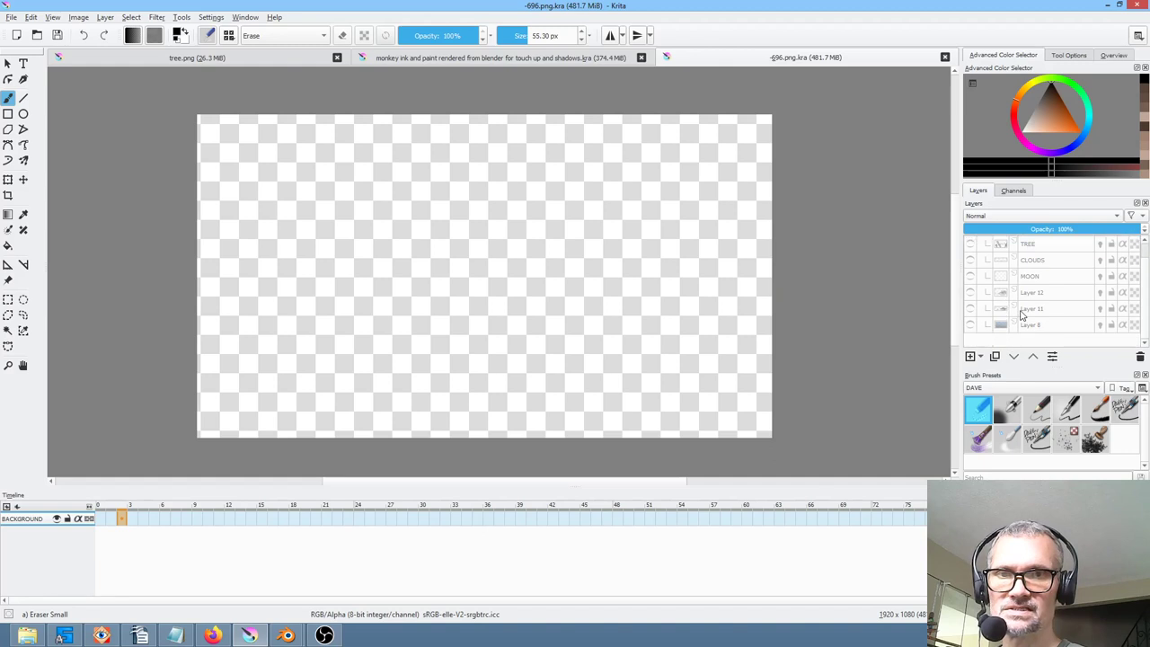
Reveal the sky gradient, mountain, tree island and moon in build-up order
{"action": "left_click", "coordinate": [970, 324]}
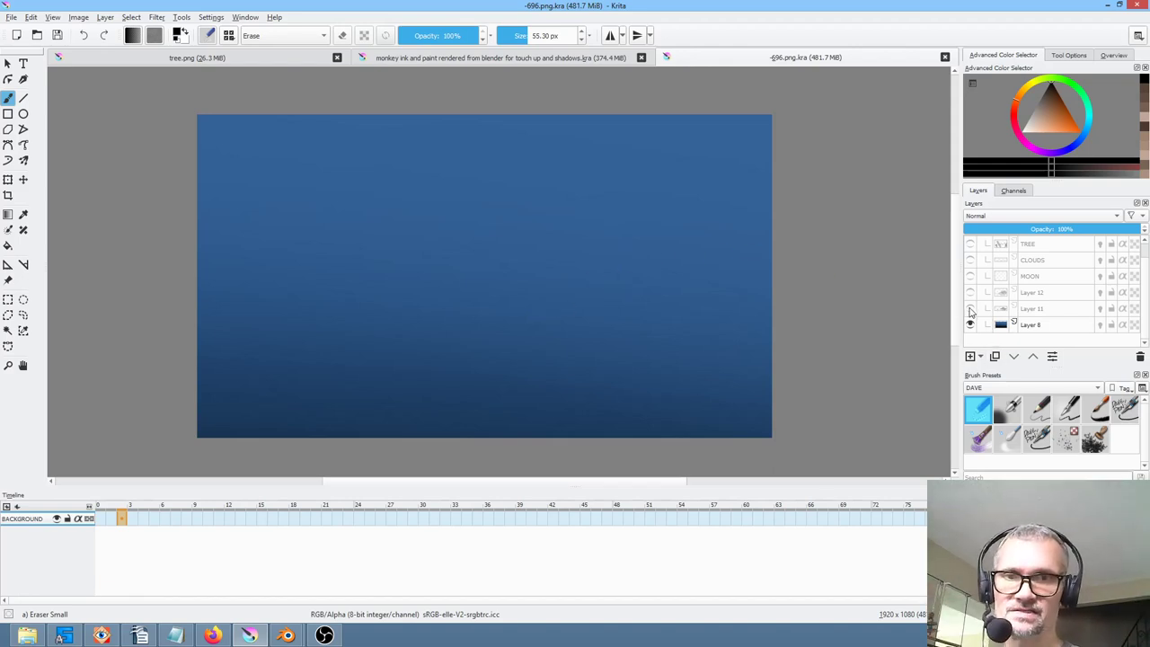
{"action": "mouse_move", "coordinate": [970, 312]}
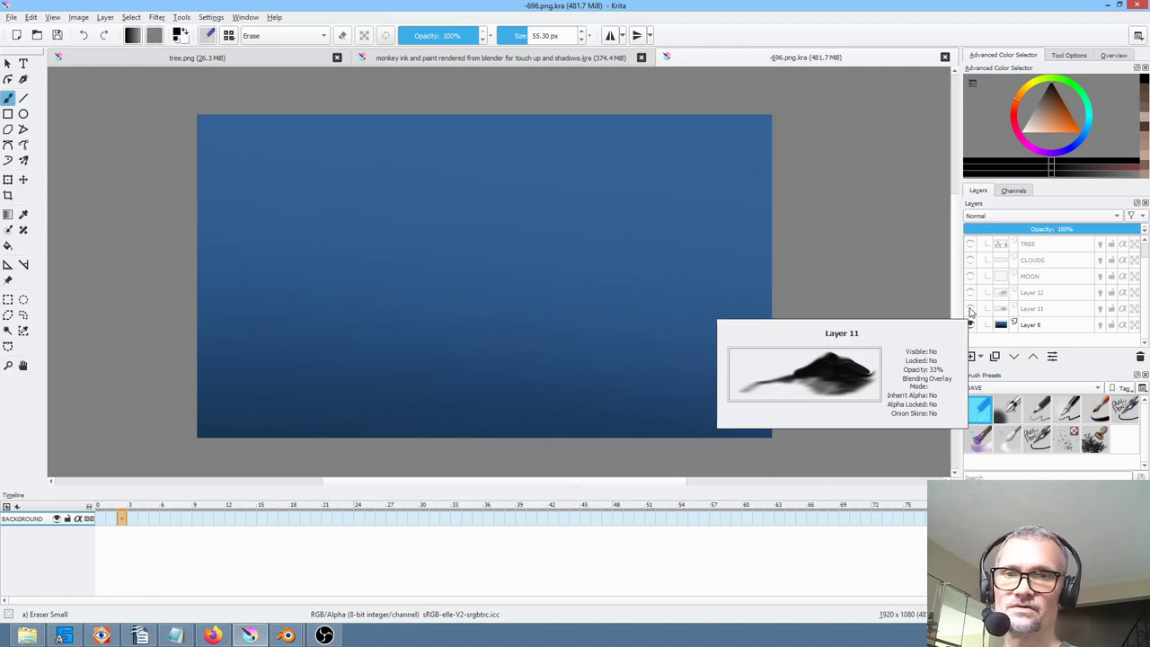
{"action": "left_click", "coordinate": [970, 309]}
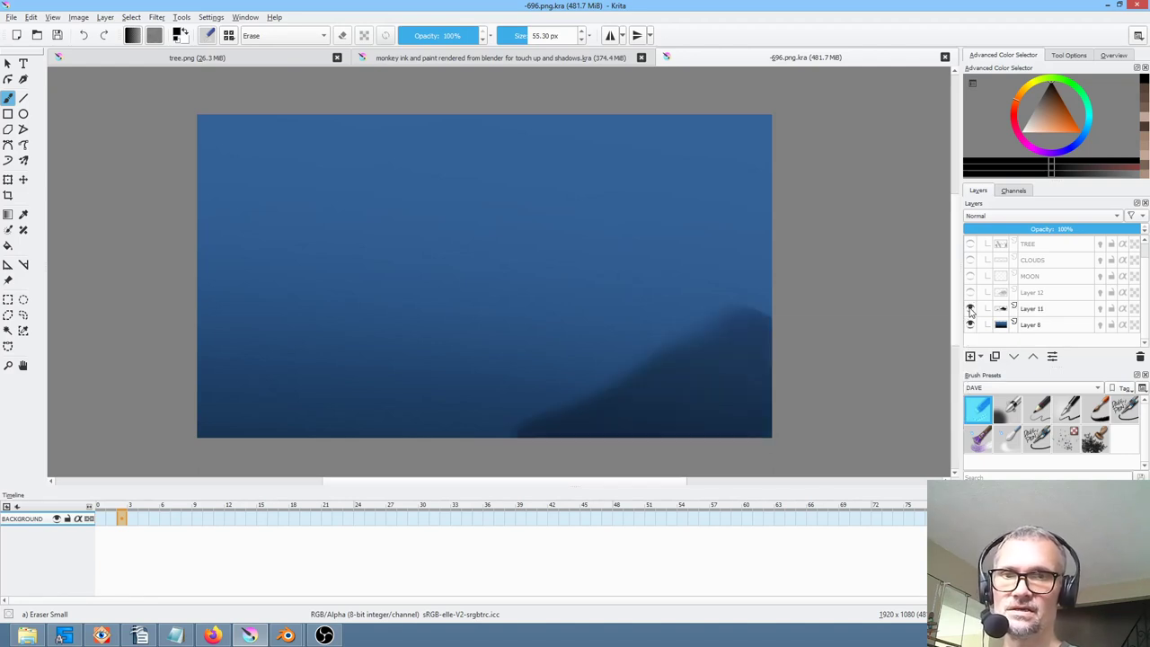
{"action": "mouse_move", "coordinate": [971, 295]}
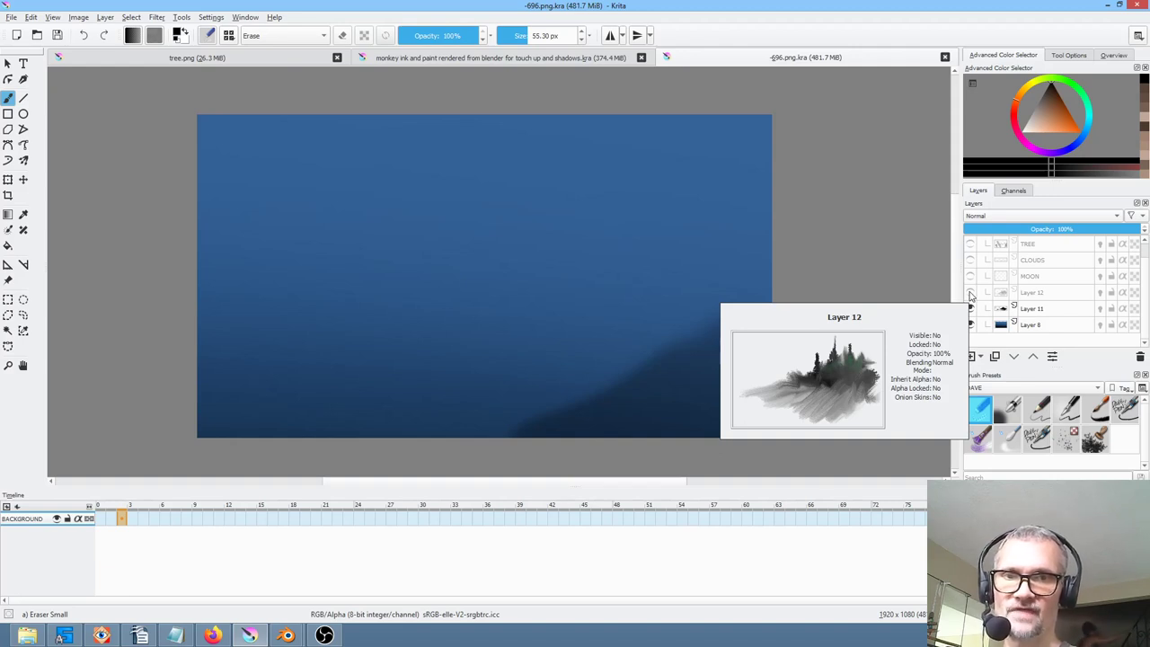
{"action": "left_click", "coordinate": [970, 292]}
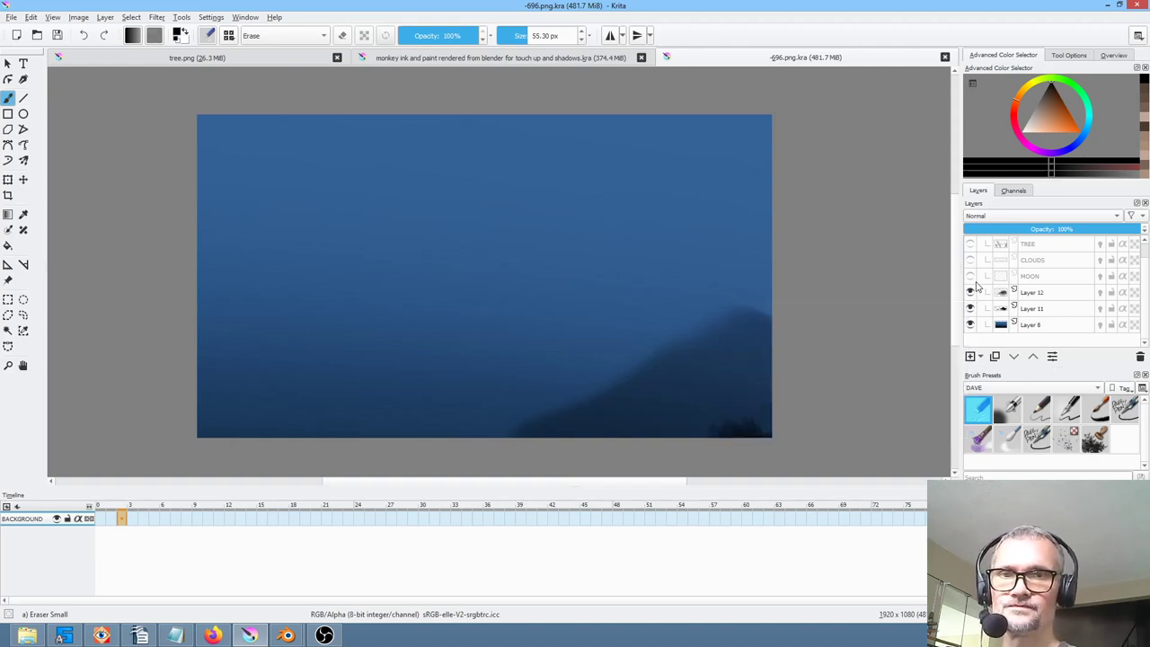
{"action": "mouse_move", "coordinate": [972, 283]}
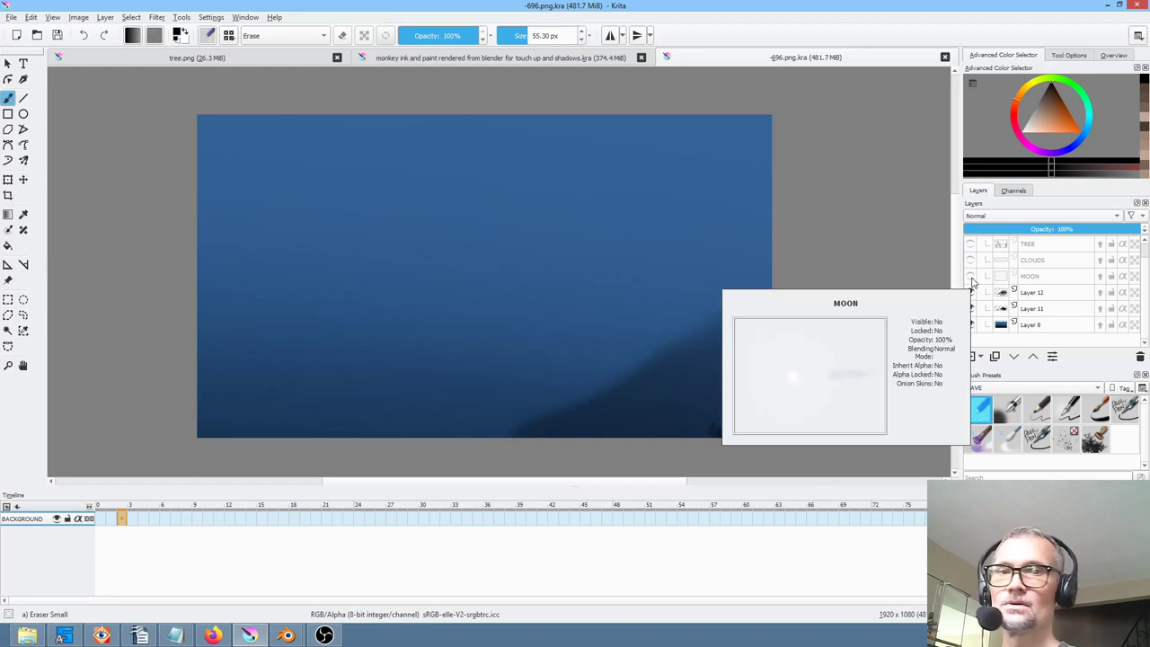
{"action": "left_click", "coordinate": [970, 277]}
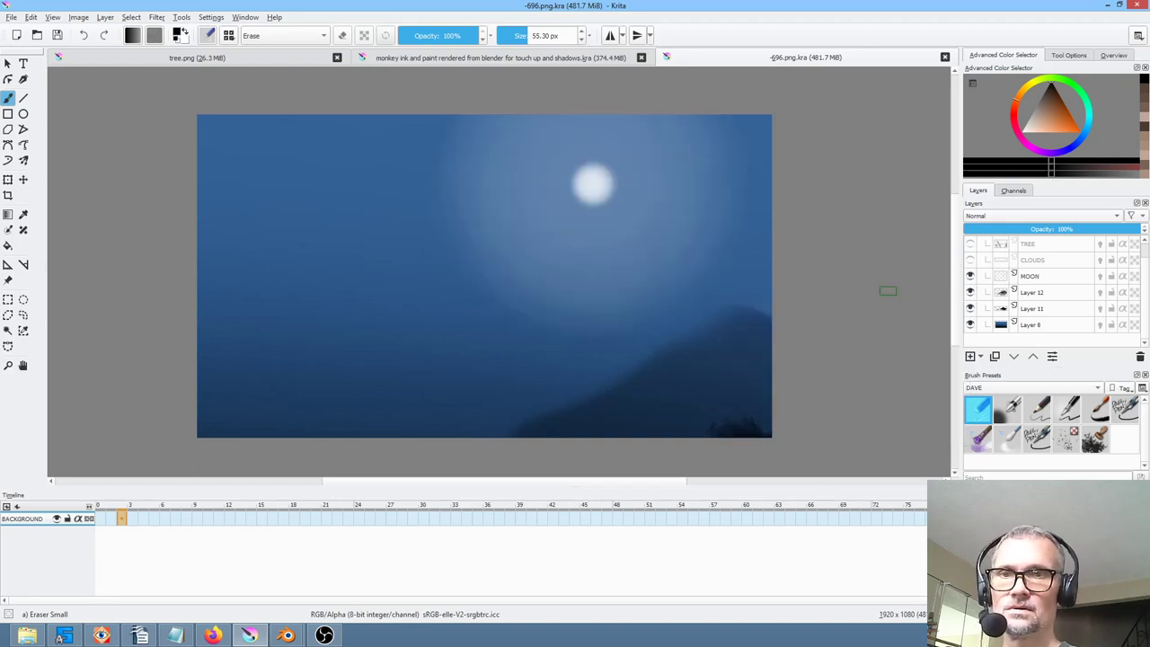
{"action": "left_click_drag", "start_coordinate": [125, 518], "coordinate": [97, 518]}
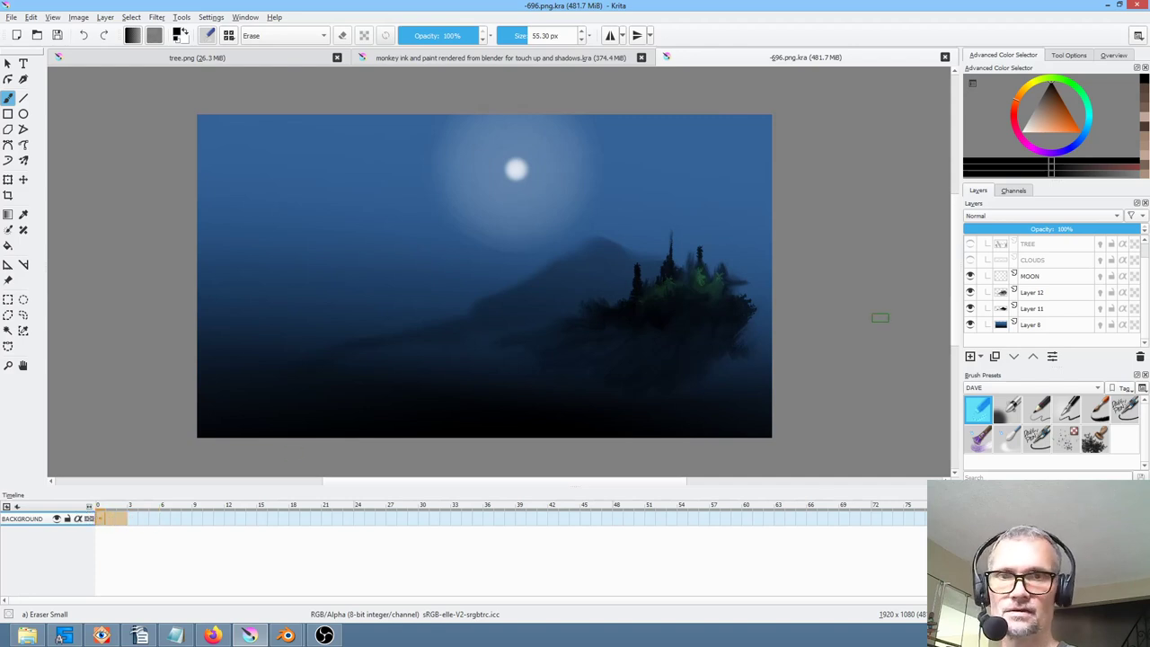
Compare the moon and tree island, then show the clouds at 78% opacity
{"action": "left_click", "coordinate": [970, 277]}
{"action": "left_click", "coordinate": [970, 277]}
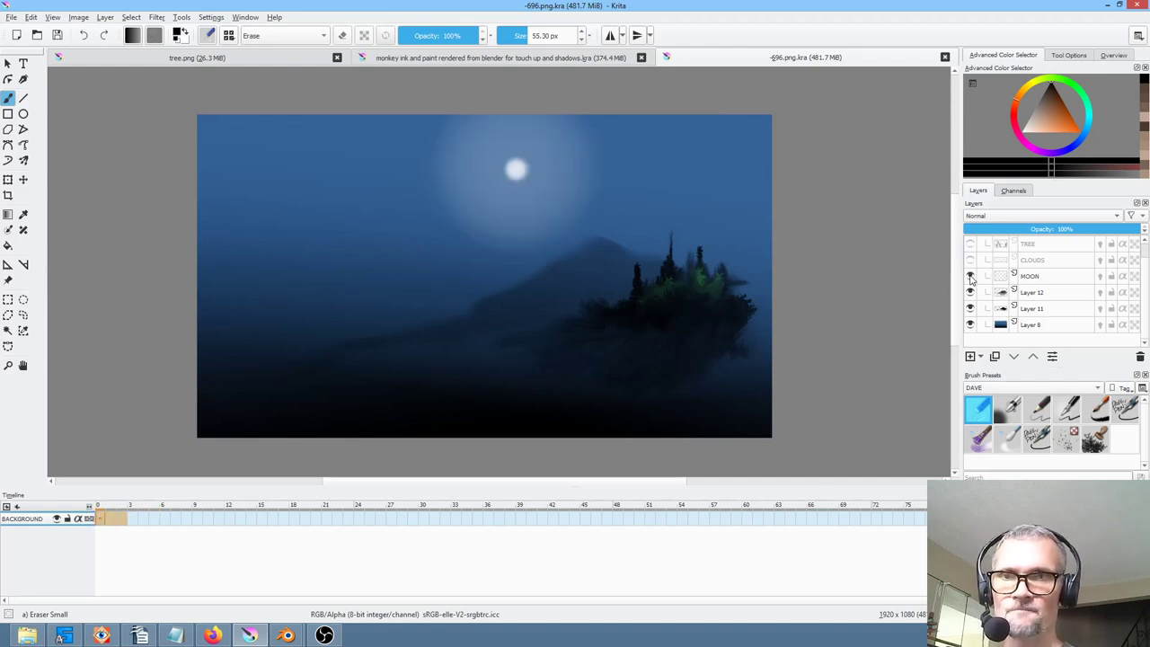
{"action": "left_click", "coordinate": [970, 292]}
{"action": "left_click", "coordinate": [970, 292]}
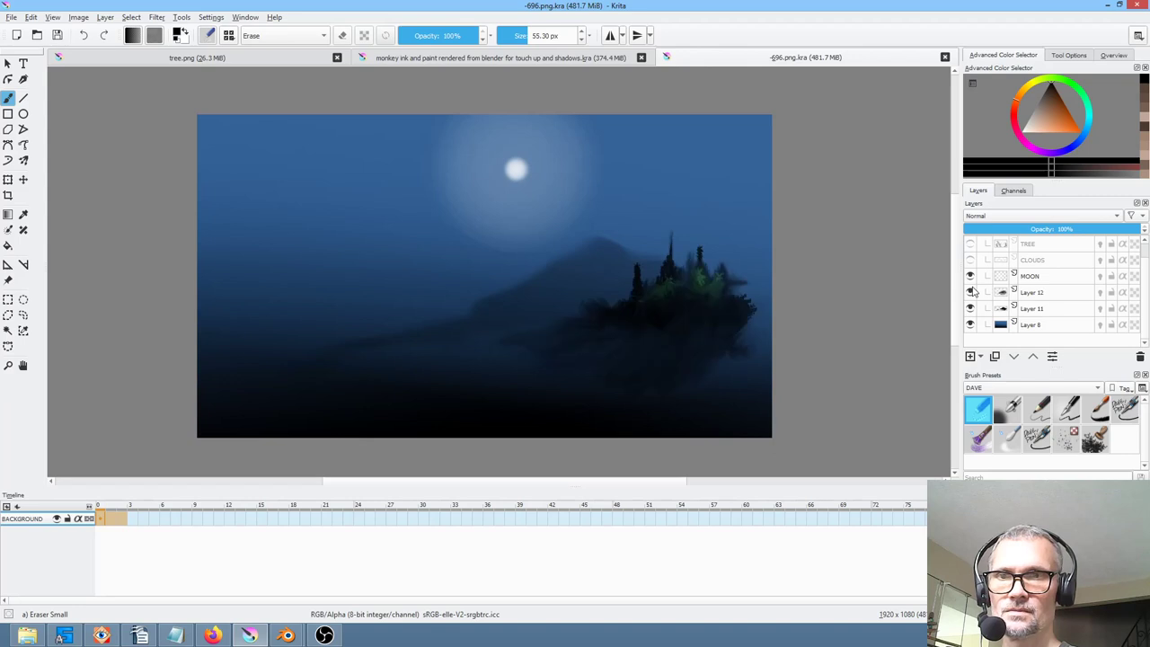
{"action": "left_click", "coordinate": [970, 276]}
{"action": "left_click", "coordinate": [970, 276]}
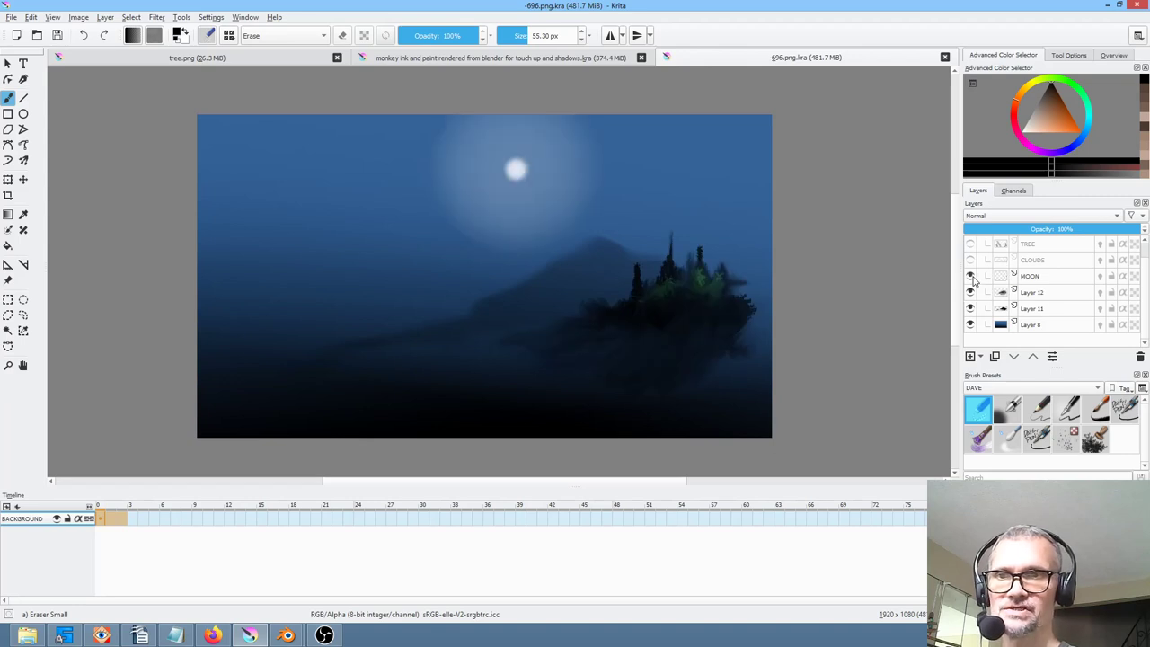
{"action": "left_click", "coordinate": [970, 259]}
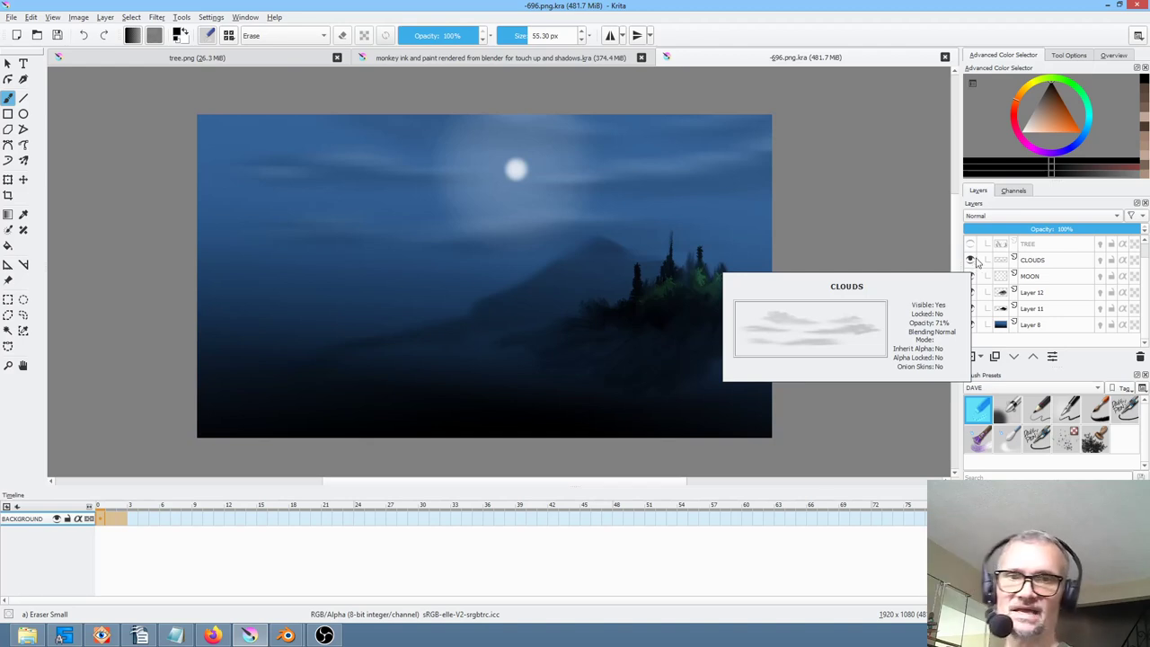
{"action": "left_click", "coordinate": [1044, 262]}
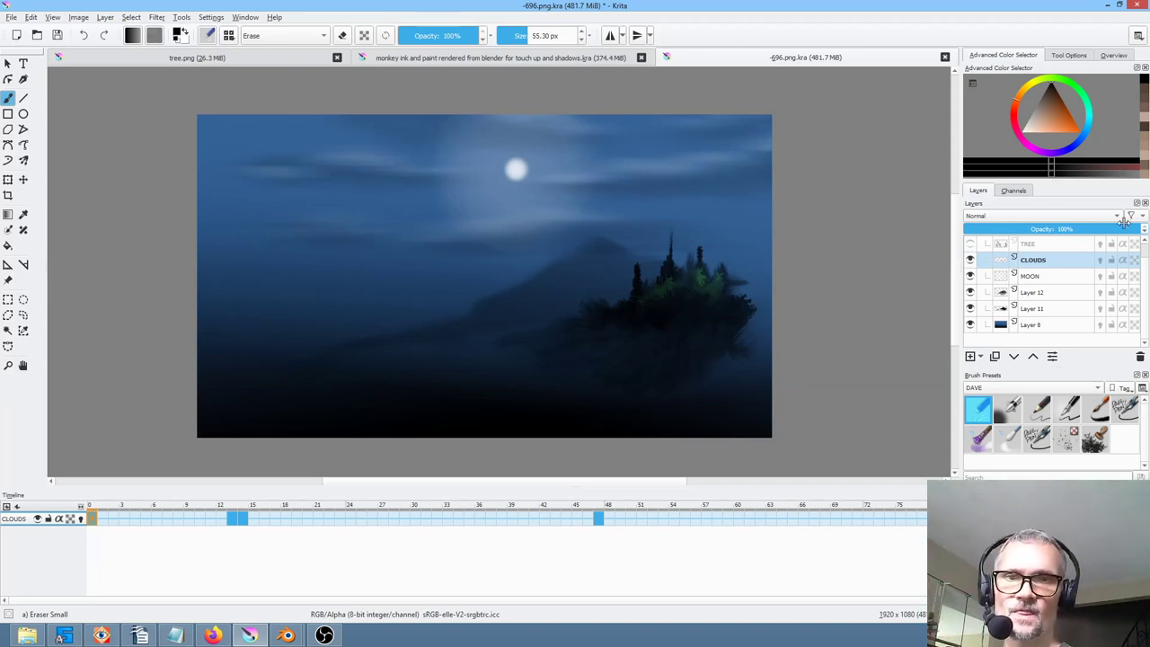
{"action": "left_click_drag", "start_coordinate": [1124, 225], "coordinate": [1101, 226]}
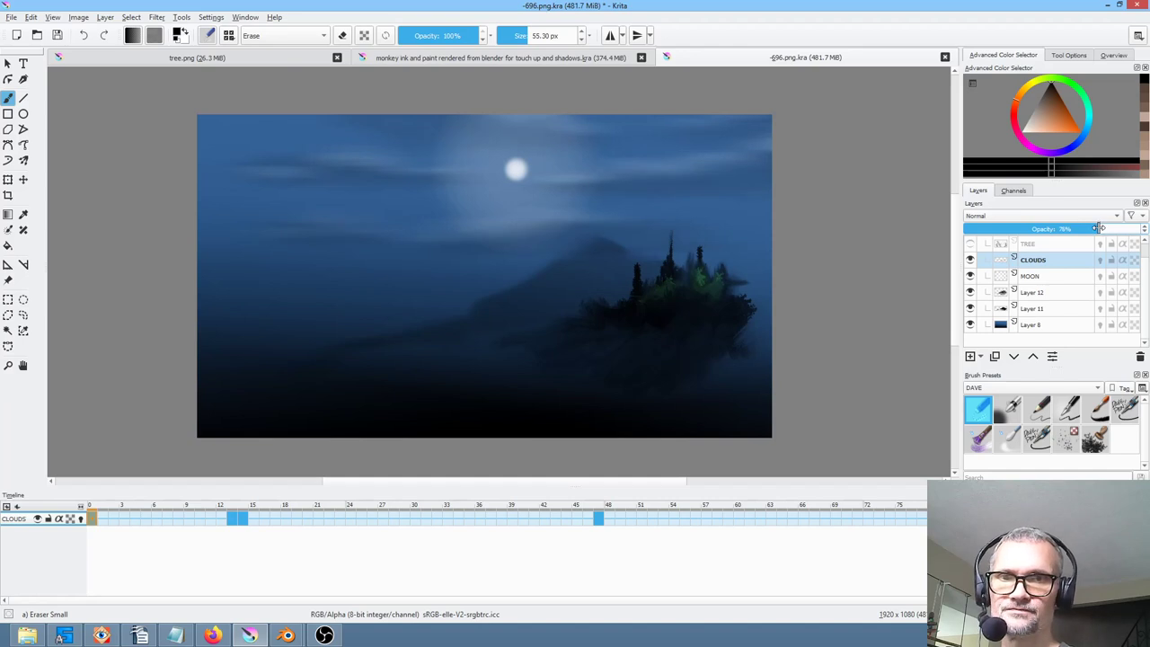
Show the TREE layer and isolate it over transparency with Alt+I
{"action": "left_click", "coordinate": [1050, 245]}
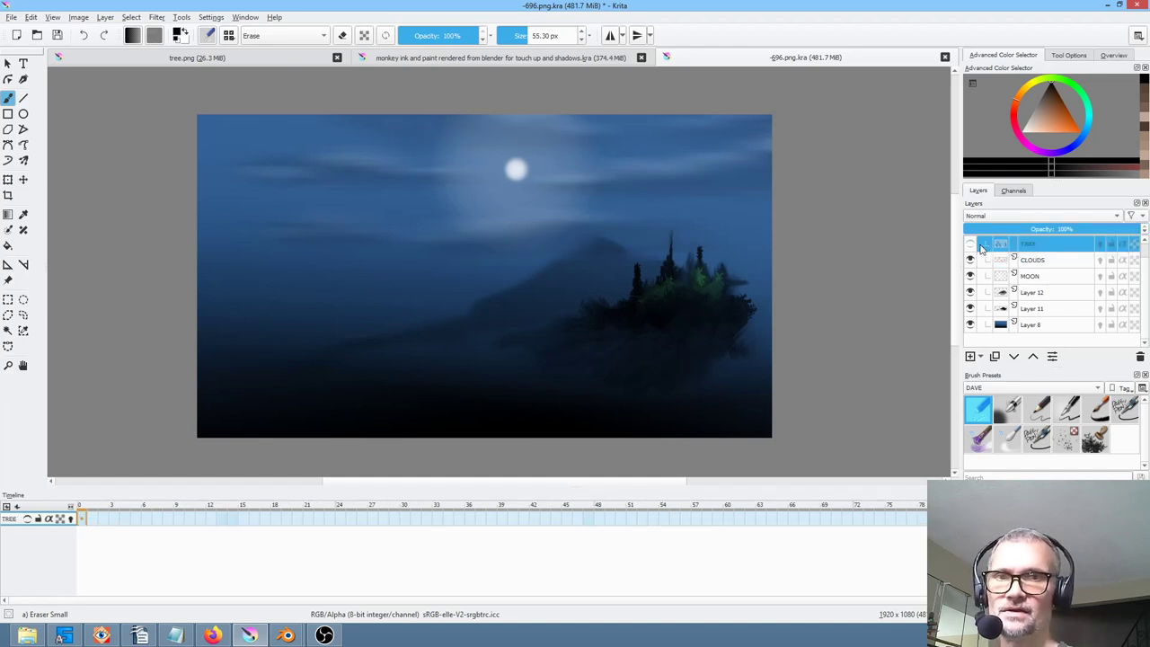
{"action": "left_click", "coordinate": [970, 244]}
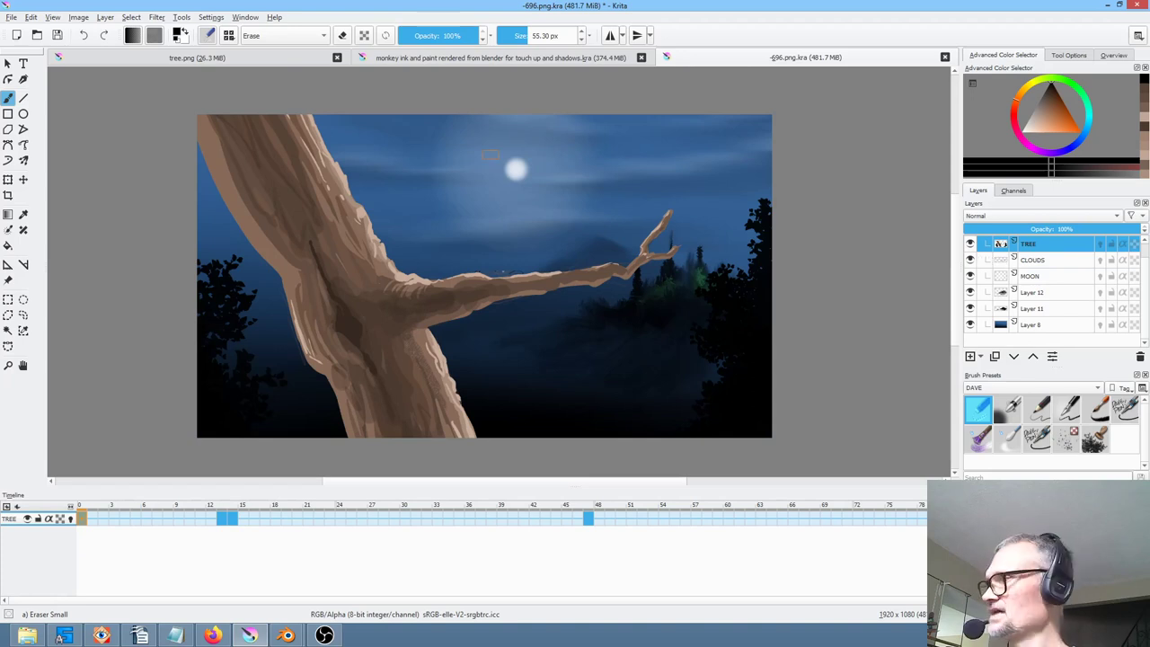
{"action": "left_click", "coordinate": [1000, 243], "text": "alt"}
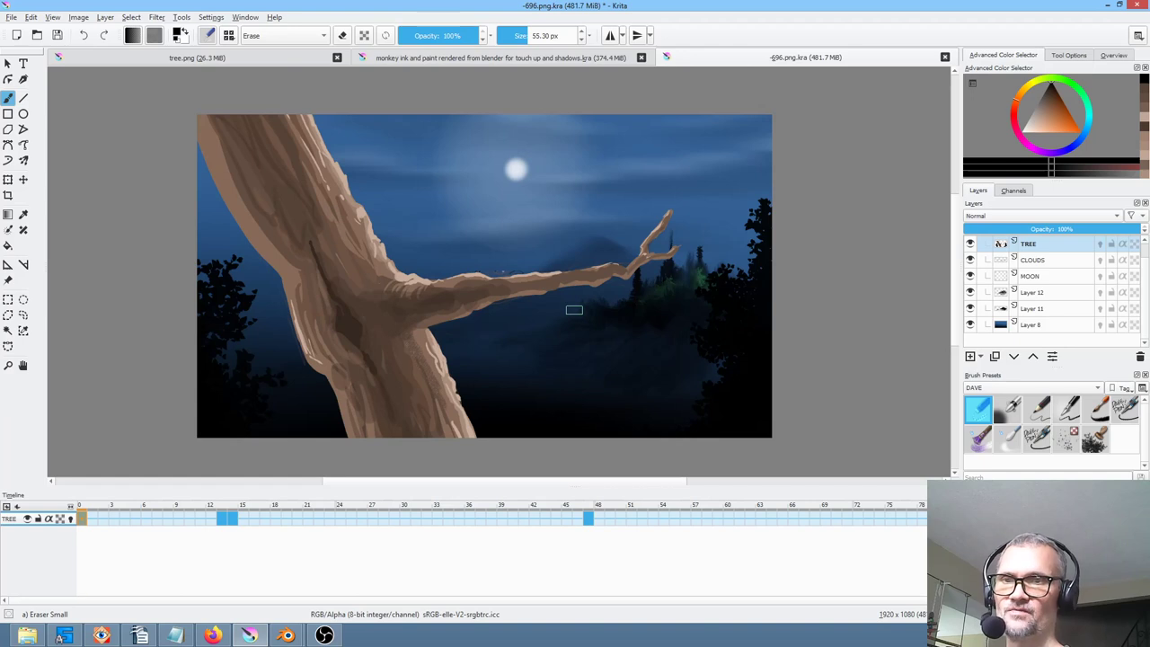
{"action": "scroll", "coordinate": [557, 299], "scroll_direction": "up", "scroll_amount": 3, "text": "ctrl"}
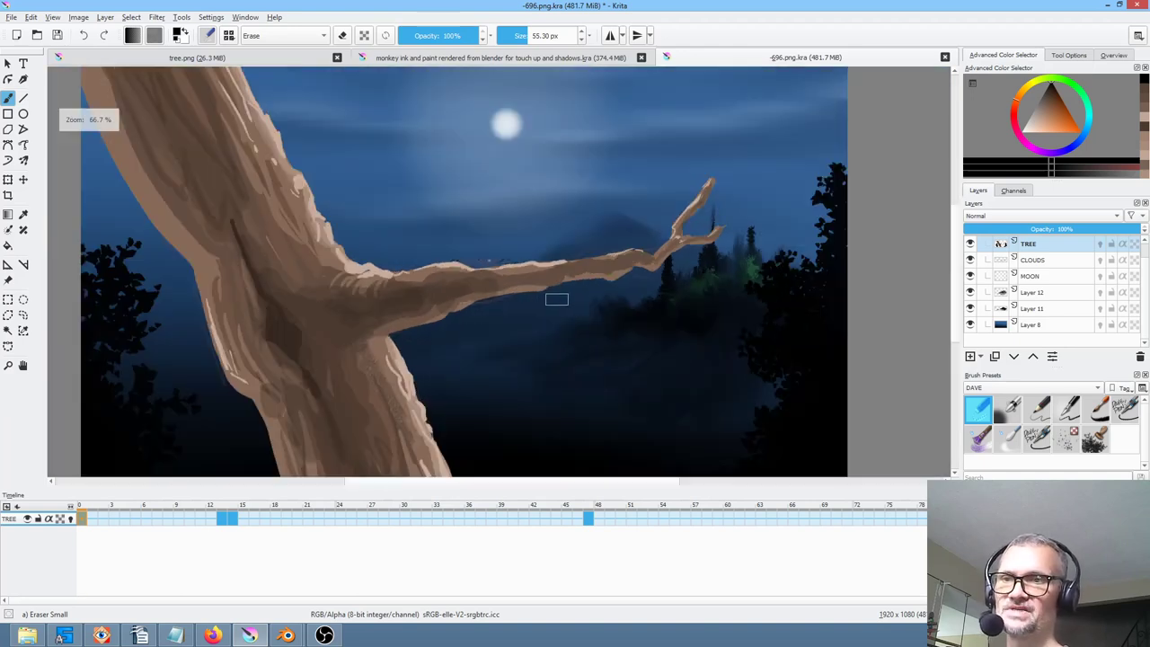
{"action": "middle_click_drag", "start_coordinate": [557, 299], "coordinate": [575, 318]}
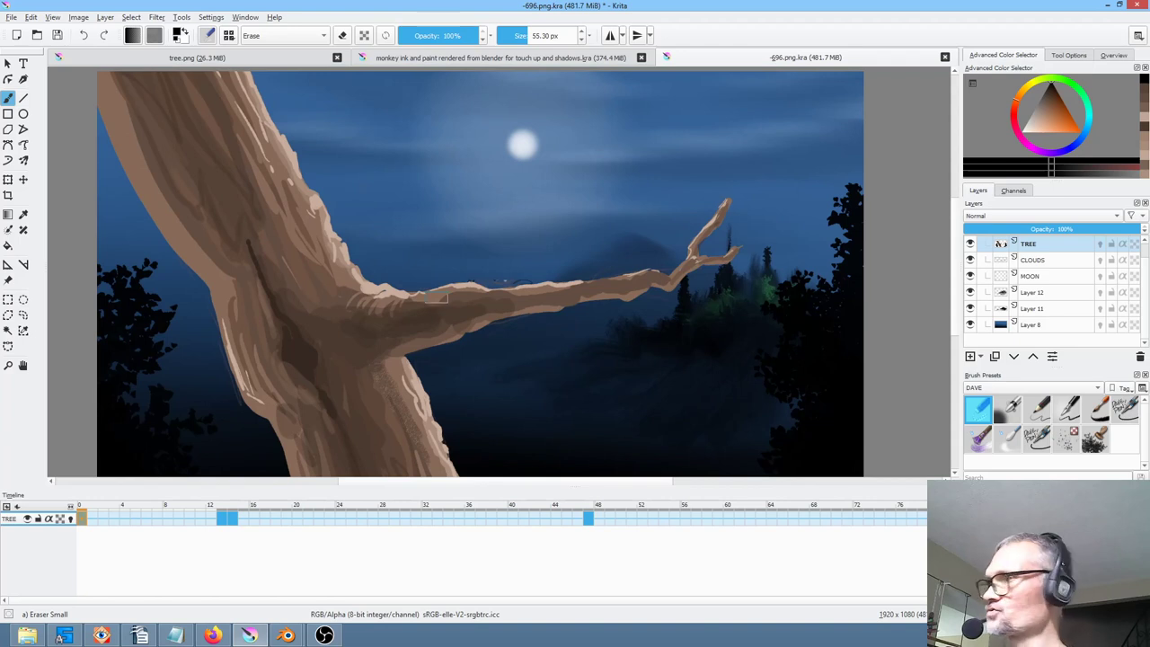
{"action": "key", "text": "alt+i"}
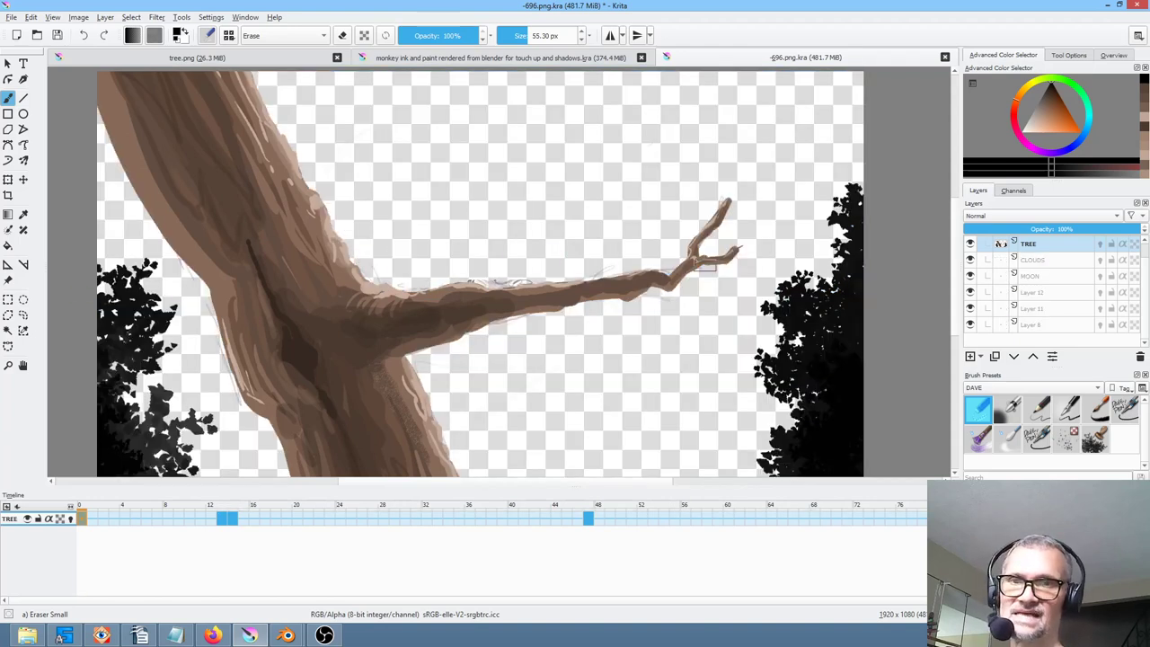
{"action": "key", "text": "alt+i"}
{"action": "left_click", "coordinate": [970, 244]}
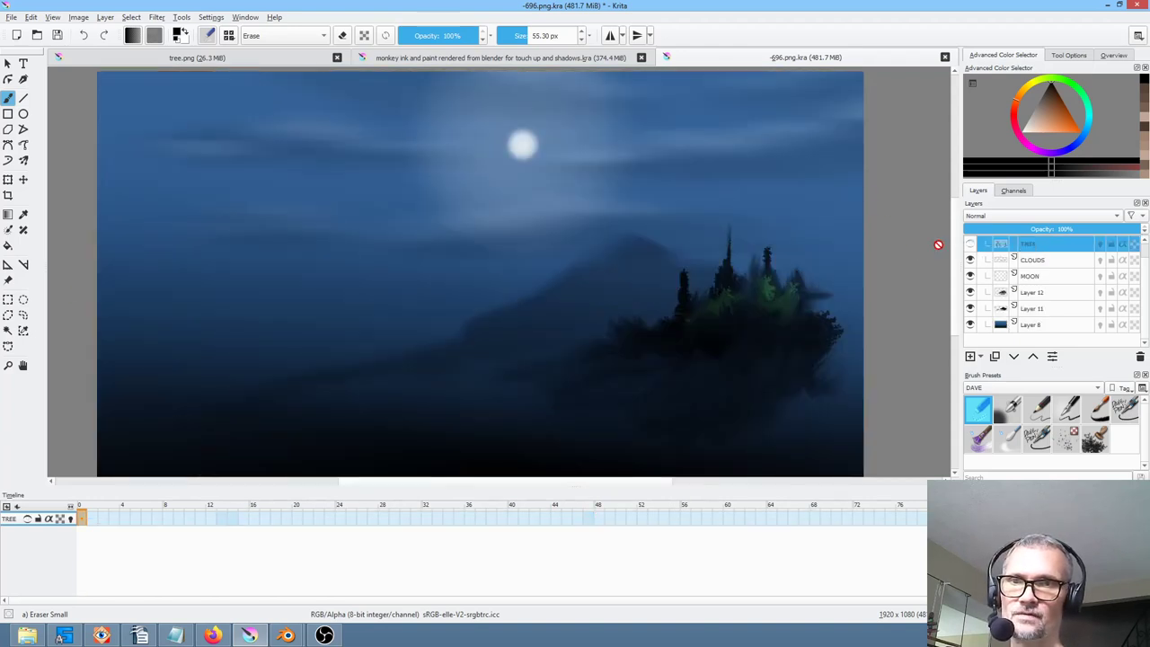
{"action": "scroll", "coordinate": [537, 235], "scroll_direction": "down", "scroll_amount": 1, "text": "ctrl"}
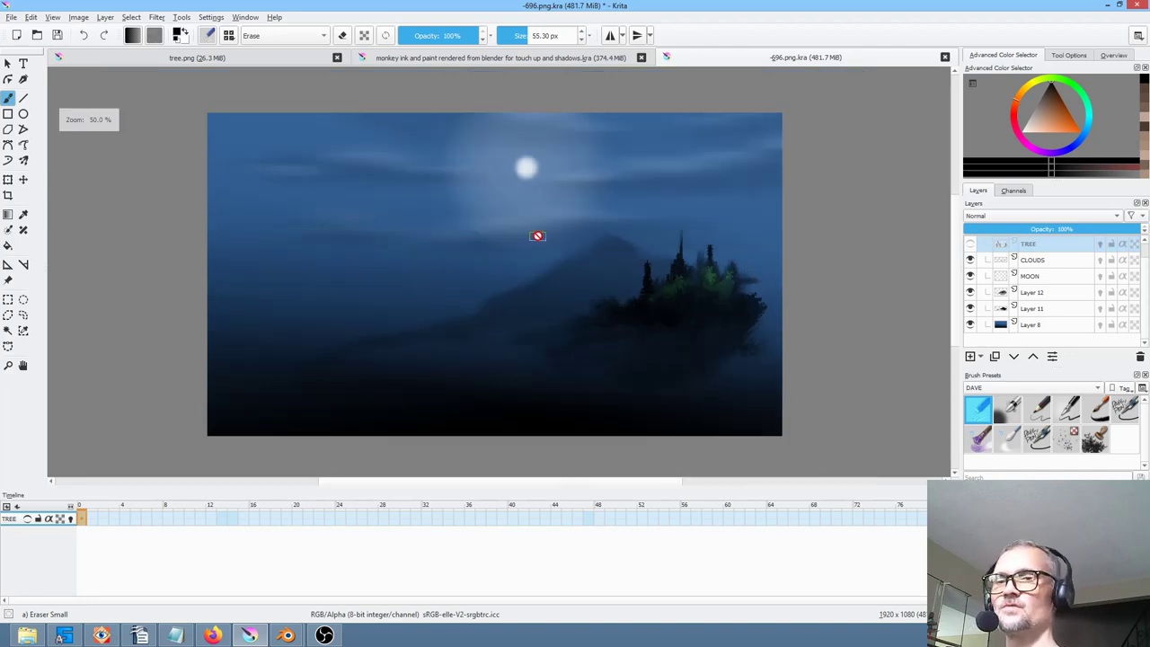
{"action": "key", "text": "alt+i"}
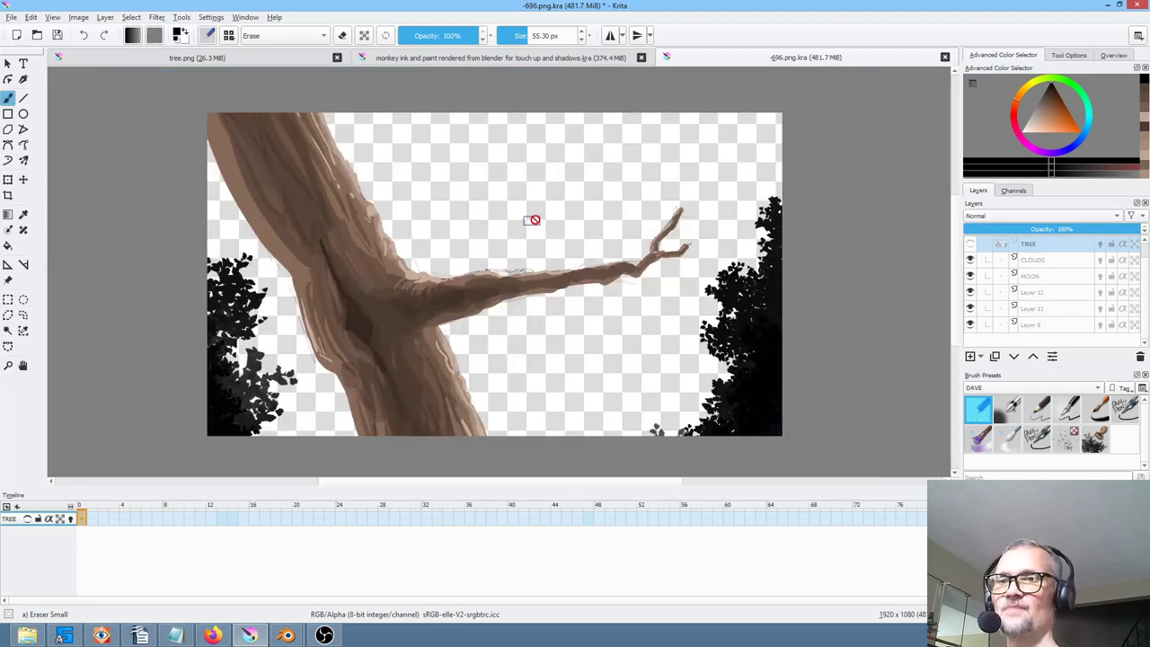
Close -696.png.kra without saving and zoom around the tree.png trunk and branch
{"action": "left_click", "coordinate": [945, 57]}
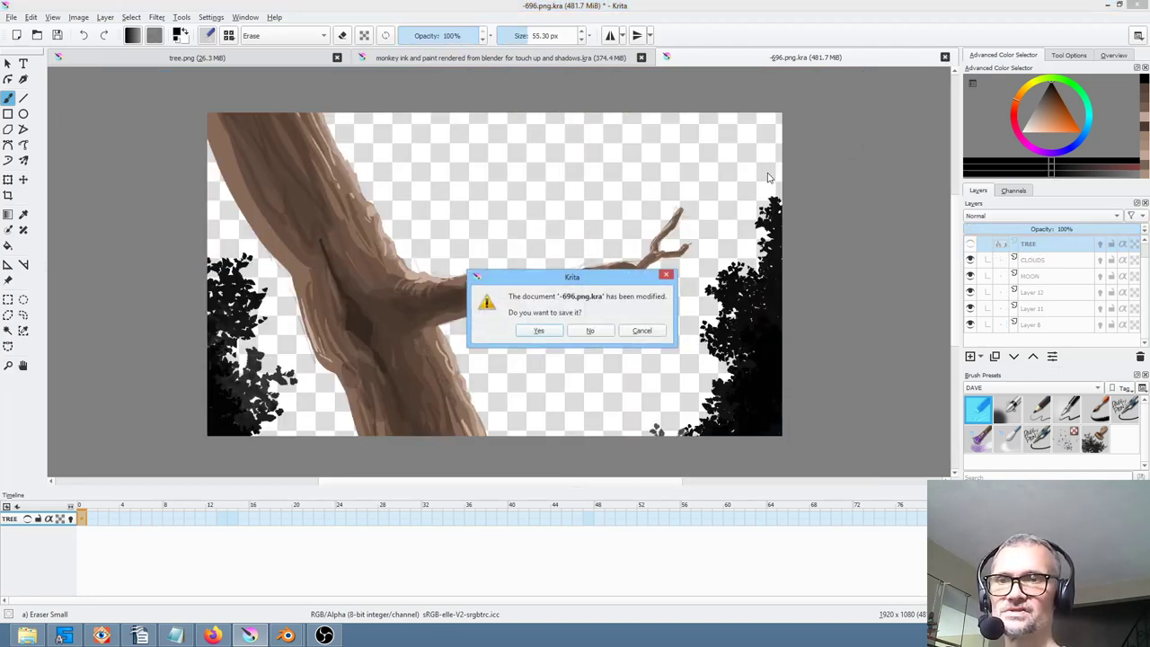
{"action": "left_click", "coordinate": [590, 331]}
{"action": "scroll", "coordinate": [498, 288], "scroll_direction": "up", "scroll_amount": 4}
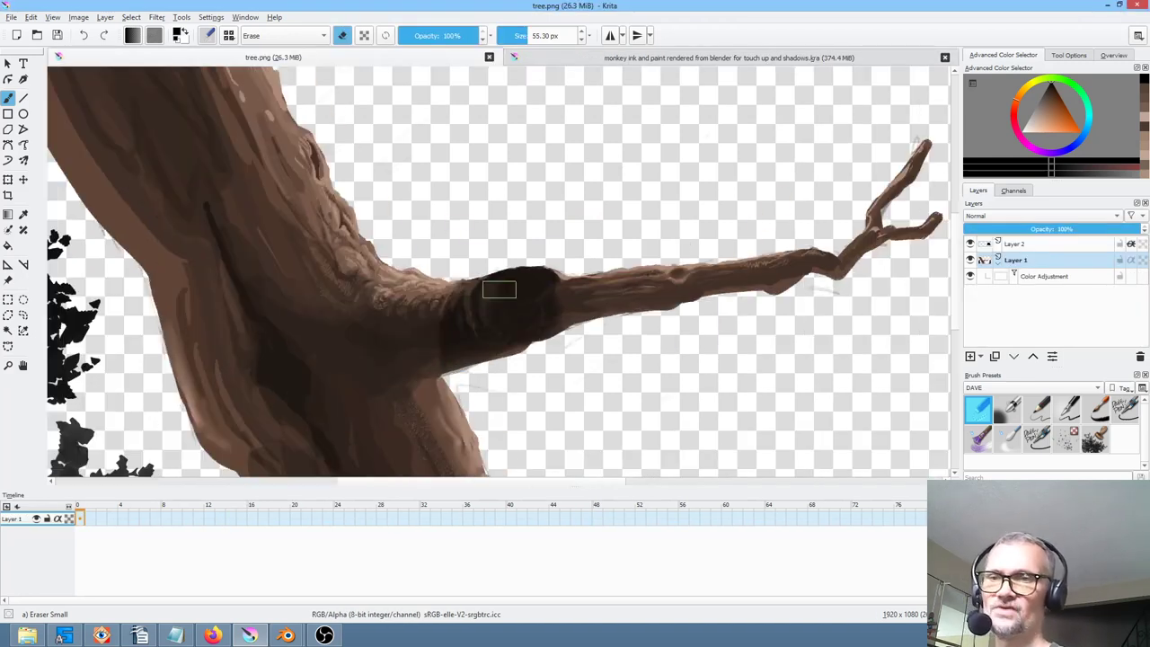
{"action": "scroll", "coordinate": [520, 282], "scroll_direction": "down", "scroll_amount": 3}
{"action": "scroll", "coordinate": [522, 278], "scroll_direction": "up", "scroll_amount": 2}
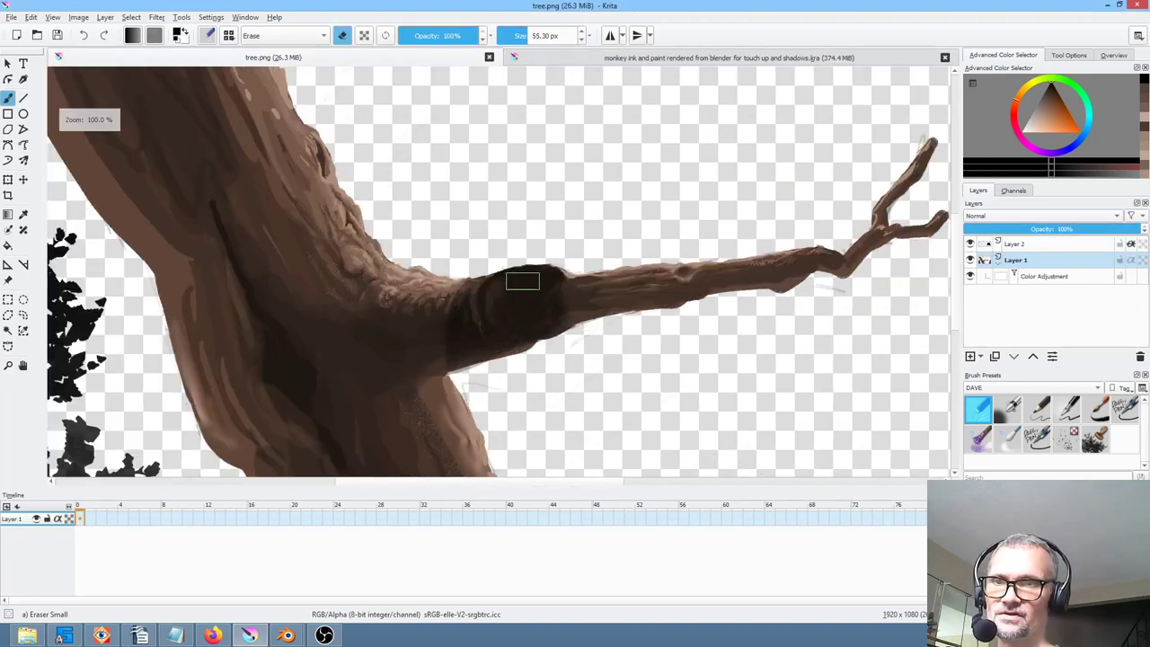
{"action": "scroll", "coordinate": [538, 282], "scroll_direction": "up", "scroll_amount": 2}
{"action": "scroll", "coordinate": [585, 284], "scroll_direction": "down", "scroll_amount": 4}
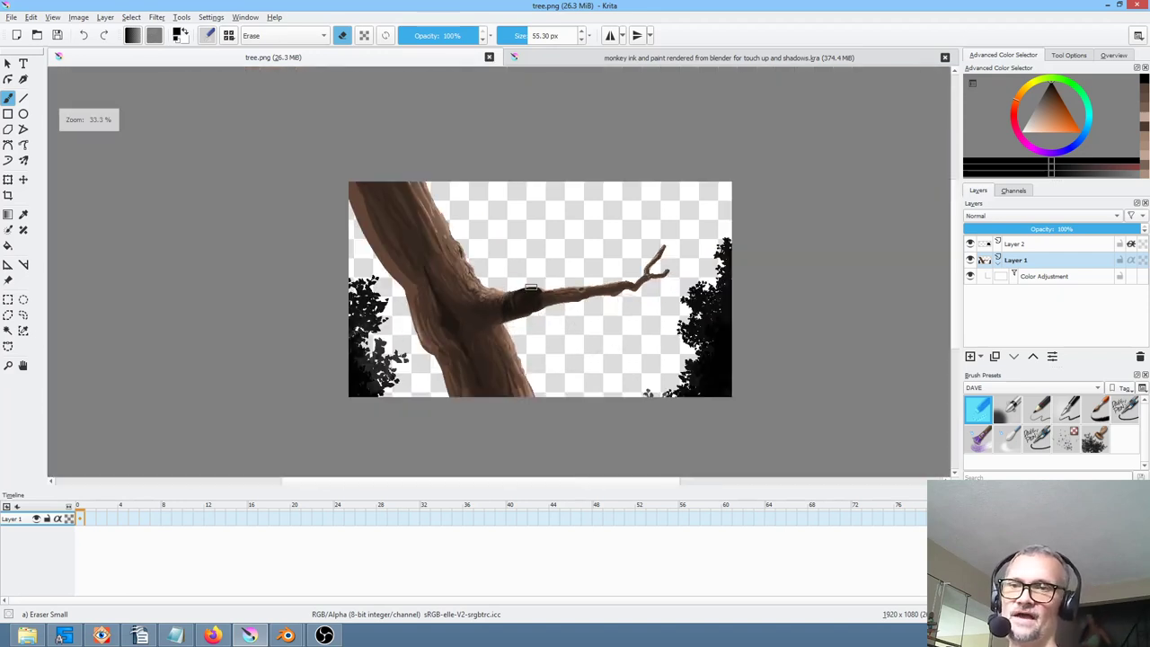
{"action": "scroll", "coordinate": [566, 290], "scroll_direction": "up", "scroll_amount": 4}
{"action": "scroll", "coordinate": [567, 290], "scroll_direction": "down", "scroll_amount": 6}
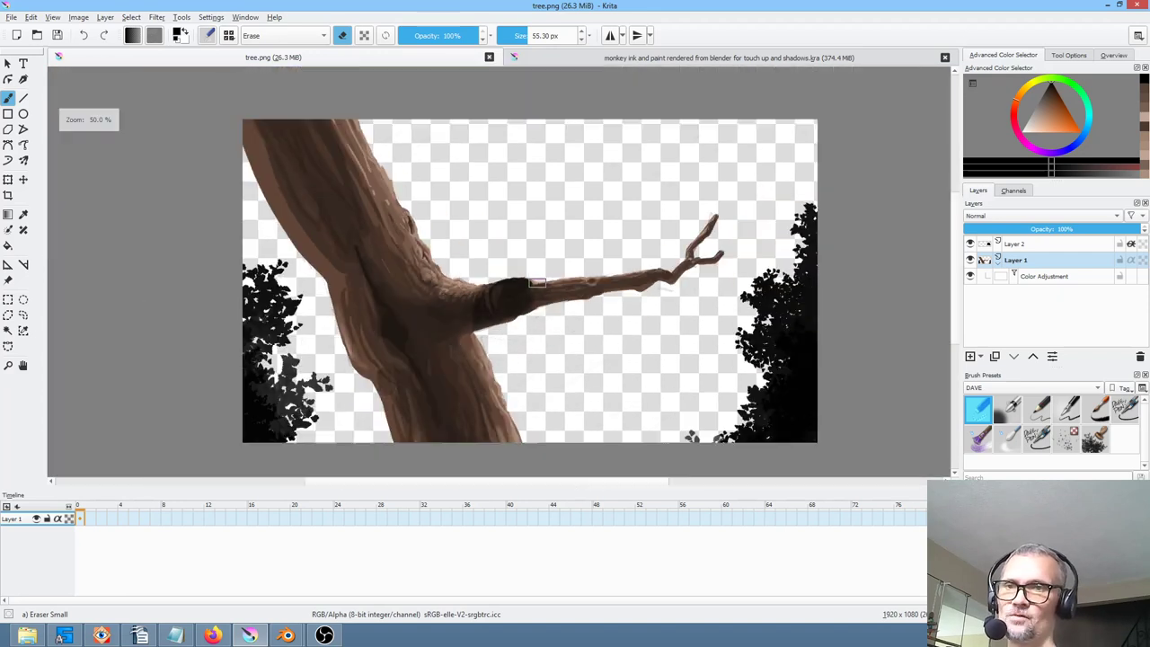
{"action": "middle_click_drag", "start_coordinate": [540, 287], "coordinate": [500, 287]}
{"action": "scroll", "coordinate": [500, 287], "scroll_direction": "up", "scroll_amount": 2}
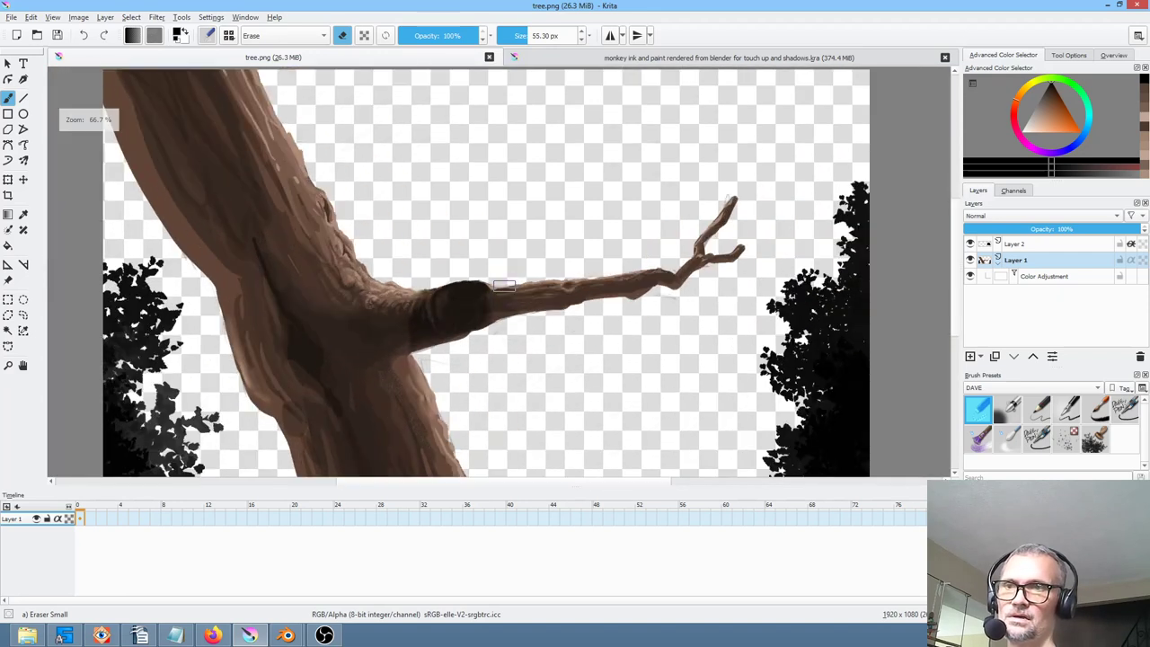
{"action": "scroll", "coordinate": [530, 284], "scroll_direction": "up", "scroll_amount": 3}
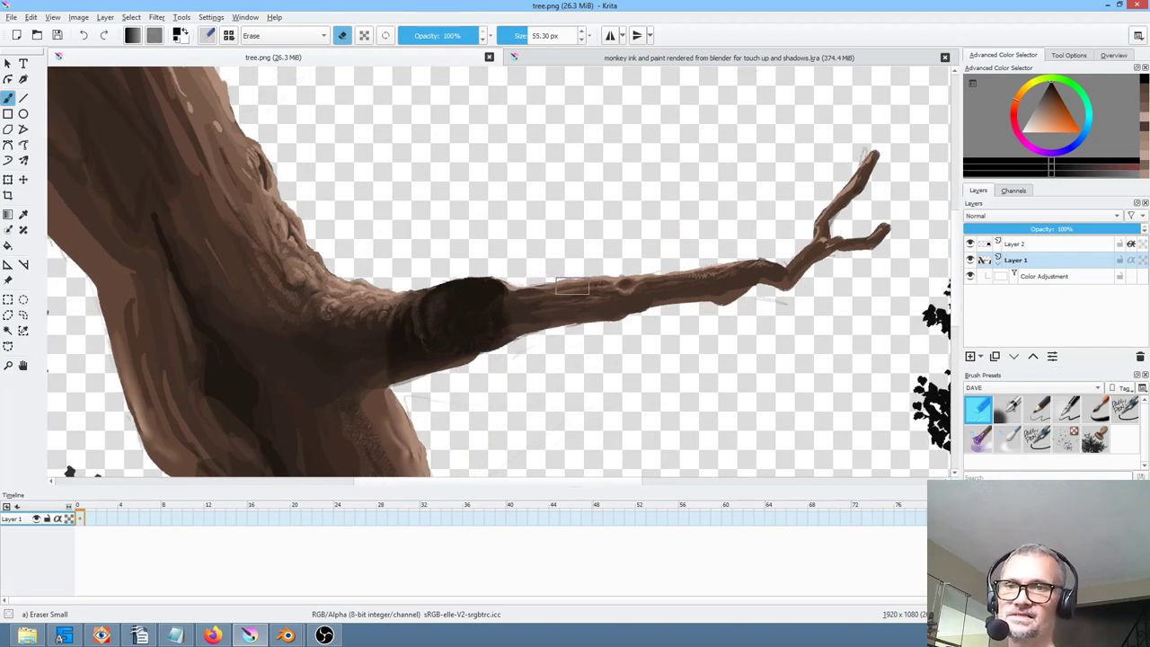
In canvas-only mode, zoom in on the branch junction, then restore the full interface
{"action": "key", "text": "Tab"}
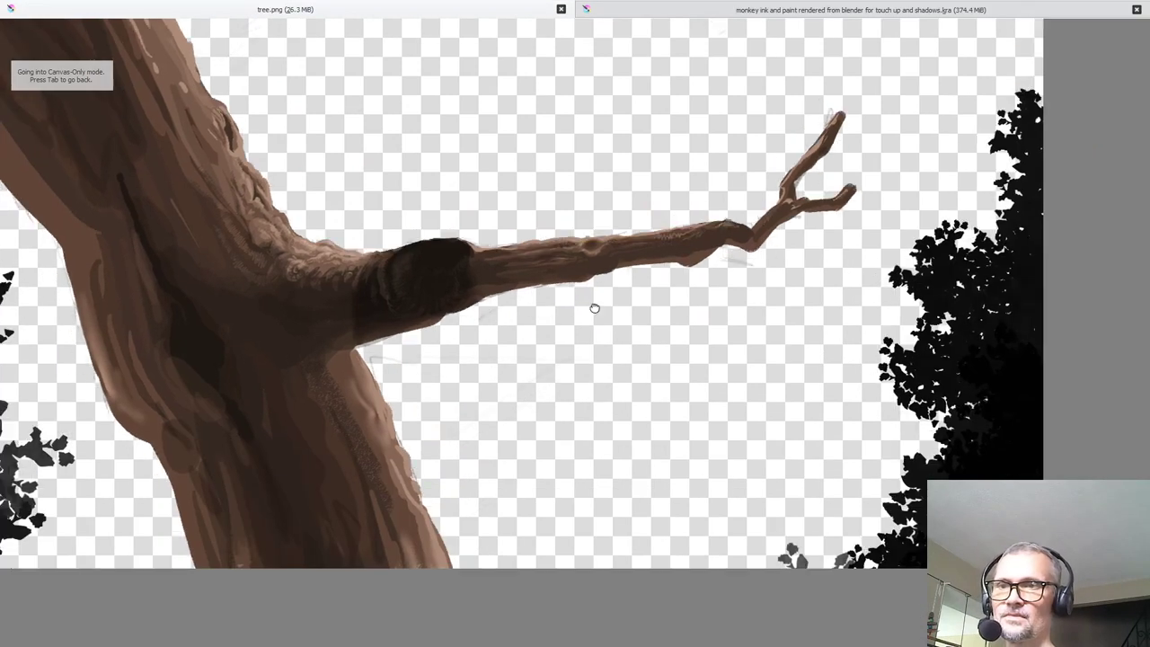
{"action": "scroll", "coordinate": [693, 367], "scroll_direction": "up", "scroll_amount": 2}
{"action": "scroll", "coordinate": [693, 369], "scroll_direction": "down", "scroll_amount": 2}
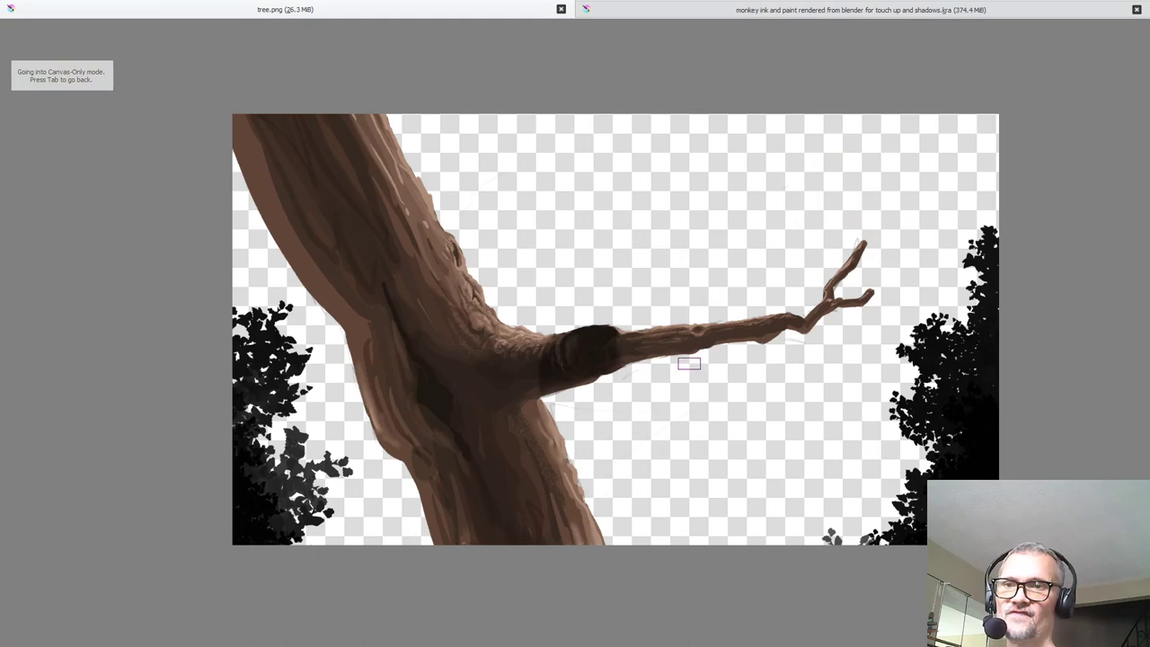
{"action": "scroll", "coordinate": [687, 369], "scroll_direction": "up", "scroll_amount": 2}
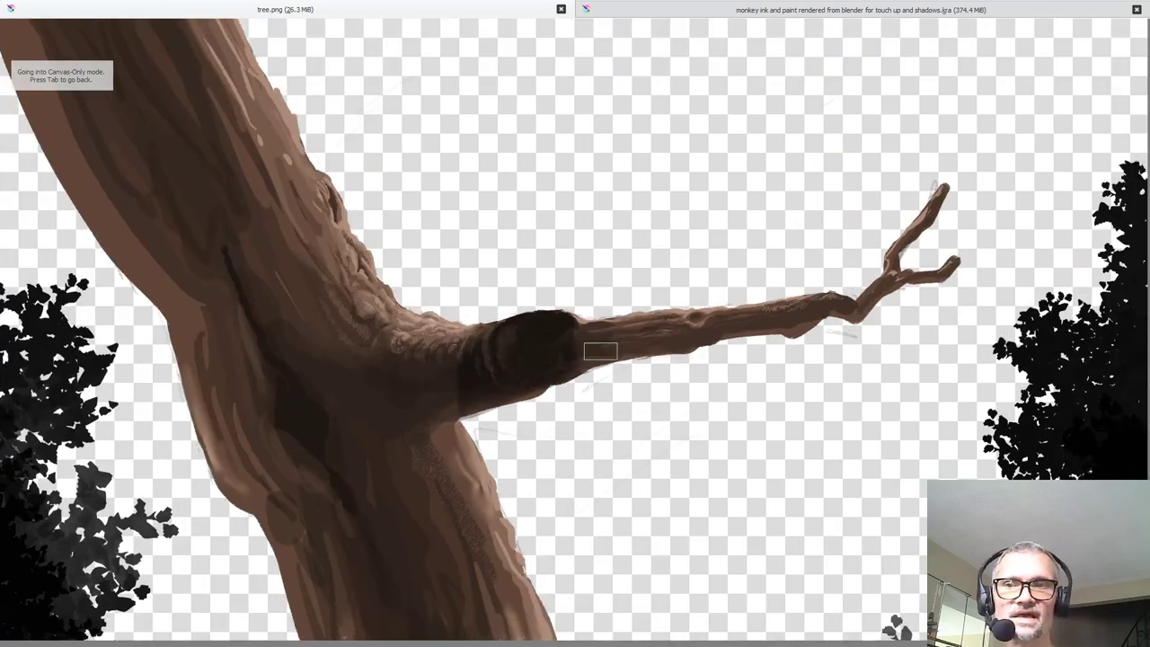
{"action": "scroll", "coordinate": [571, 357], "scroll_direction": "up", "scroll_amount": 3}
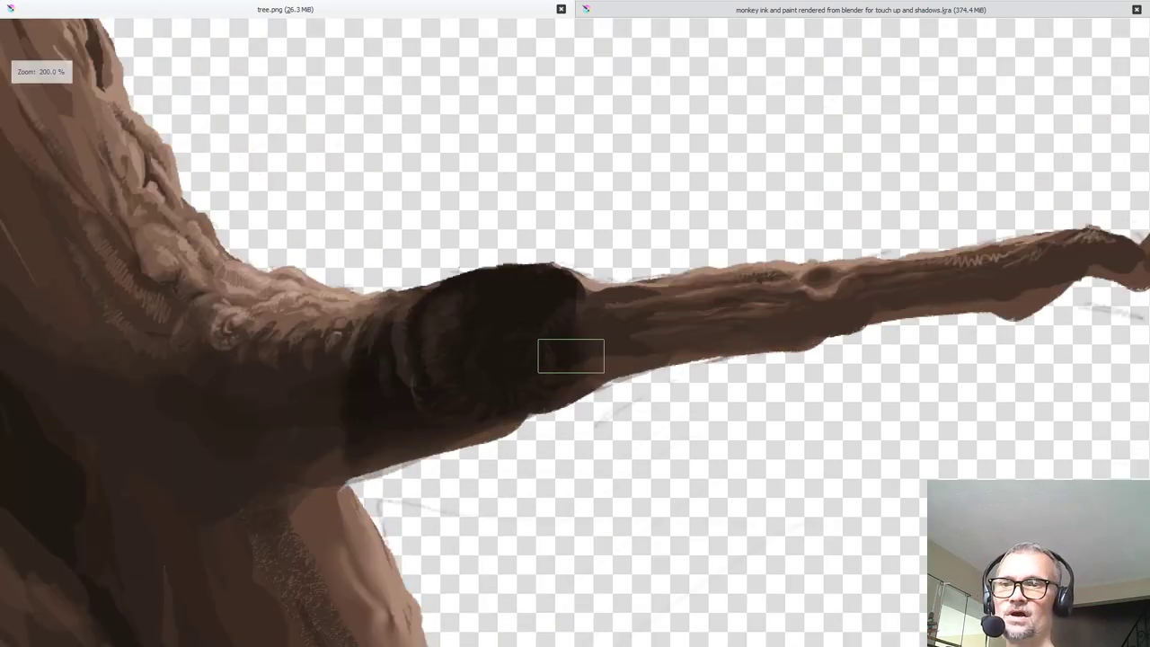
{"action": "middle_click_drag", "start_coordinate": [530, 336], "coordinate": [685, 444]}
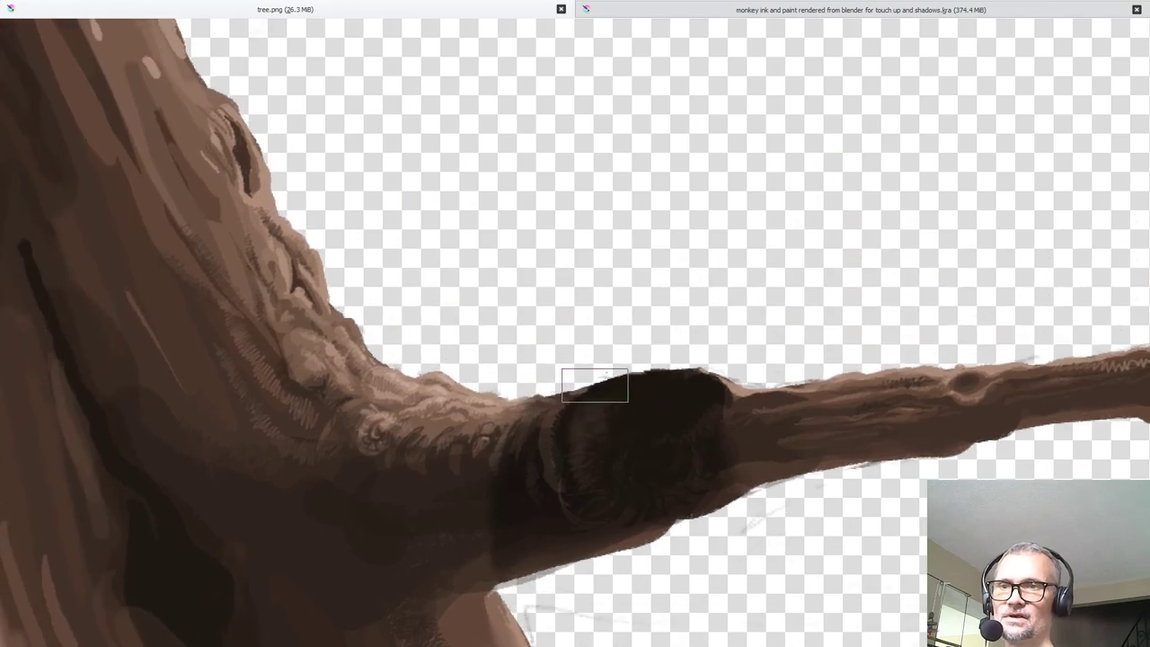
{"action": "scroll", "coordinate": [593, 384], "scroll_direction": "up", "scroll_amount": 2}
{"action": "scroll", "coordinate": [589, 382], "scroll_direction": "down", "scroll_amount": 2}
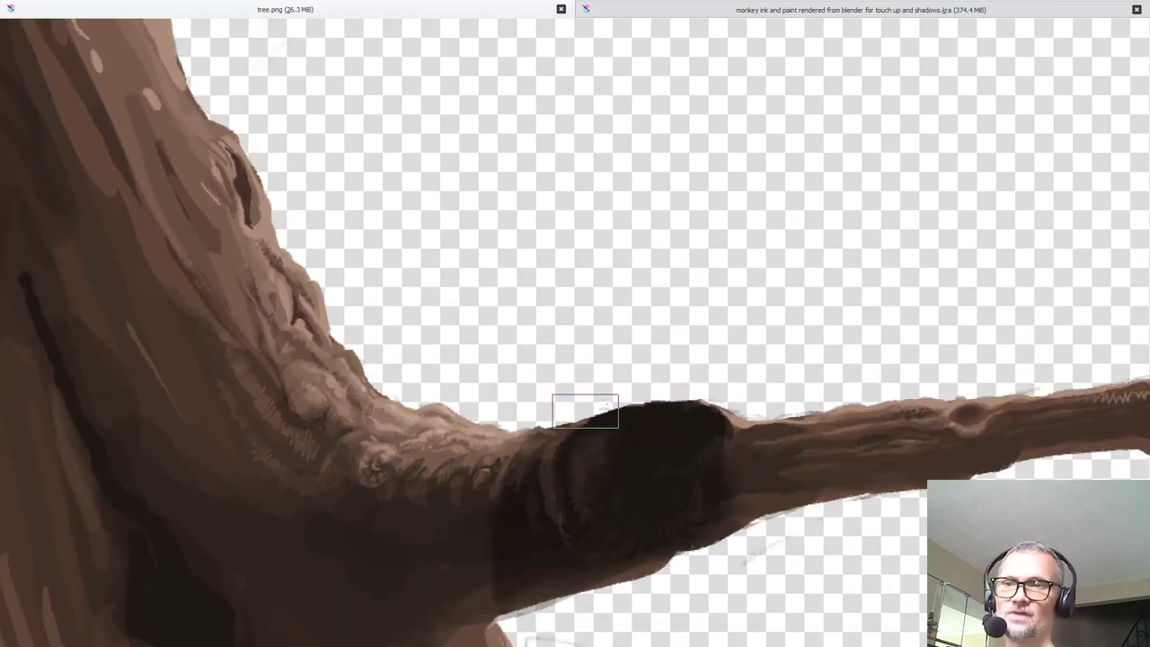
{"action": "scroll", "coordinate": [528, 343], "scroll_direction": "down", "scroll_amount": 1}
{"action": "scroll", "coordinate": [529, 342], "scroll_direction": "down", "scroll_amount": 3}
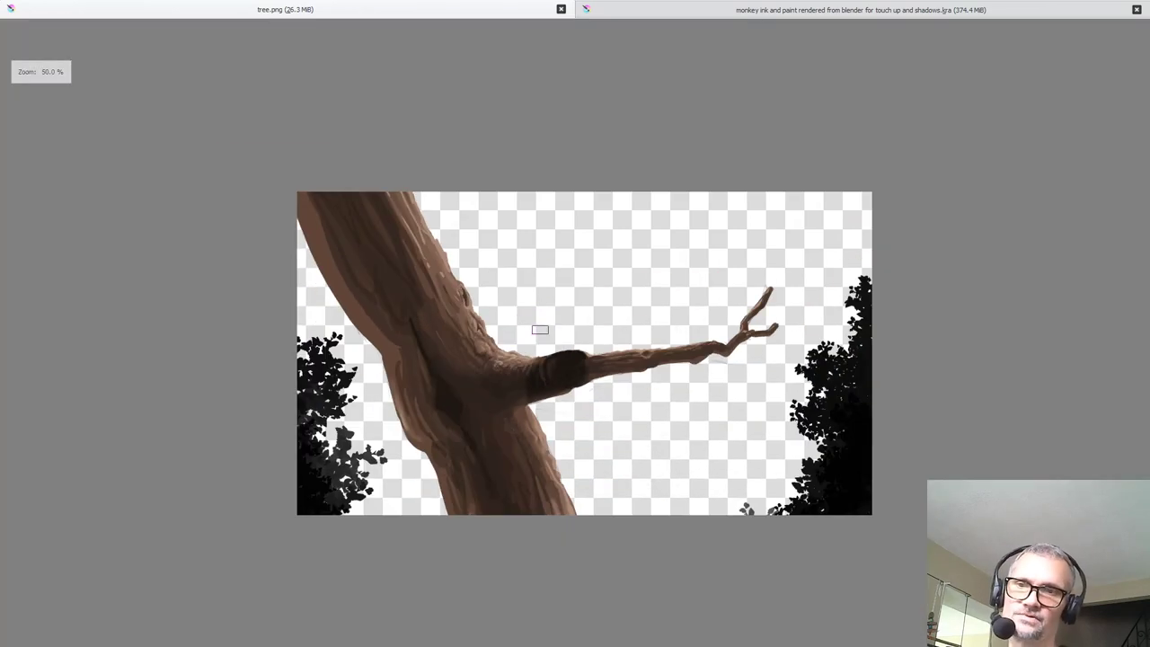
{"action": "scroll", "coordinate": [539, 321], "scroll_direction": "up", "scroll_amount": 1}
{"action": "key", "text": "Tab"}
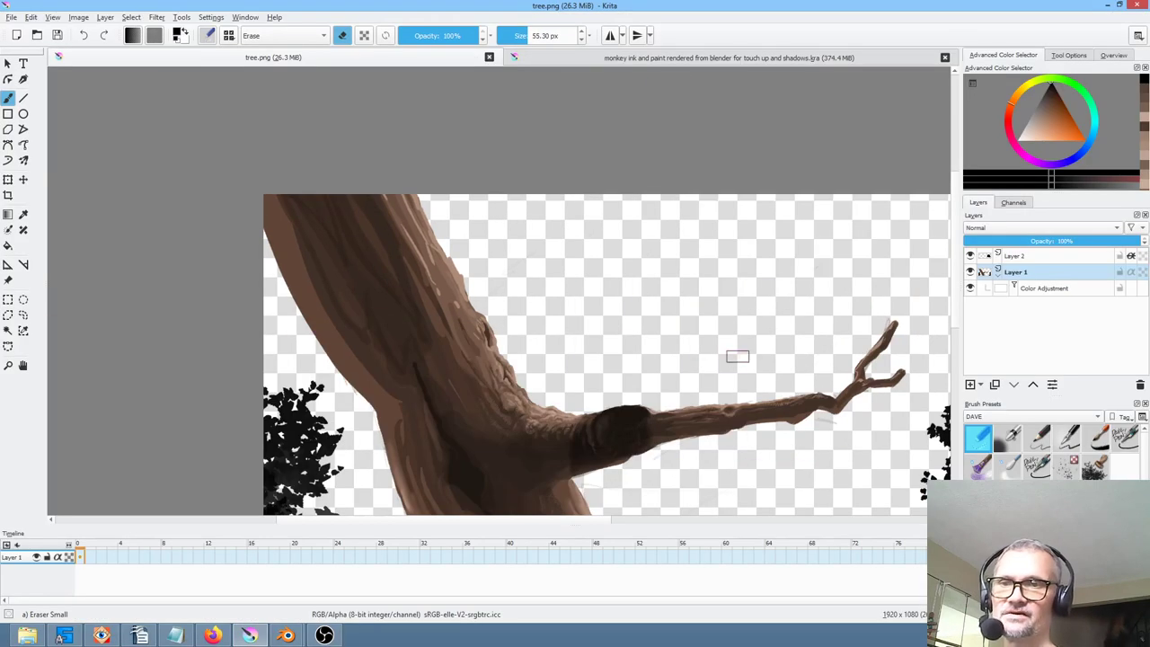
{"action": "scroll", "coordinate": [595, 275], "scroll_direction": "down", "scroll_amount": 2}
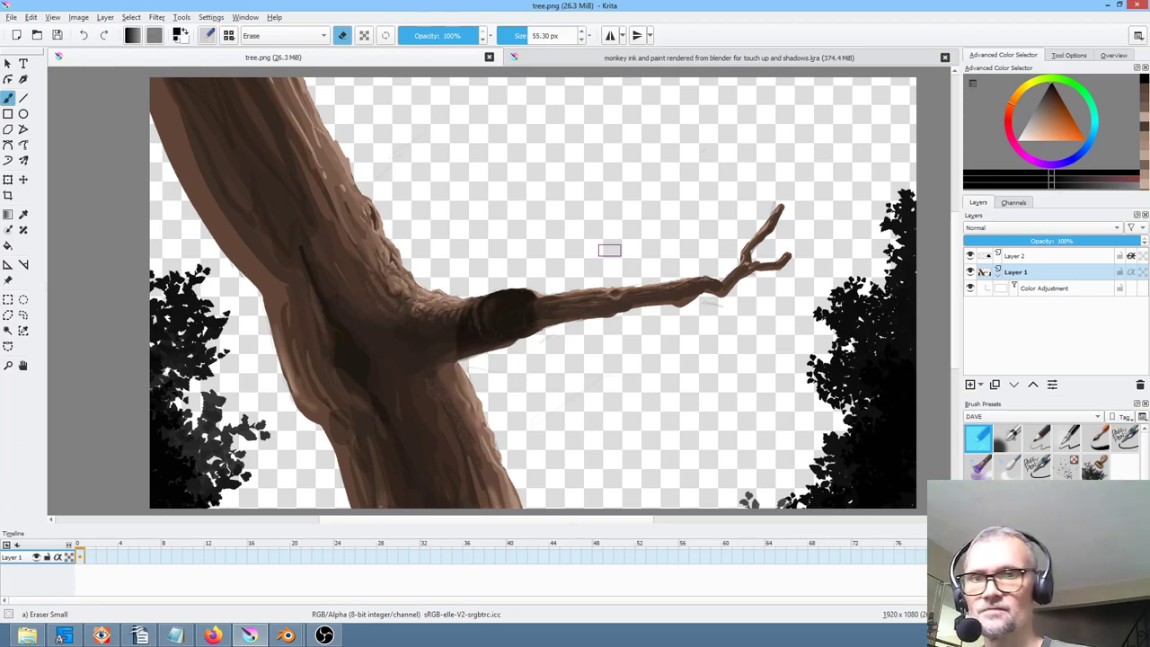
{"action": "left_click", "coordinate": [969, 288]}
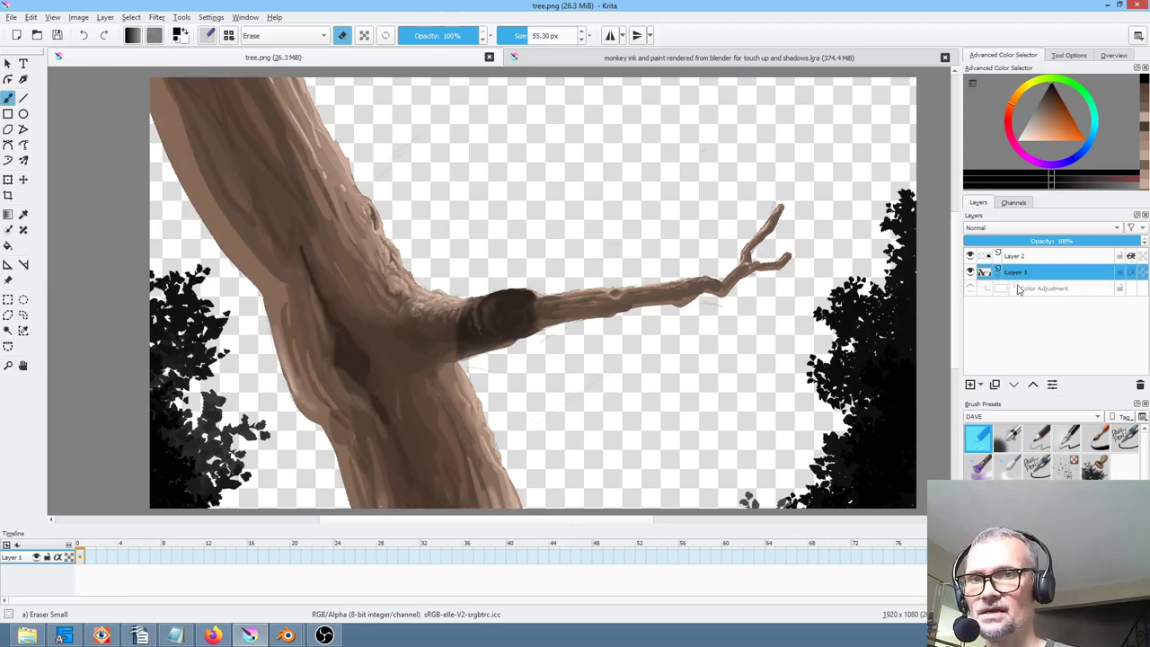
{"action": "left_click", "coordinate": [970, 288]}
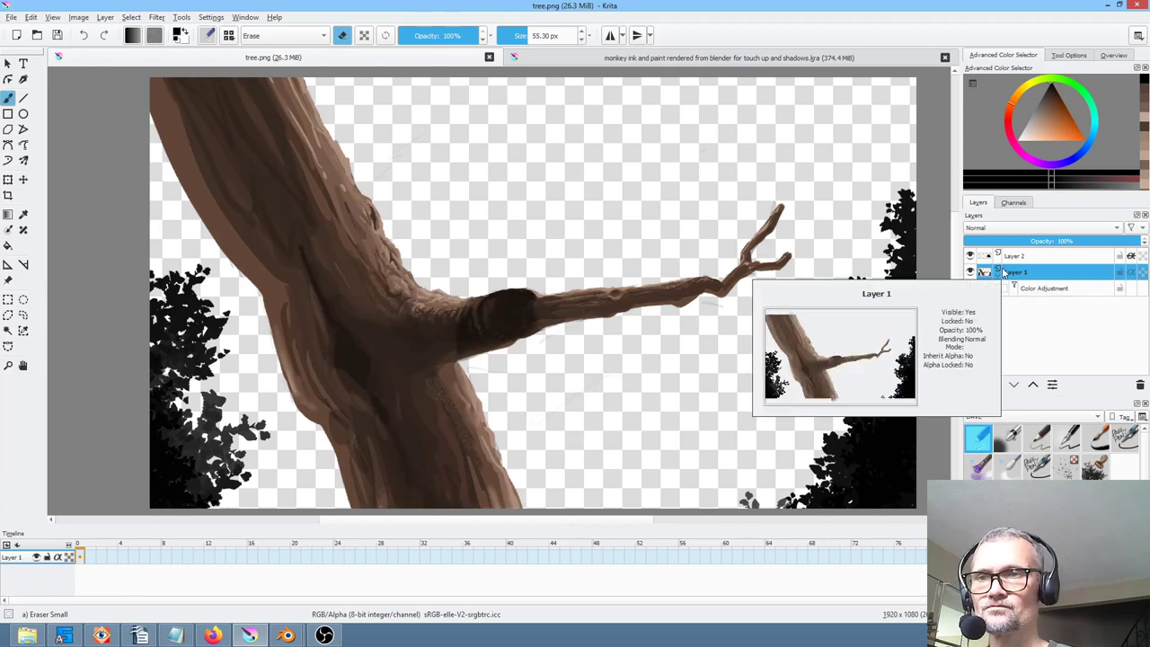
{"action": "left_click", "coordinate": [1051, 289]}
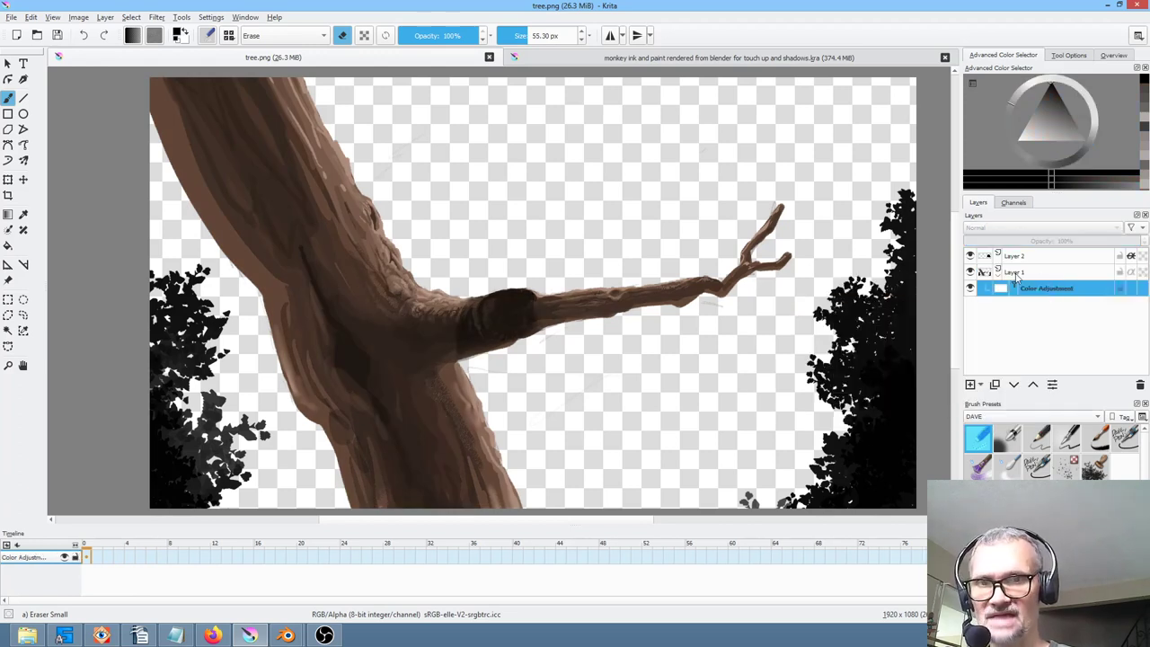
{"action": "left_click", "coordinate": [970, 288]}
{"action": "left_click", "coordinate": [971, 288]}
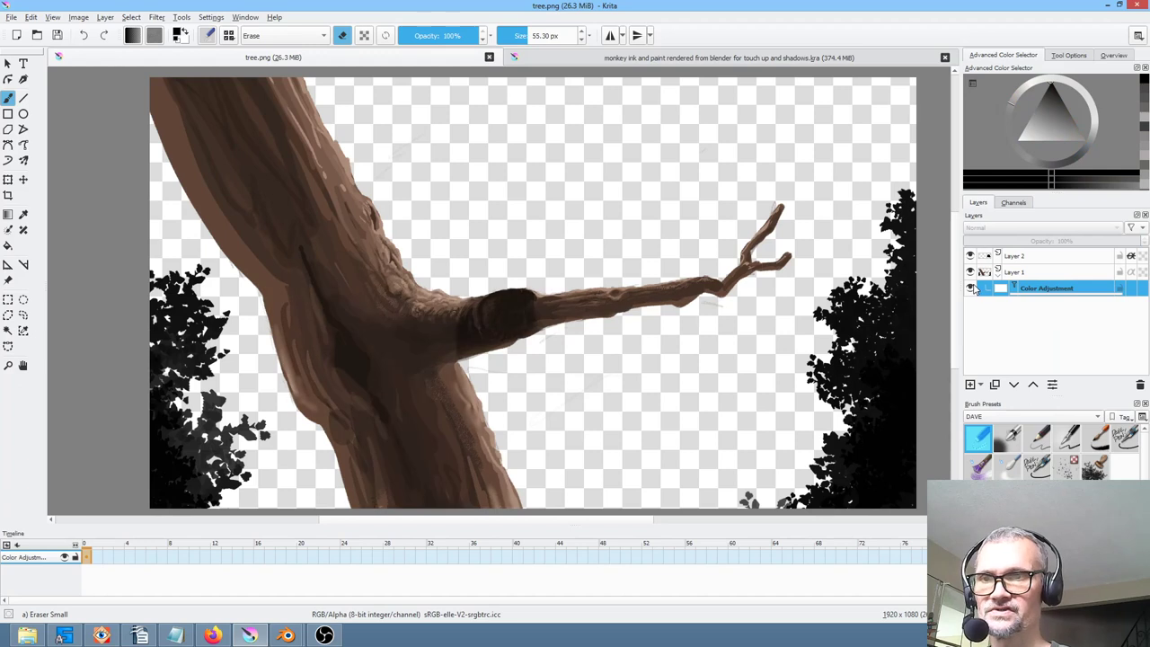
{"action": "left_click", "coordinate": [1017, 255]}
{"action": "left_click", "coordinate": [970, 256]}
{"action": "left_click", "coordinate": [970, 256]}
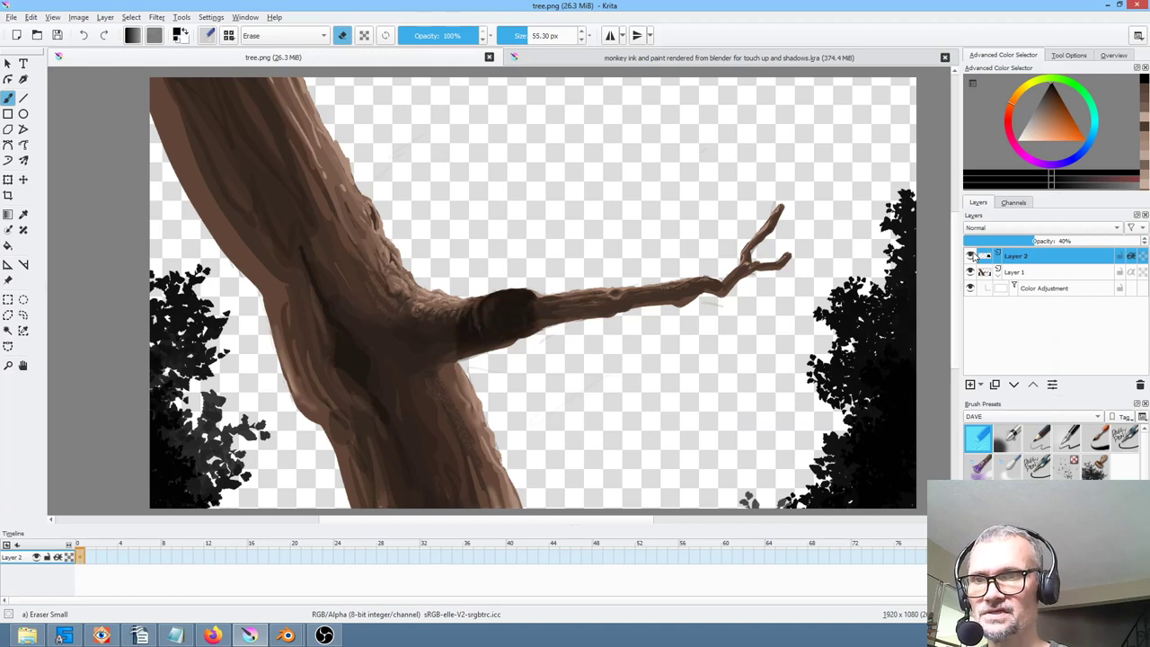
{"action": "left_click", "coordinate": [970, 256]}
{"action": "left_click", "coordinate": [970, 256]}
{"action": "left_click", "coordinate": [970, 256]}
{"action": "left_click", "coordinate": [970, 256]}
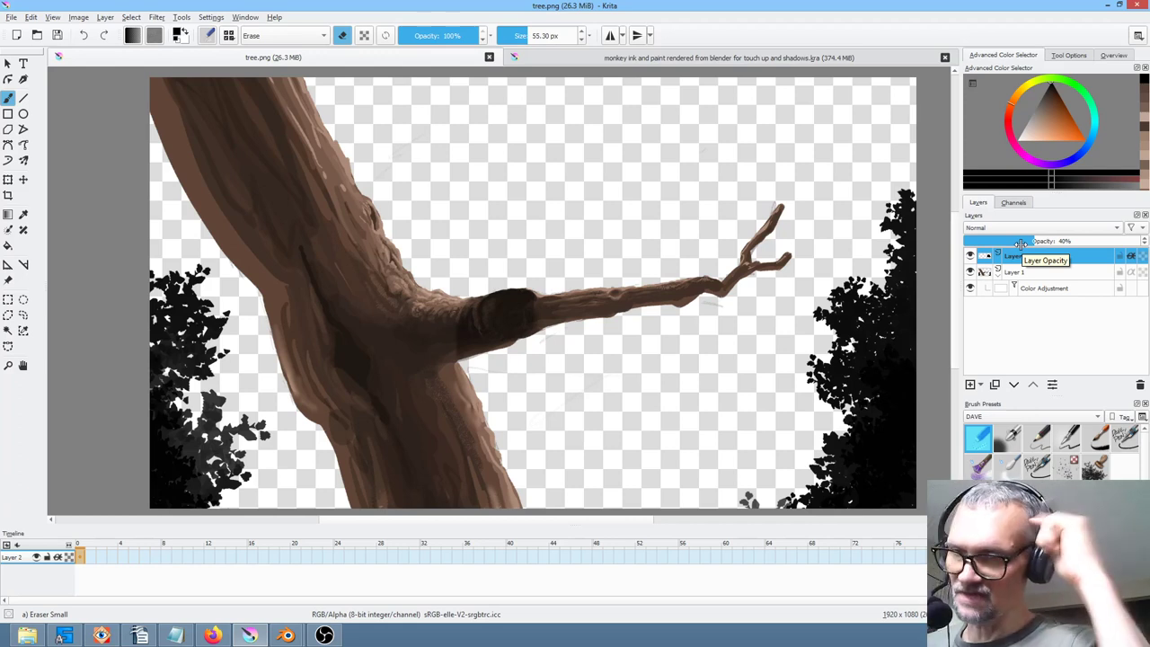
{"action": "left_click_drag", "start_coordinate": [425, 310], "coordinate": [508, 351], "text": "ctrl"}
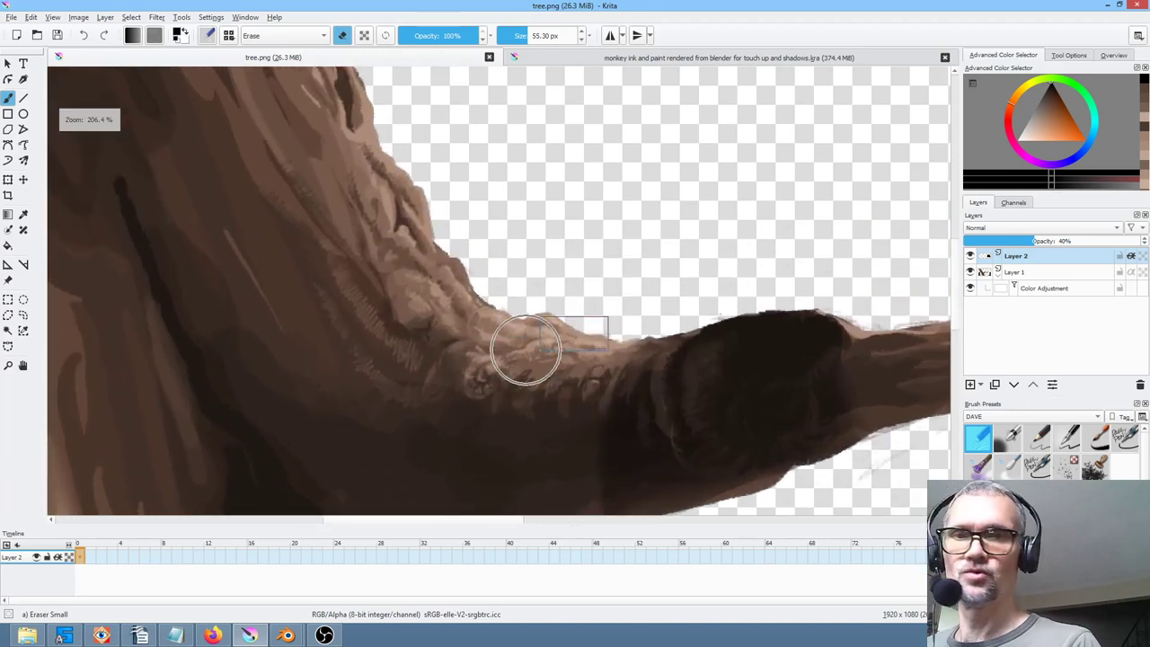
{"action": "left_click", "coordinate": [1037, 272]}
{"action": "left_click", "coordinate": [970, 272]}
{"action": "left_click", "coordinate": [970, 272]}
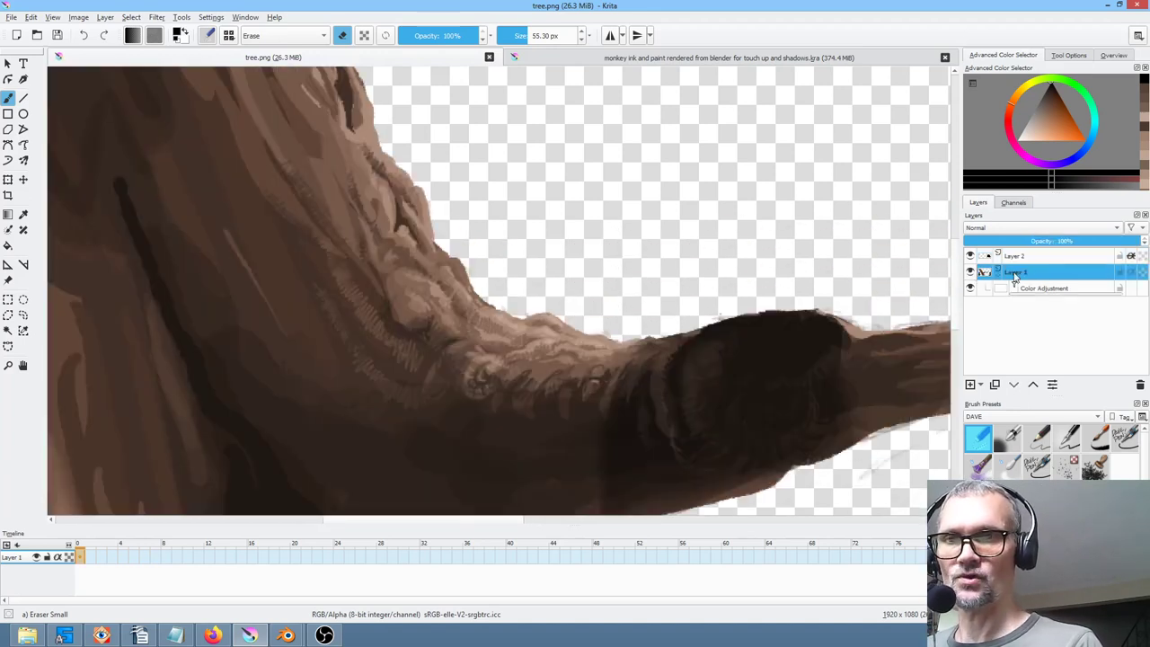
{"action": "left_click", "coordinate": [1035, 437]}
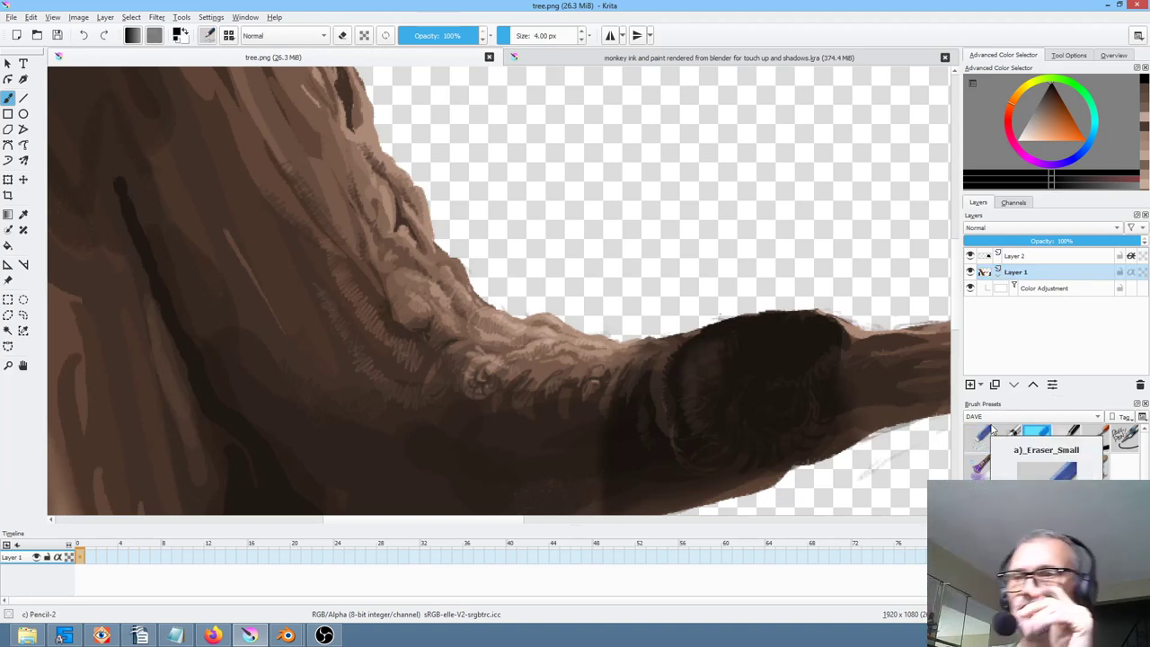
{"action": "middle_click_drag", "start_coordinate": [536, 290], "coordinate": [551, 275]}
{"action": "scroll", "coordinate": [526, 300], "scroll_direction": "down", "scroll_amount": 3}
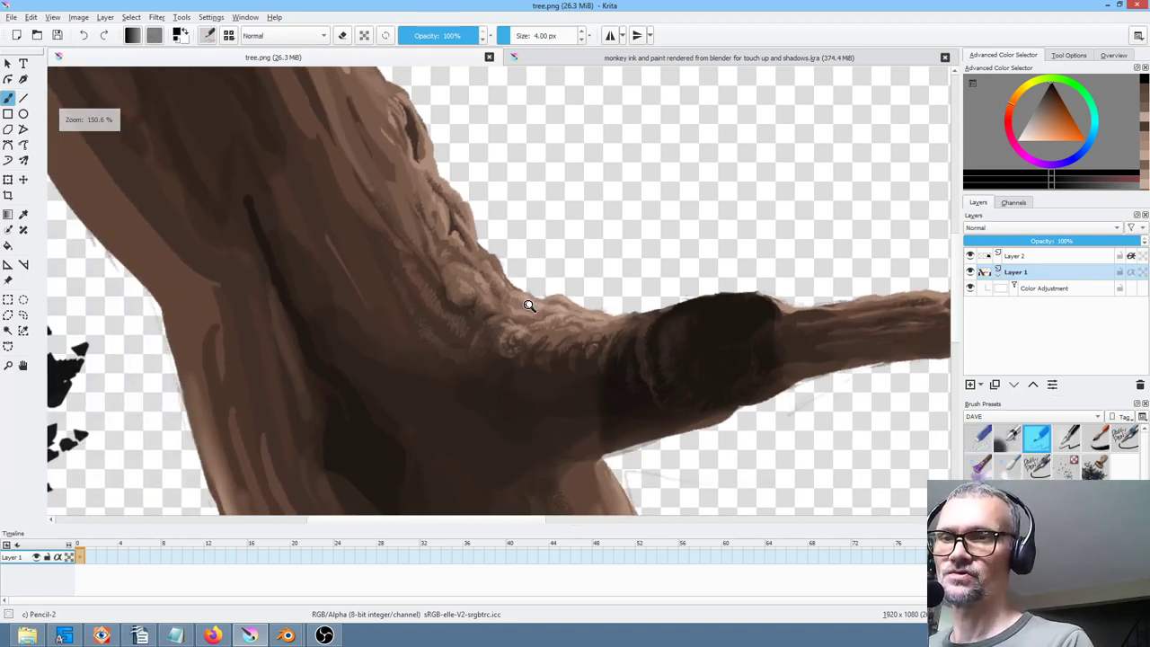
{"action": "middle_click_drag", "start_coordinate": [456, 364], "coordinate": [446, 368]}
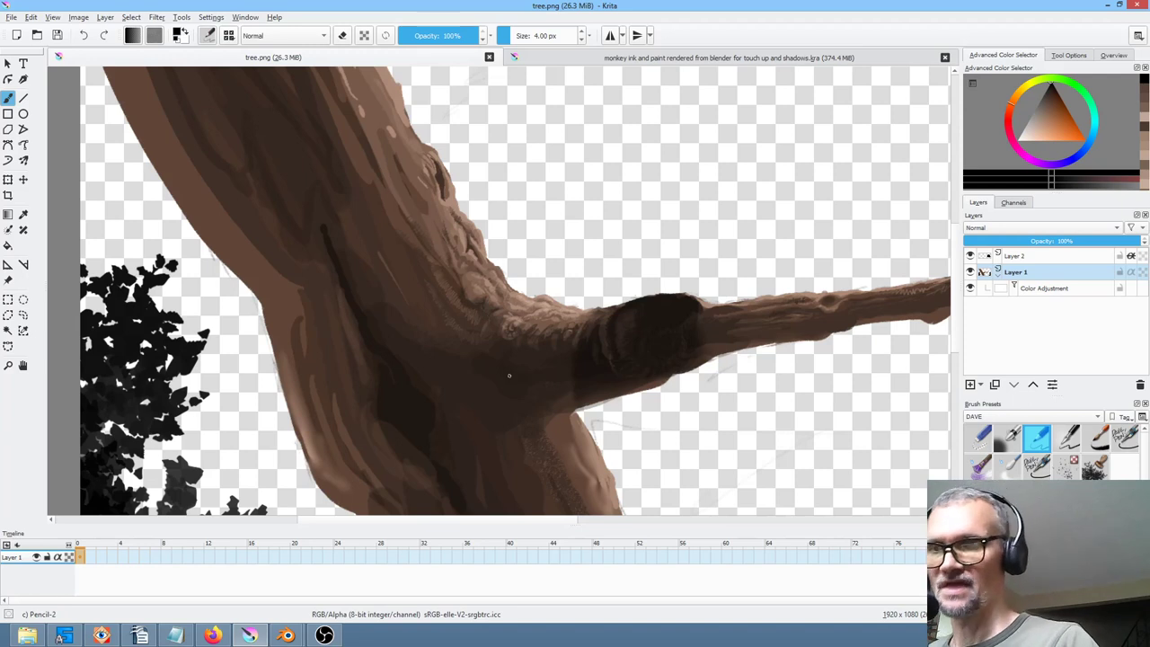
{"action": "left_click", "coordinate": [1097, 440]}
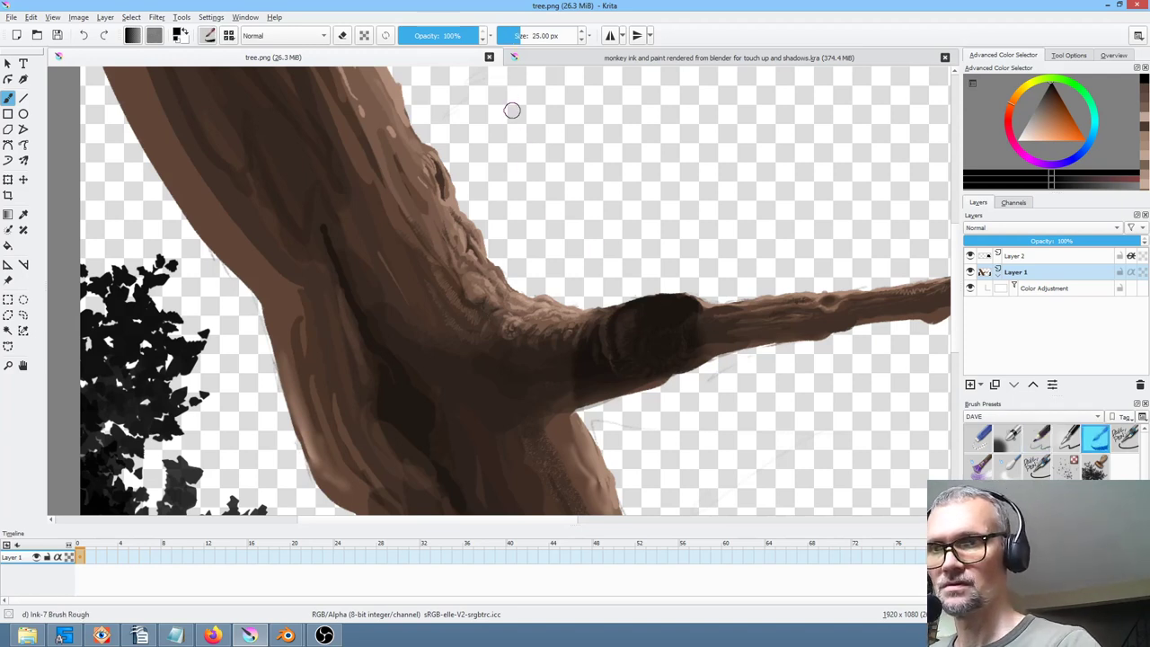
{"action": "mouse_move", "coordinate": [513, 110]}
{"action": "left_mouse_down"}
{"action": "mouse_move", "coordinate": [596, 242]}
{"action": "mouse_move", "coordinate": [590, 262]}
{"action": "left_mouse_up"}
{"action": "left_click_drag", "start_coordinate": [478, 88], "coordinate": [586, 250]}
{"action": "left_click_drag", "start_coordinate": [492, 133], "coordinate": [595, 268]}
{"action": "key", "text": "ctrl+z"}
{"action": "key", "text": "ctrl+z"}
{"action": "key", "text": "ctrl+z"}
{"action": "key", "text": "ctrl+z"}
{"action": "key", "text": "ctrl+z"}
{"action": "key", "text": "ctrl+z"}
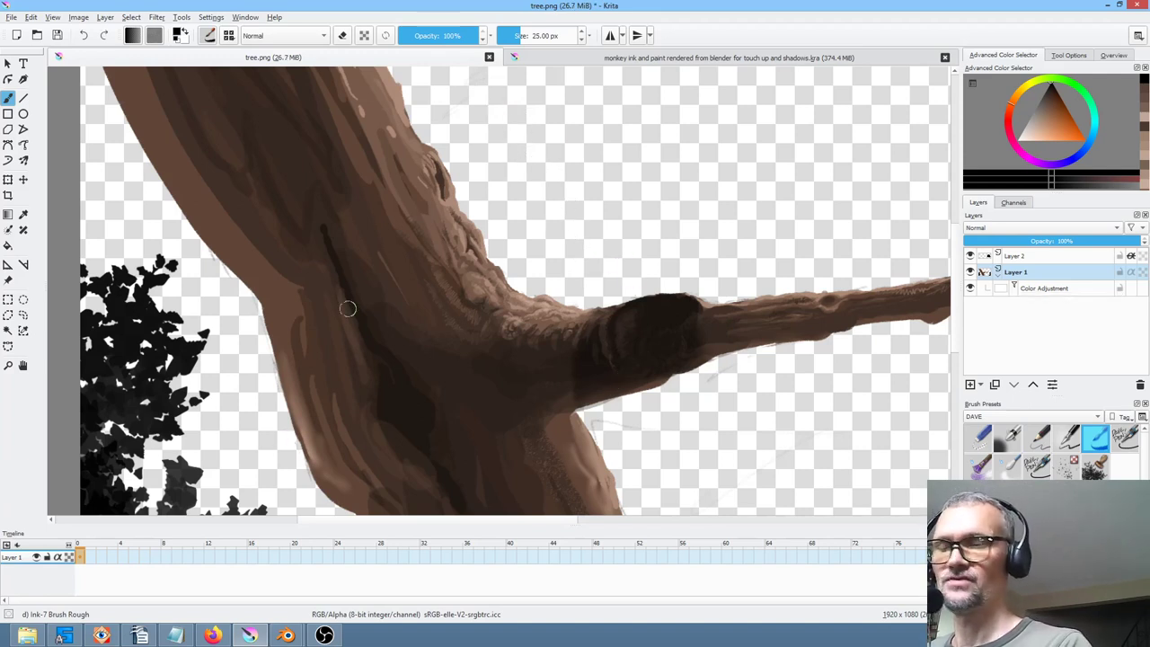
{"action": "middle_click_drag", "start_coordinate": [421, 336], "coordinate": [459, 367]}
{"action": "scroll", "coordinate": [469, 308], "scroll_direction": "down", "scroll_amount": 3}
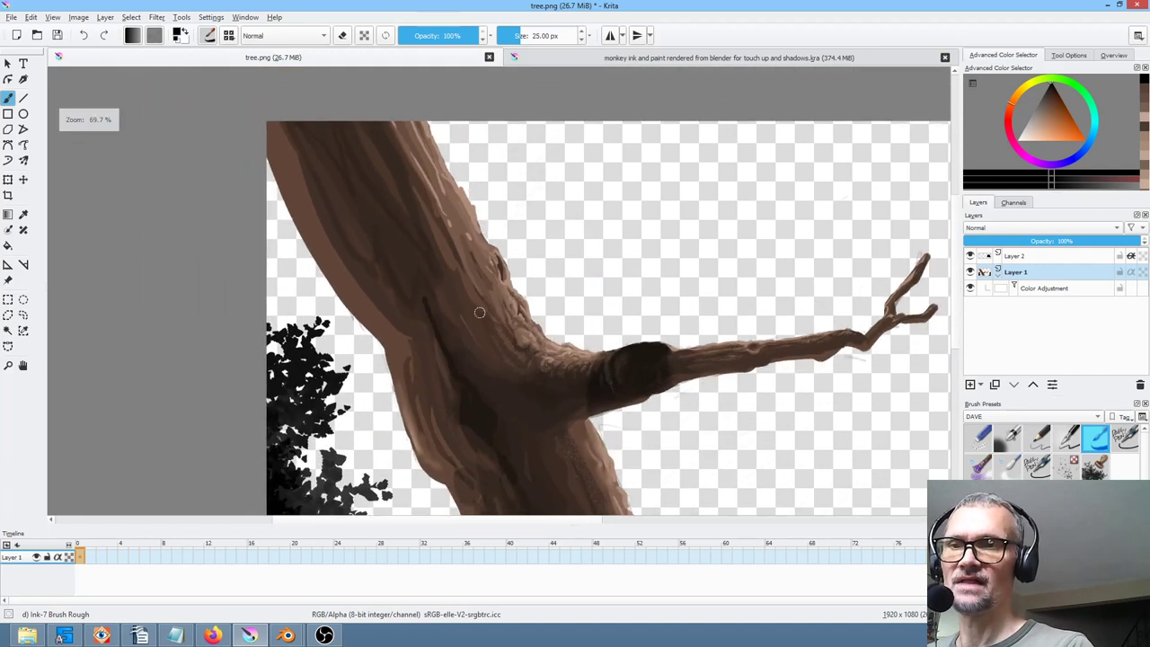
{"action": "middle_click_drag", "start_coordinate": [483, 325], "coordinate": [446, 313]}
{"action": "left_click_drag", "start_coordinate": [476, 36], "coordinate": [421, 36]}
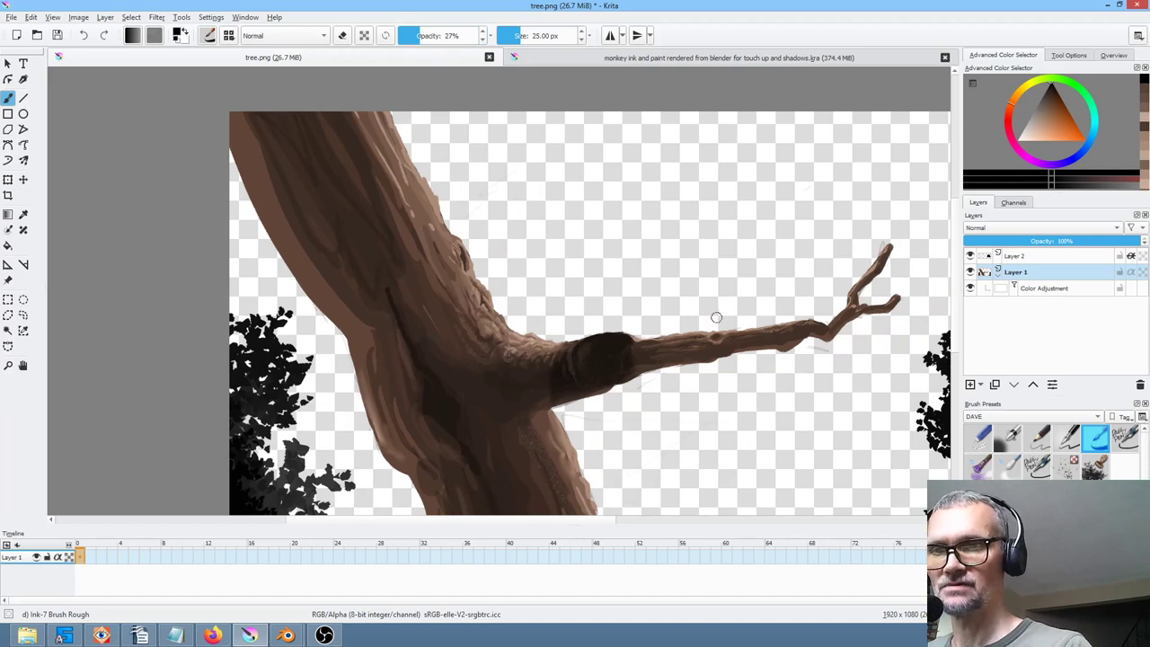
{"action": "mouse_move", "coordinate": [690, 316]}
{"action": "left_mouse_down"}
{"action": "mouse_move", "coordinate": [688, 369]}
{"action": "mouse_move", "coordinate": [694, 328]}
{"action": "mouse_move", "coordinate": [698, 349]}
{"action": "left_mouse_up"}
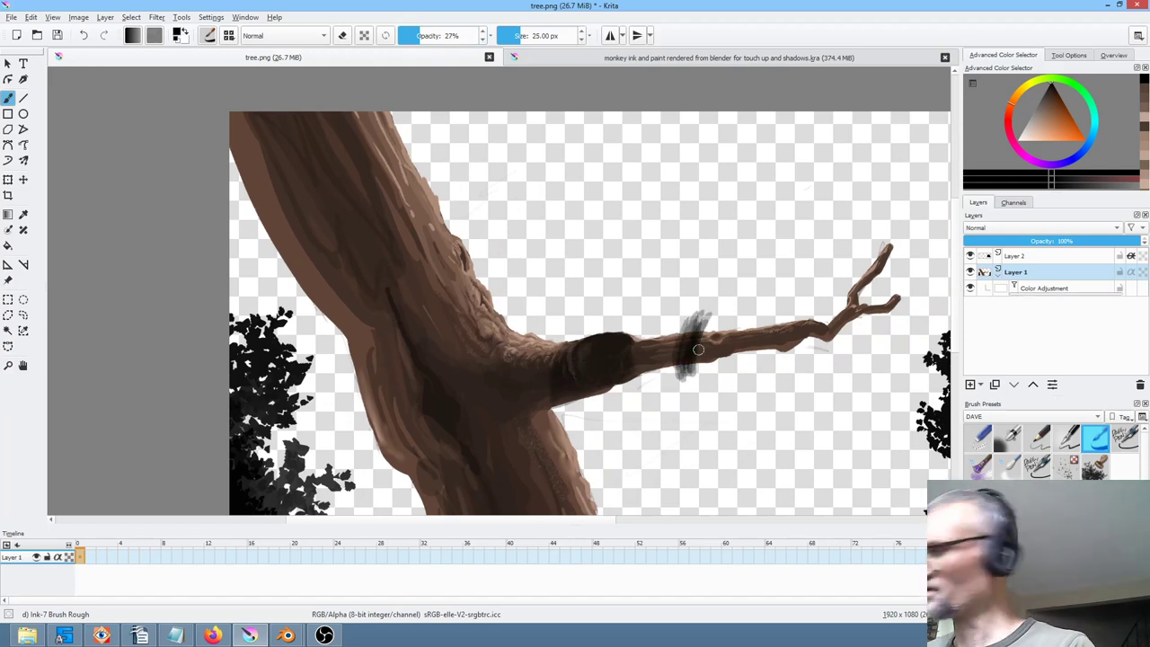
{"action": "key", "text": "ctrl+z"}
{"action": "key", "text": "ctrl+z"}
{"action": "key", "text": "ctrl+z"}
{"action": "key", "text": "ctrl+z"}
{"action": "key", "text": "ctrl+z"}
{"action": "key", "text": "ctrl+z"}
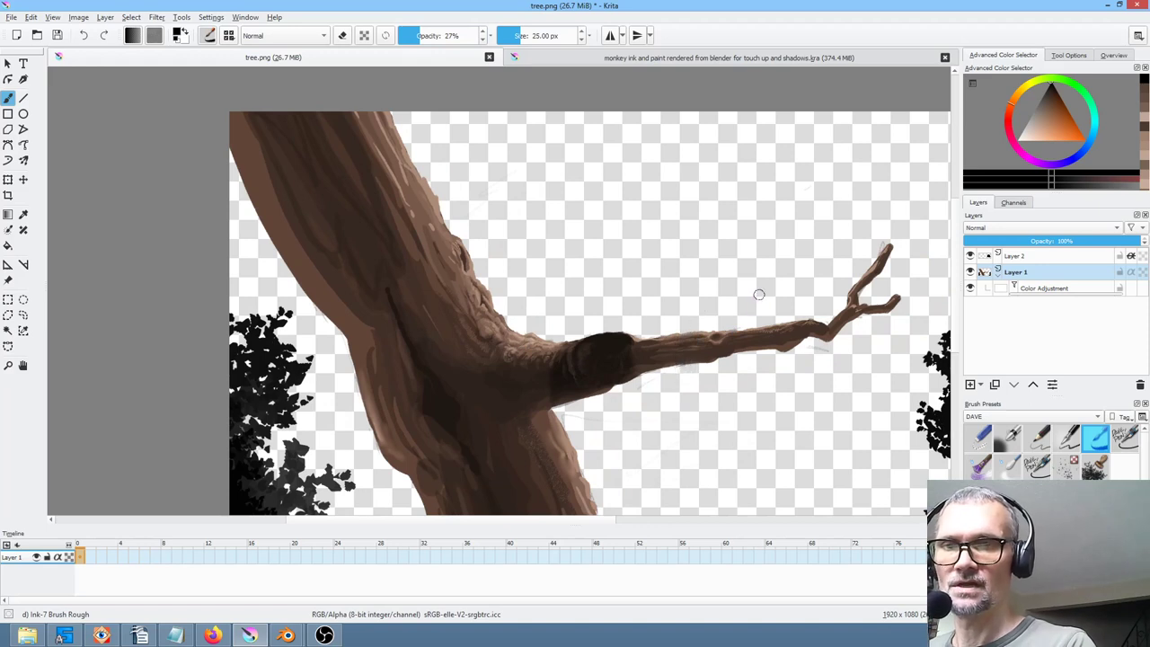
{"action": "left_click", "coordinate": [1045, 119]}
{"action": "scroll", "coordinate": [770, 290], "scroll_direction": "up", "scroll_amount": 4}
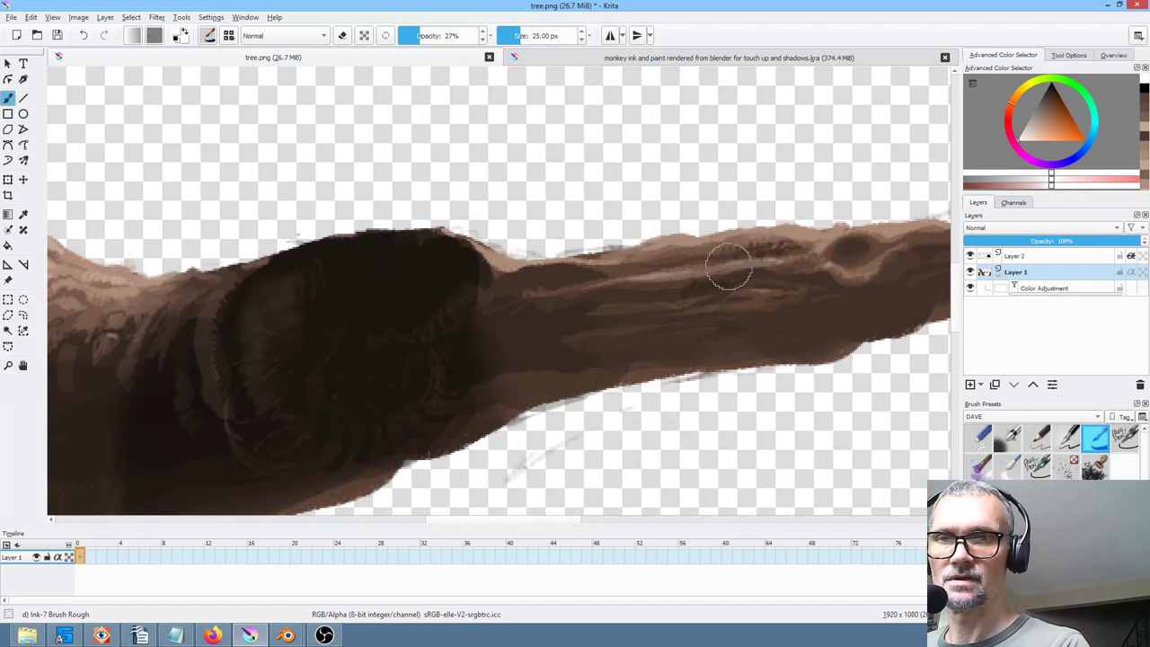
{"action": "left_click_drag", "start_coordinate": [663, 274], "coordinate": [759, 258]}
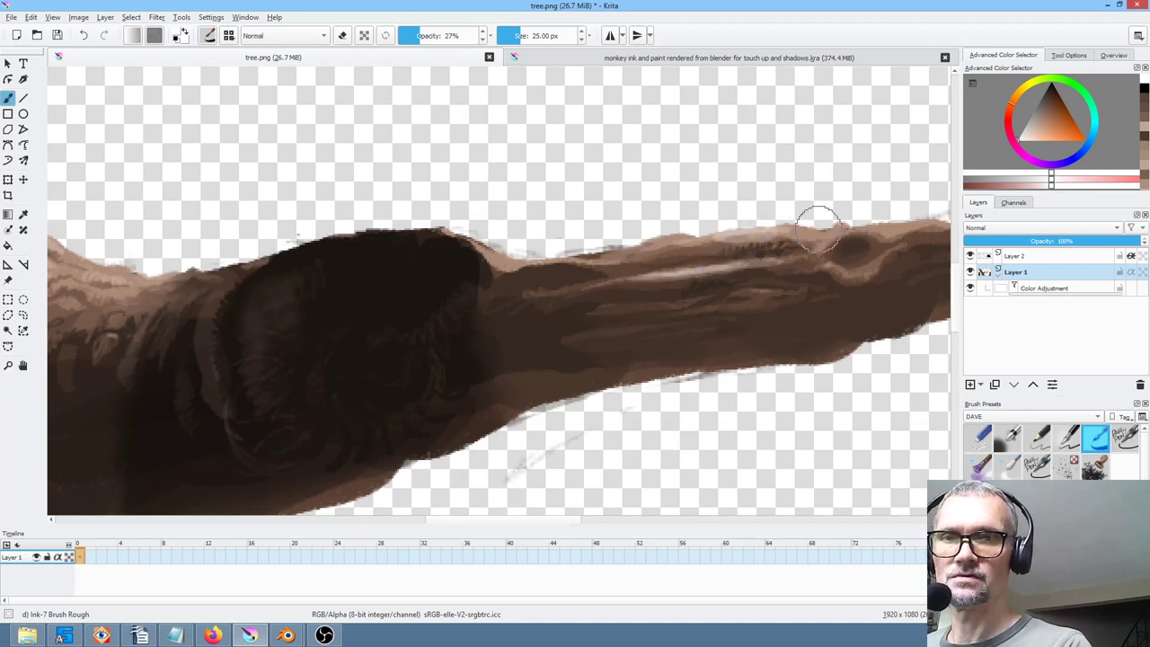
{"action": "key", "text": "ctrl+z"}
{"action": "key", "text": "ctrl+z"}
{"action": "key", "text": "ctrl+z"}
{"action": "key", "text": "ctrl+z"}
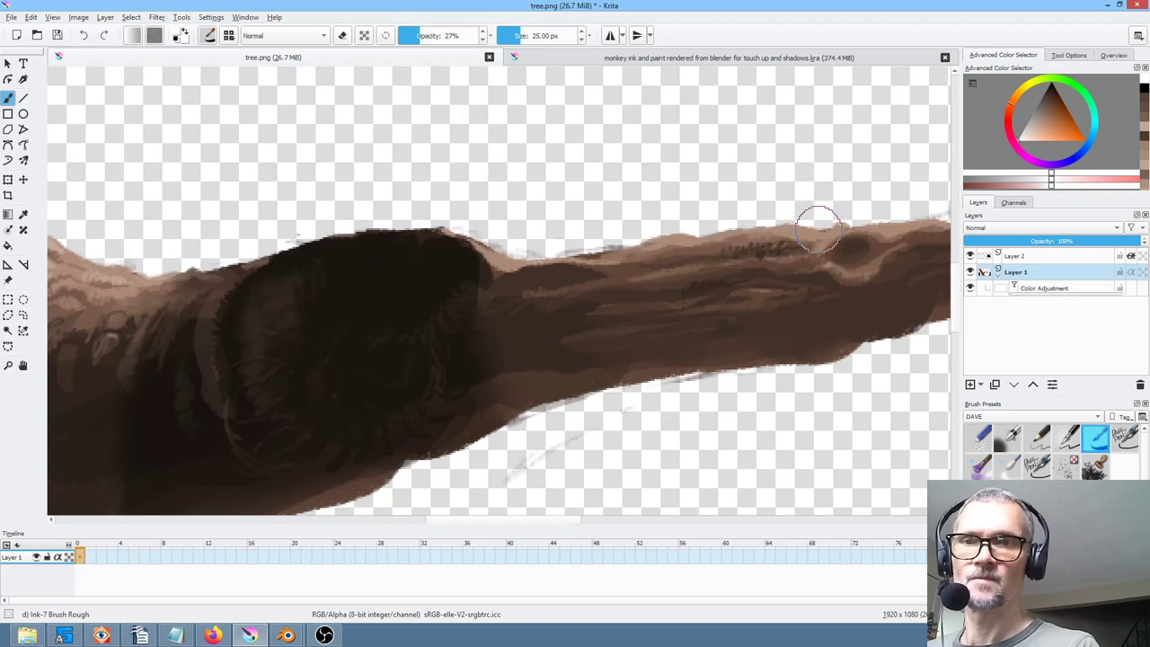
{"action": "scroll", "coordinate": [579, 382], "scroll_direction": "down", "scroll_amount": 4}
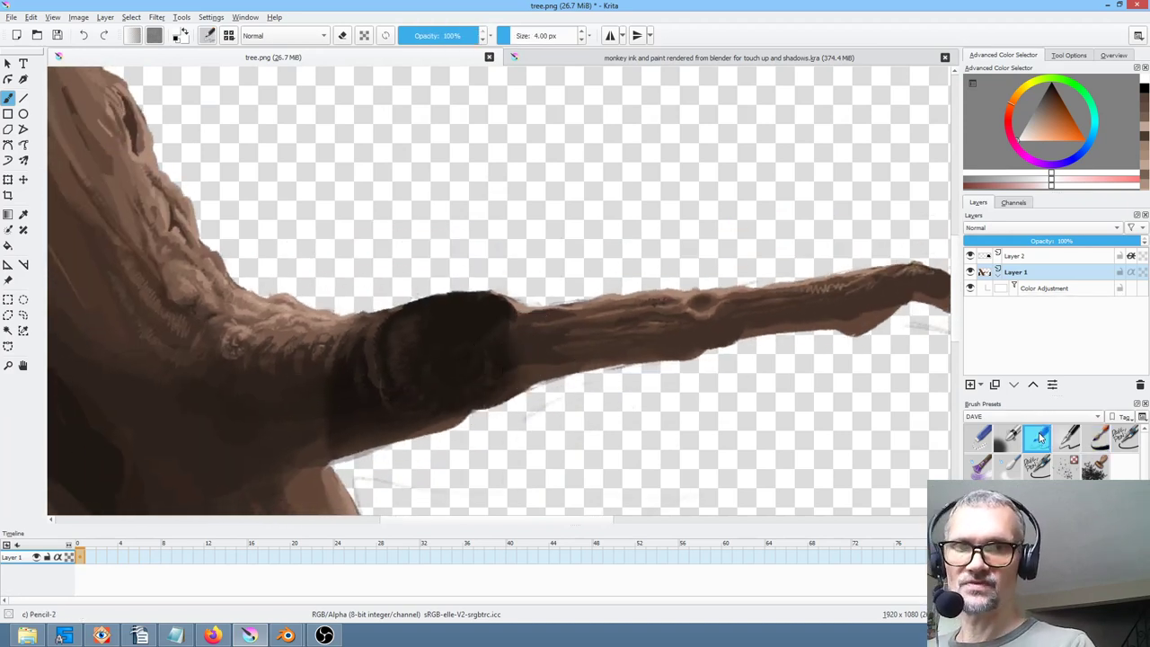
{"action": "mouse_move", "coordinate": [414, 350]}
{"action": "middle_mouse_down"}
{"action": "mouse_move", "coordinate": [583, 380]}
{"action": "mouse_move", "coordinate": [618, 403]}
{"action": "middle_mouse_up"}
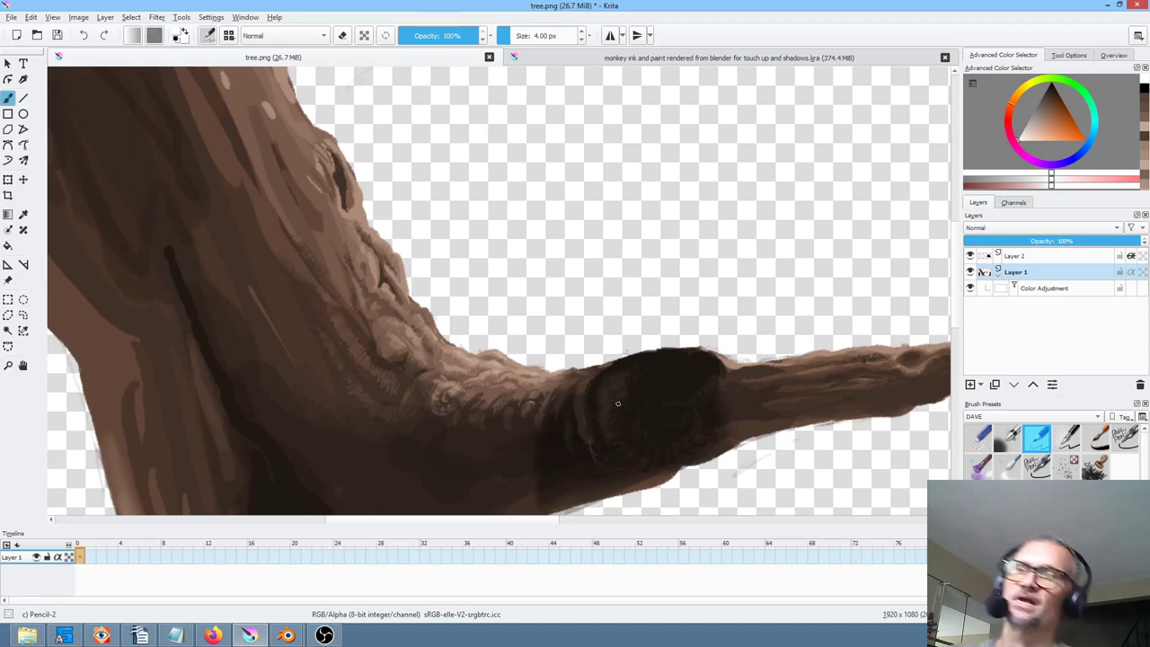
{"action": "scroll", "coordinate": [482, 224], "scroll_direction": "up", "scroll_amount": 5, "text": "ctrl"}
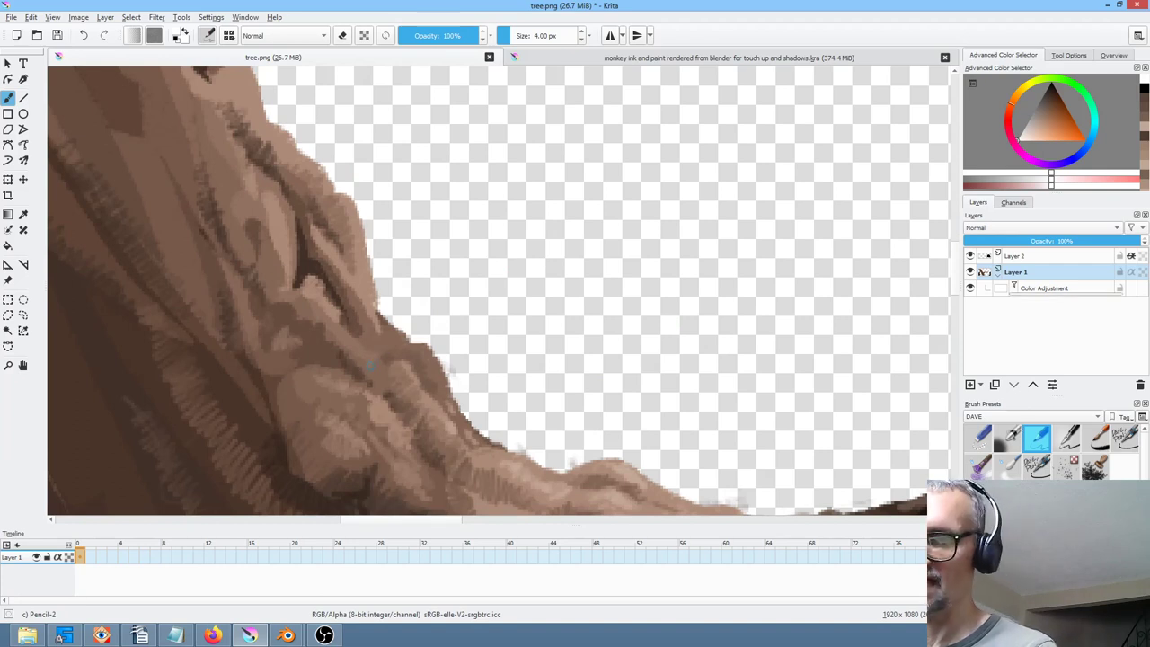
{"action": "left_click_drag", "start_coordinate": [370, 364], "coordinate": [401, 377]}
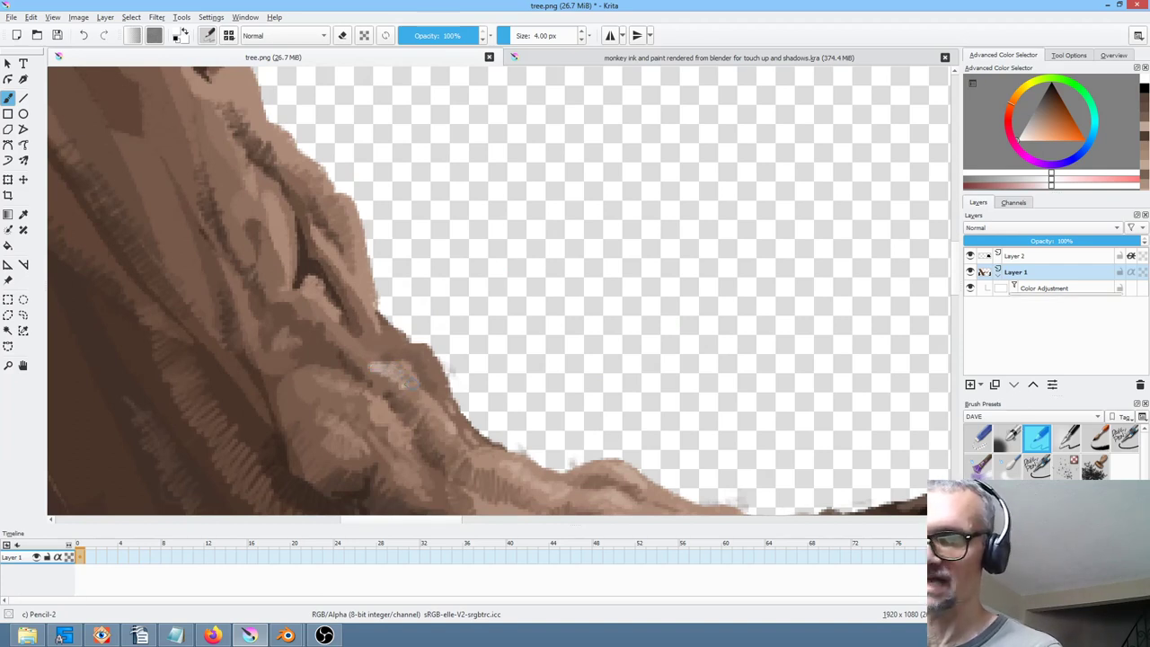
{"action": "mouse_move", "coordinate": [409, 381]}
{"action": "left_mouse_down"}
{"action": "mouse_move", "coordinate": [337, 307]}
{"action": "mouse_move", "coordinate": [435, 416]}
{"action": "mouse_move", "coordinate": [377, 352]}
{"action": "mouse_move", "coordinate": [478, 437]}
{"action": "mouse_move", "coordinate": [409, 386]}
{"action": "left_mouse_up"}
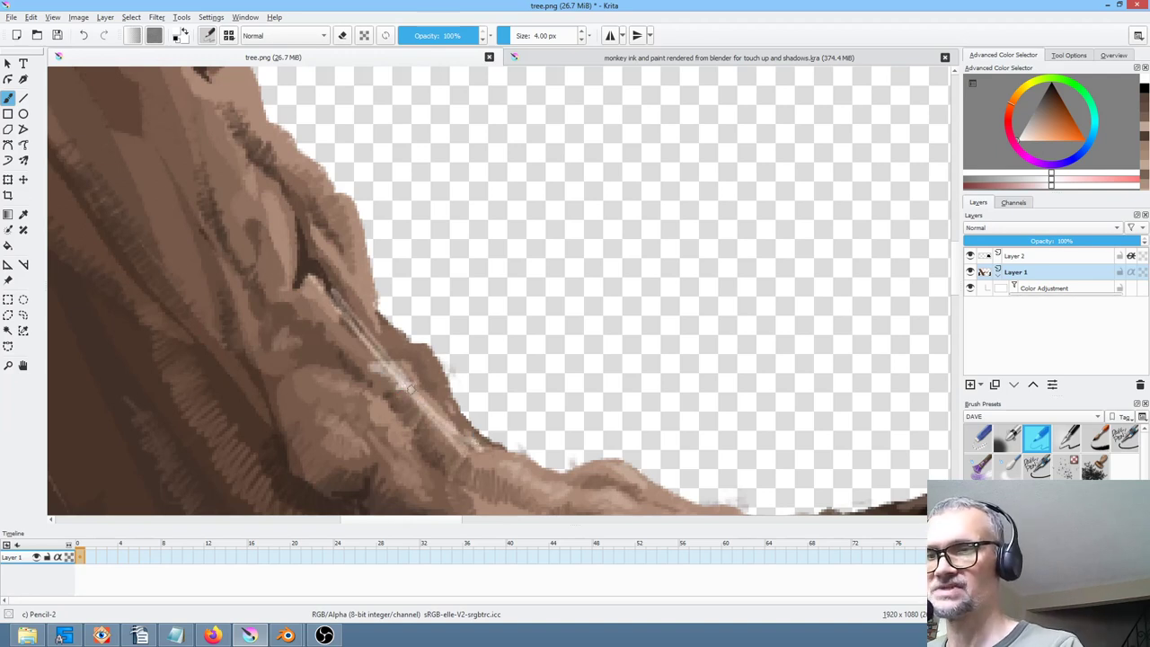
{"action": "key", "text": "ctrl+z"}
{"action": "key", "text": "ctrl+z"}
{"action": "key", "text": "ctrl+z"}
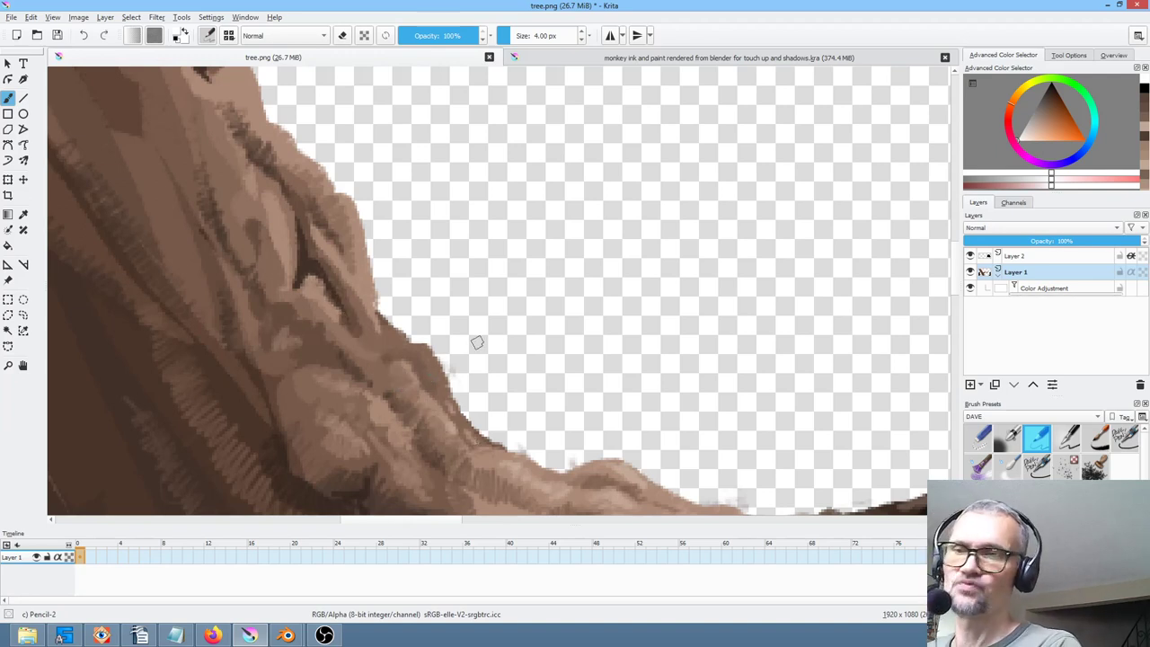
{"action": "scroll", "coordinate": [477, 342], "scroll_direction": "down", "scroll_amount": 3}
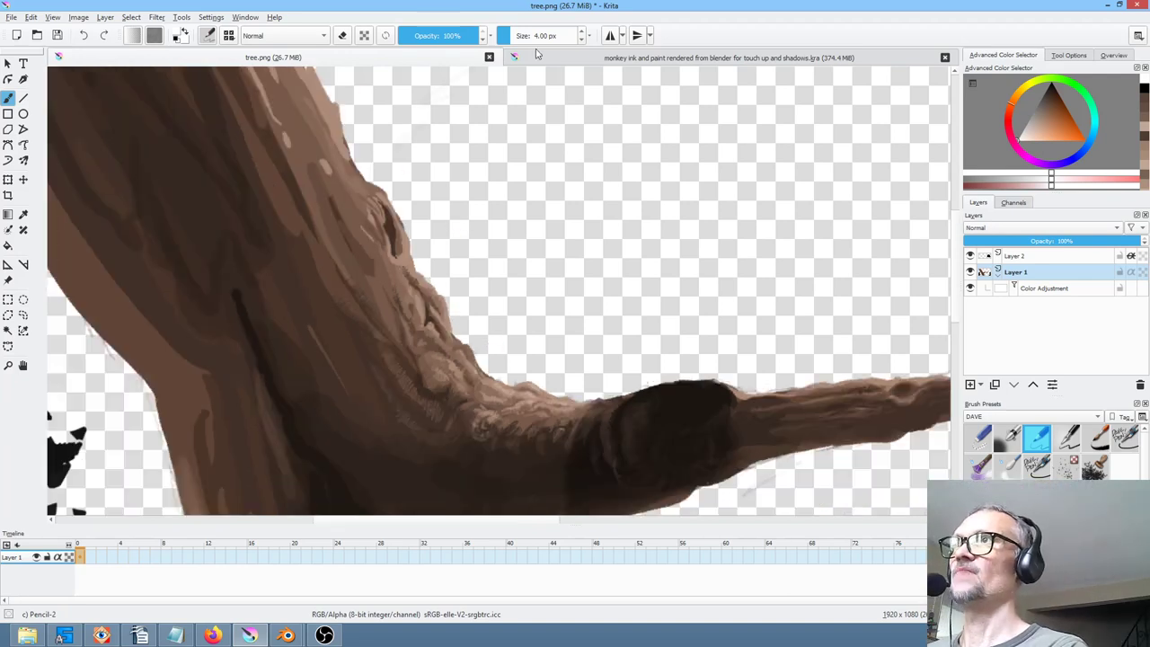
{"action": "scroll", "coordinate": [550, 331], "scroll_direction": "down", "scroll_amount": 1}
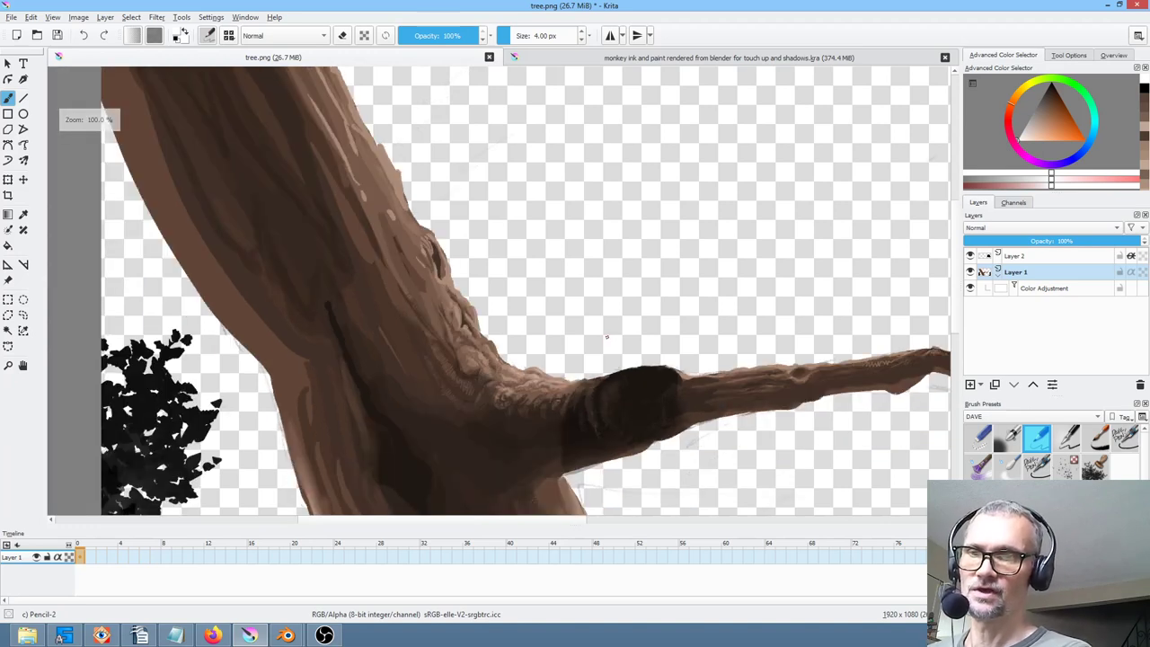
{"action": "mouse_move", "coordinate": [285, 635]}
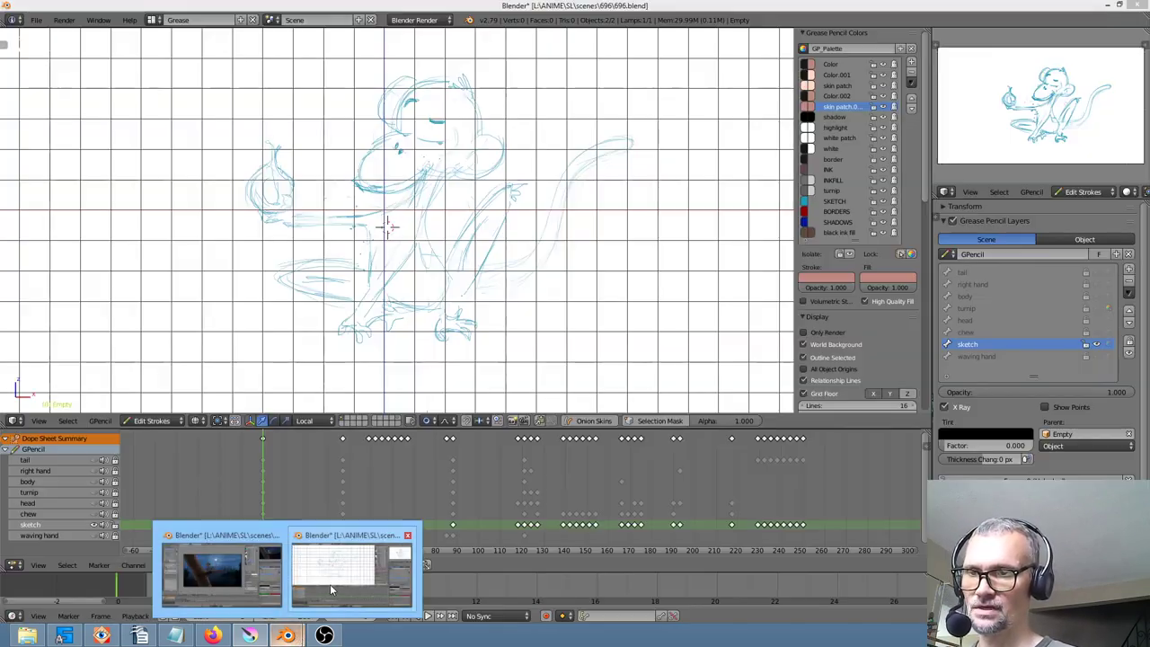
In the sketch window, scrub frames, play with Alt+A, stop, and scrub to frame 113
{"action": "left_click", "coordinate": [331, 584]}
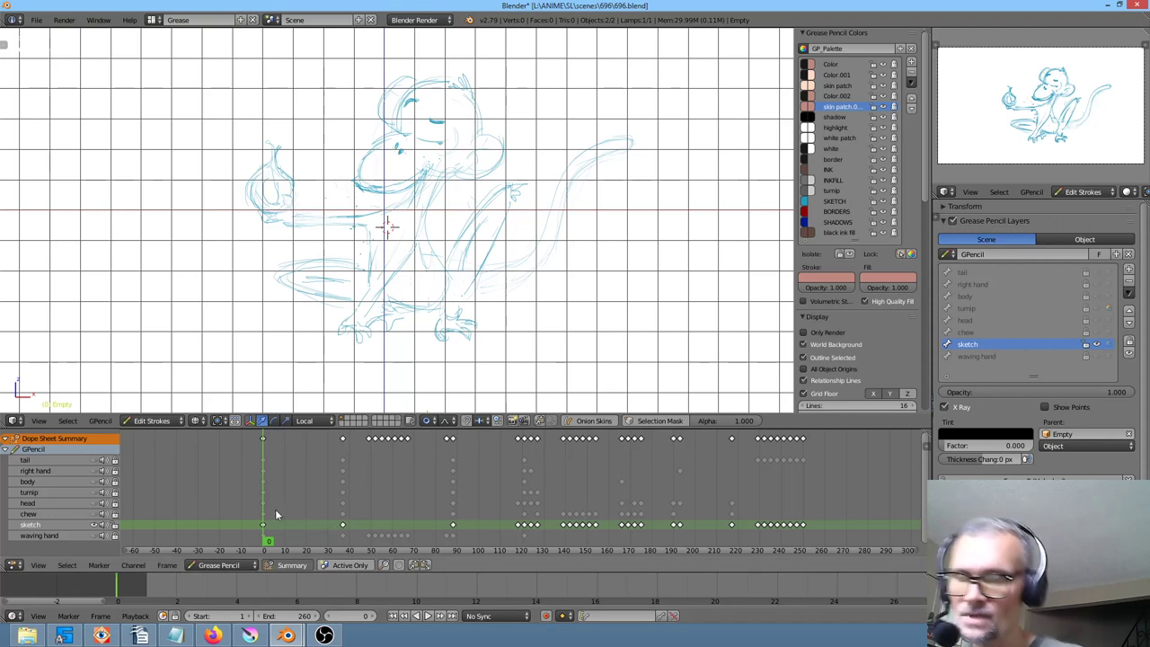
{"action": "left_click_drag", "start_coordinate": [282, 506], "coordinate": [249, 473]}
{"action": "scroll", "coordinate": [410, 294], "scroll_direction": "down", "scroll_amount": 2}
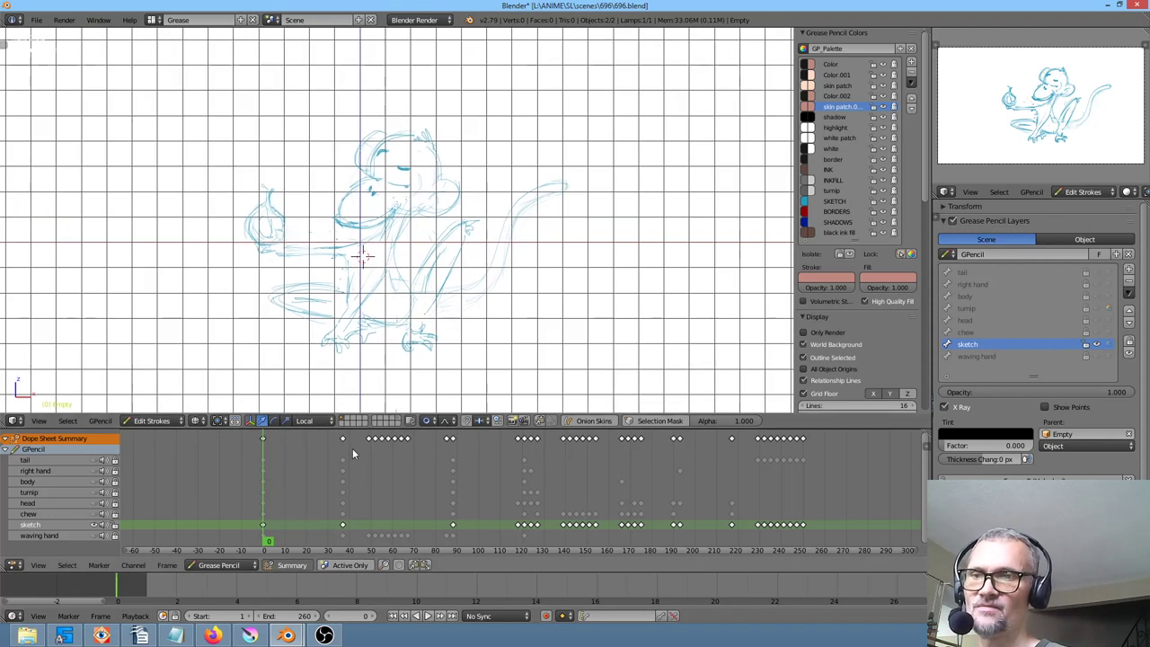
{"action": "mouse_move", "coordinate": [310, 507]}
{"action": "left_mouse_down"}
{"action": "mouse_move", "coordinate": [449, 510]}
{"action": "mouse_move", "coordinate": [263, 521]}
{"action": "left_mouse_up"}
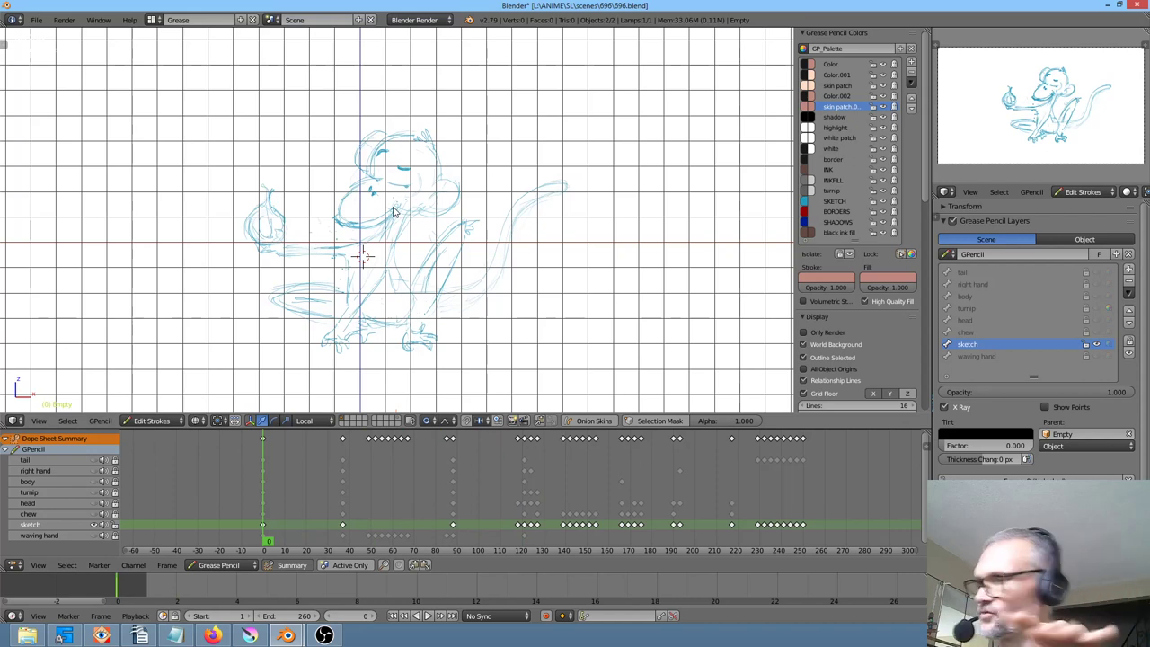
{"action": "key", "text": "alt+a"}
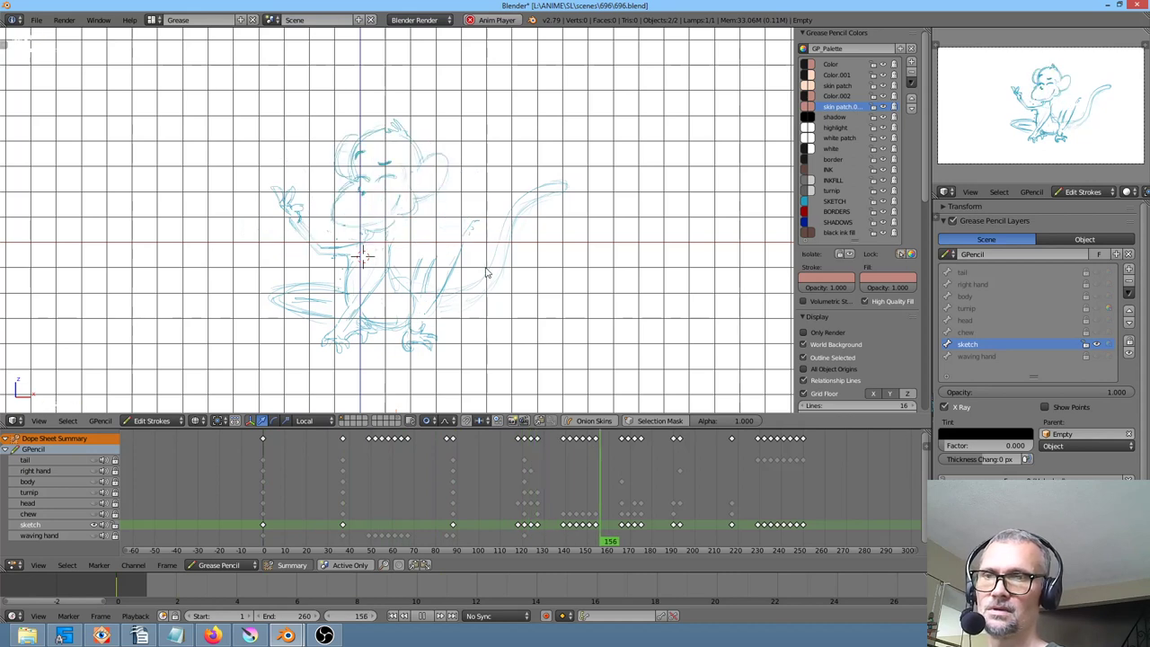
{"action": "key", "text": "Escape"}
{"action": "left_click", "coordinate": [291, 500]}
{"action": "mouse_move", "coordinate": [292, 500]}
{"action": "left_mouse_down"}
{"action": "mouse_move", "coordinate": [669, 517]}
{"action": "mouse_move", "coordinate": [513, 519]}
{"action": "left_mouse_up"}
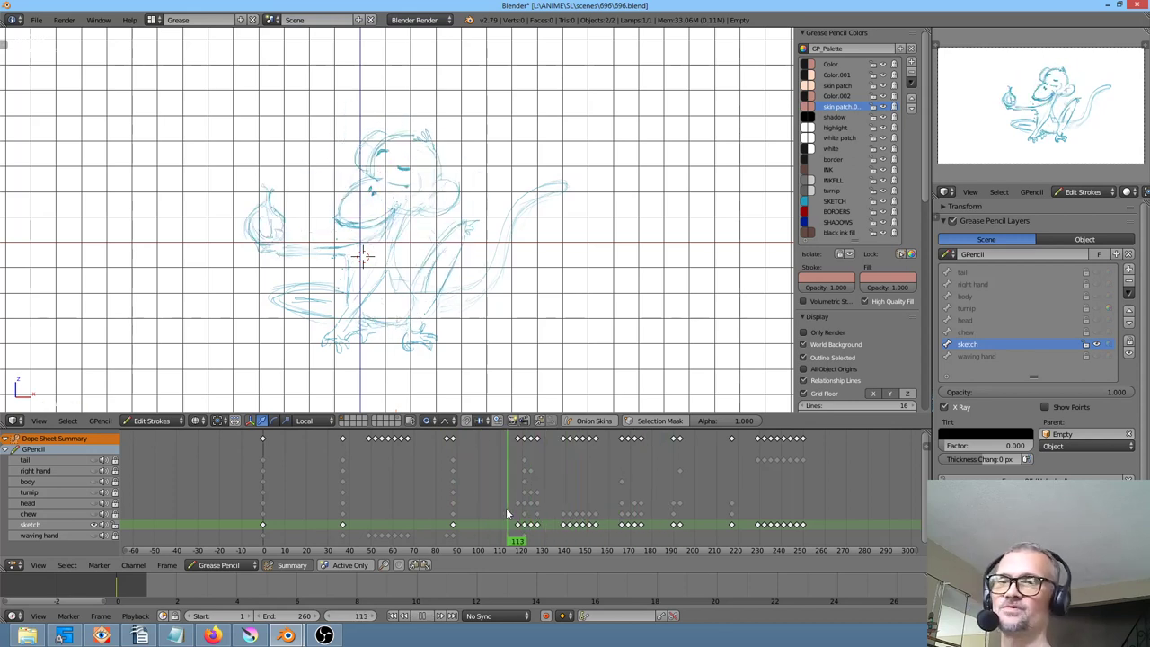
Scrub the composite scene's camera view to frame 105, then return to the 696.blend sketch
{"action": "mouse_move", "coordinate": [286, 635]}
{"action": "left_click", "coordinate": [261, 595]}
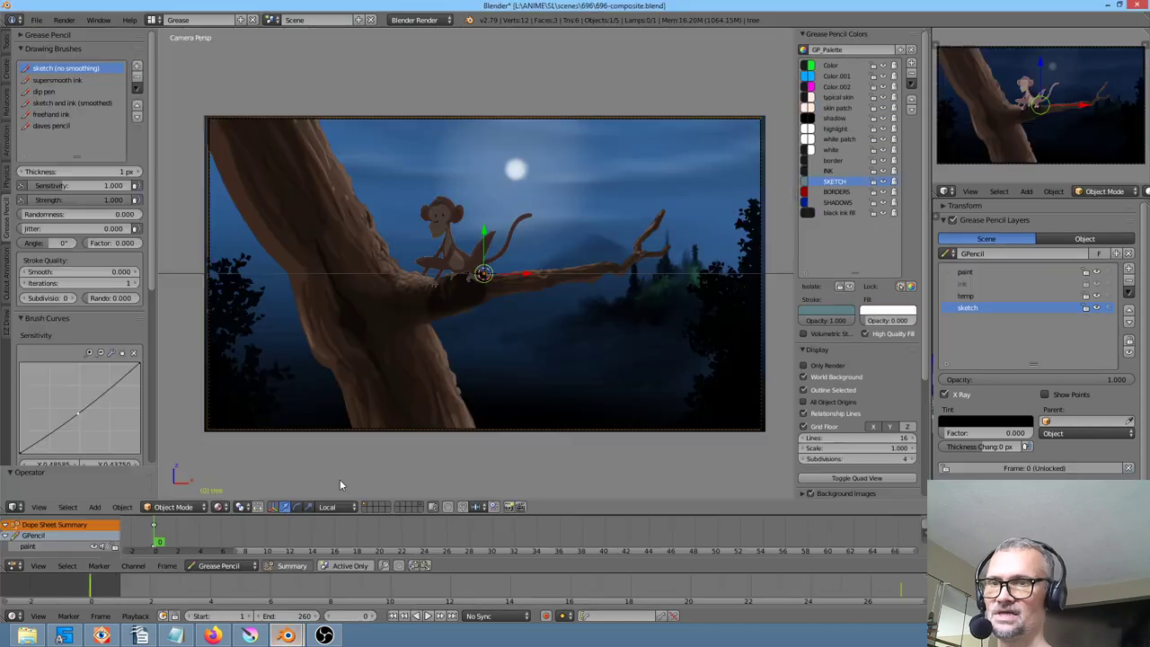
{"action": "scroll", "coordinate": [456, 257], "scroll_direction": "up", "scroll_amount": 3}
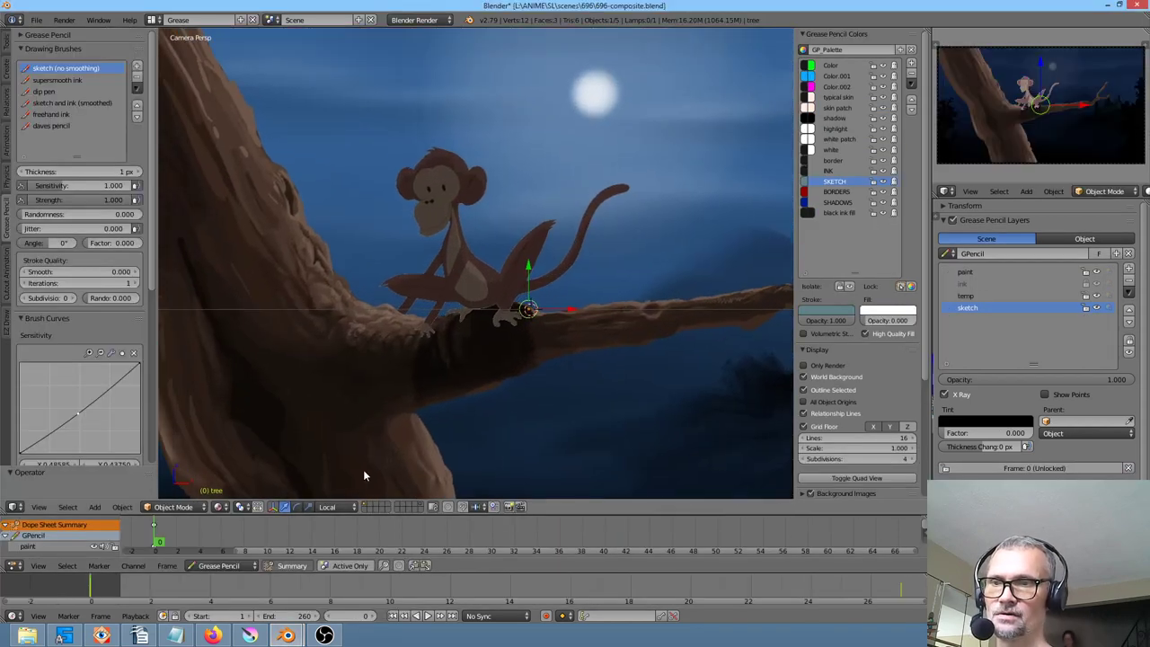
{"action": "left_click_drag", "start_coordinate": [219, 545], "coordinate": [792, 540]}
{"action": "scroll", "coordinate": [625, 543], "scroll_direction": "down", "scroll_amount": 3}
{"action": "scroll", "coordinate": [718, 540], "scroll_direction": "down", "scroll_amount": 4}
{"action": "mouse_move", "coordinate": [650, 539]}
{"action": "left_mouse_down"}
{"action": "mouse_move", "coordinate": [701, 540]}
{"action": "mouse_move", "coordinate": [640, 539]}
{"action": "mouse_move", "coordinate": [659, 540]}
{"action": "left_mouse_up"}
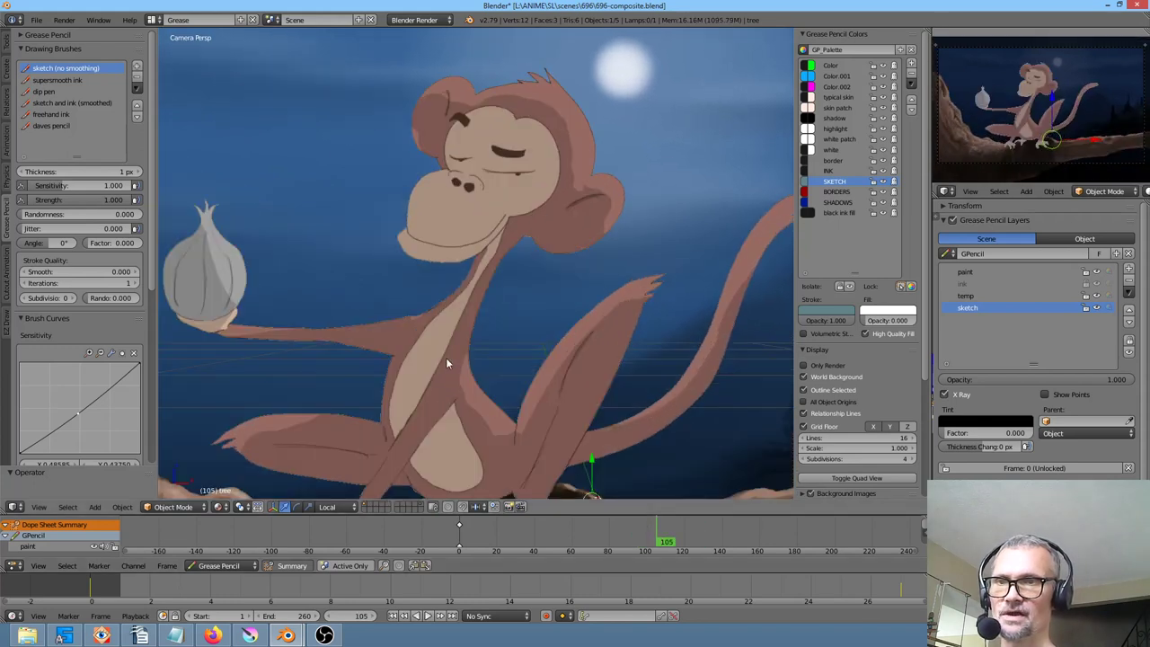
{"action": "scroll", "coordinate": [445, 368], "scroll_direction": "down", "scroll_amount": 4}
{"action": "mouse_move", "coordinate": [287, 635]}
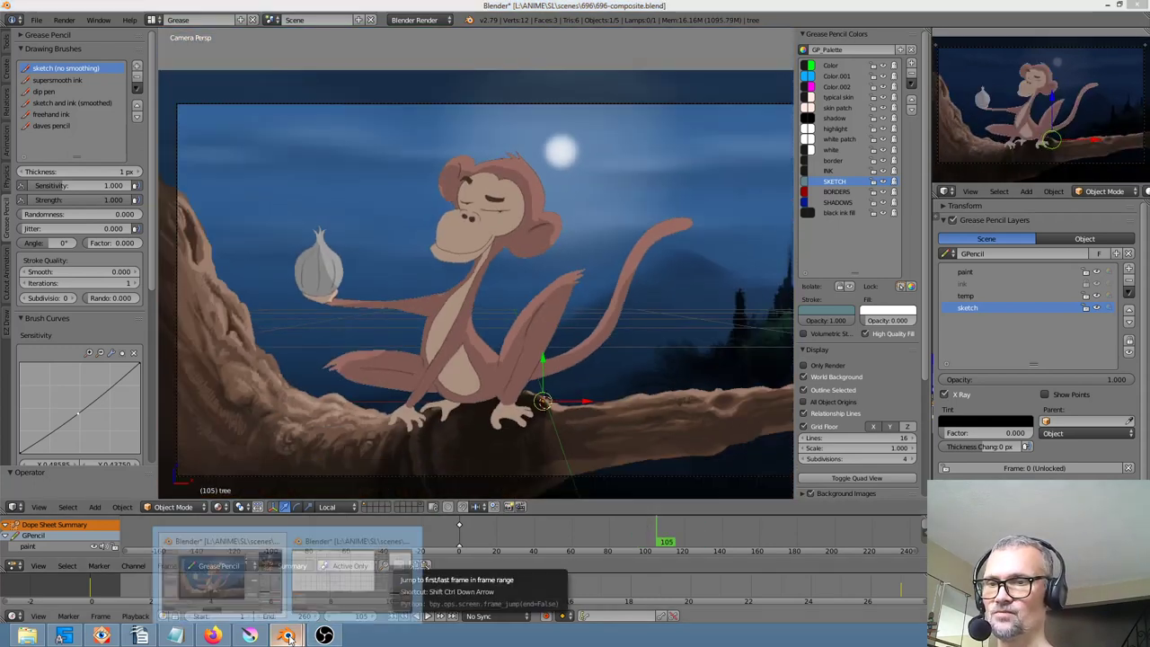
{"action": "left_click", "coordinate": [345, 588]}
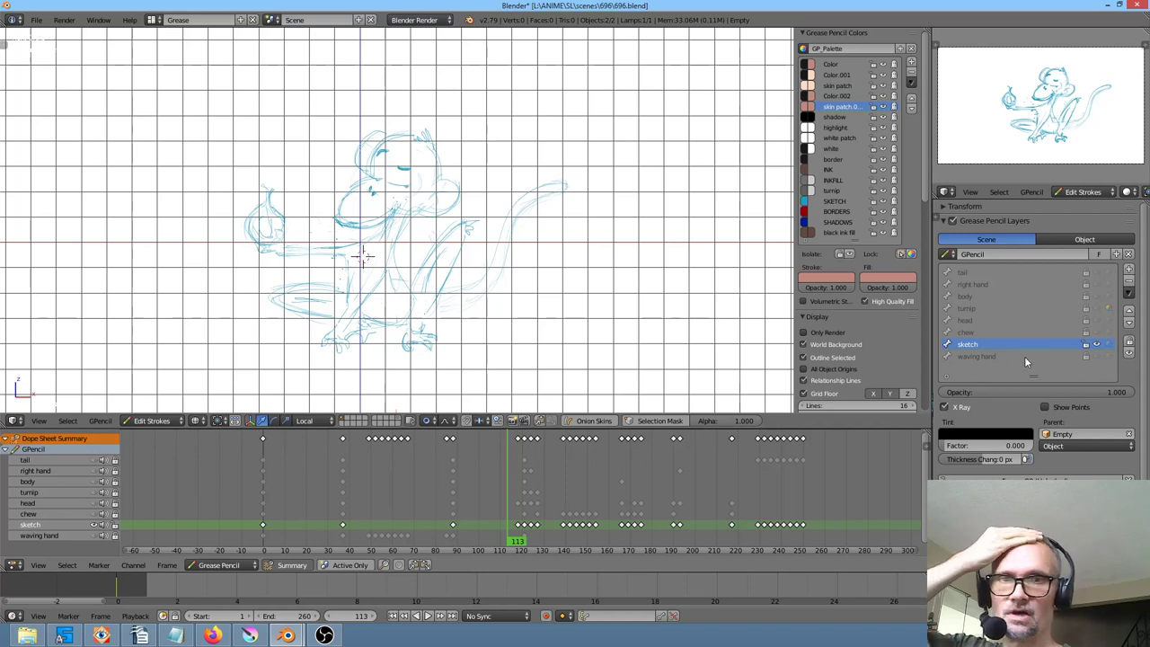
Hide the sketch layer, unhide all layers, and toggle the head layer at frame 0
{"action": "left_click", "coordinate": [1096, 345]}
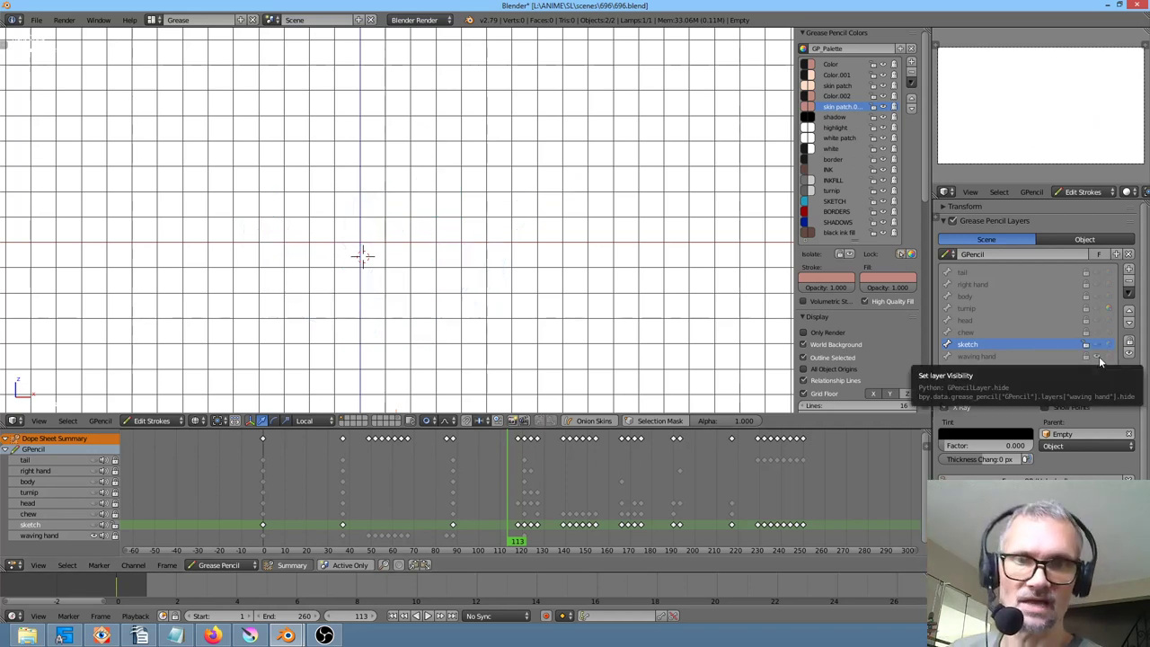
{"action": "key", "text": "alt+h"}
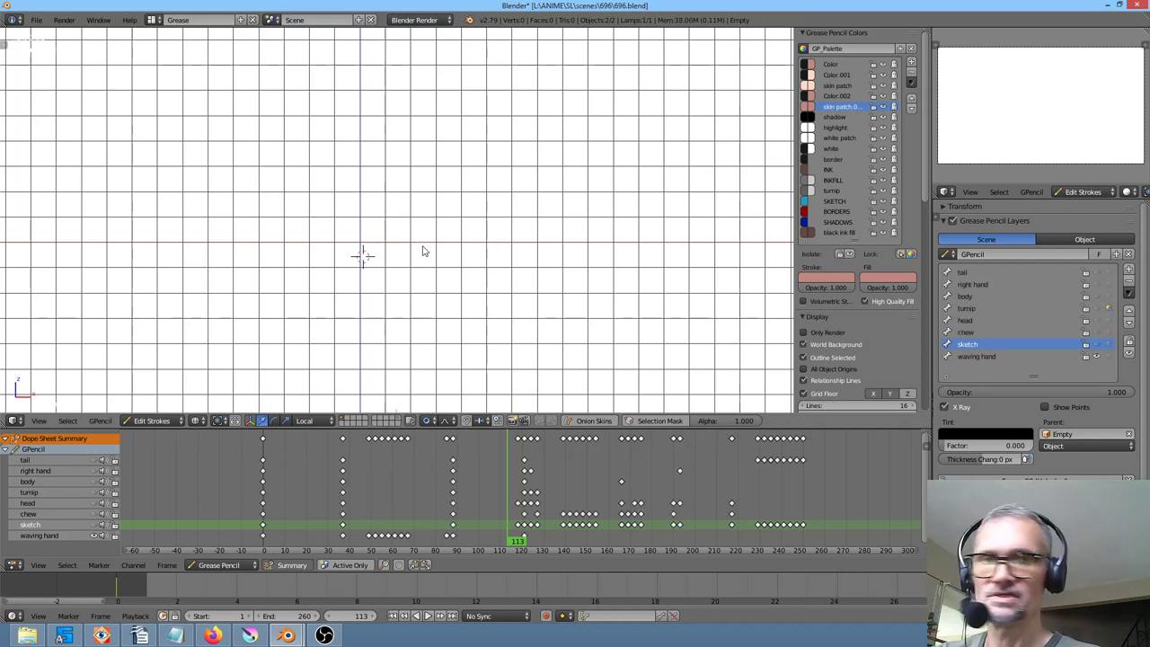
{"action": "left_click", "coordinate": [1096, 320]}
{"action": "left_click", "coordinate": [1096, 321]}
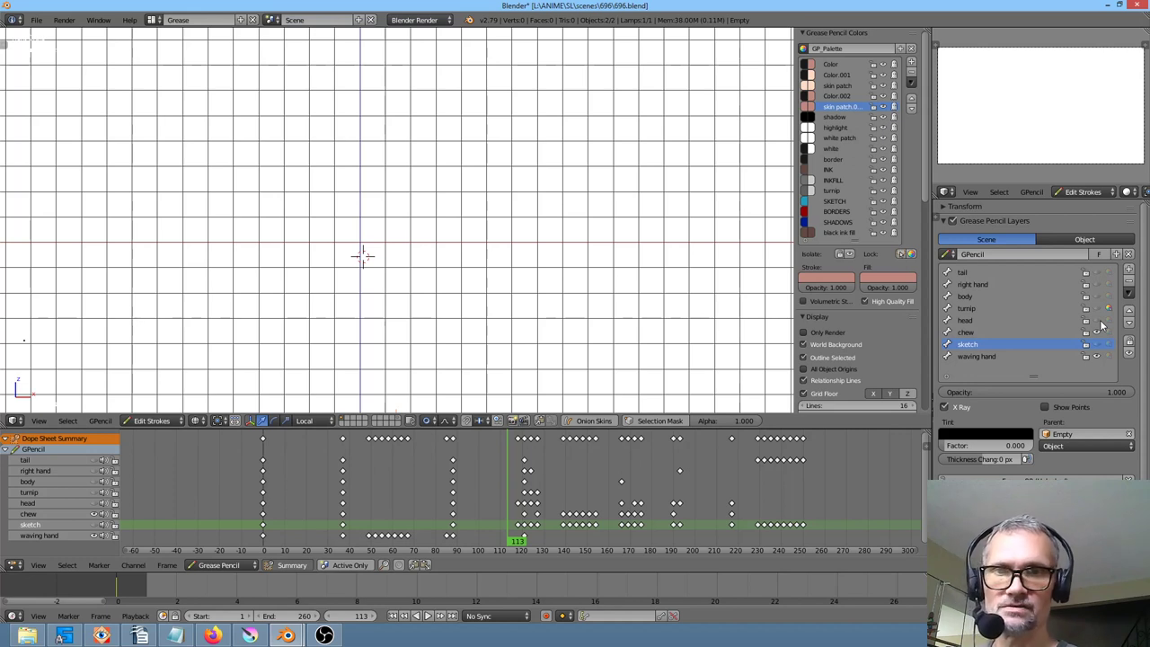
{"action": "left_click", "coordinate": [1097, 321]}
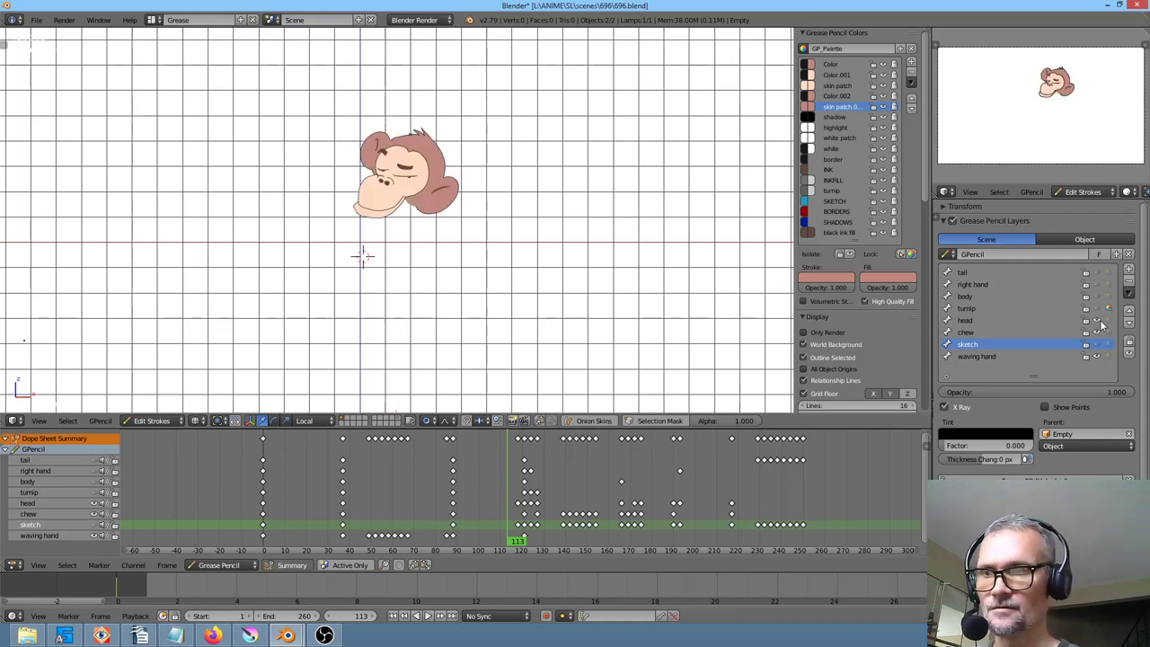
{"action": "key", "text": "shift+Left"}
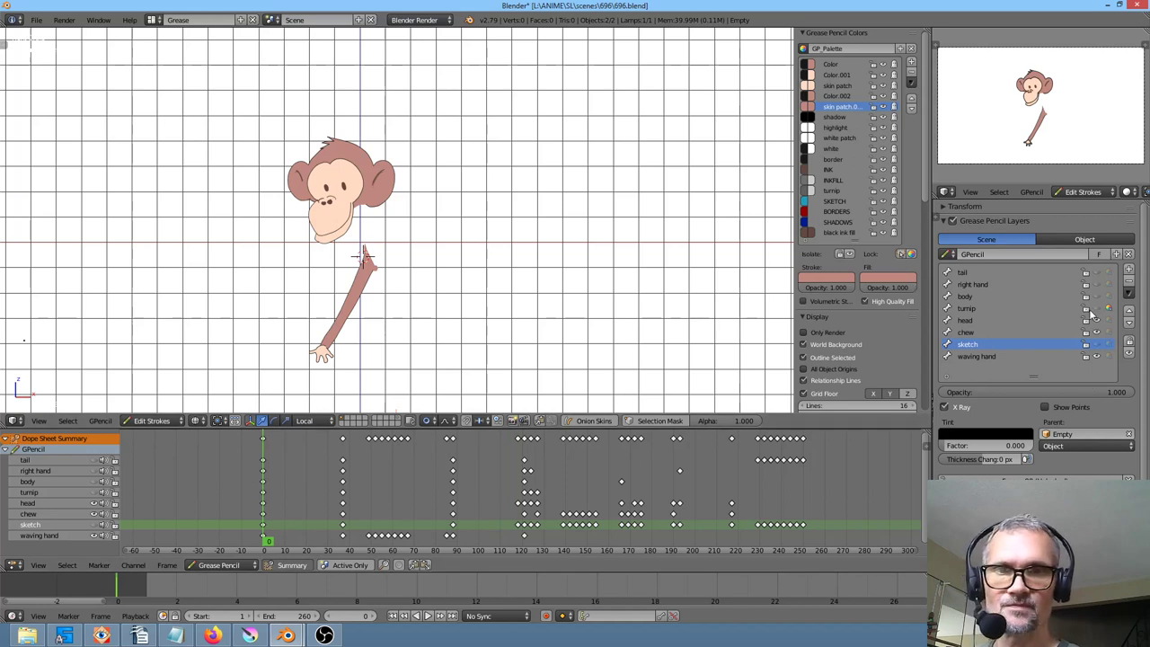
{"action": "left_click", "coordinate": [1096, 322]}
{"action": "left_click", "coordinate": [1096, 322]}
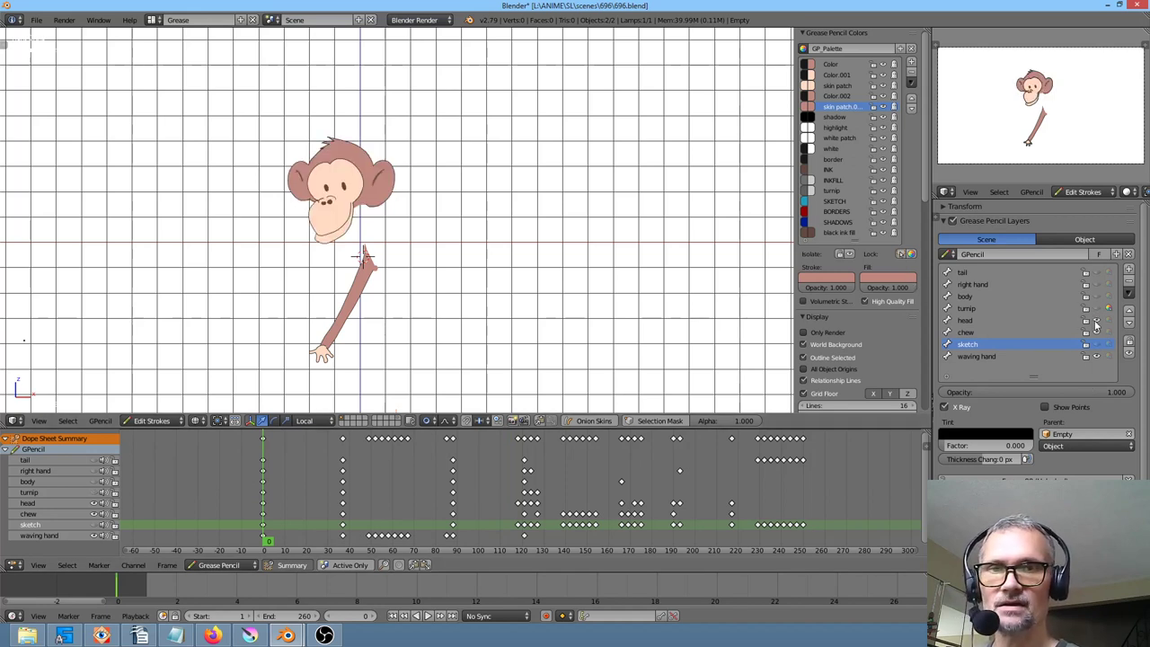
Check the chew, turnip, body, right hand and tail layers, then hide them all
{"action": "left_click", "coordinate": [1095, 332]}
{"action": "left_click", "coordinate": [1095, 309]}
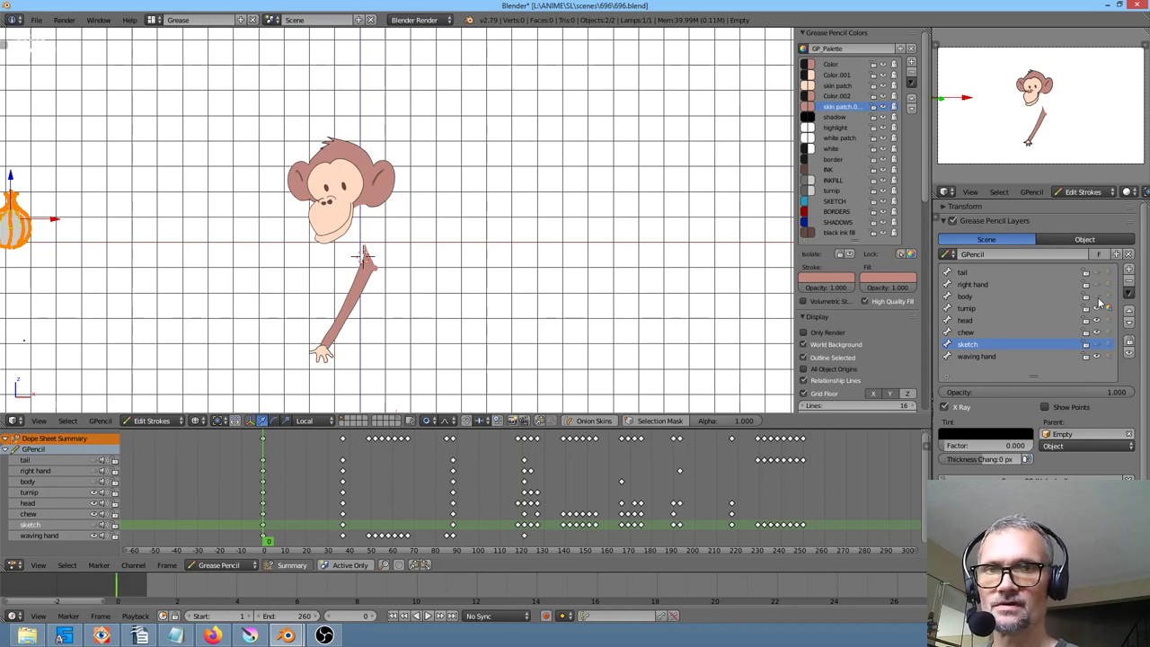
{"action": "left_click", "coordinate": [1096, 298]}
{"action": "left_click", "coordinate": [1096, 297]}
{"action": "left_click", "coordinate": [1096, 298]}
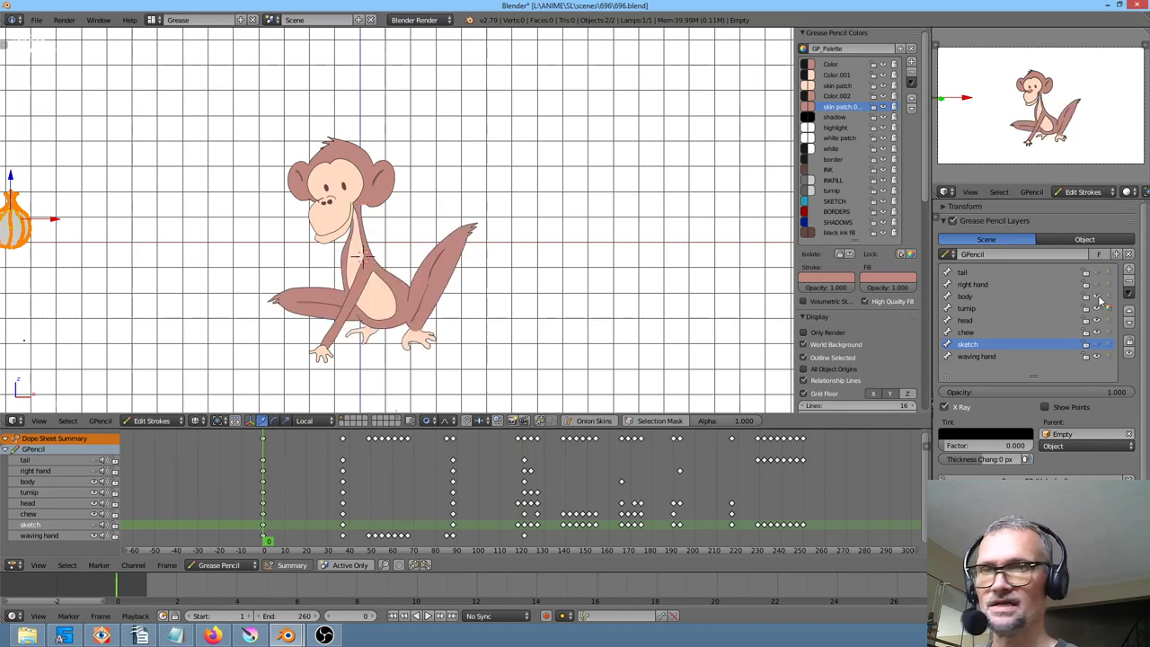
{"action": "left_click", "coordinate": [1096, 286]}
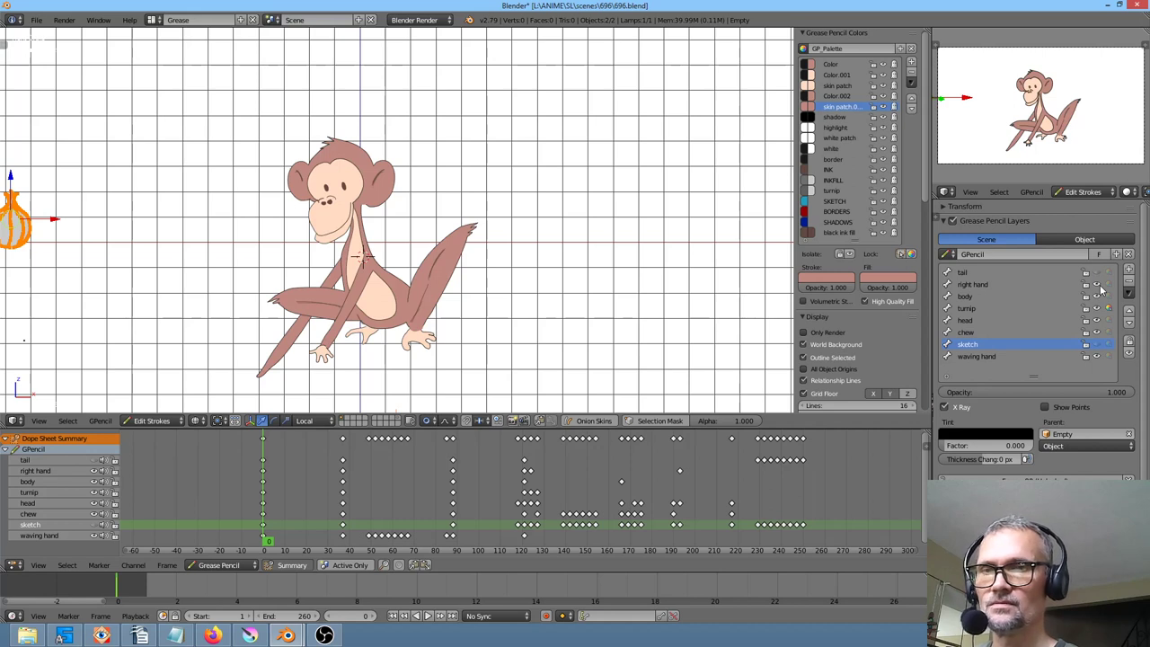
{"action": "left_click", "coordinate": [1097, 273]}
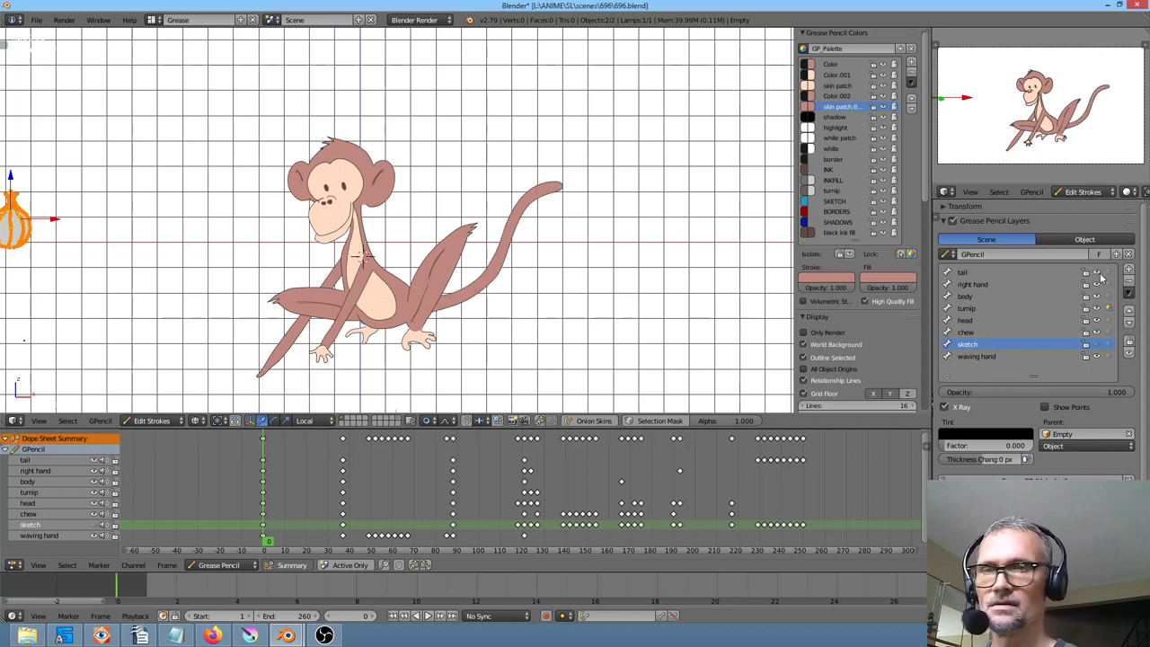
{"action": "left_click", "coordinate": [1096, 333]}
{"action": "left_click_drag", "start_coordinate": [1095, 336], "coordinate": [1095, 272]}
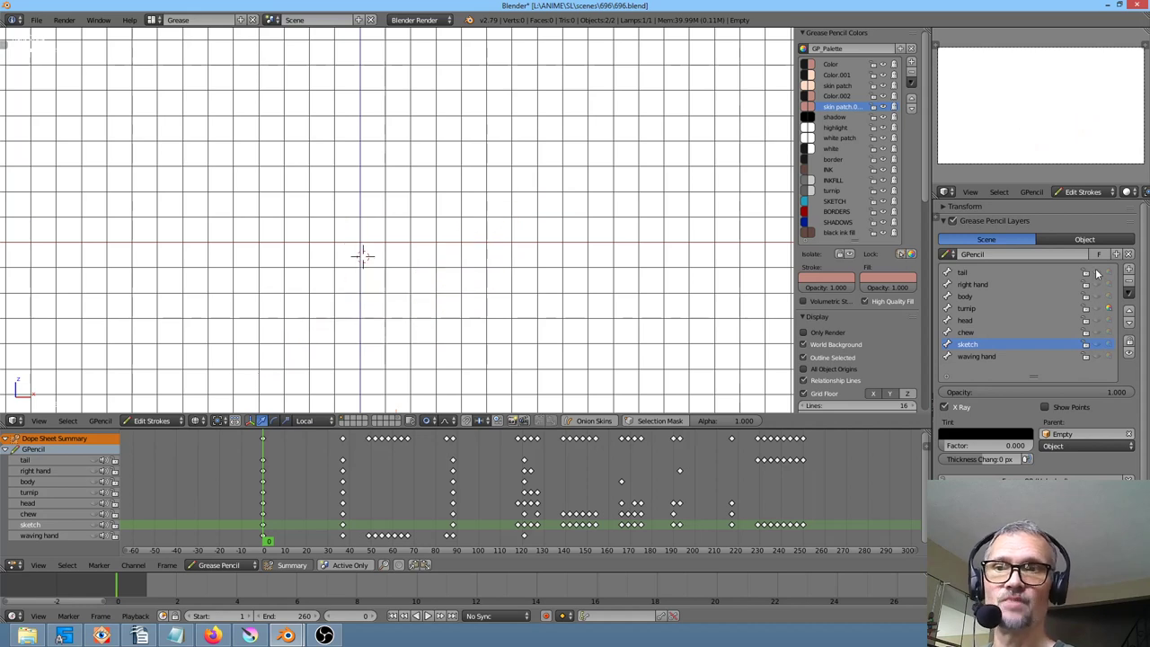
Show only the tail layer and preview its animation up to frame 203 and back
{"action": "left_click", "coordinate": [1096, 284]}
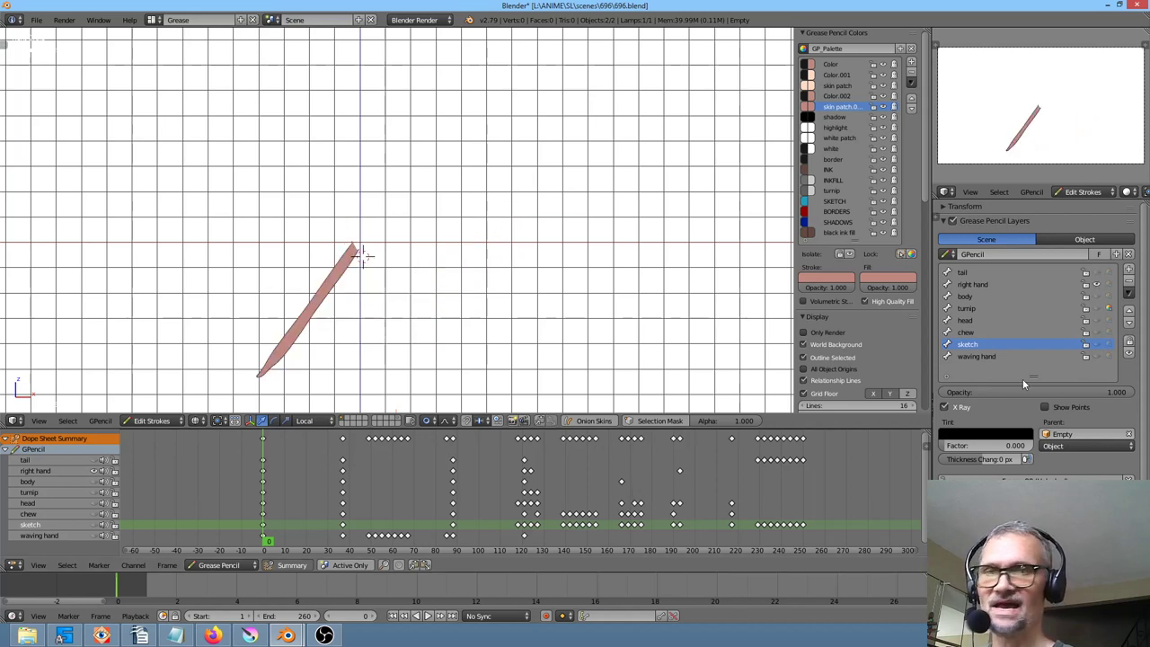
{"action": "left_click", "coordinate": [1096, 272]}
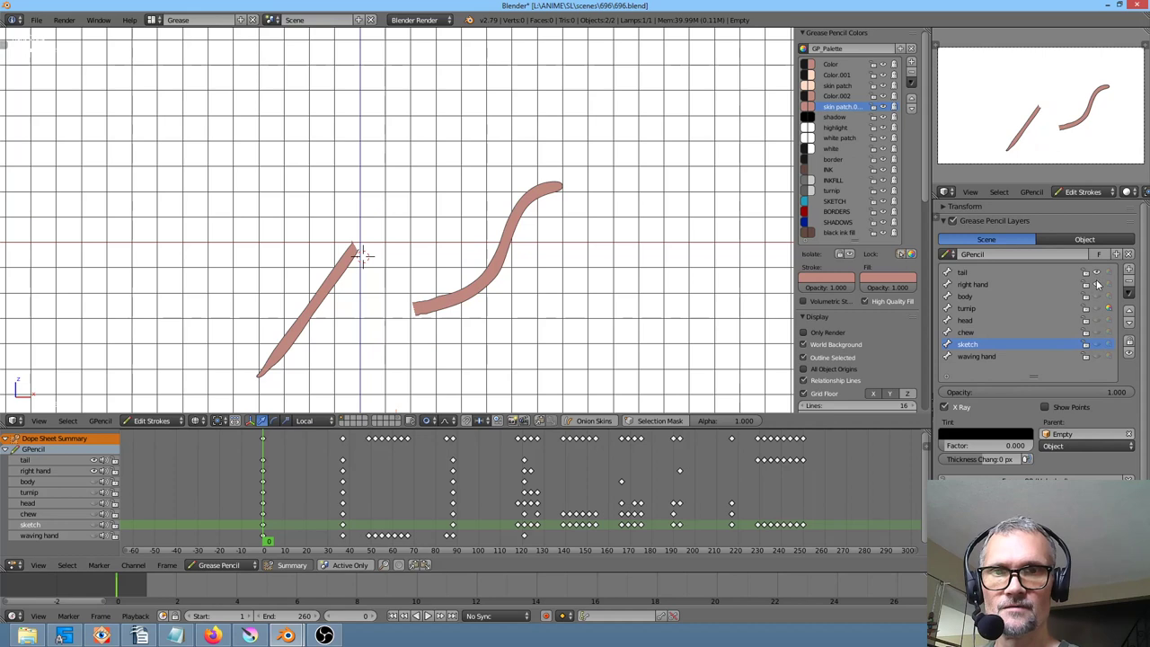
{"action": "left_click", "coordinate": [1096, 284]}
{"action": "mouse_move", "coordinate": [295, 502]}
{"action": "left_mouse_down"}
{"action": "mouse_move", "coordinate": [390, 534]}
{"action": "mouse_move", "coordinate": [567, 550]}
{"action": "mouse_move", "coordinate": [799, 548]}
{"action": "mouse_move", "coordinate": [757, 550]}
{"action": "left_mouse_up"}
{"action": "mouse_move", "coordinate": [751, 500]}
{"action": "left_mouse_down"}
{"action": "mouse_move", "coordinate": [765, 500]}
{"action": "mouse_move", "coordinate": [264, 500]}
{"action": "left_mouse_up"}
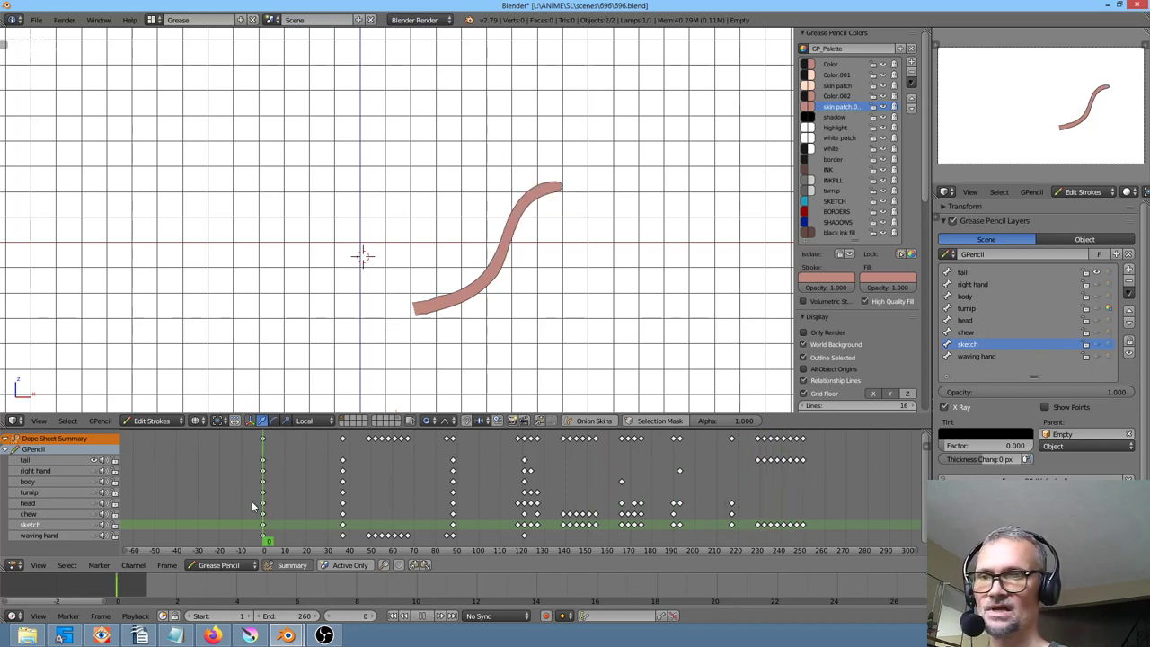
Show the right hand layer, hide the tail, and preview the arm up to frame 118
{"action": "left_click", "coordinate": [1095, 285]}
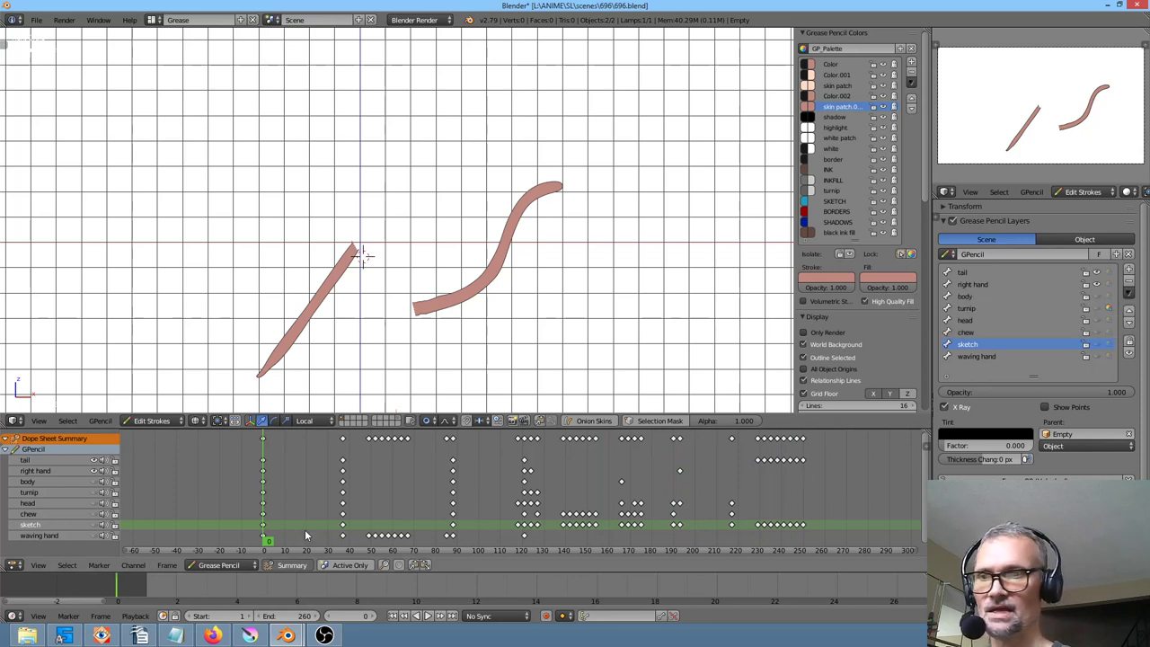
{"action": "left_click", "coordinate": [282, 532]}
{"action": "mouse_move", "coordinate": [281, 531]}
{"action": "left_mouse_down"}
{"action": "mouse_move", "coordinate": [570, 539]}
{"action": "mouse_move", "coordinate": [263, 539]}
{"action": "left_mouse_up"}
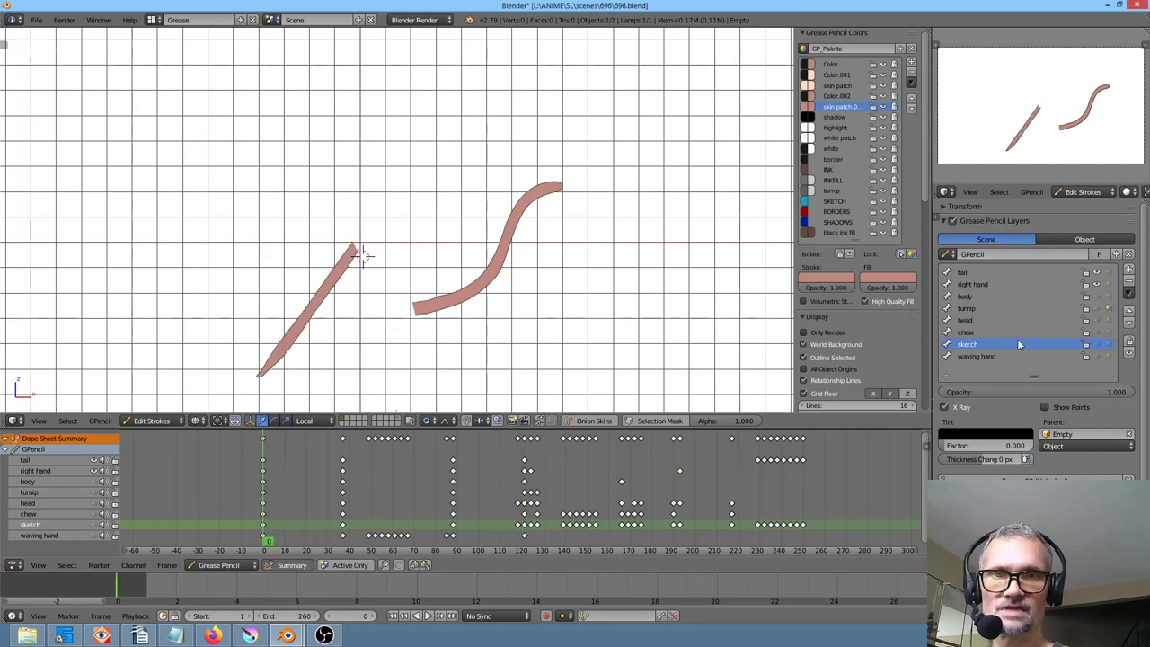
{"action": "left_click", "coordinate": [1096, 284]}
{"action": "mouse_move", "coordinate": [289, 495]}
{"action": "left_mouse_down"}
{"action": "mouse_move", "coordinate": [668, 512]}
{"action": "mouse_move", "coordinate": [491, 512]}
{"action": "mouse_move", "coordinate": [464, 510]}
{"action": "mouse_move", "coordinate": [733, 511]}
{"action": "mouse_move", "coordinate": [630, 518]}
{"action": "mouse_move", "coordinate": [698, 519]}
{"action": "mouse_move", "coordinate": [674, 526]}
{"action": "left_mouse_up"}
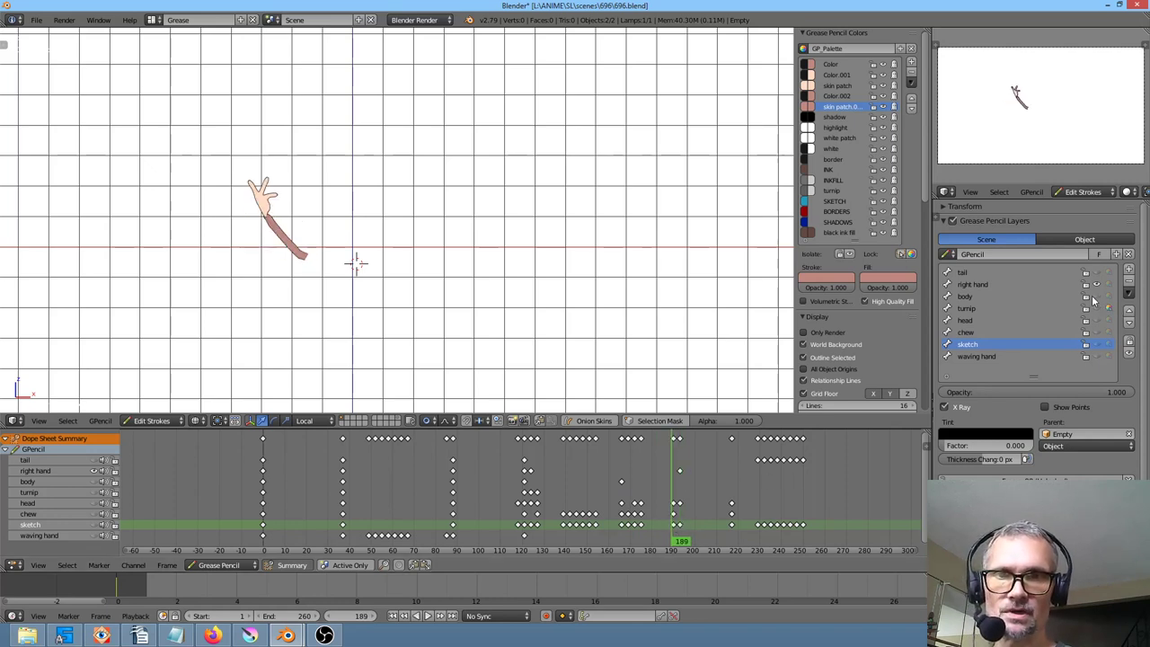
Make the right hand layer active, lock the other layers, and select all its strokes
{"action": "left_click", "coordinate": [1031, 284]}
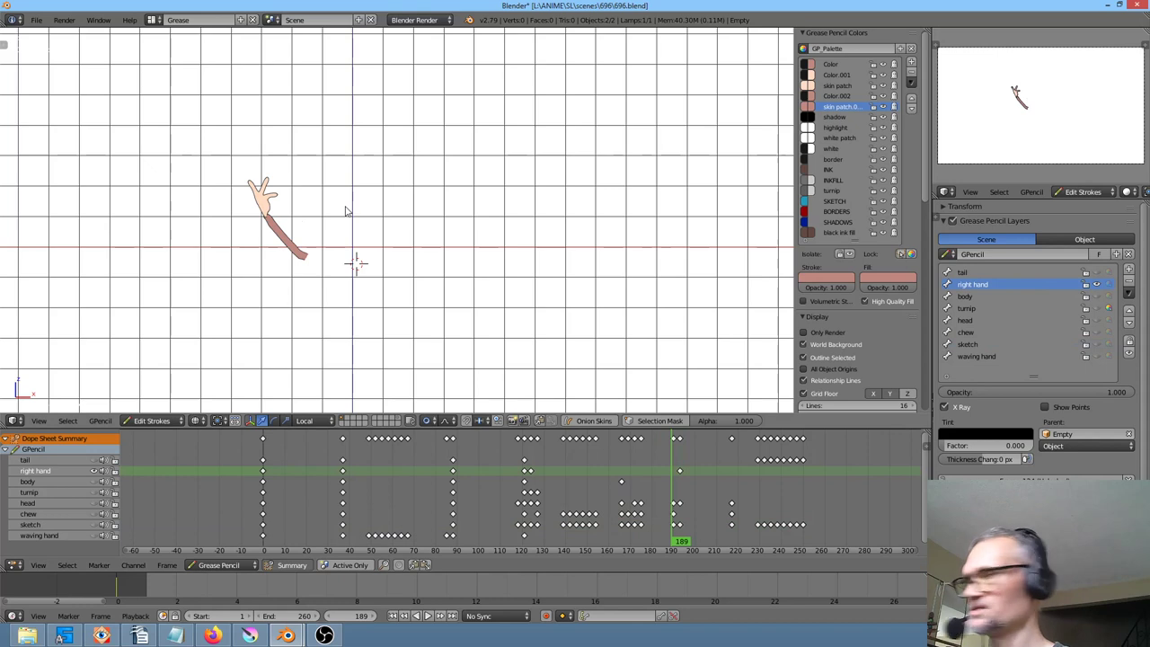
{"action": "key", "text": "shift+h"}
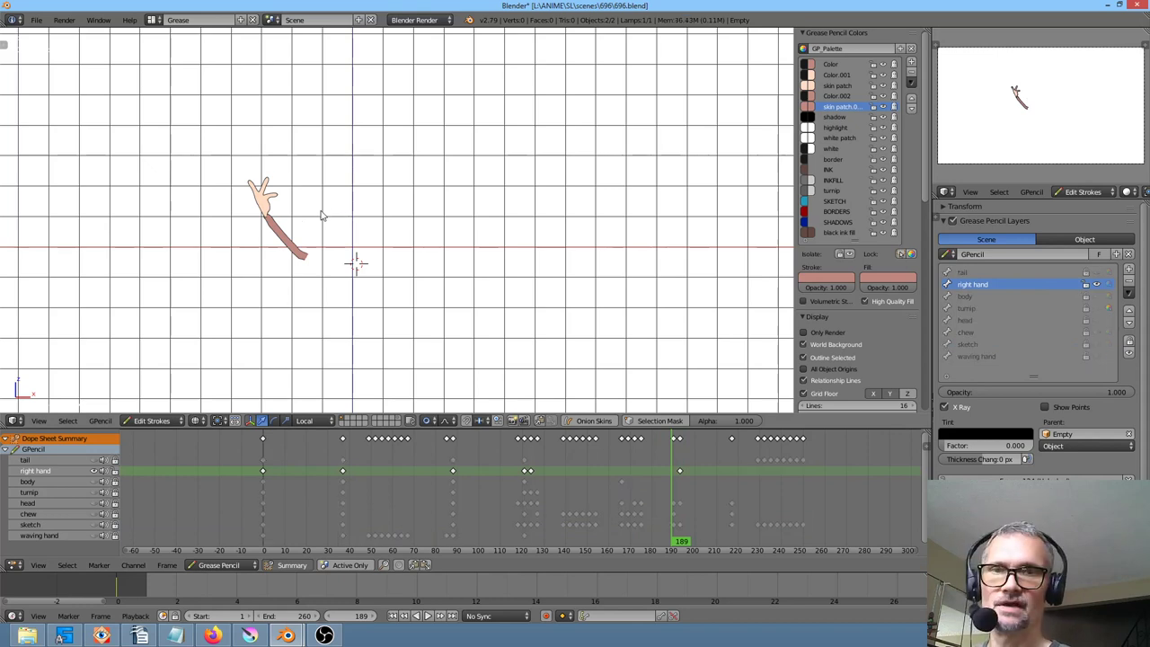
{"action": "key", "text": "a"}
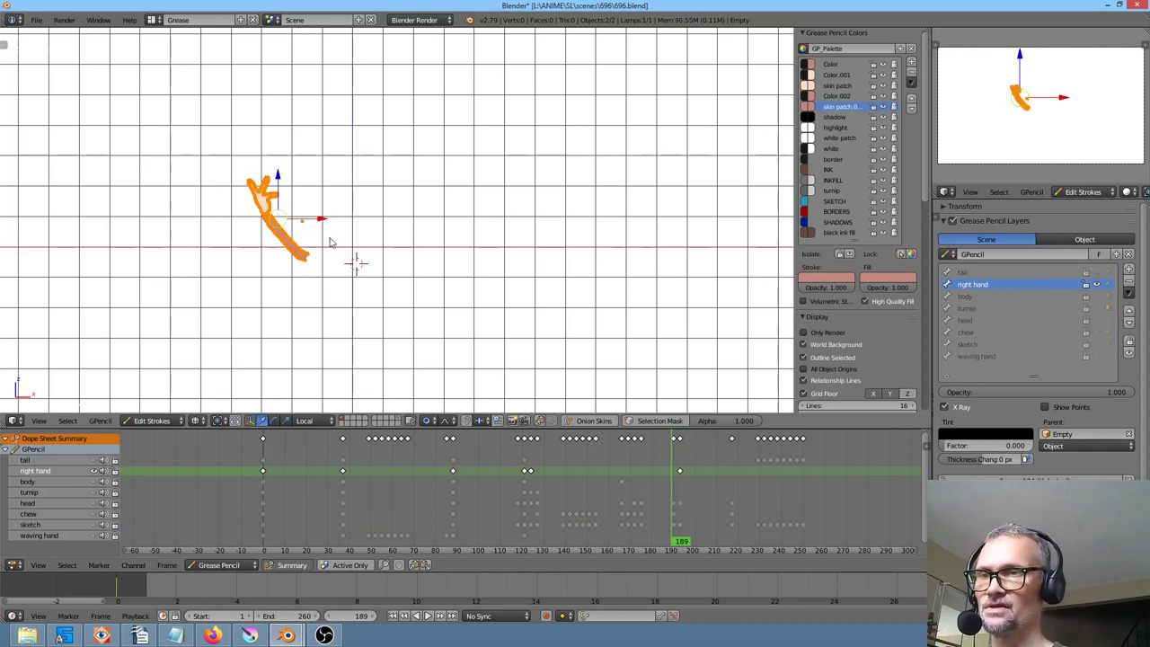
{"action": "key", "text": "a"}
{"action": "key", "text": "a"}
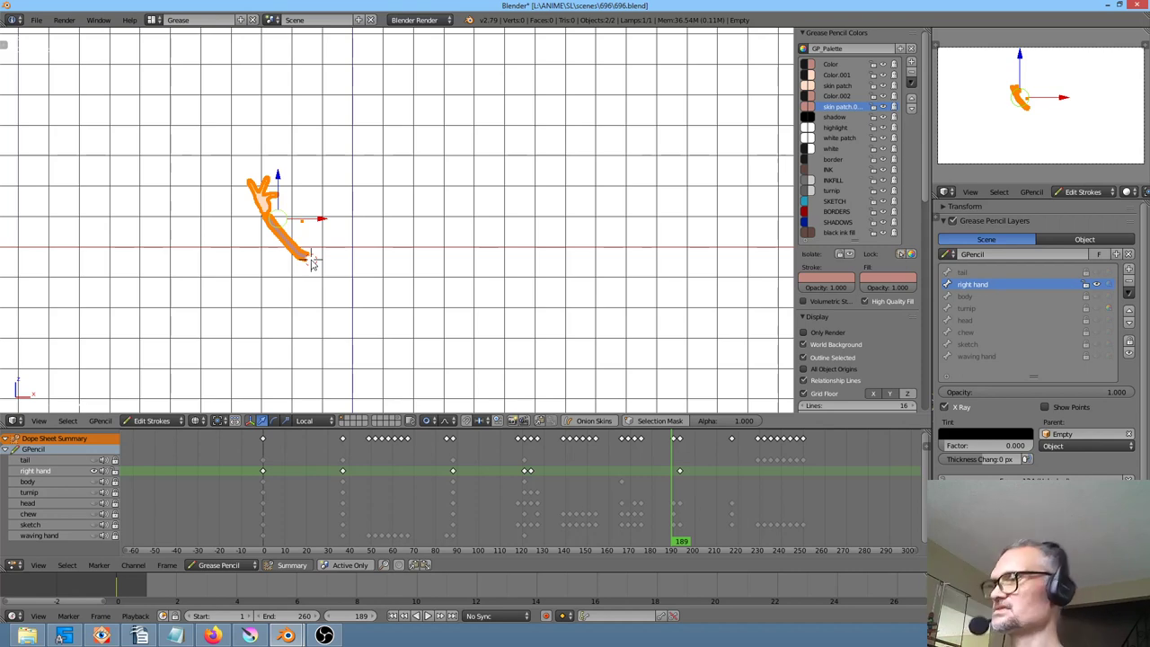
Rotate the arm stroke at frame 189 with proportional falloff until it stands upright
{"action": "right_click", "coordinate": [312, 260]}
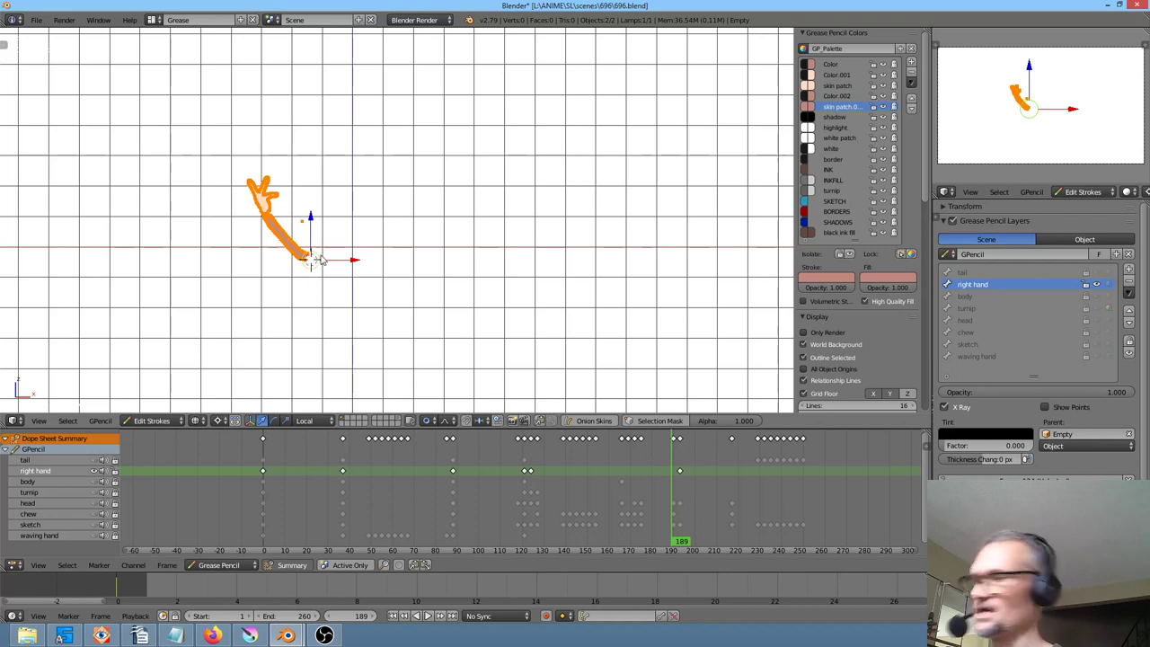
{"action": "key", "text": "r"}
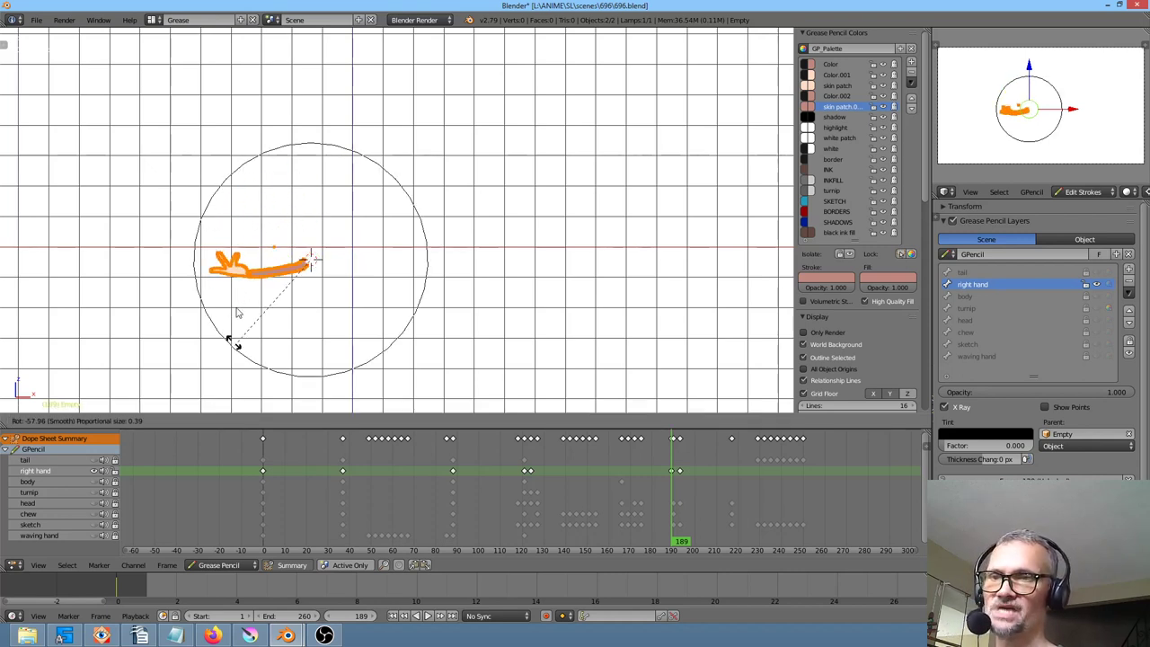
{"action": "left_click", "coordinate": [315, 258]}
{"action": "key", "text": "l"}
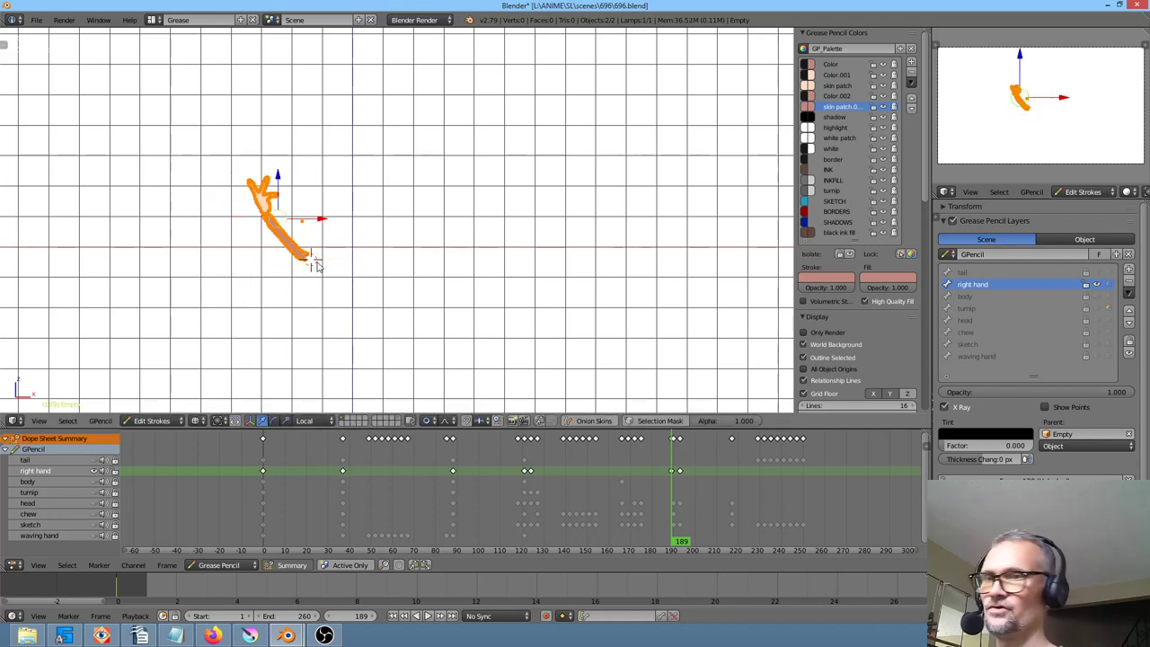
{"action": "key", "text": "r"}
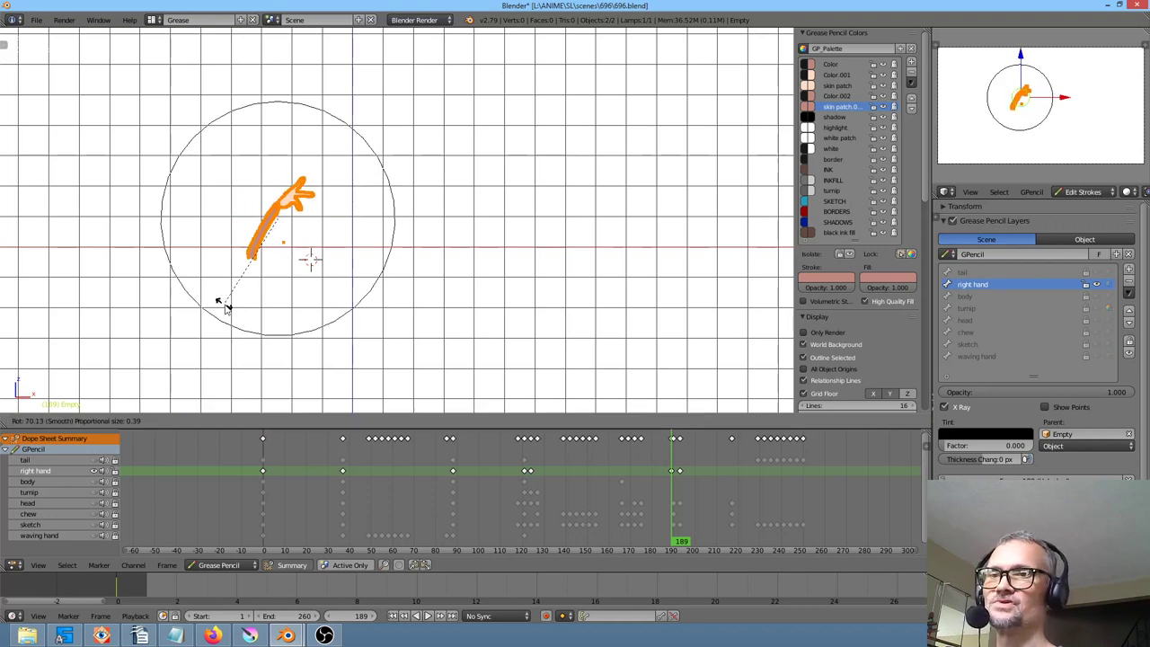
{"action": "left_click", "coordinate": [329, 299]}
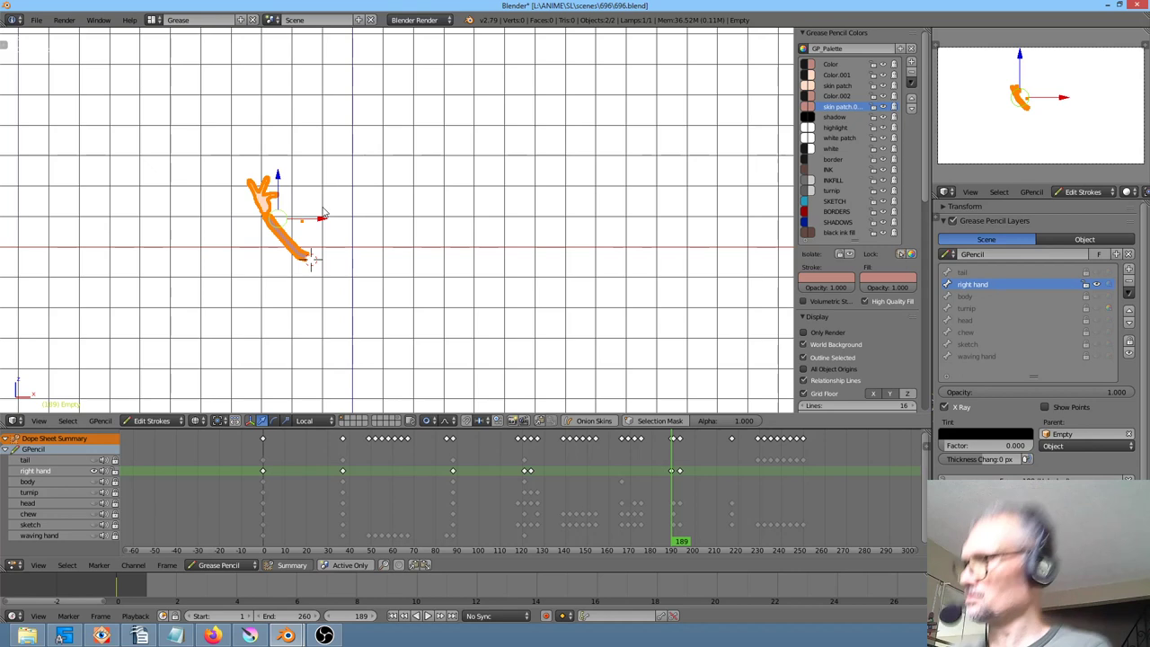
{"action": "key", "text": "r"}
{"action": "left_click", "coordinate": [262, 234]}
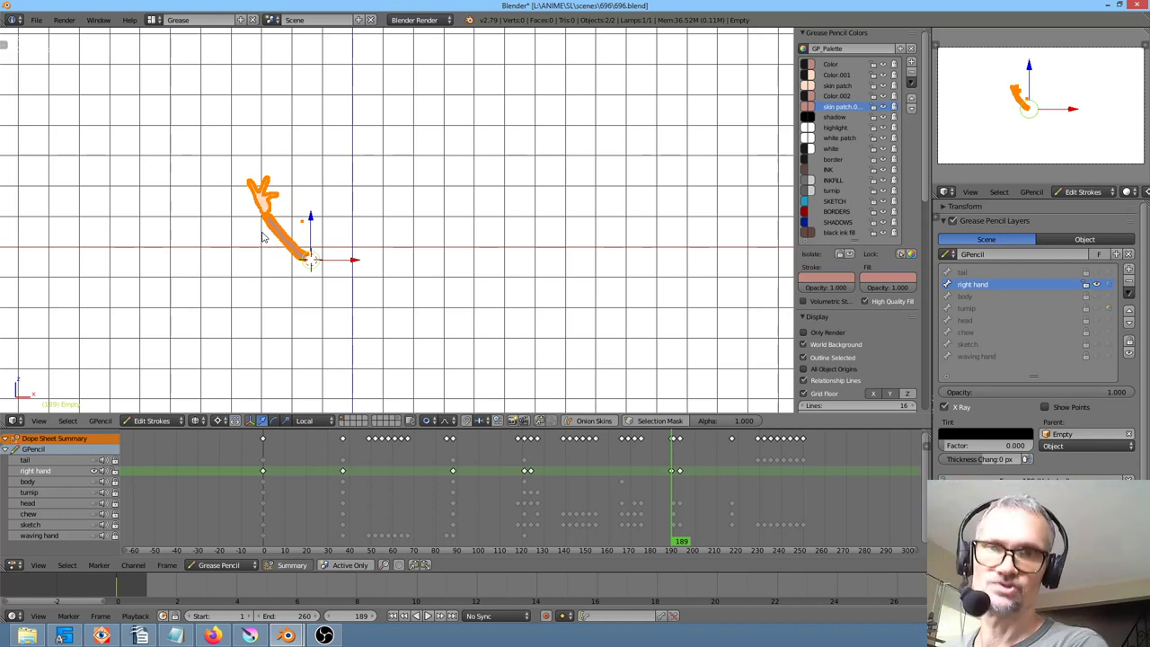
Show all the monkey's layers, scrub from frame 0 to preview, and make body active
{"action": "left_click", "coordinate": [1096, 284]}
{"action": "left_click", "coordinate": [1096, 286], "text": "ctrl"}
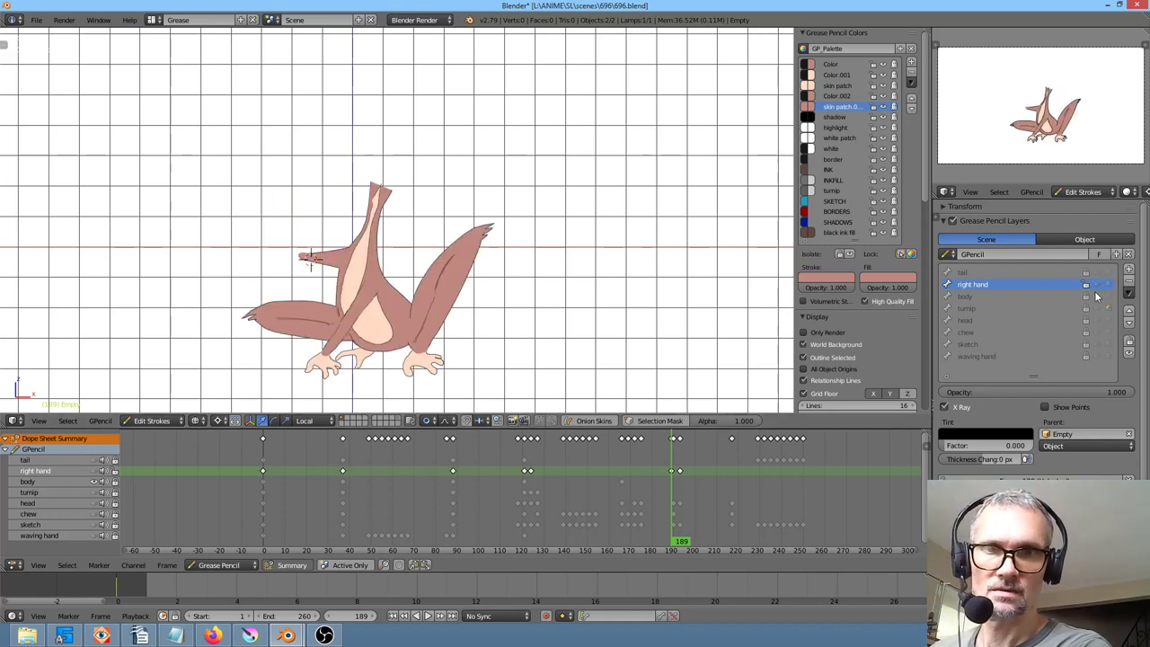
{"action": "left_click_drag", "start_coordinate": [686, 508], "coordinate": [165, 511]}
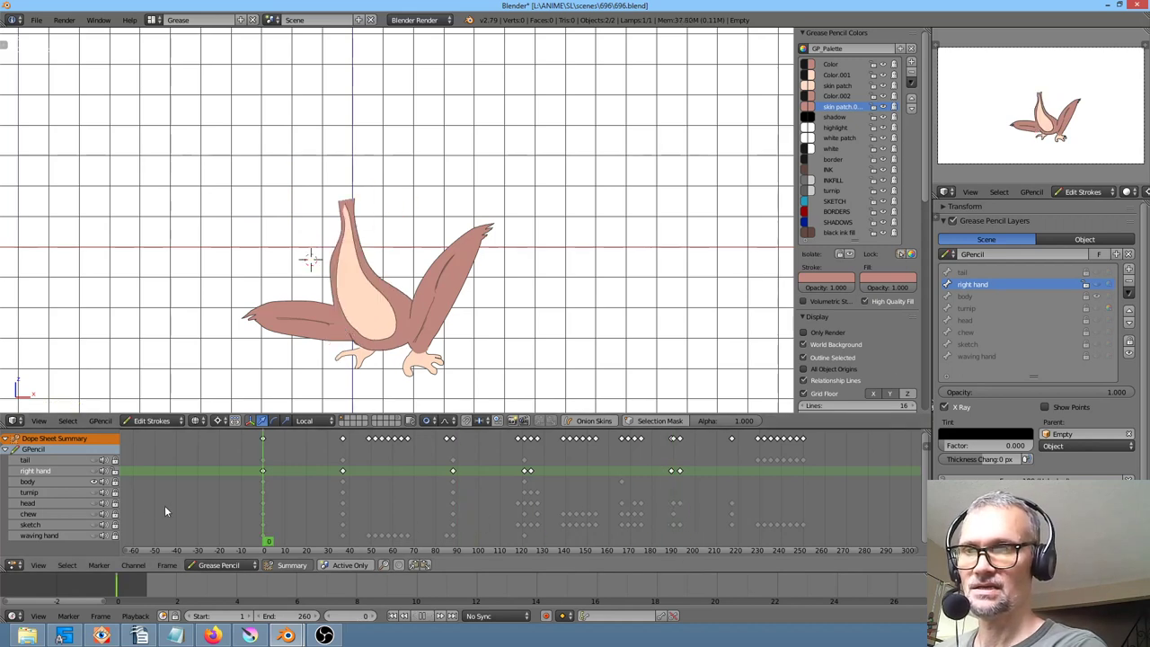
{"action": "left_click_drag", "start_coordinate": [261, 521], "coordinate": [453, 503]}
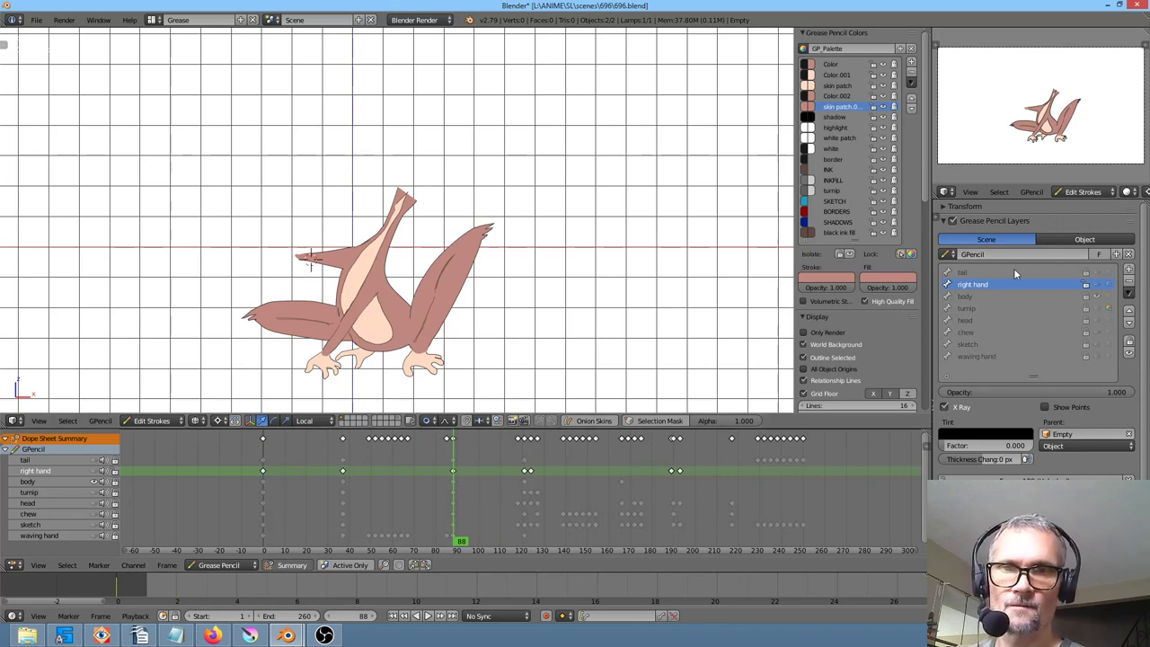
{"action": "left_click", "coordinate": [1005, 296]}
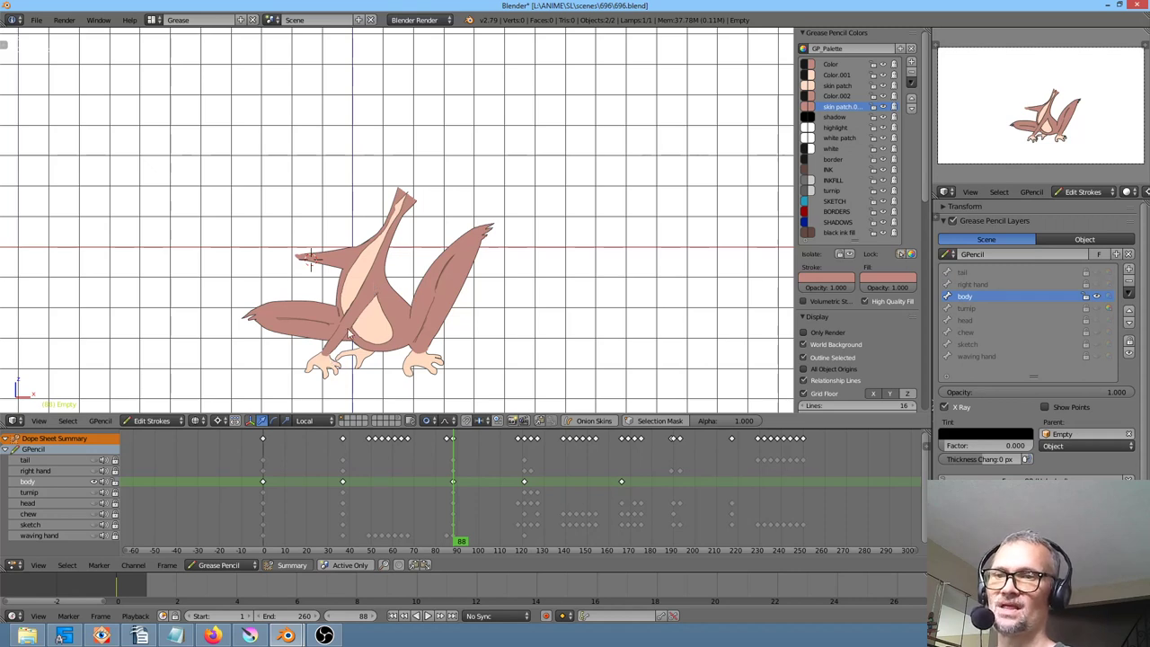
{"action": "right_click", "coordinate": [366, 249]}
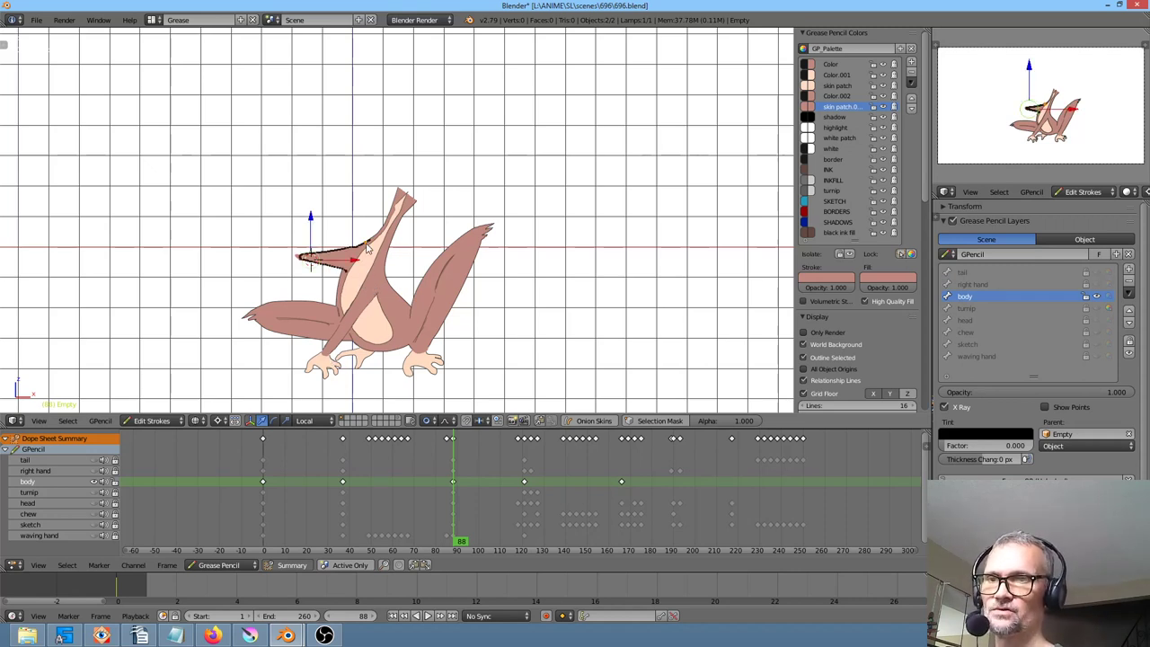
{"action": "right_click", "coordinate": [388, 269]}
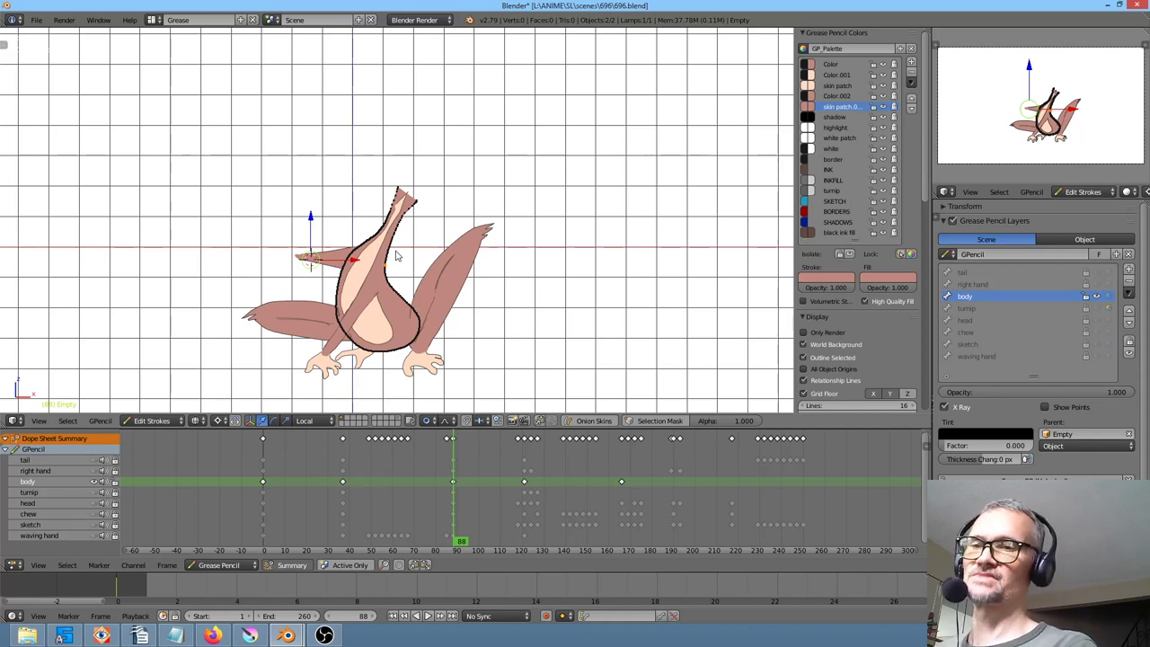
{"action": "right_click", "coordinate": [419, 190]}
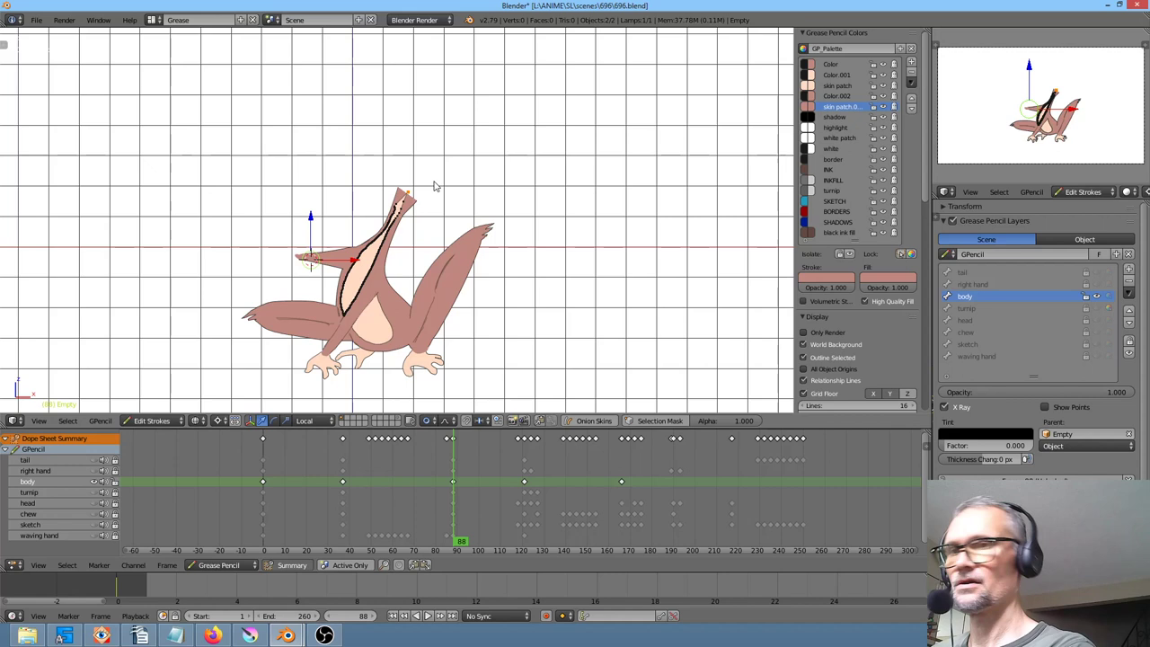
{"action": "key", "text": "c"}
{"action": "left_click_drag", "start_coordinate": [398, 192], "coordinate": [404, 199]}
{"action": "key", "text": "Escape"}
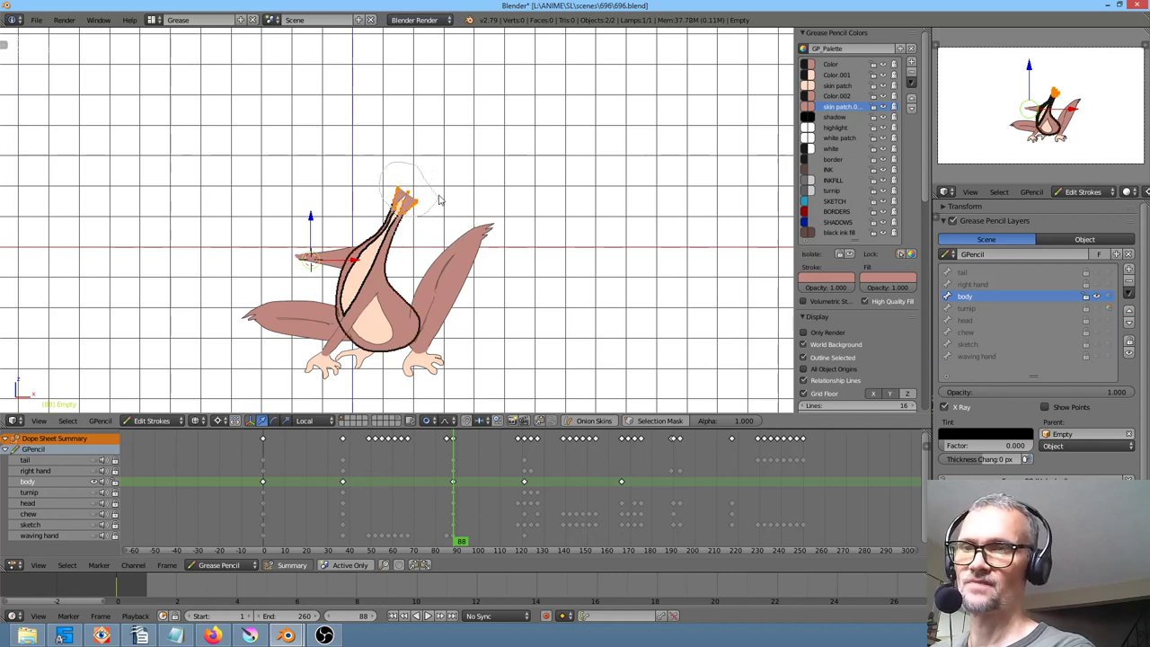
{"action": "left_click", "coordinate": [362, 303]}
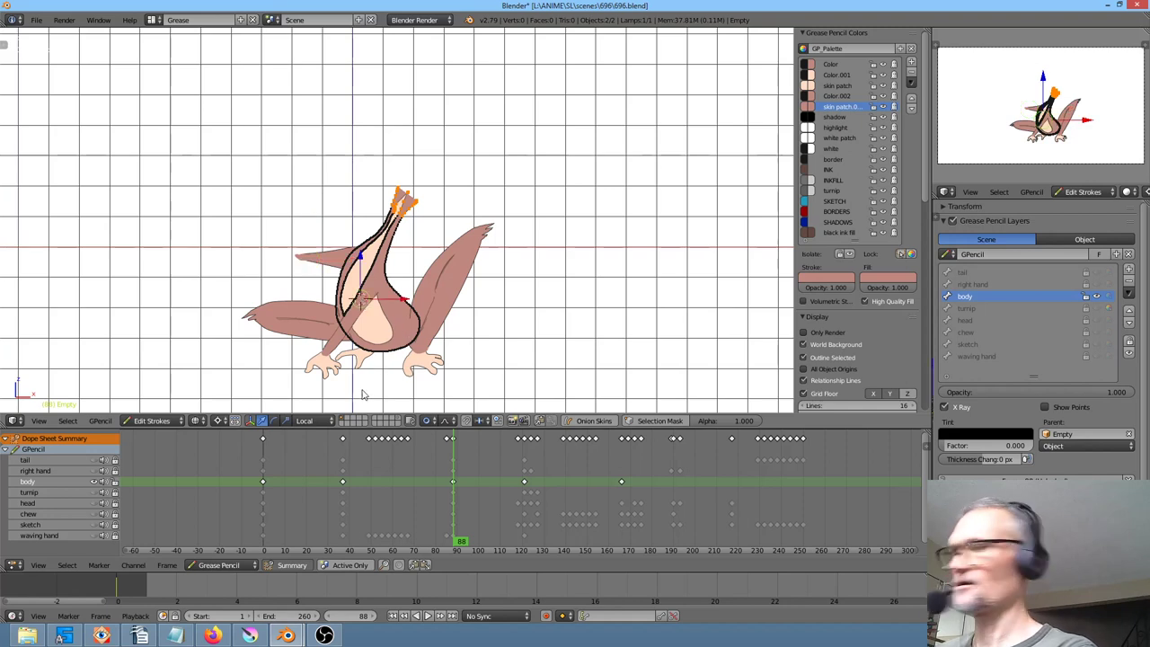
{"action": "key", "text": "r"}
{"action": "scroll", "coordinate": [412, 350], "scroll_direction": "down", "scroll_amount": 10}
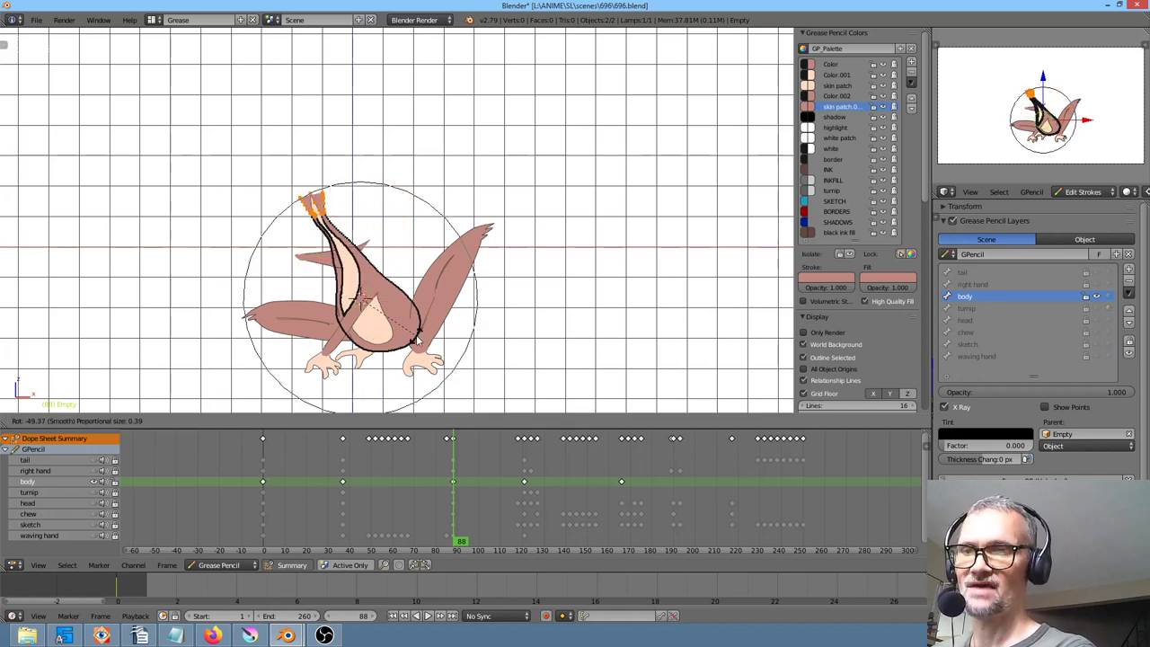
{"action": "scroll", "coordinate": [414, 336], "scroll_direction": "up", "scroll_amount": 14}
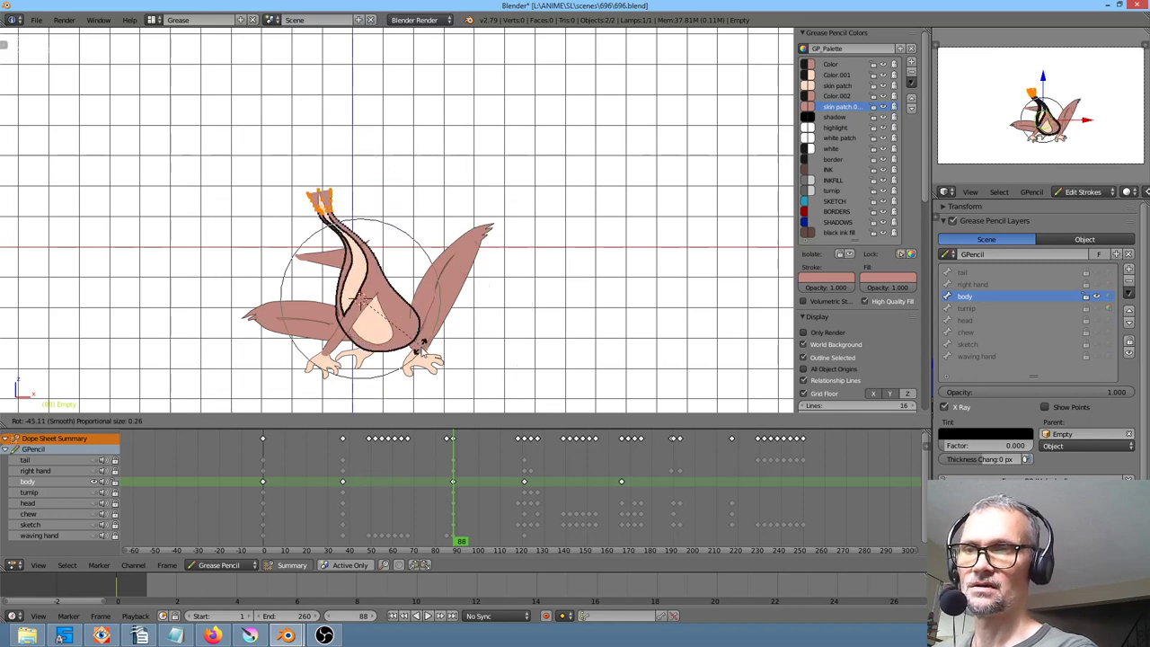
{"action": "scroll", "coordinate": [408, 368], "scroll_direction": "down", "scroll_amount": 4}
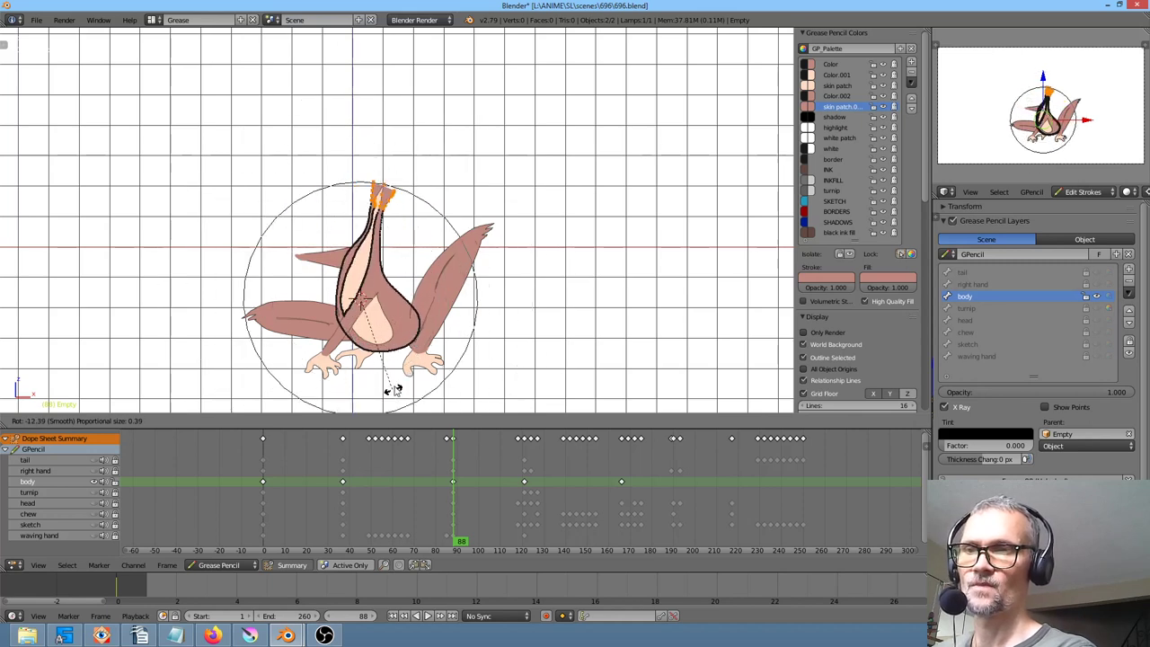
{"action": "left_click", "coordinate": [426, 392]}
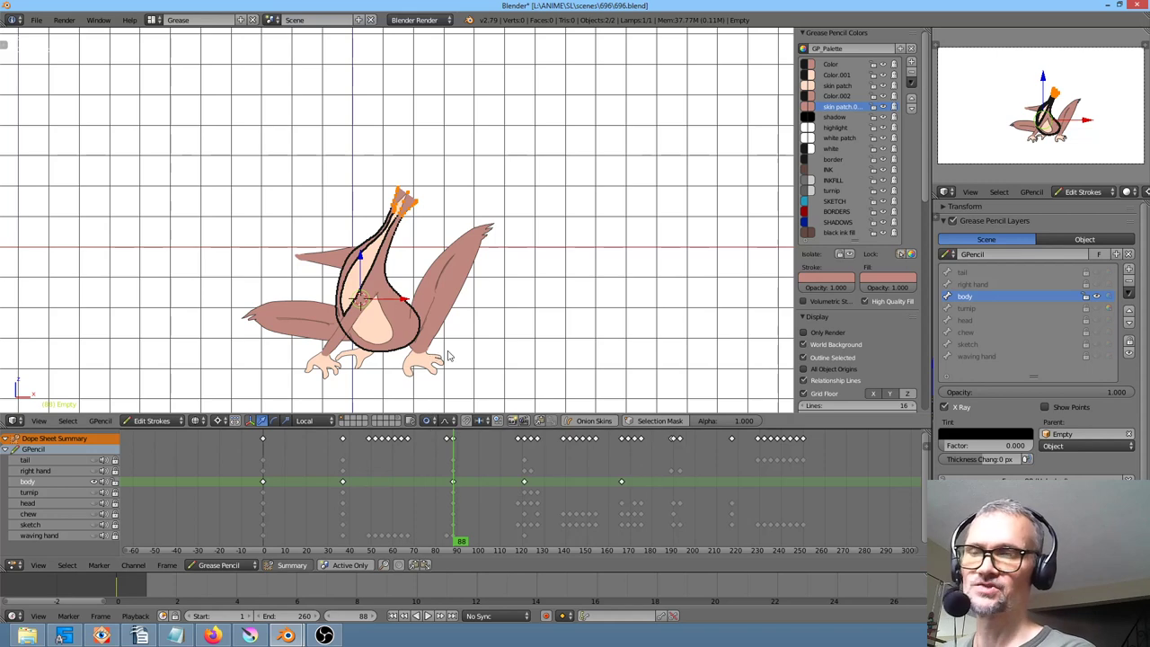
Test the Projected and Enable proportional editing modes with trial rotations of the strokes
{"action": "left_click", "coordinate": [429, 421]}
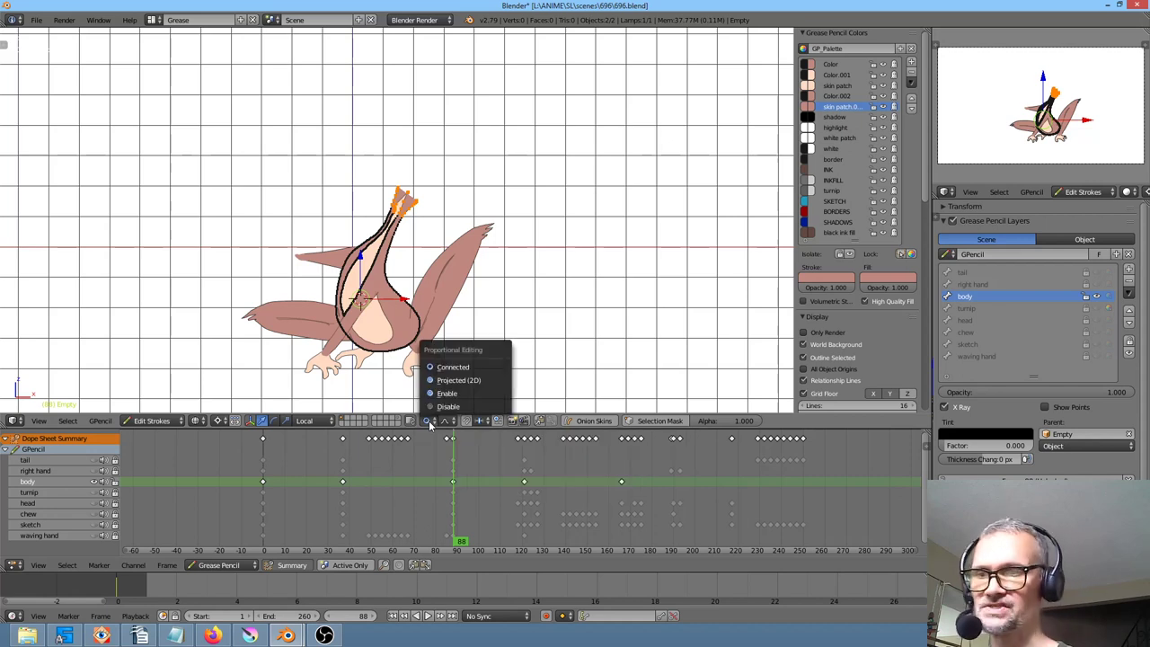
{"action": "left_click", "coordinate": [465, 368]}
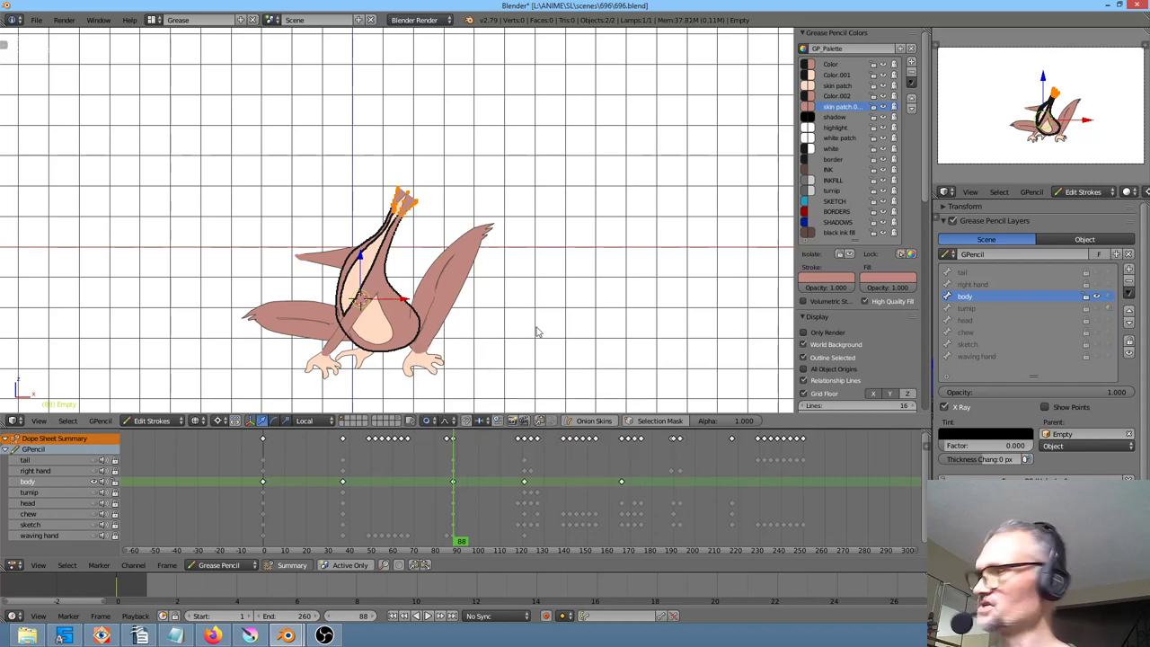
{"action": "key", "text": "r"}
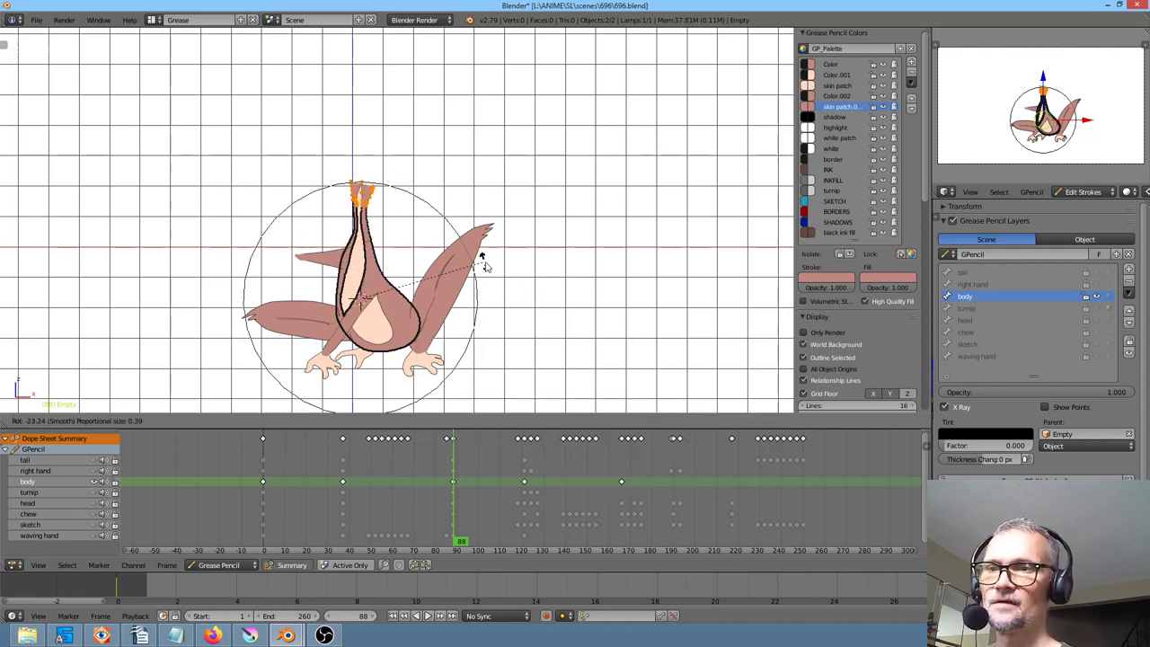
{"action": "right_click", "coordinate": [497, 279]}
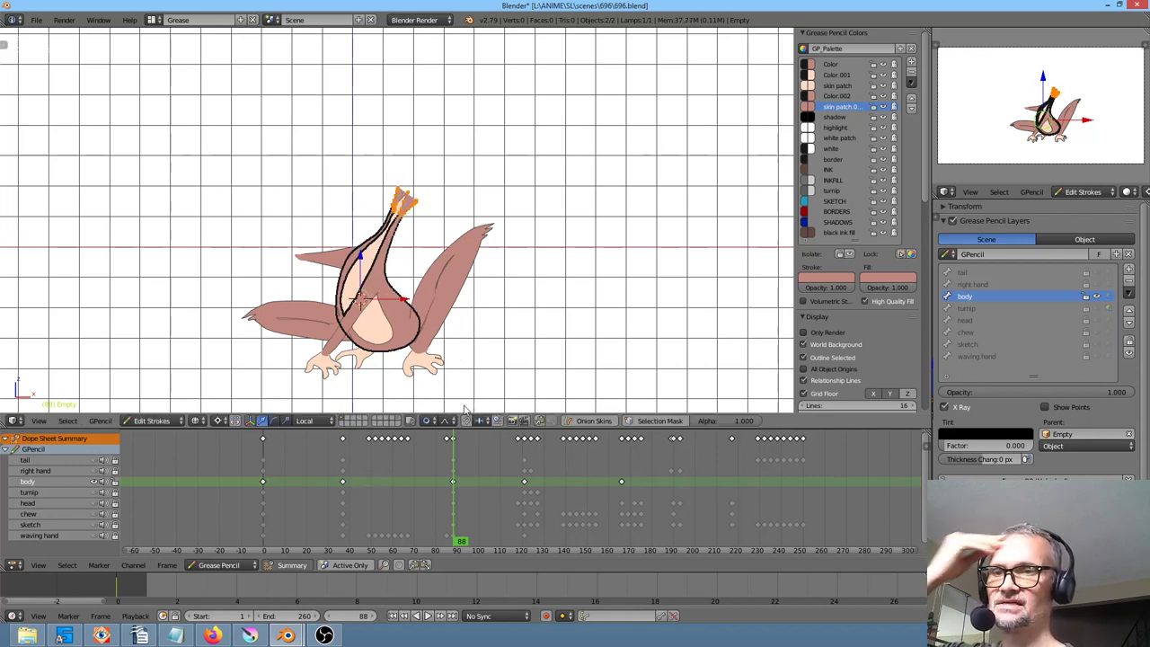
{"action": "left_click", "coordinate": [430, 420]}
{"action": "left_click", "coordinate": [467, 377]}
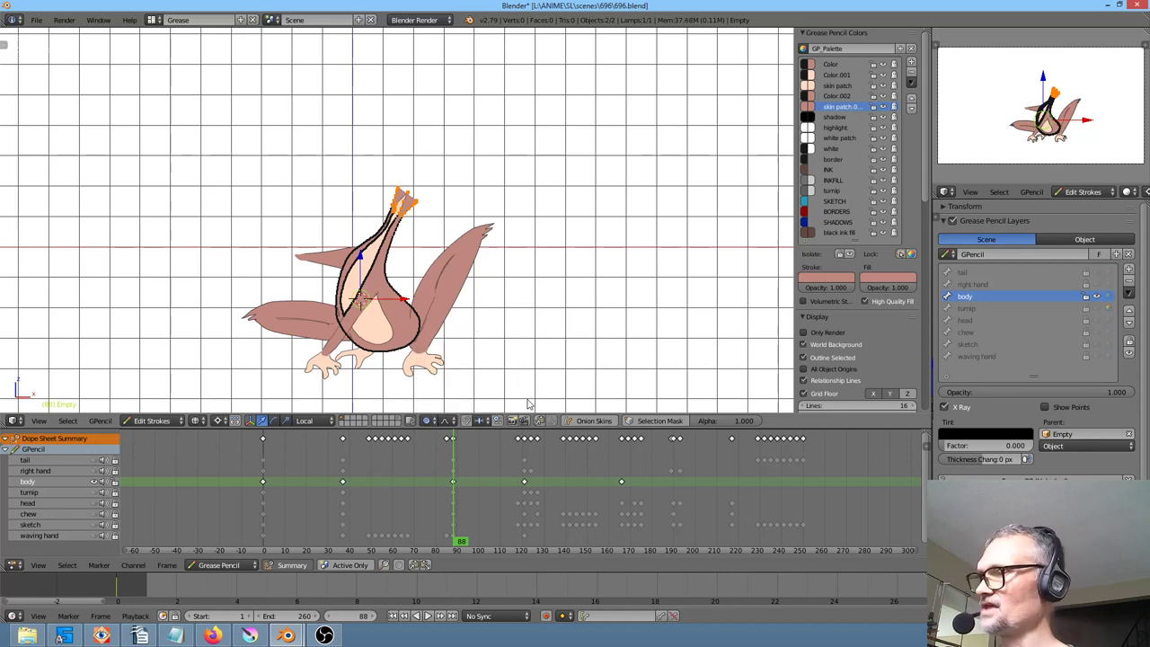
{"action": "key", "text": "r"}
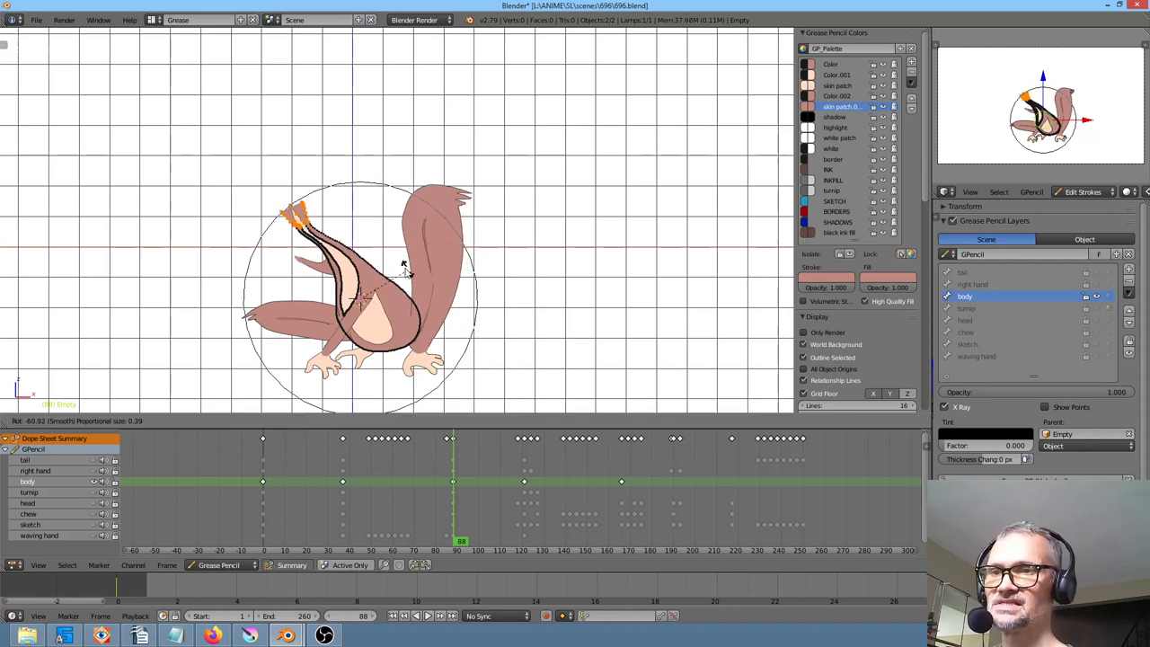
{"action": "left_click", "coordinate": [483, 377]}
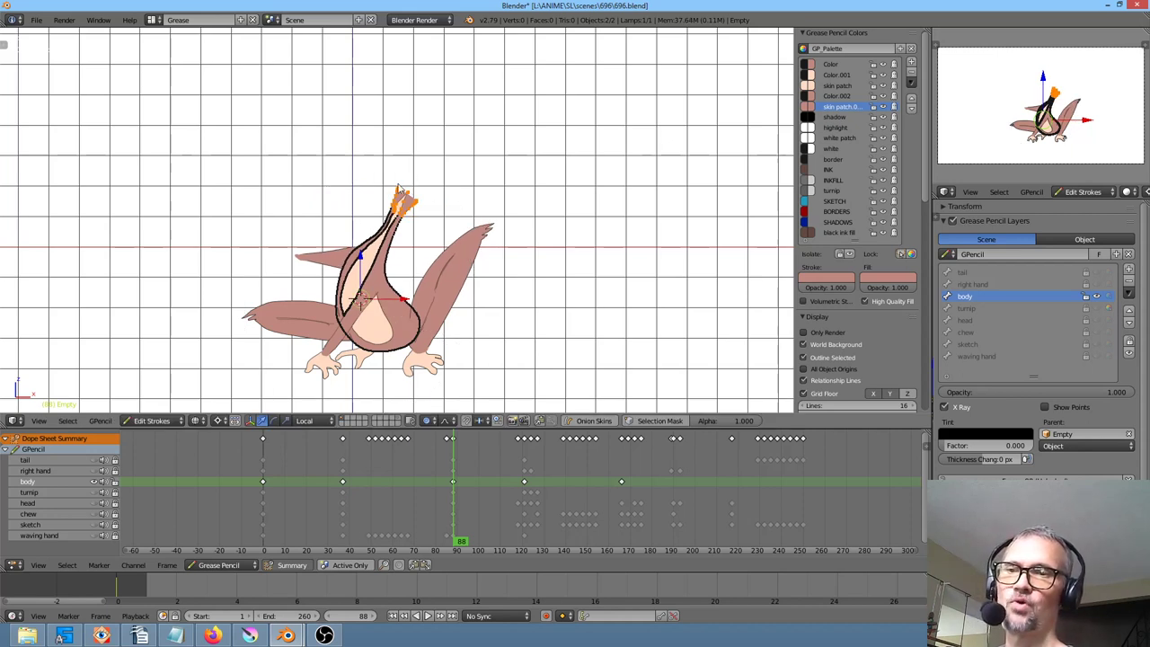
Use Connected proportional falloff to rotate the head upright, then scrub forward to review poses
{"action": "left_click", "coordinate": [430, 420]}
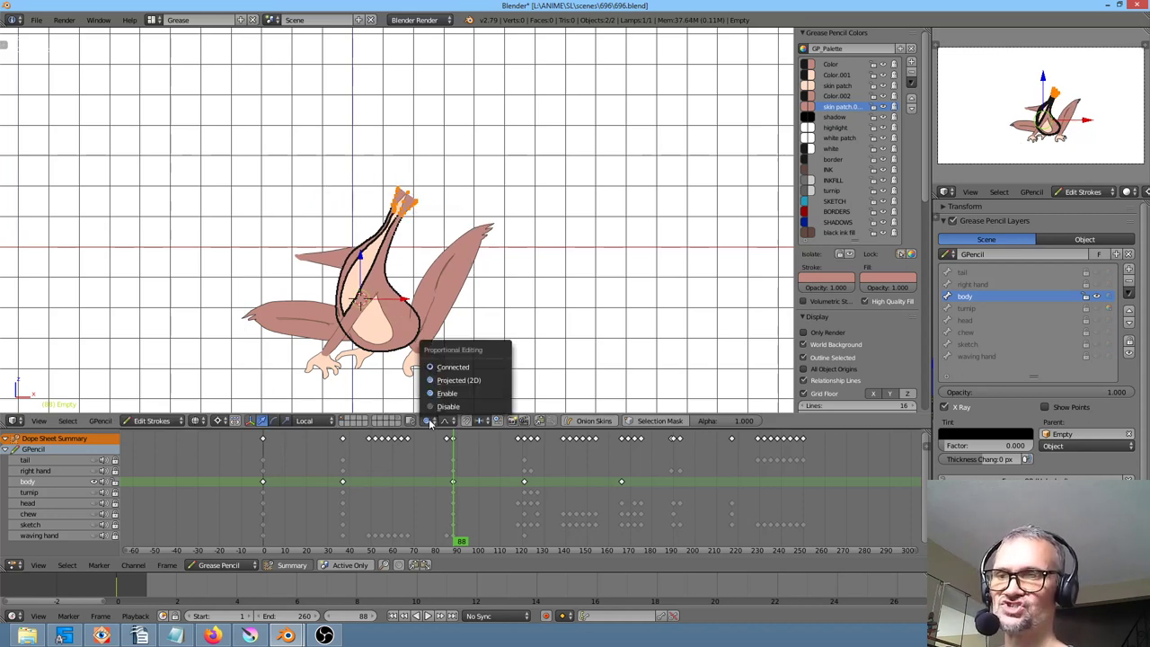
{"action": "left_click", "coordinate": [456, 370]}
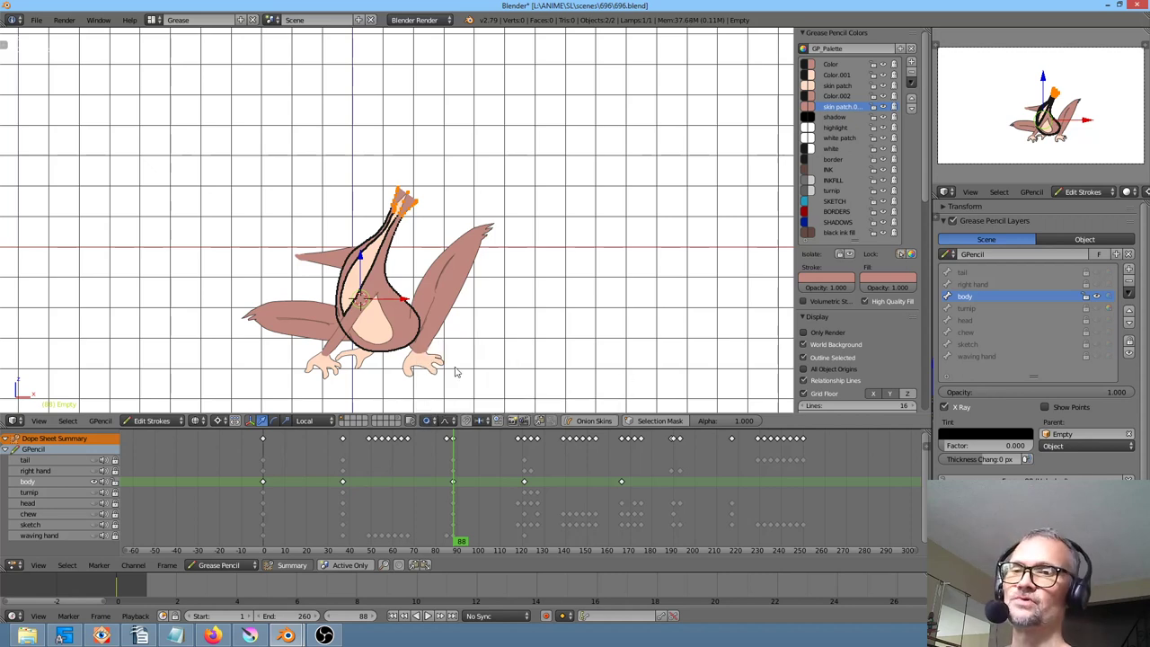
{"action": "key", "text": "r"}
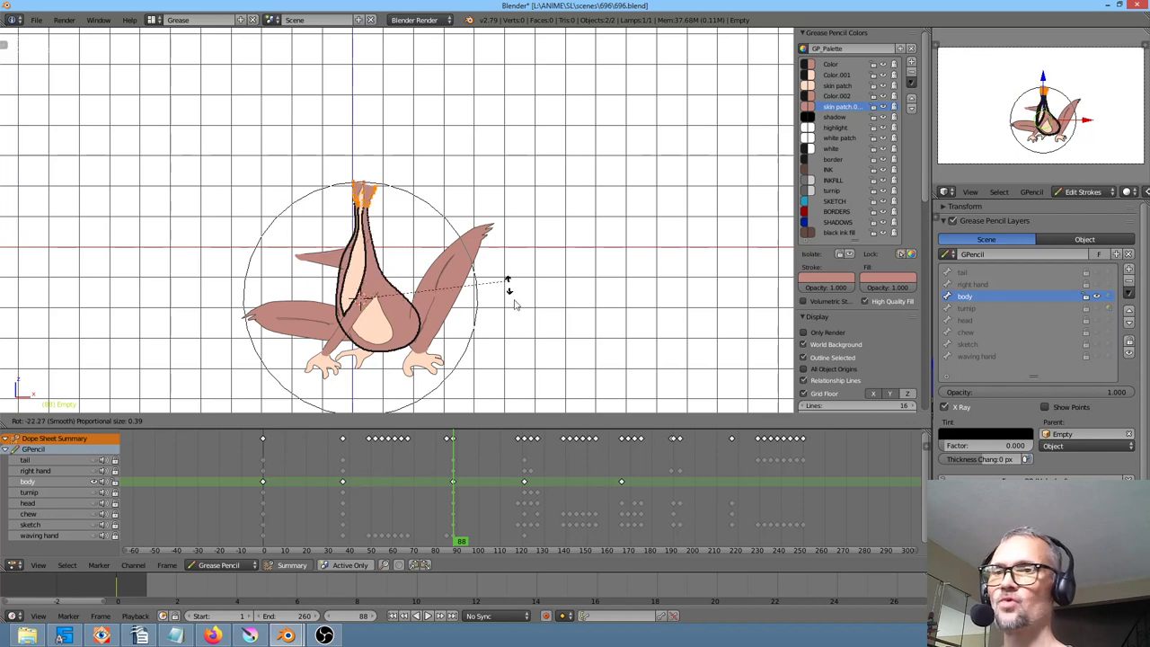
{"action": "left_click", "coordinate": [529, 319]}
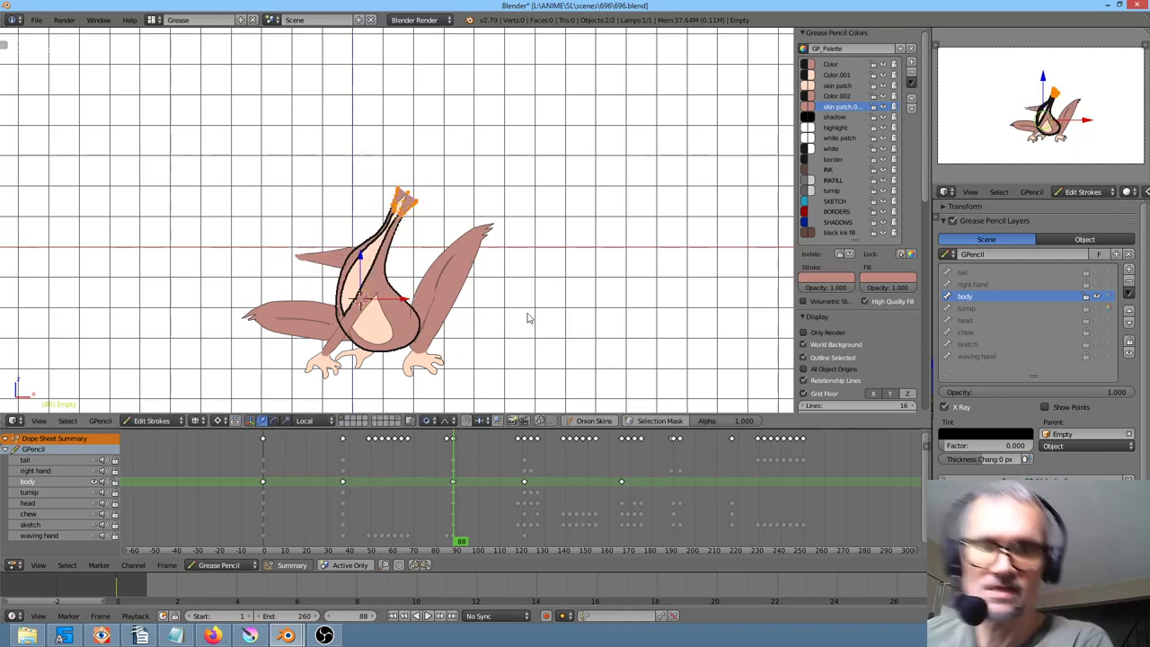
{"action": "mouse_move", "coordinate": [494, 517]}
{"action": "left_mouse_down"}
{"action": "mouse_move", "coordinate": [542, 530]}
{"action": "mouse_move", "coordinate": [793, 537]}
{"action": "mouse_move", "coordinate": [264, 537]}
{"action": "mouse_move", "coordinate": [752, 537]}
{"action": "left_mouse_up"}
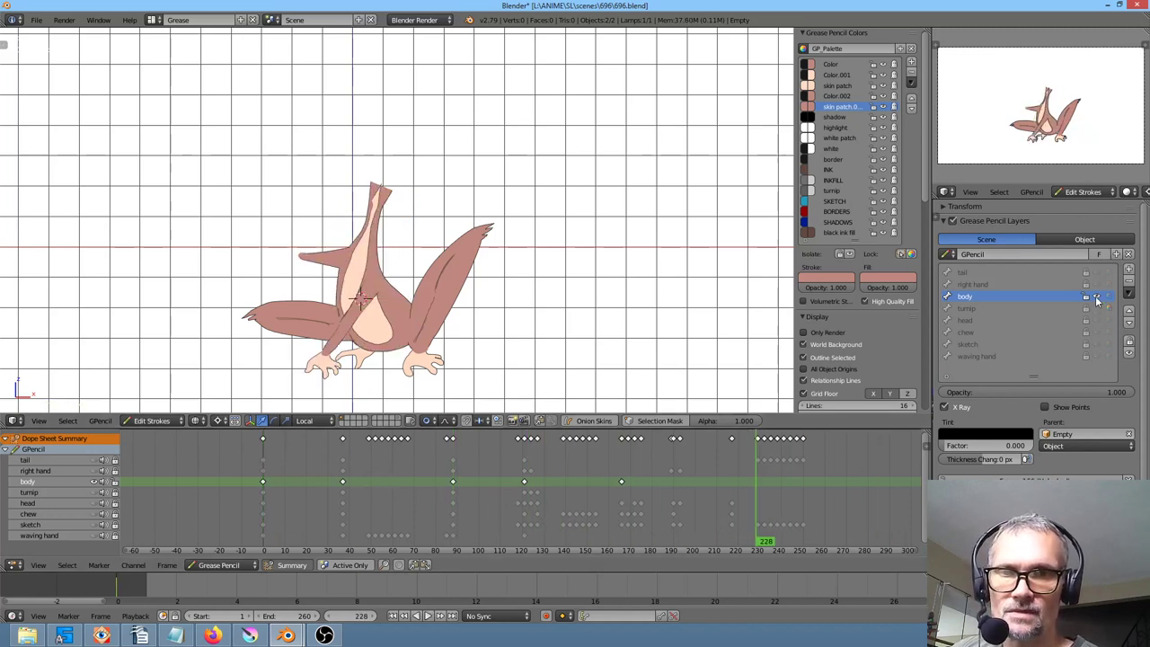
Unhide all layers, isolate the head layer, and scrub to frame 90 to review it
{"action": "key", "text": "alt+h"}
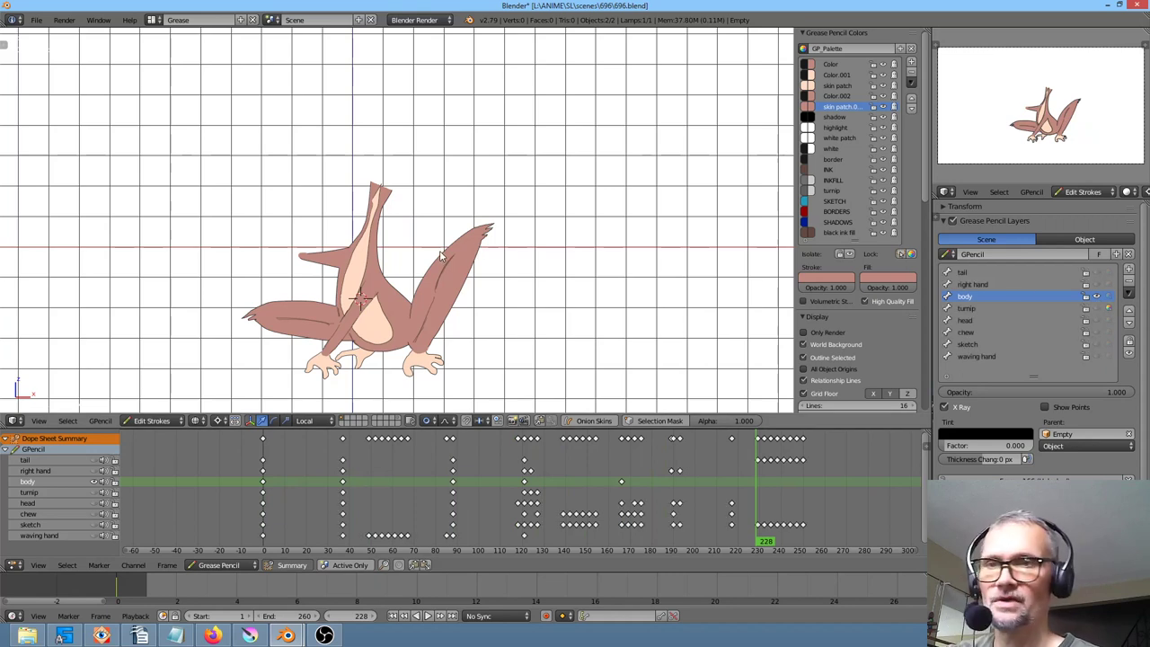
{"action": "left_click", "coordinate": [1003, 307]}
{"action": "key", "text": "shift+h"}
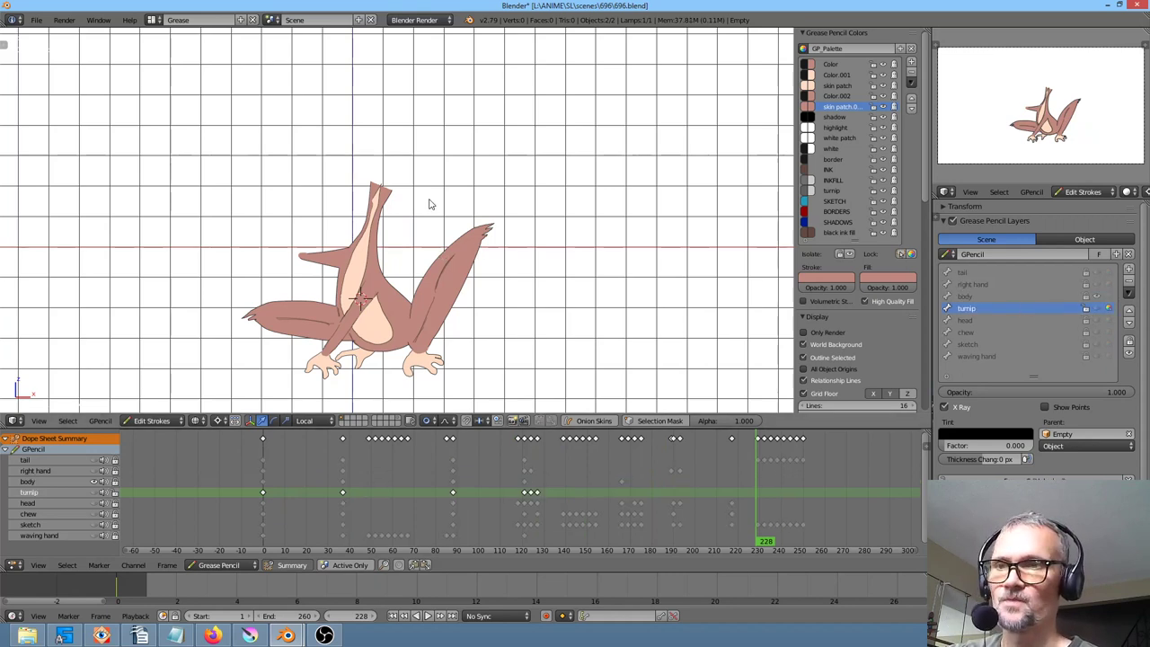
{"action": "key", "text": "alt+h"}
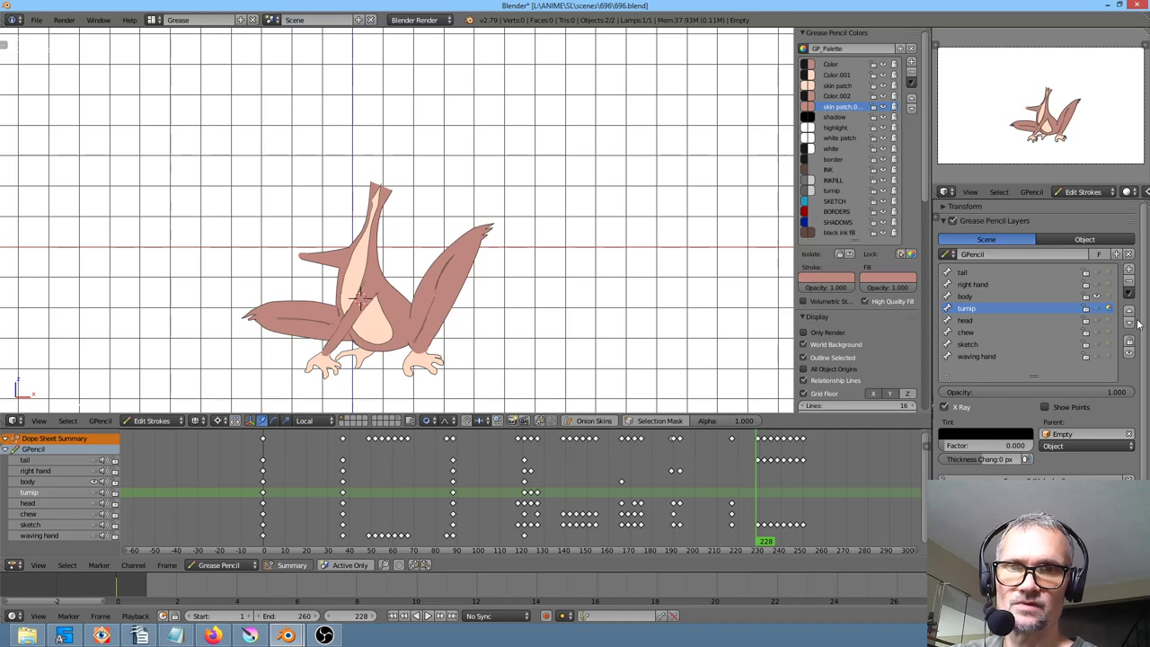
{"action": "left_click", "coordinate": [1010, 320]}
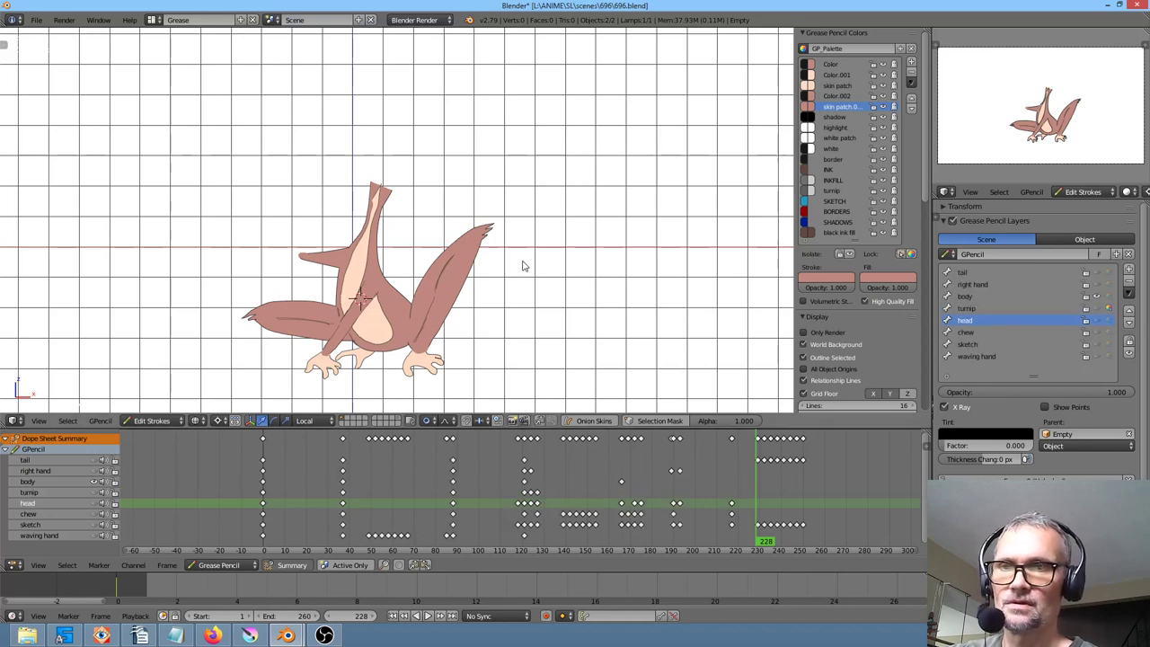
{"action": "left_click", "coordinate": [1096, 321]}
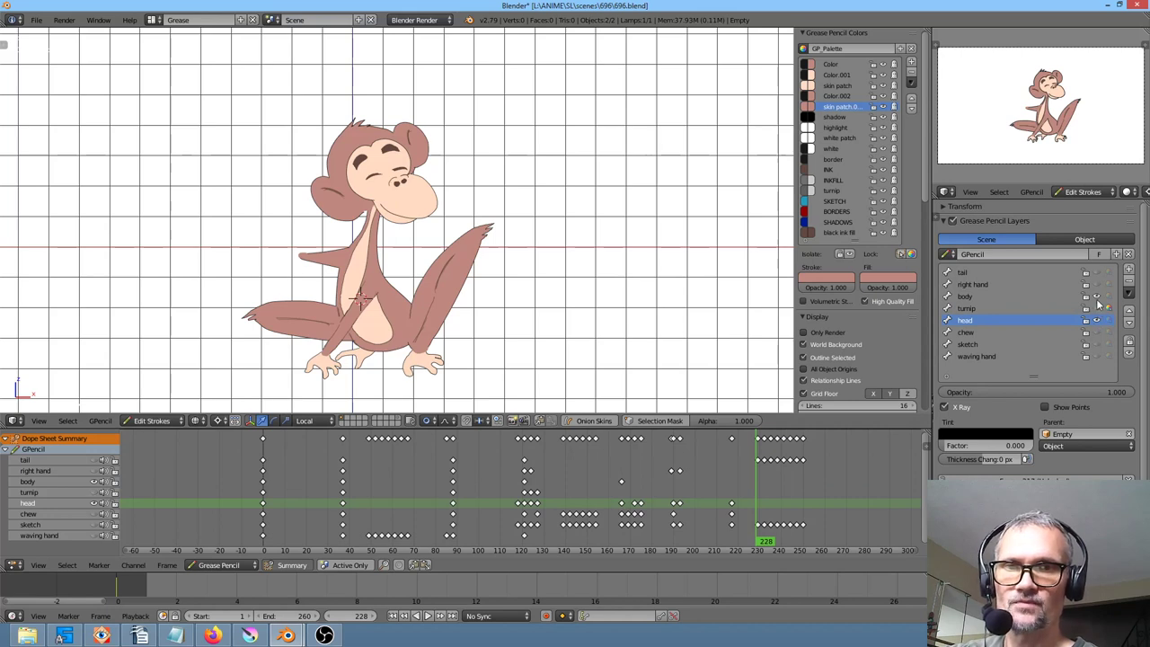
{"action": "left_click", "coordinate": [1096, 319], "text": "ctrl"}
{"action": "mouse_move", "coordinate": [418, 486]}
{"action": "left_mouse_down"}
{"action": "mouse_move", "coordinate": [189, 485]}
{"action": "mouse_move", "coordinate": [316, 504]}
{"action": "mouse_move", "coordinate": [474, 503]}
{"action": "mouse_move", "coordinate": [260, 507]}
{"action": "mouse_move", "coordinate": [451, 539]}
{"action": "mouse_move", "coordinate": [336, 539]}
{"action": "mouse_move", "coordinate": [262, 515]}
{"action": "mouse_move", "coordinate": [419, 517]}
{"action": "mouse_move", "coordinate": [454, 537]}
{"action": "left_mouse_up"}
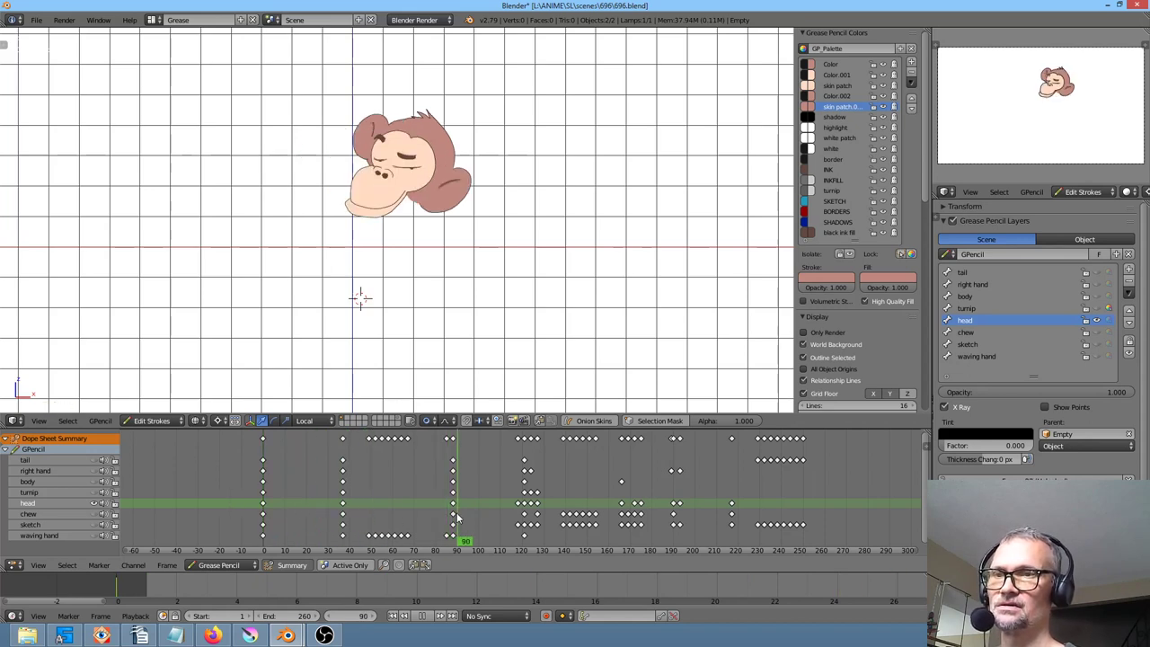
Delete the head layer's keyframe at frame 89 in the zoomed dope sheet
{"action": "right_click", "coordinate": [453, 188]}
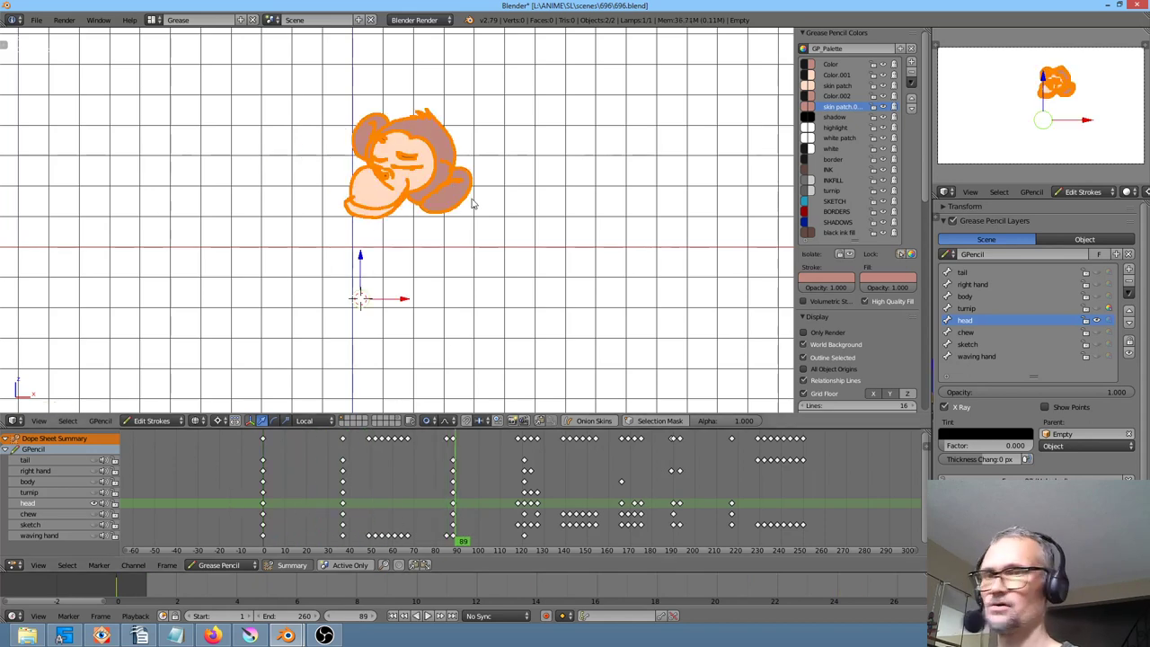
{"action": "key", "text": "g"}
{"action": "right_click", "coordinate": [505, 267]}
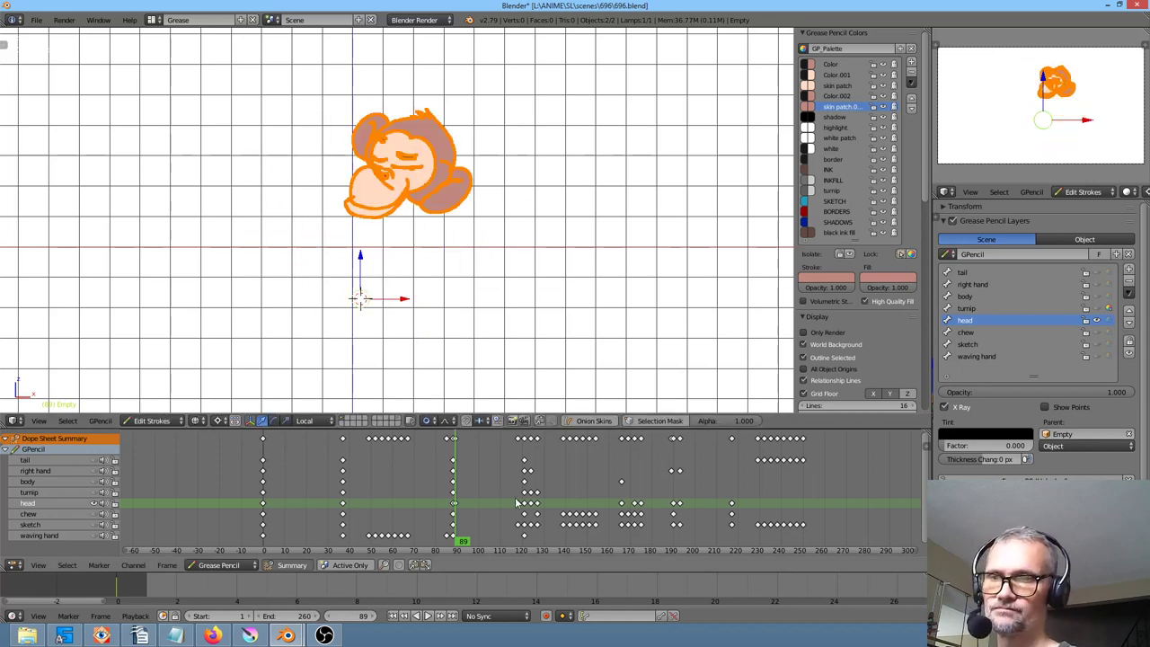
{"action": "scroll", "coordinate": [471, 462], "scroll_direction": "up", "scroll_amount": 5}
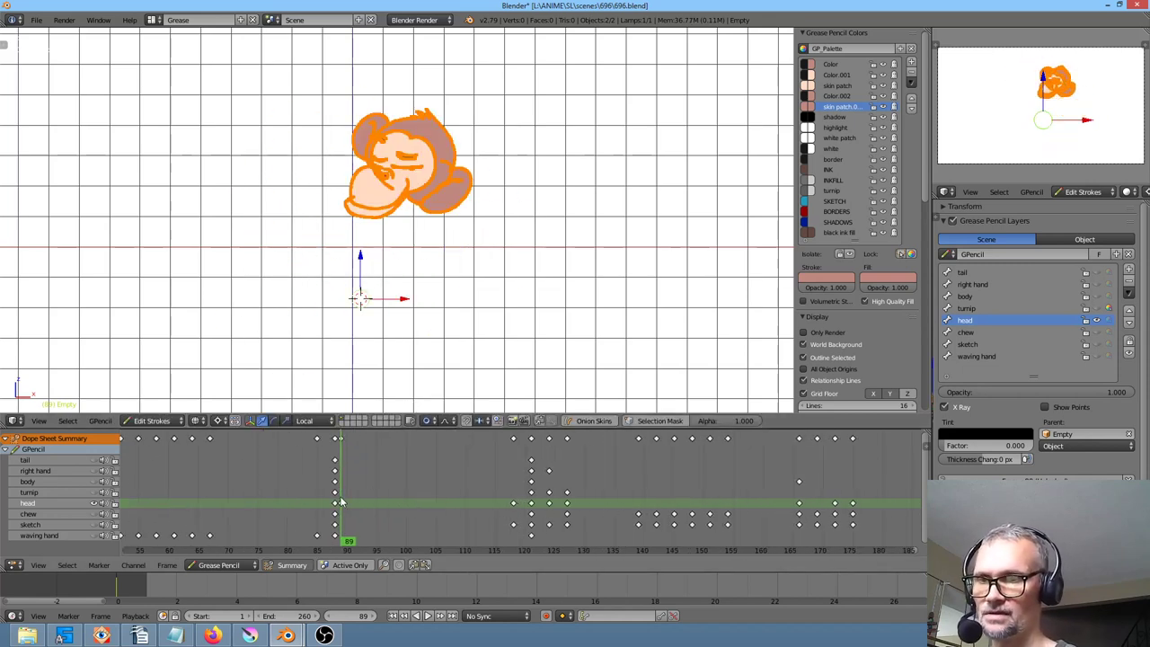
{"action": "key", "text": "i"}
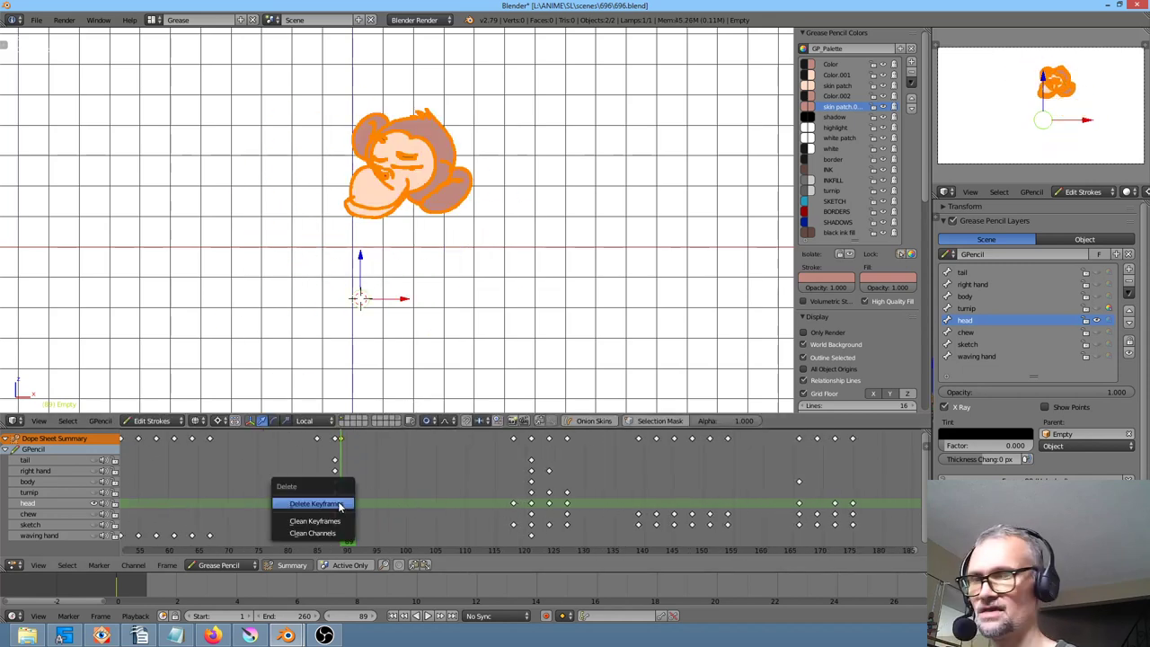
{"action": "left_click", "coordinate": [335, 500]}
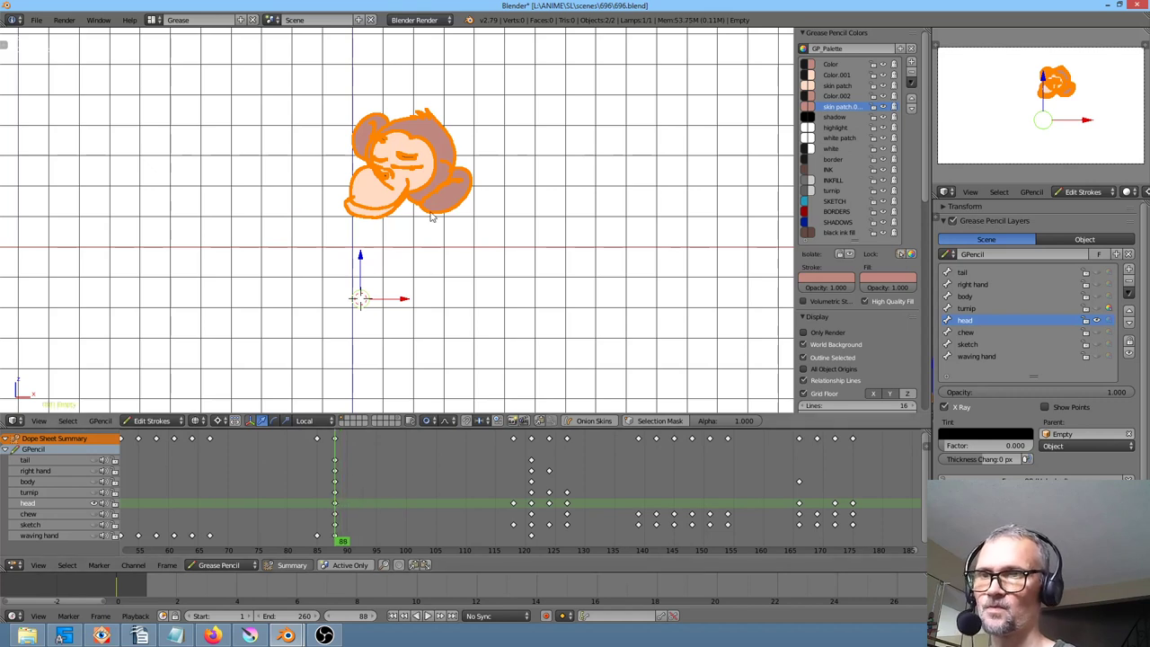
{"action": "scroll", "coordinate": [423, 155], "scroll_direction": "up", "scroll_amount": 5}
Draw a dark crease under the monkey's closed eye using the INK colour
{"action": "middle_click_drag", "start_coordinate": [425, 211], "coordinate": [443, 334], "text": "shift"}
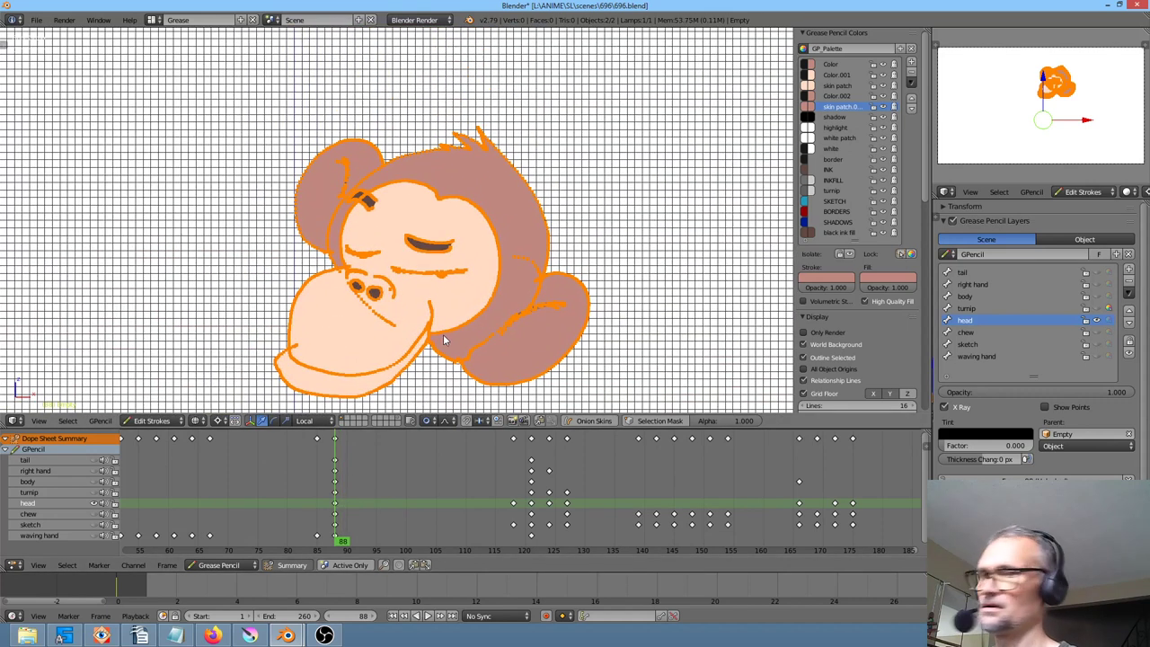
{"action": "key", "text": "a"}
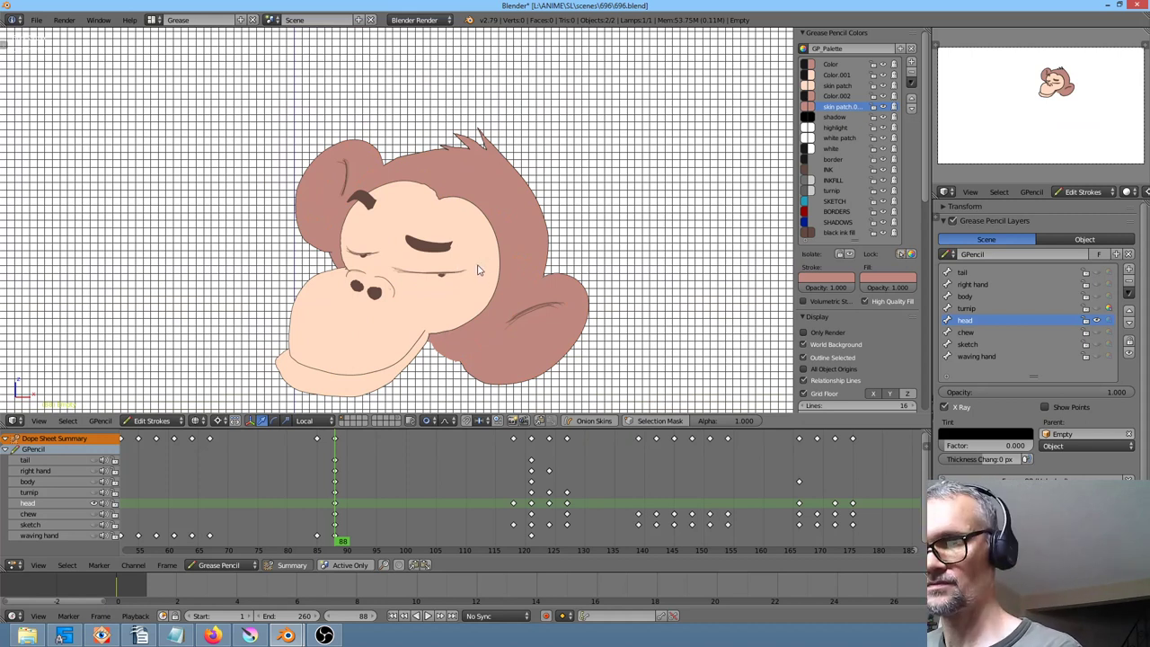
{"action": "key", "text": "d"}
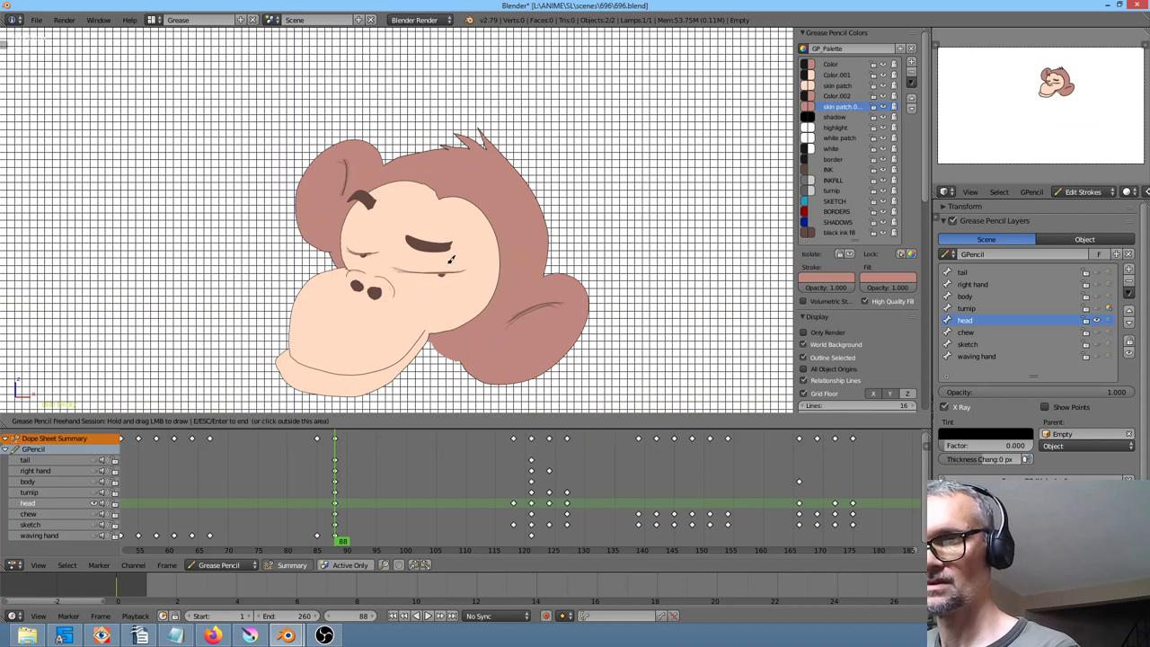
{"action": "mouse_move", "coordinate": [460, 267]}
{"action": "left_mouse_down"}
{"action": "mouse_move", "coordinate": [434, 280]}
{"action": "mouse_move", "coordinate": [463, 266]}
{"action": "left_mouse_up"}
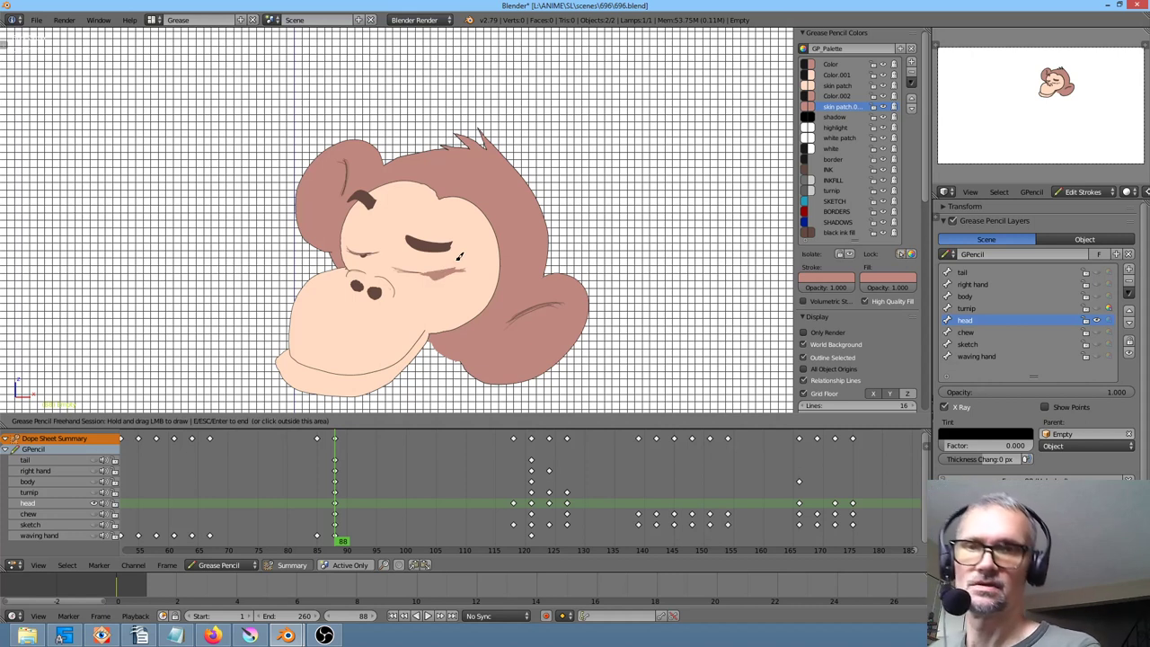
{"action": "left_click", "coordinate": [840, 163]}
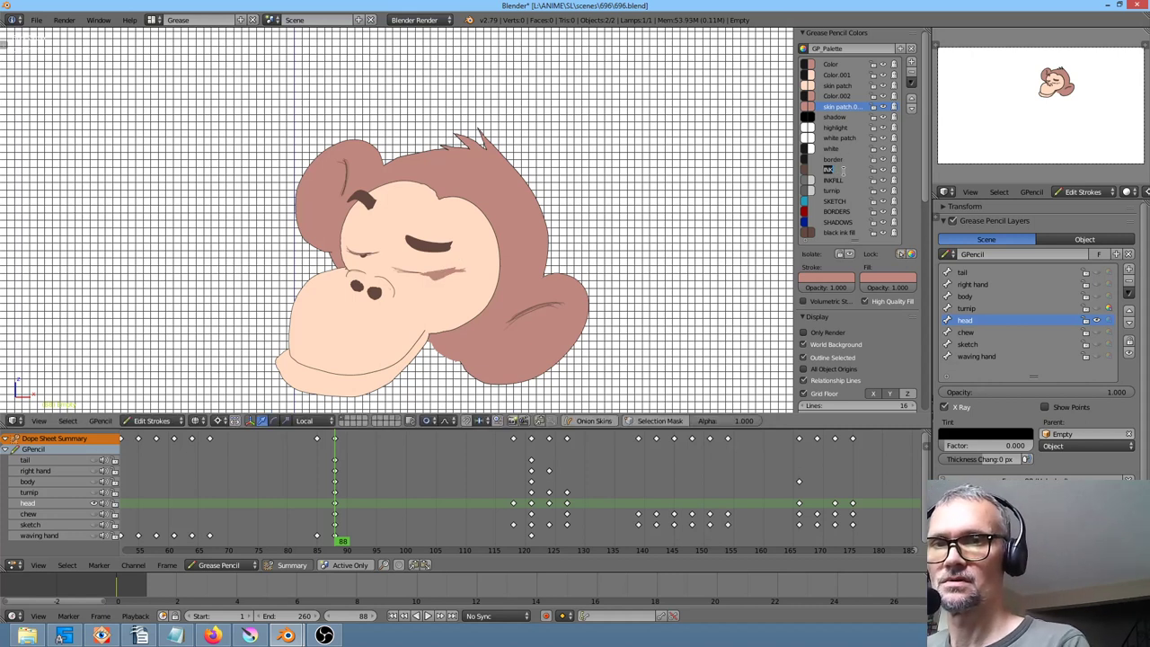
{"action": "left_click", "coordinate": [842, 170]}
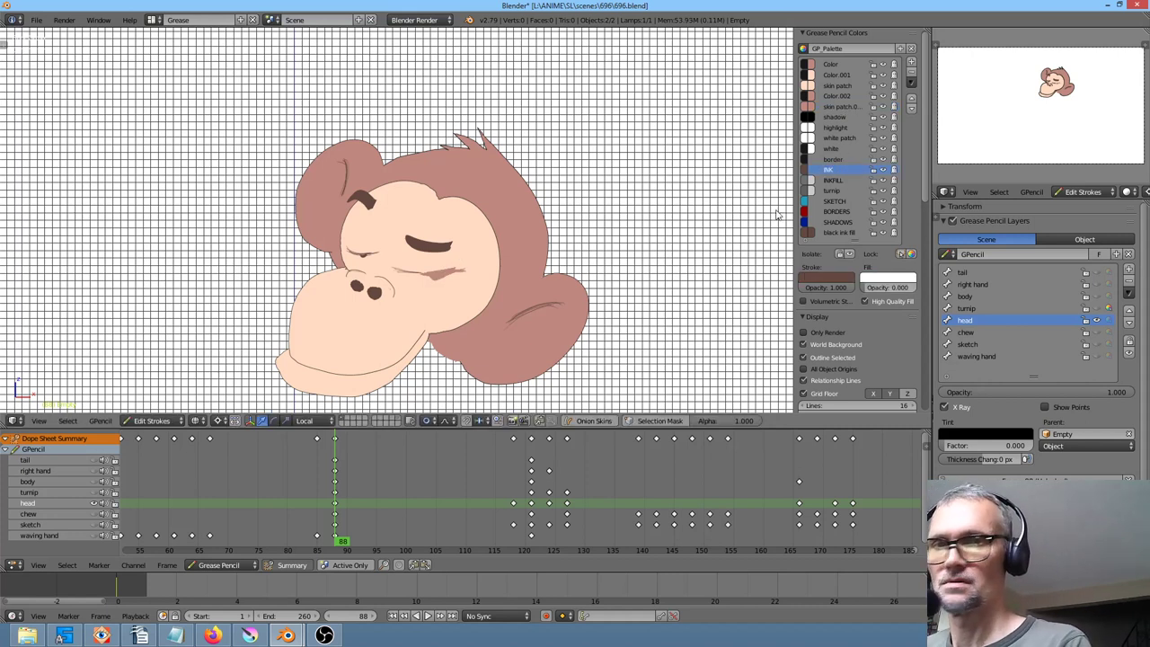
{"action": "left_click", "coordinate": [454, 278]}
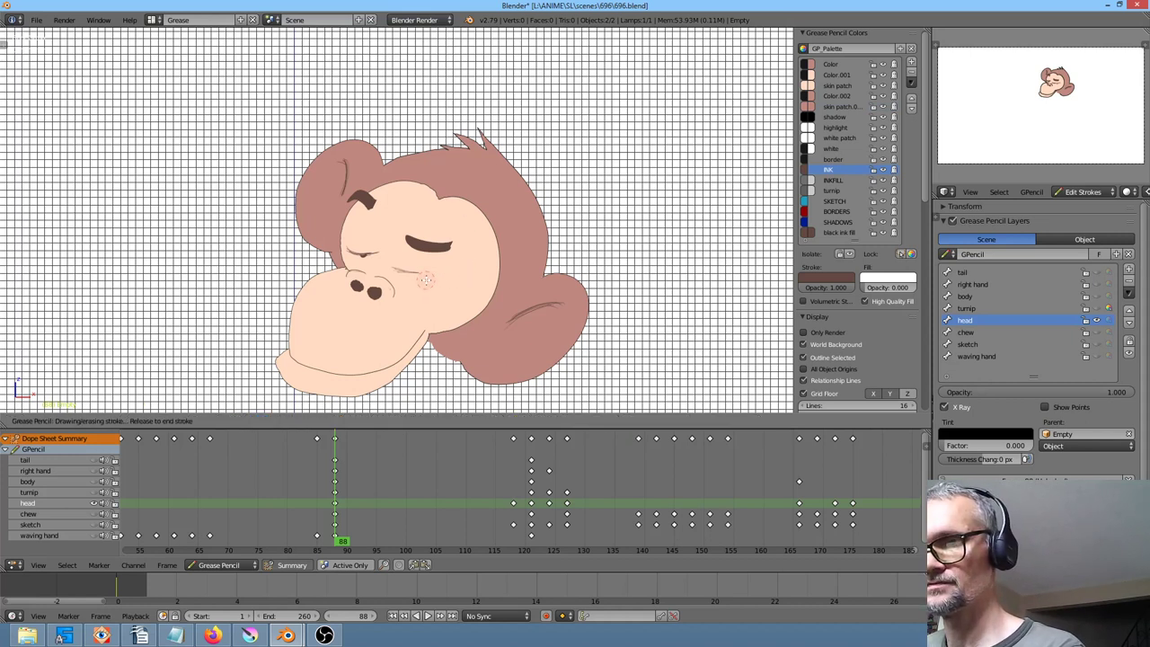
{"action": "left_click_drag", "start_coordinate": [447, 268], "coordinate": [407, 266]}
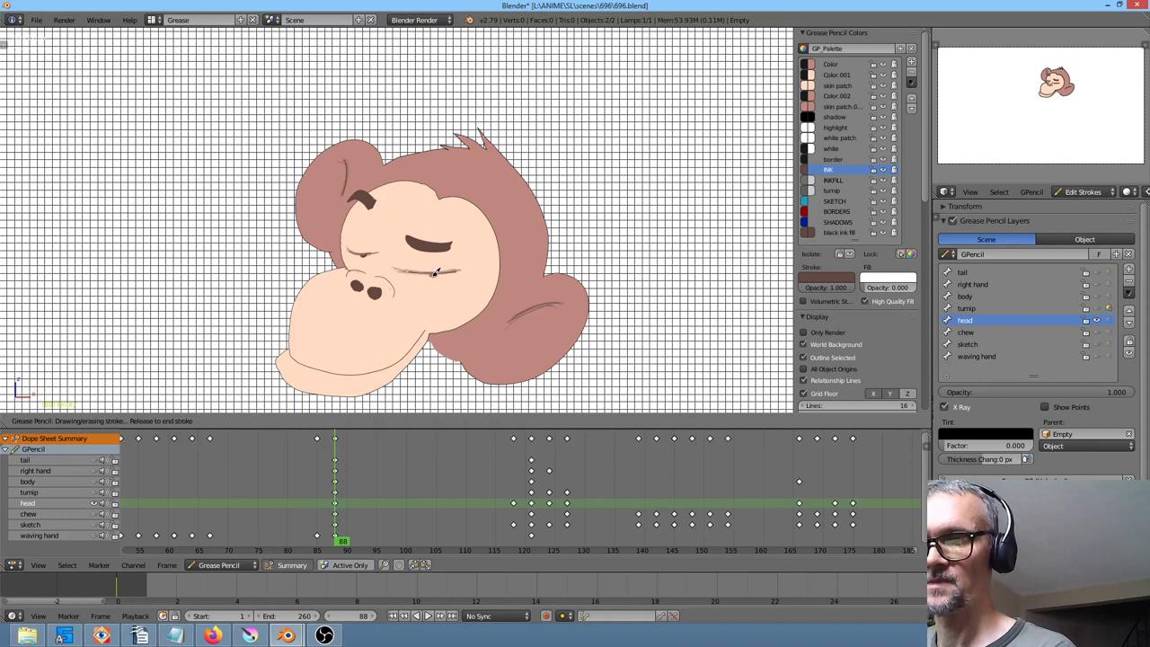
{"action": "left_click_drag", "start_coordinate": [434, 272], "coordinate": [435, 272]}
Frame the head through the scene camera, render it with F12, and switch to Default layout
{"action": "scroll", "coordinate": [485, 333], "scroll_direction": "down", "scroll_amount": 3}
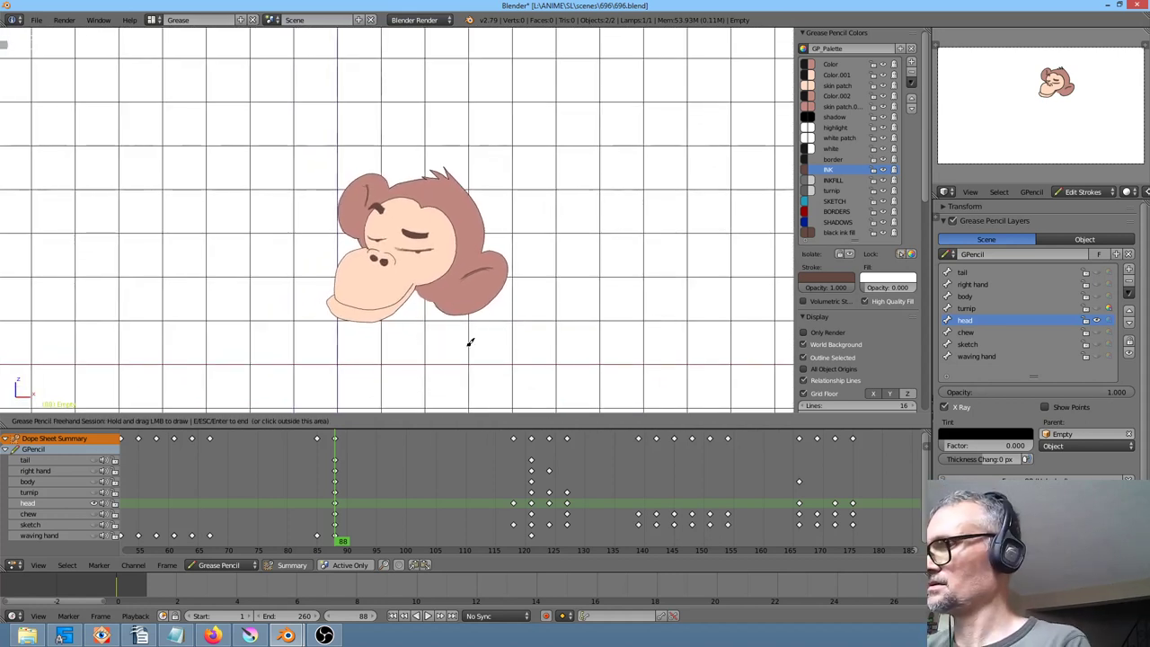
{"action": "key", "text": "KP_0"}
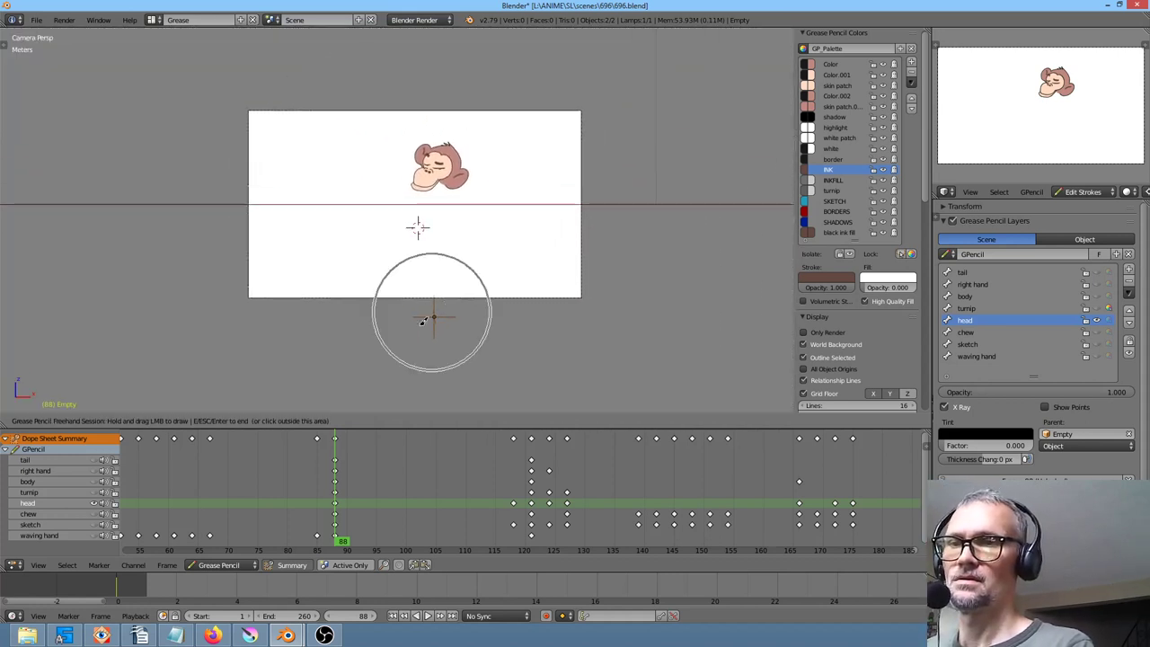
{"action": "scroll", "coordinate": [494, 235], "scroll_direction": "up", "scroll_amount": 4}
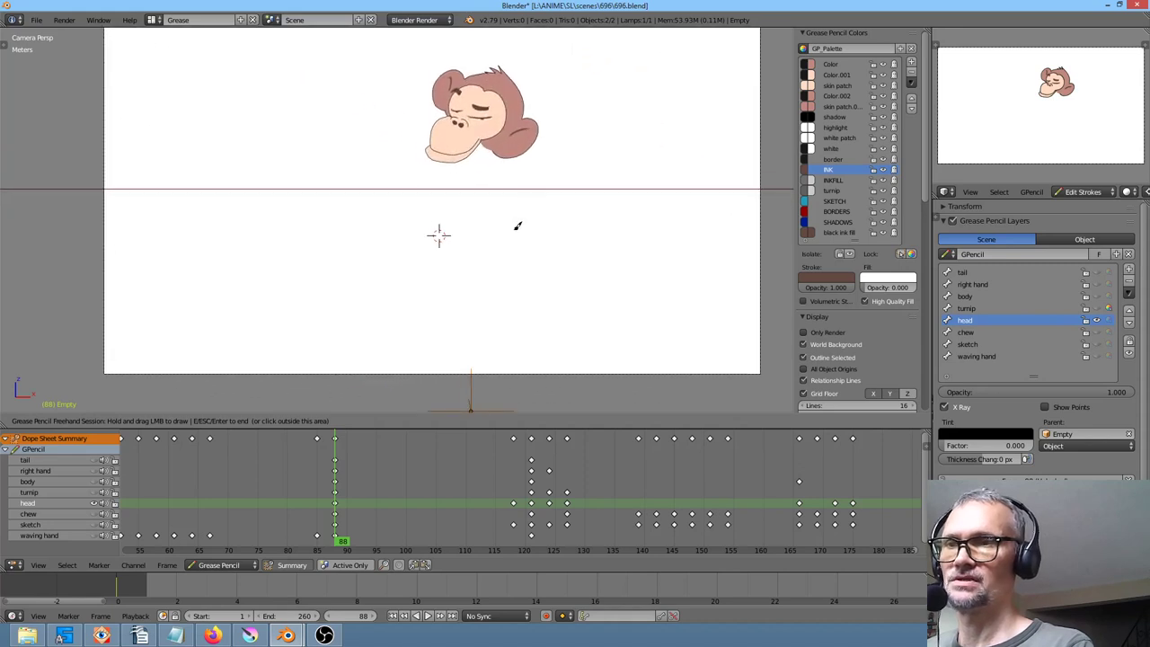
{"action": "scroll", "coordinate": [518, 225], "scroll_direction": "up", "scroll_amount": 4}
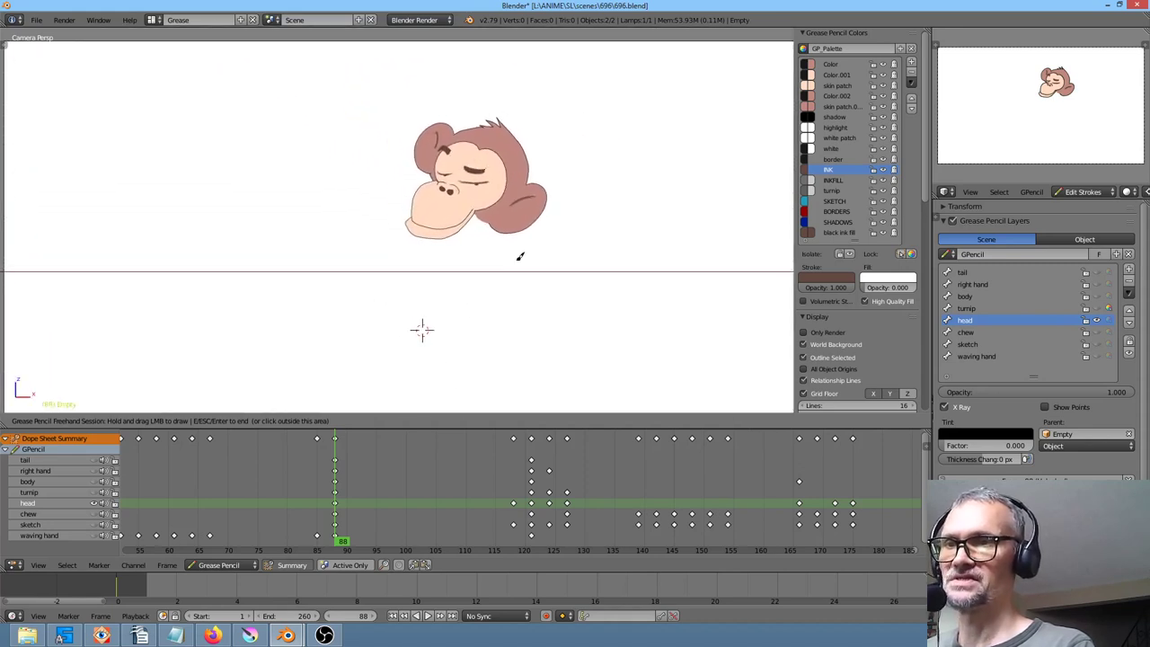
{"action": "scroll", "coordinate": [543, 267], "scroll_direction": "down", "scroll_amount": 1}
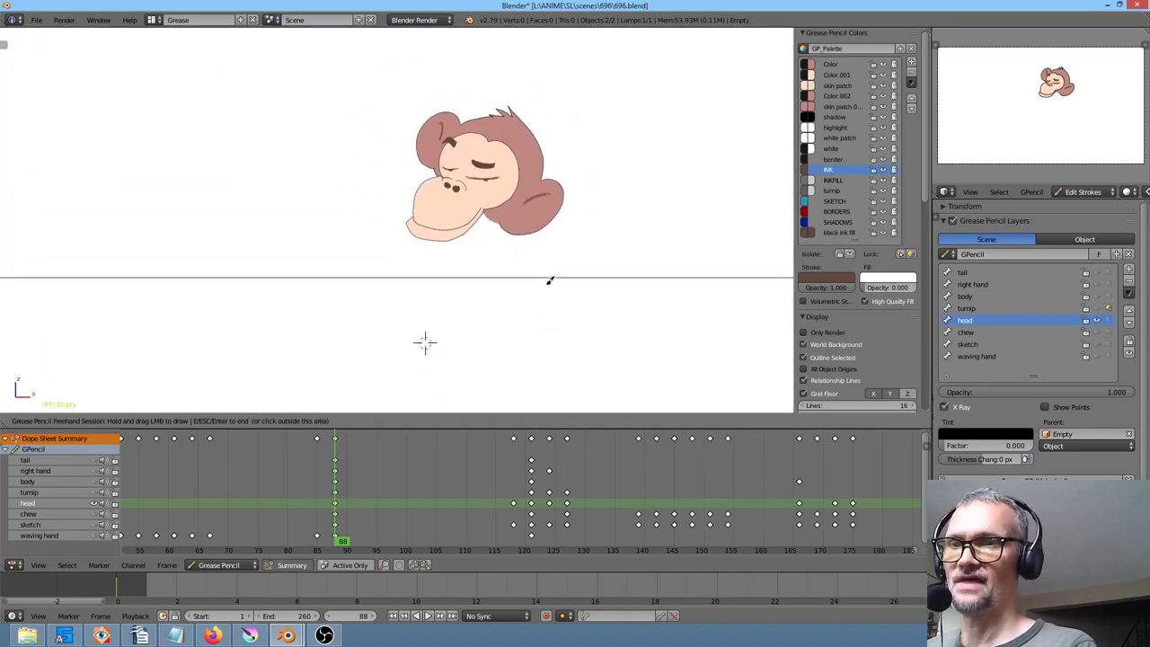
{"action": "scroll", "coordinate": [570, 239], "scroll_direction": "up", "scroll_amount": 2}
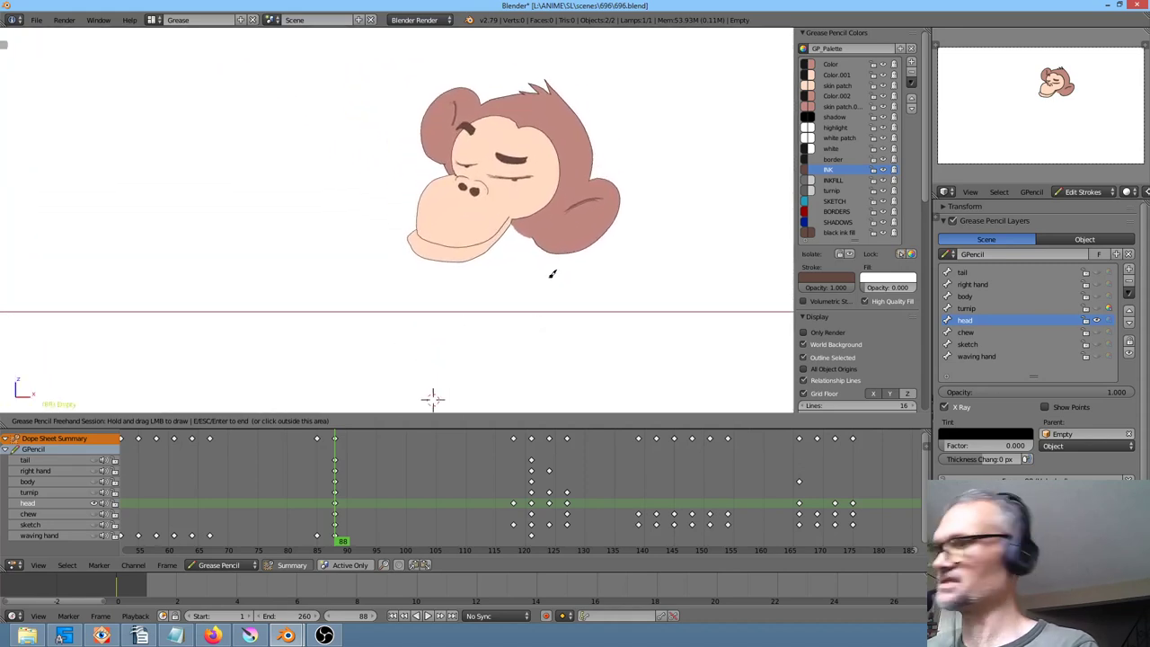
{"action": "middle_click_drag", "start_coordinate": [553, 274], "coordinate": [589, 263], "text": "shift"}
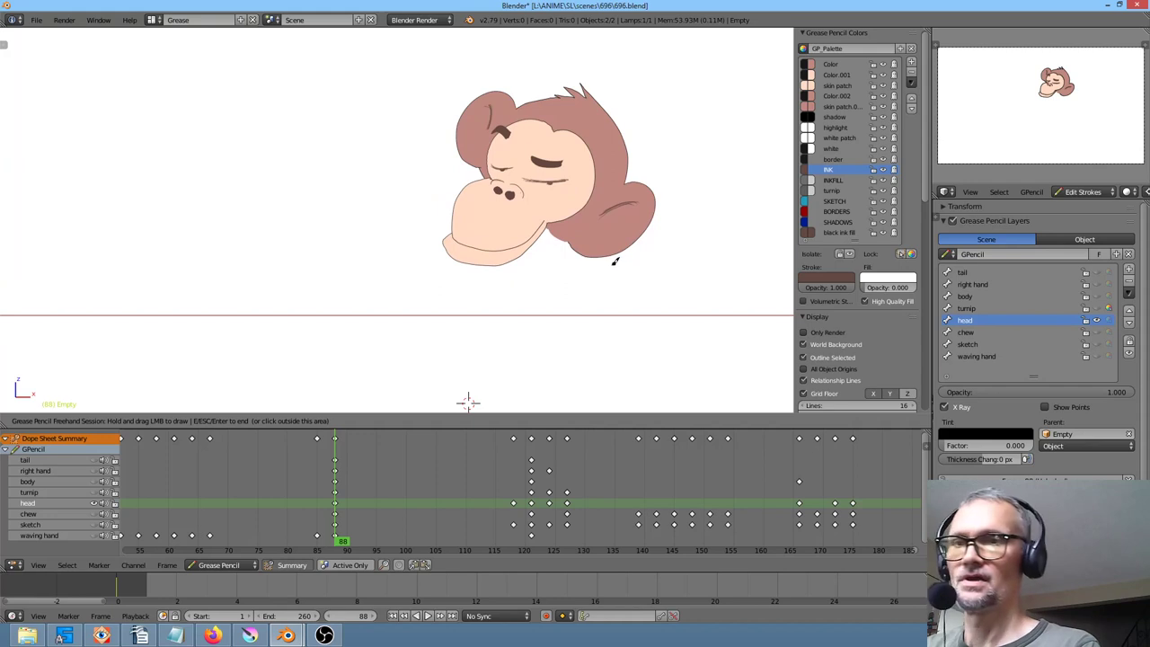
{"action": "key", "text": "F12"}
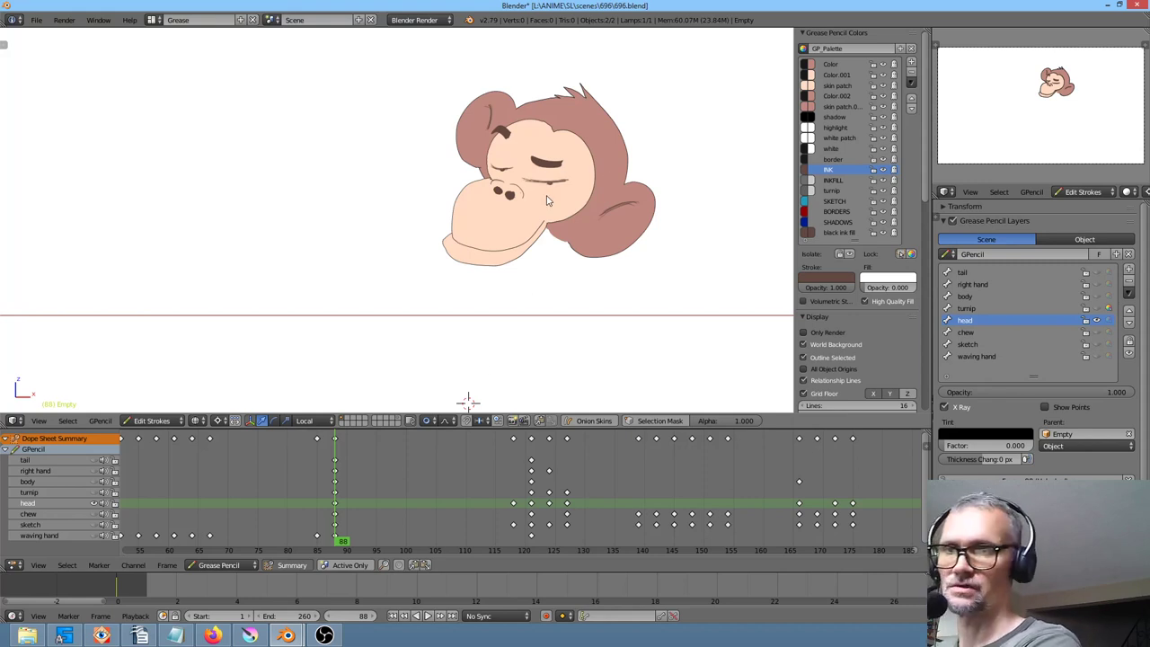
{"action": "key", "text": "ctrl+Left"}
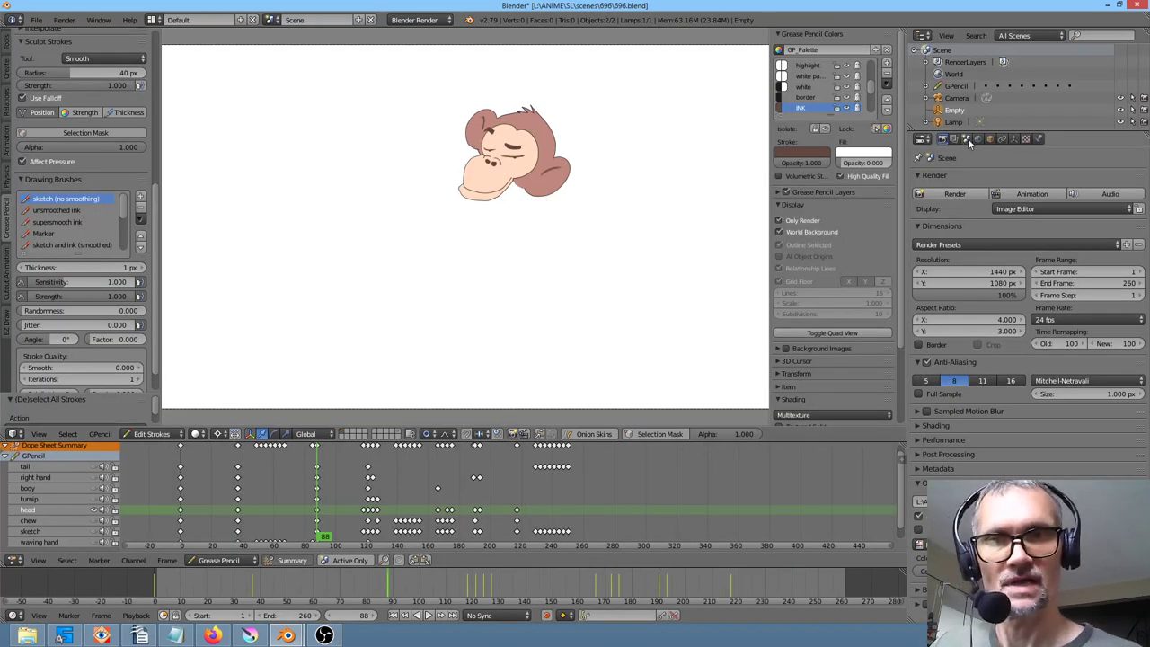
Apply the HDTV 1080p preset (1920×1080), render and inspect the frame, then return to Grease layout
{"action": "left_click", "coordinate": [982, 243]}
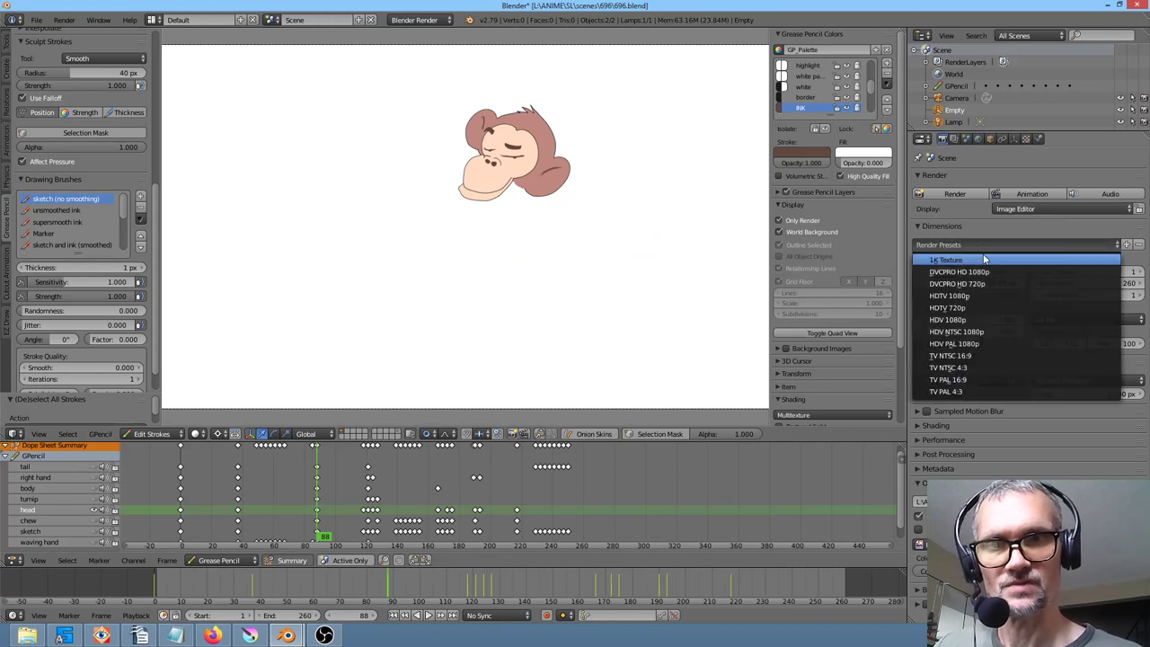
{"action": "left_click", "coordinate": [977, 295]}
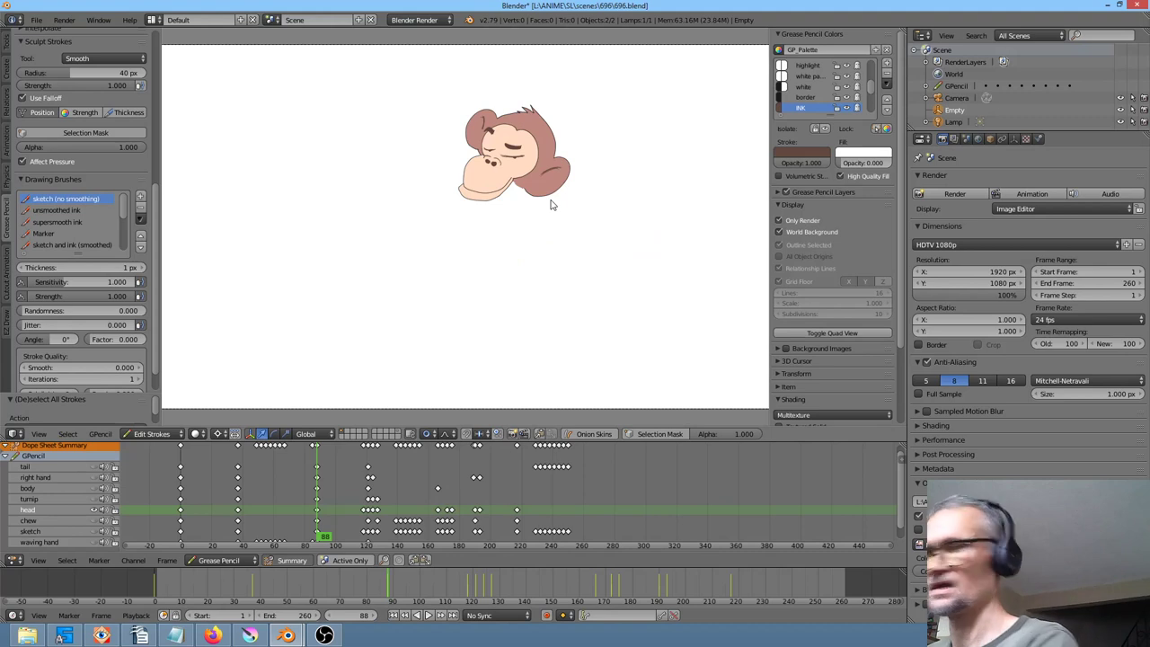
{"action": "key", "text": "F12"}
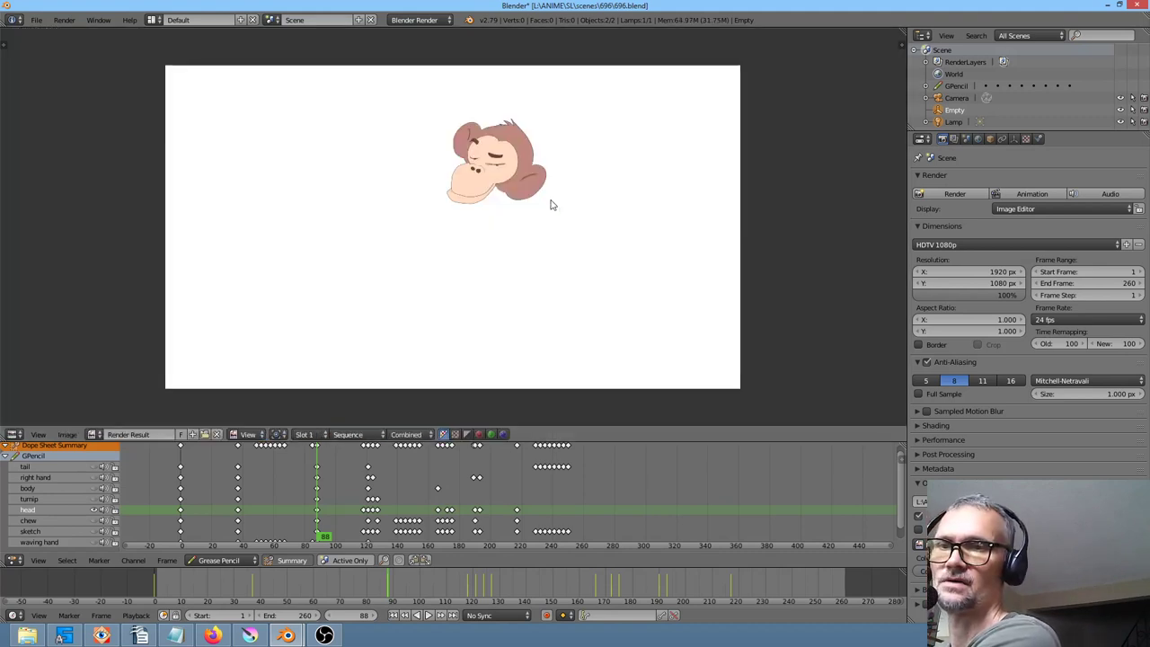
{"action": "scroll", "coordinate": [548, 202], "scroll_direction": "up", "scroll_amount": 4}
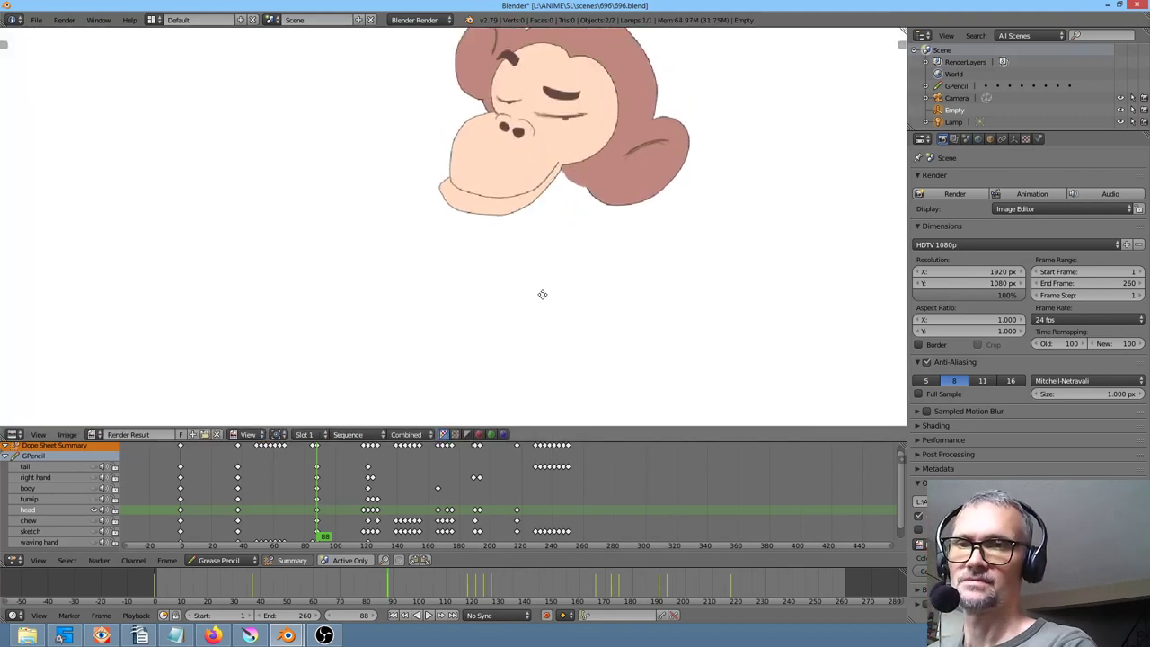
{"action": "middle_click_drag", "start_coordinate": [542, 291], "coordinate": [569, 334]}
{"action": "scroll", "coordinate": [592, 323], "scroll_direction": "down", "scroll_amount": 1}
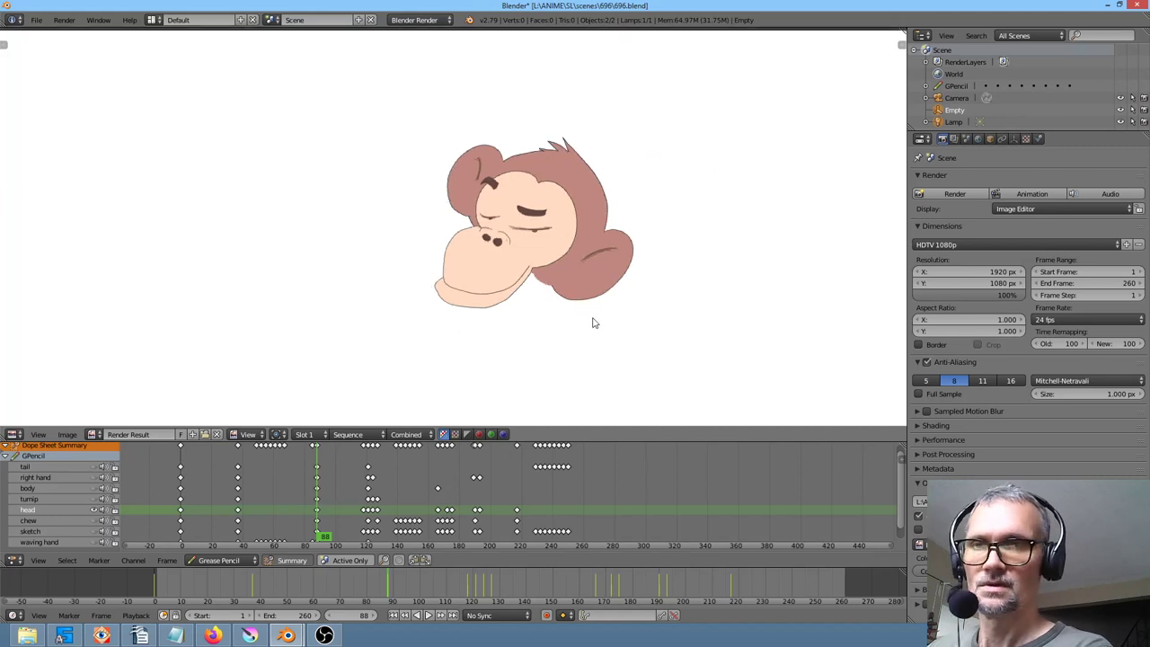
{"action": "key", "text": "Escape"}
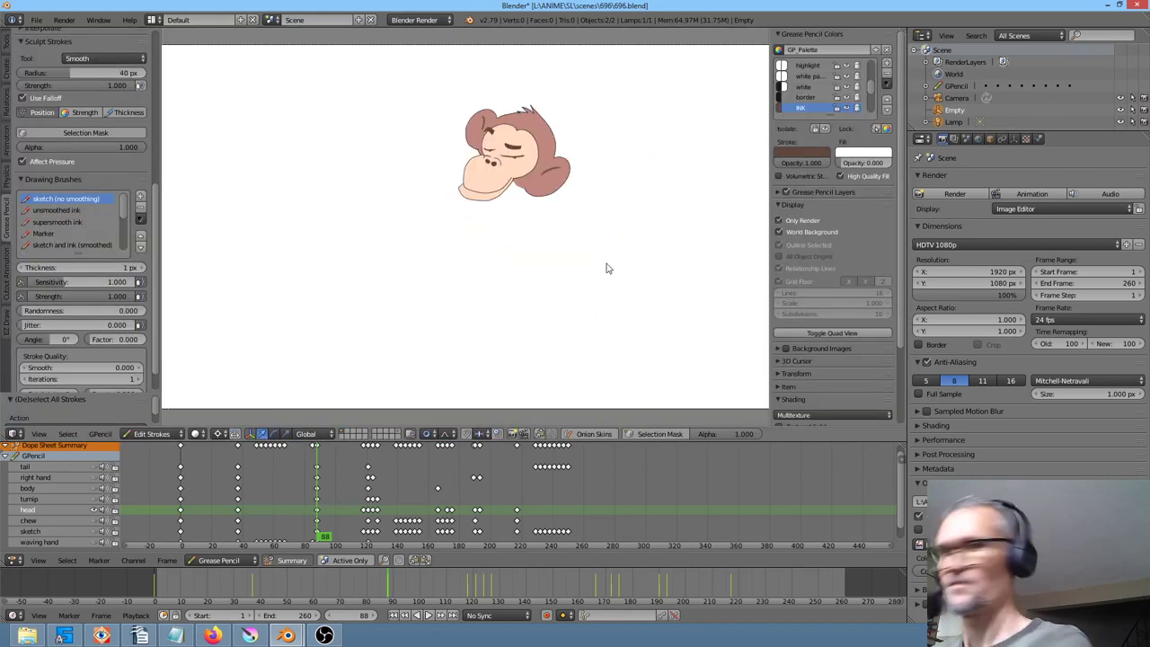
{"action": "key", "text": "ctrl+Right"}
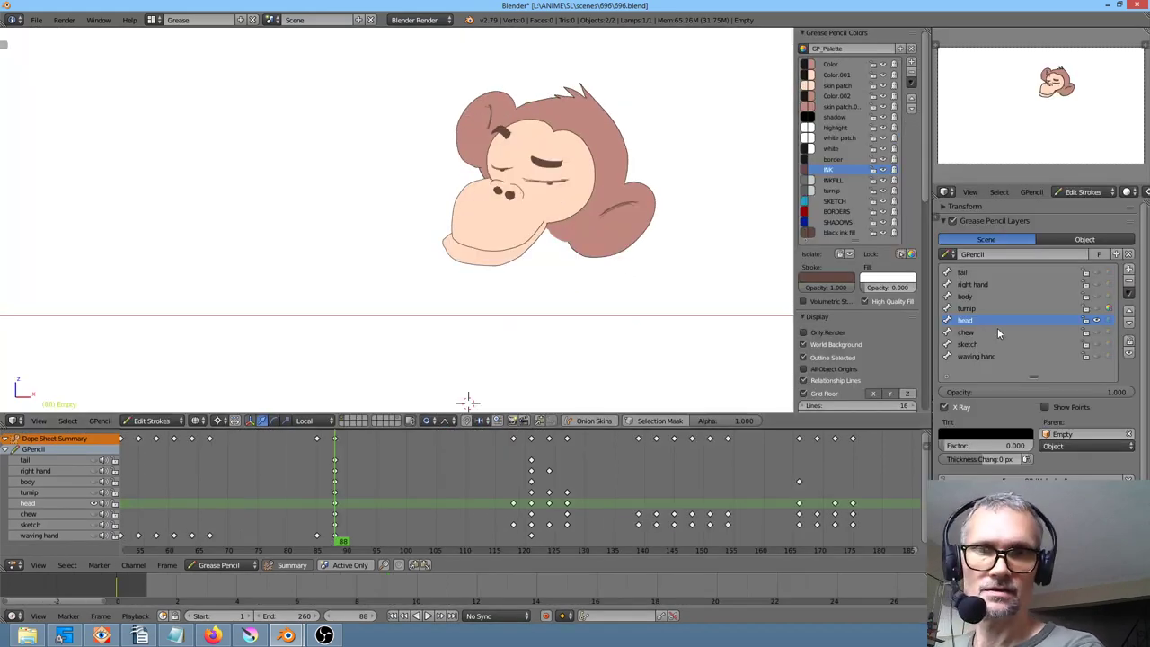
Make the chew layer active and scrub its chewing animation, briefly hiding the head layer
{"action": "left_click", "coordinate": [995, 332]}
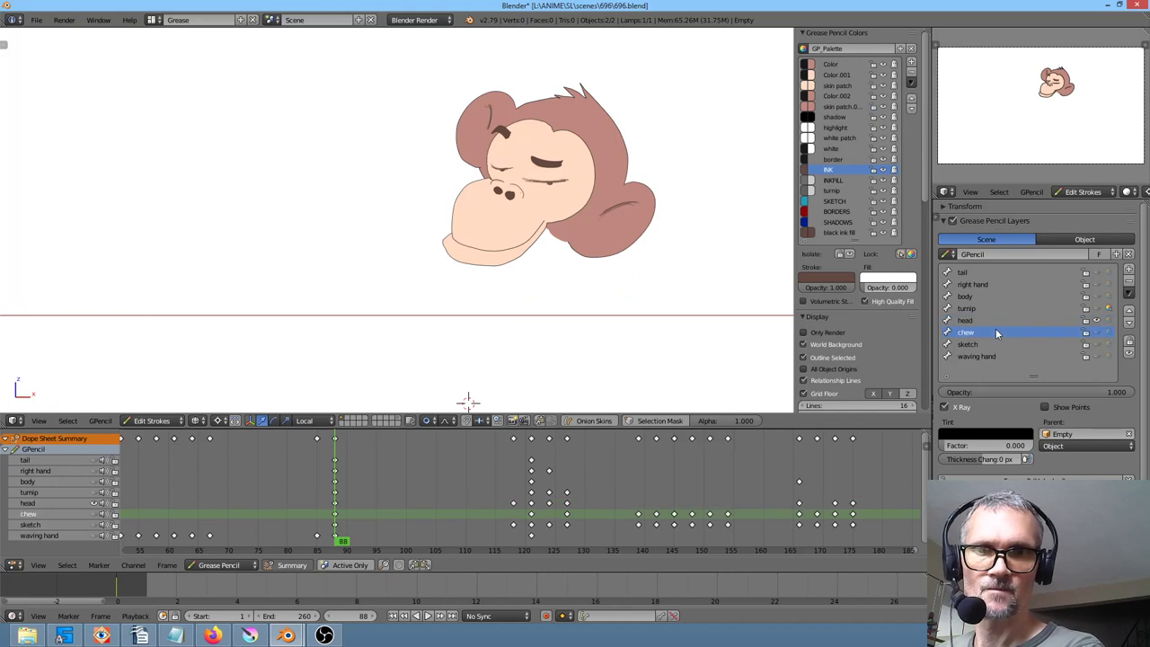
{"action": "mouse_move", "coordinate": [393, 503]}
{"action": "left_mouse_down"}
{"action": "mouse_move", "coordinate": [764, 512]}
{"action": "mouse_move", "coordinate": [676, 512]}
{"action": "mouse_move", "coordinate": [697, 512]}
{"action": "left_mouse_up"}
{"action": "left_click", "coordinate": [1096, 320]}
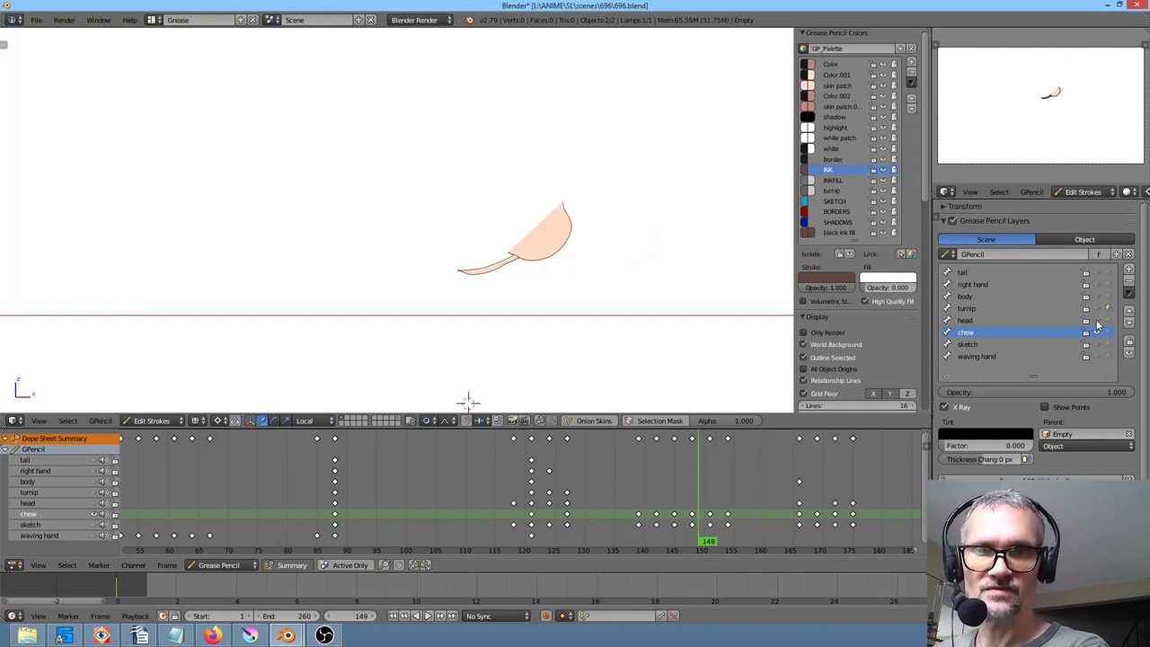
{"action": "mouse_move", "coordinate": [640, 483]}
{"action": "left_mouse_down"}
{"action": "mouse_move", "coordinate": [779, 484]}
{"action": "mouse_move", "coordinate": [593, 472]}
{"action": "mouse_move", "coordinate": [660, 477]}
{"action": "mouse_move", "coordinate": [641, 479]}
{"action": "mouse_move", "coordinate": [661, 489]}
{"action": "mouse_move", "coordinate": [651, 483]}
{"action": "mouse_move", "coordinate": [704, 483]}
{"action": "left_mouse_up"}
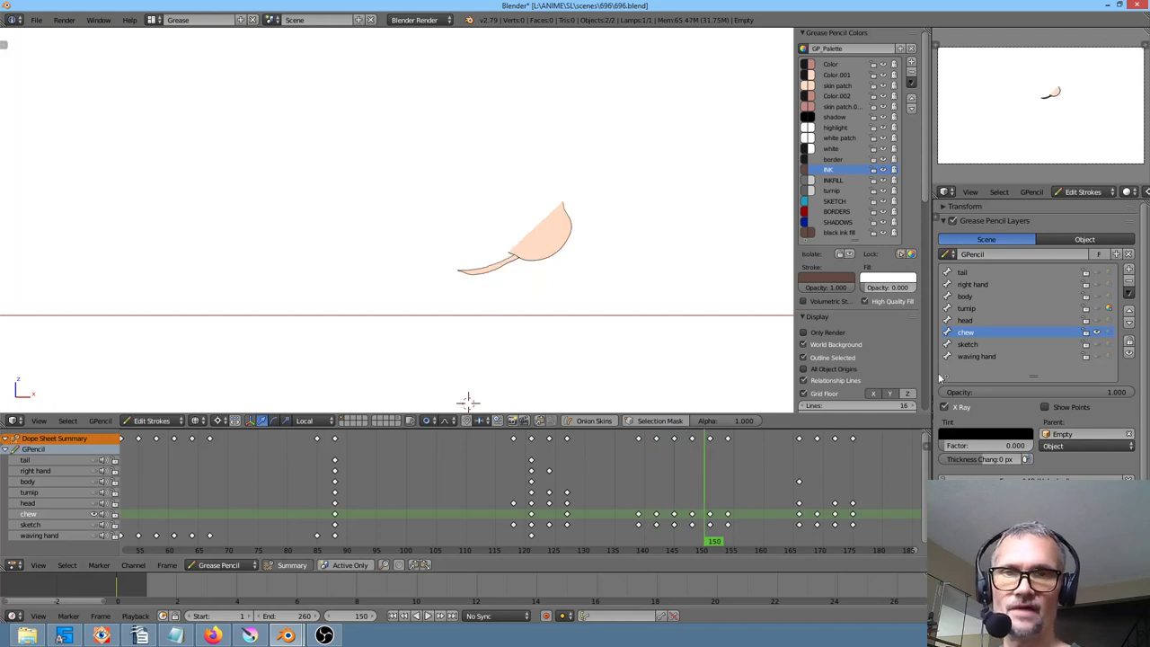
{"action": "left_click", "coordinate": [1096, 320]}
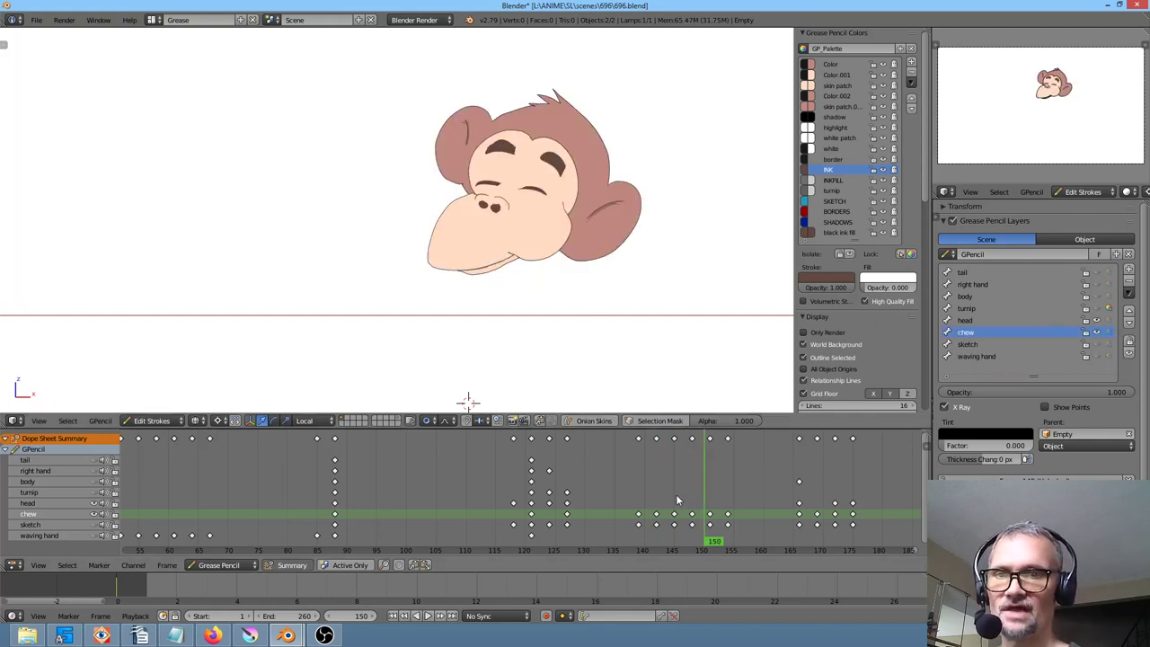
{"action": "left_click", "coordinate": [620, 495]}
{"action": "mouse_move", "coordinate": [619, 495]}
{"action": "left_mouse_down"}
{"action": "mouse_move", "coordinate": [860, 505]}
{"action": "mouse_move", "coordinate": [786, 506]}
{"action": "mouse_move", "coordinate": [859, 505]}
{"action": "mouse_move", "coordinate": [806, 505]}
{"action": "mouse_move", "coordinate": [835, 505]}
{"action": "left_mouse_up"}
{"action": "scroll", "coordinate": [539, 485], "scroll_direction": "down", "scroll_amount": 3}
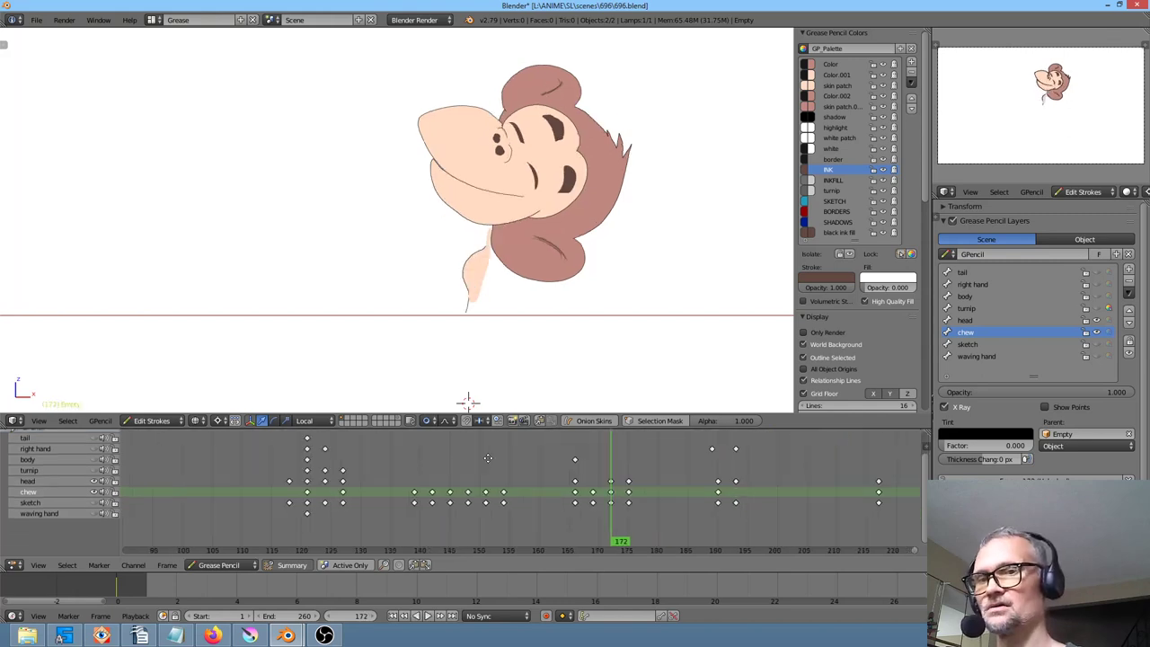
{"action": "middle_click_drag", "start_coordinate": [530, 483], "coordinate": [335, 477]}
{"action": "left_click", "coordinate": [390, 480]}
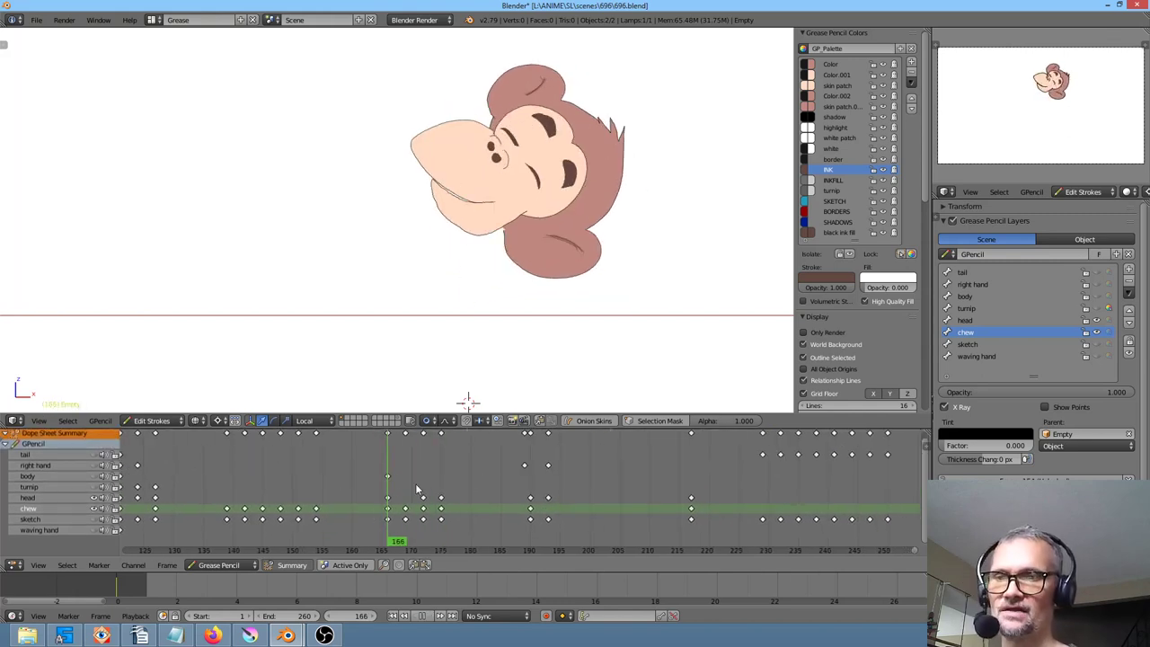
{"action": "left_click", "coordinate": [392, 497]}
{"action": "left_click_drag", "start_coordinate": [392, 496], "coordinate": [577, 508]}
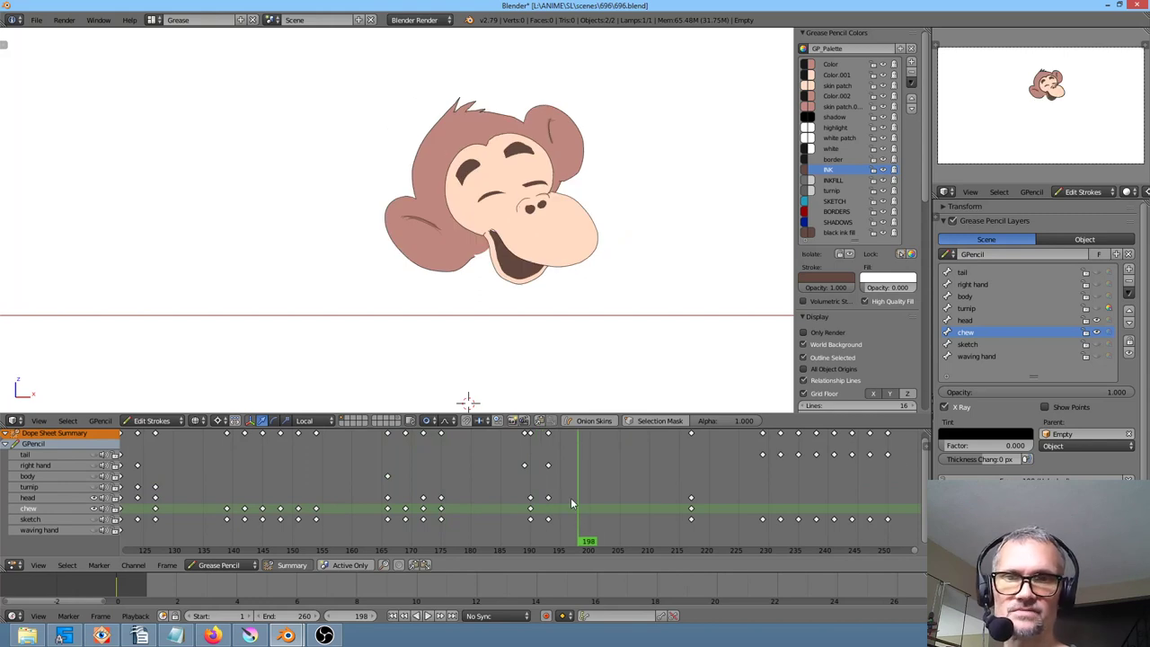
Show the body, right hand and tail layers, hide the sketch, and frame the camera view
{"action": "left_click", "coordinate": [1096, 344]}
{"action": "left_click", "coordinate": [1096, 295]}
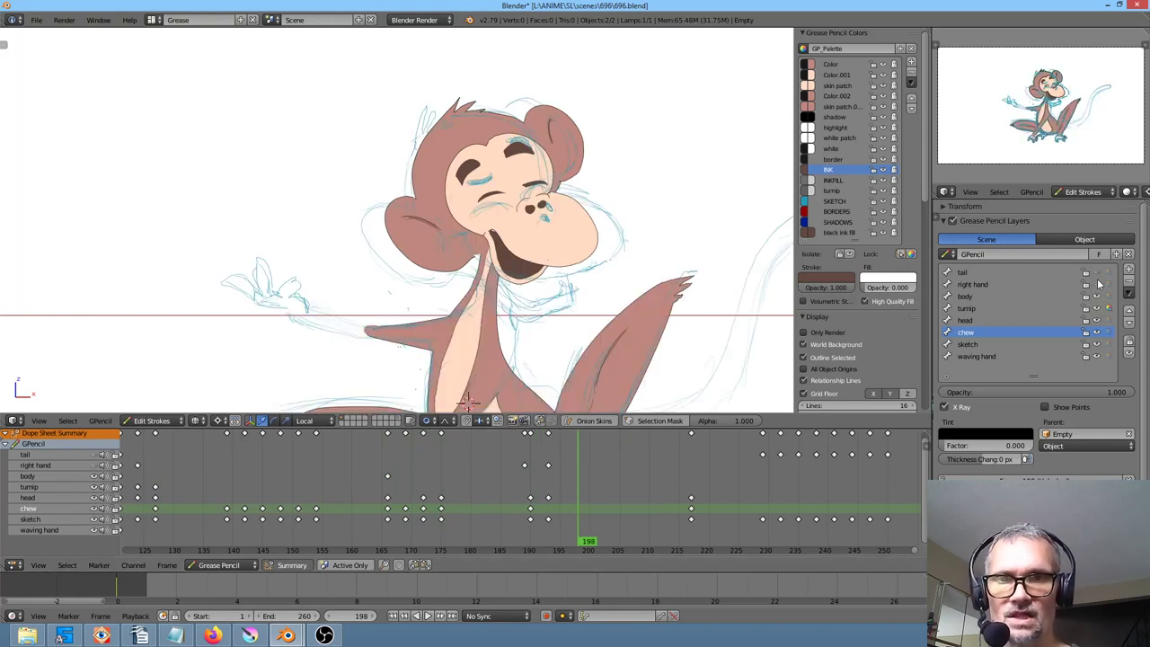
{"action": "left_click", "coordinate": [1096, 284]}
{"action": "left_click", "coordinate": [1096, 271]}
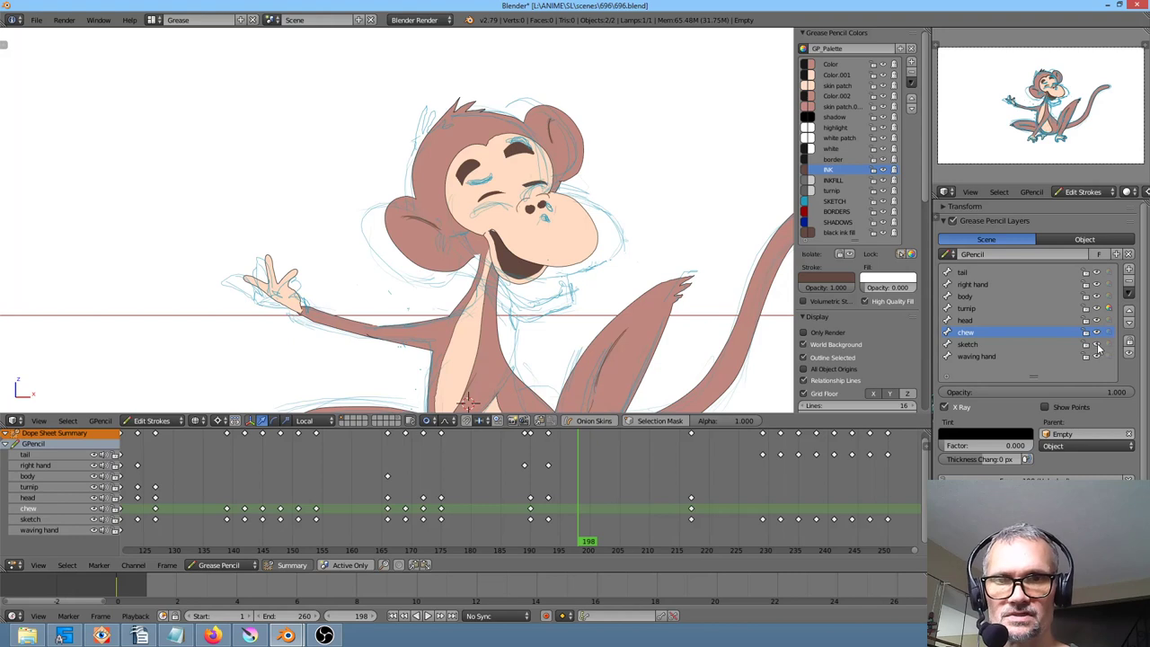
{"action": "left_click", "coordinate": [1096, 344]}
{"action": "key", "text": "Home"}
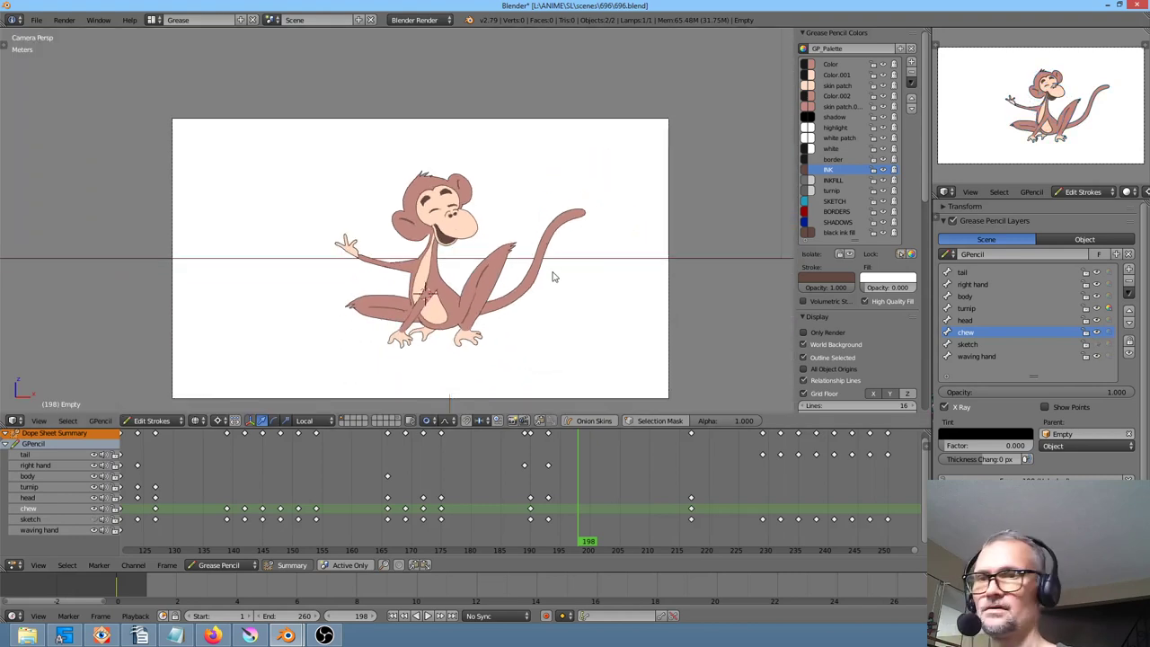
{"action": "key", "text": "Down"}
{"action": "key", "text": "Down"}
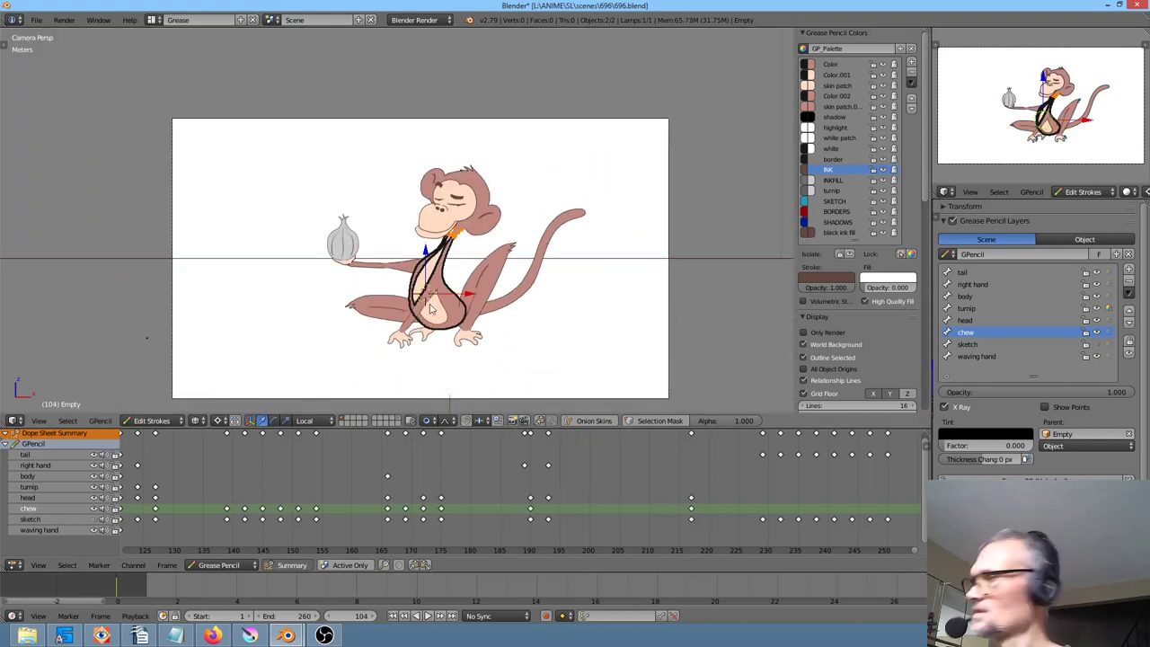
{"action": "key", "text": "alt+a"}
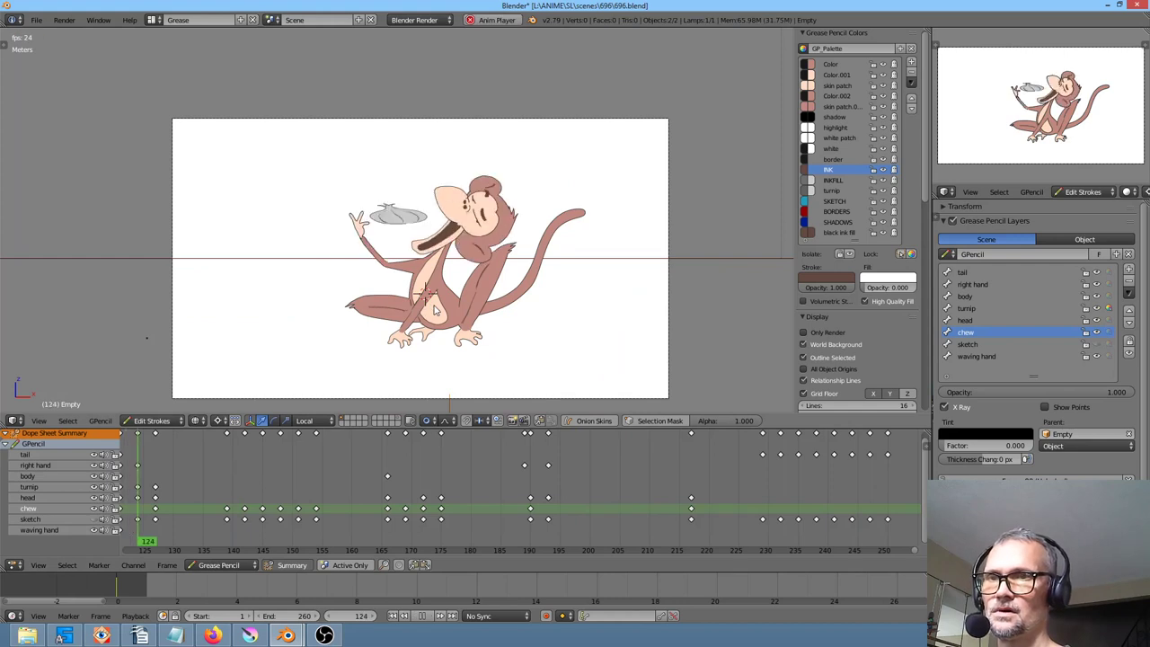
{"action": "key", "text": "Escape"}
{"action": "key", "text": "Home"}
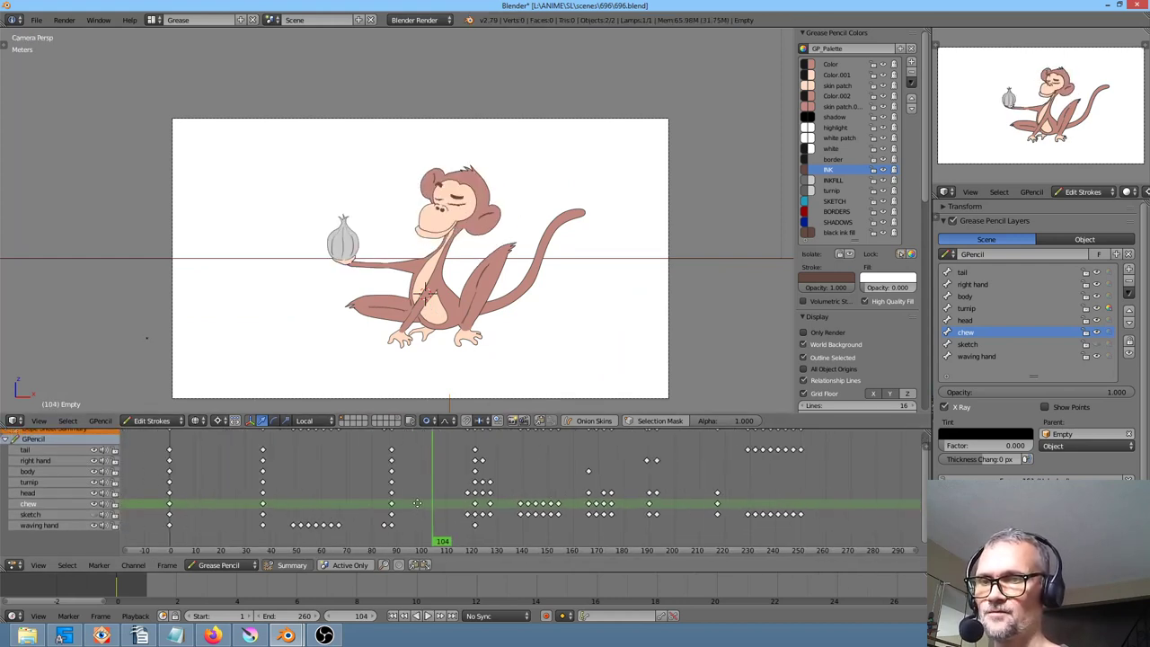
{"action": "scroll", "coordinate": [553, 470], "scroll_direction": "down", "scroll_amount": 3}
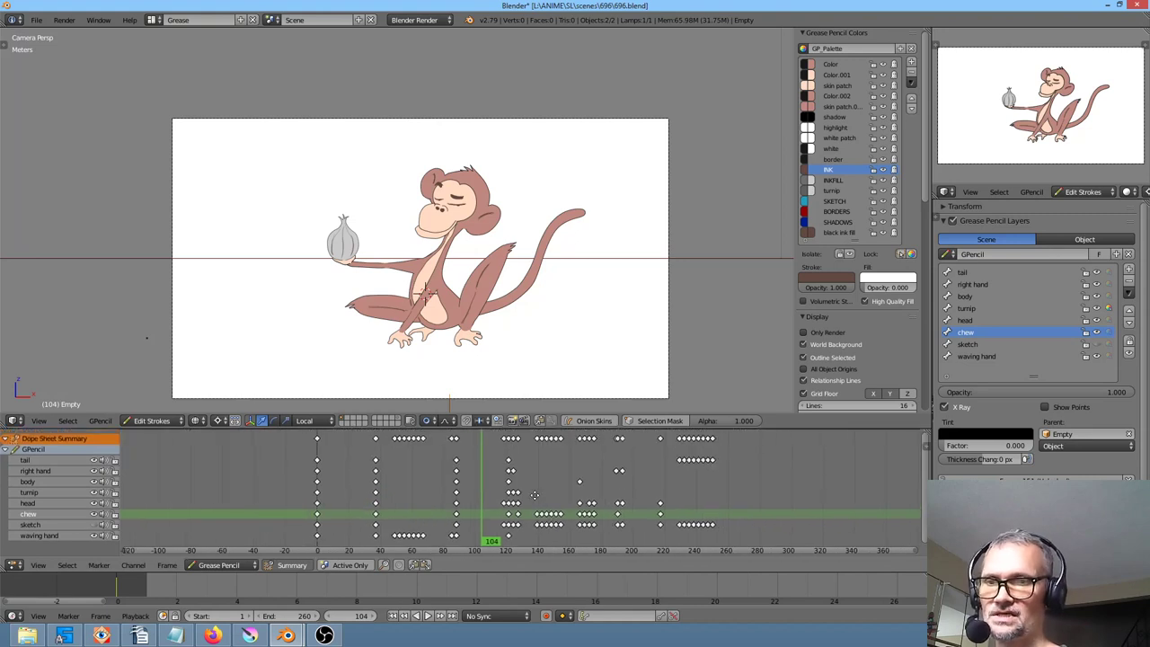
{"action": "scroll", "coordinate": [535, 493], "scroll_direction": "down", "scroll_amount": 1}
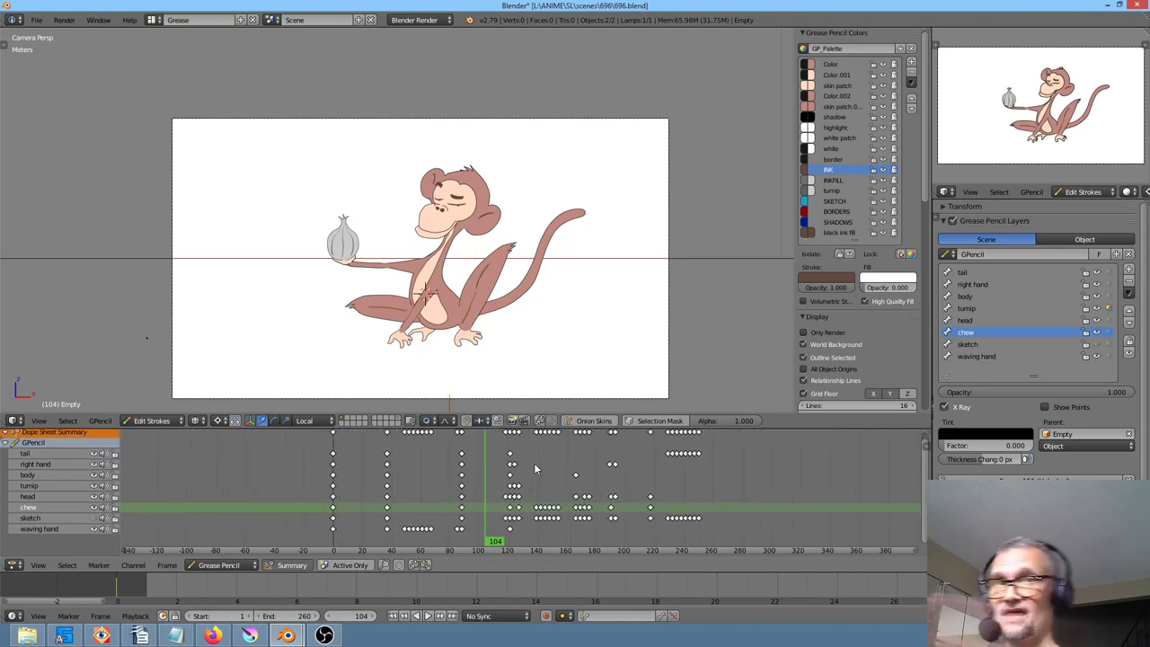
{"action": "left_click", "coordinate": [413, 483]}
{"action": "left_click_drag", "start_coordinate": [405, 486], "coordinate": [462, 488]}
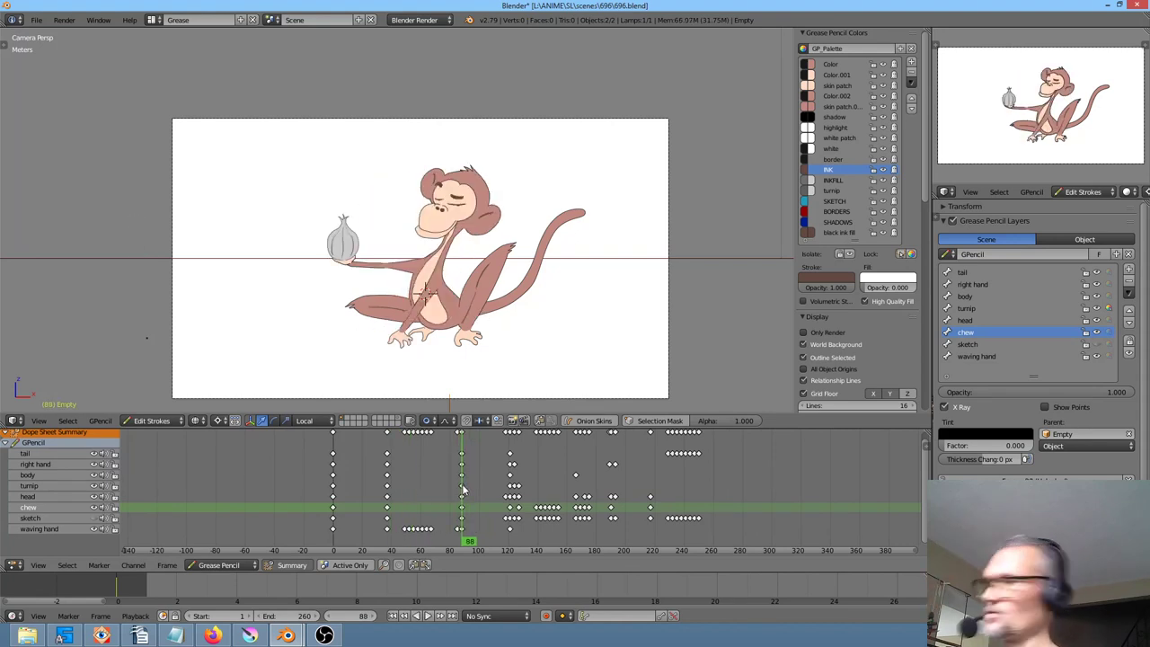
{"action": "key", "text": "a"}
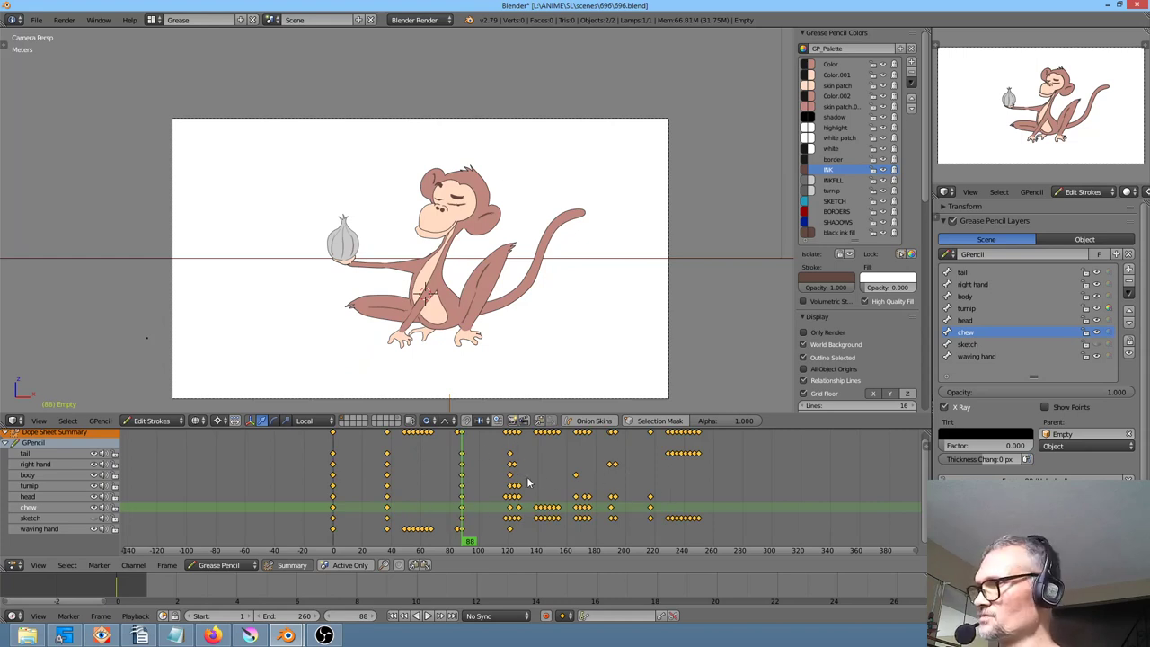
{"action": "key", "text": "g"}
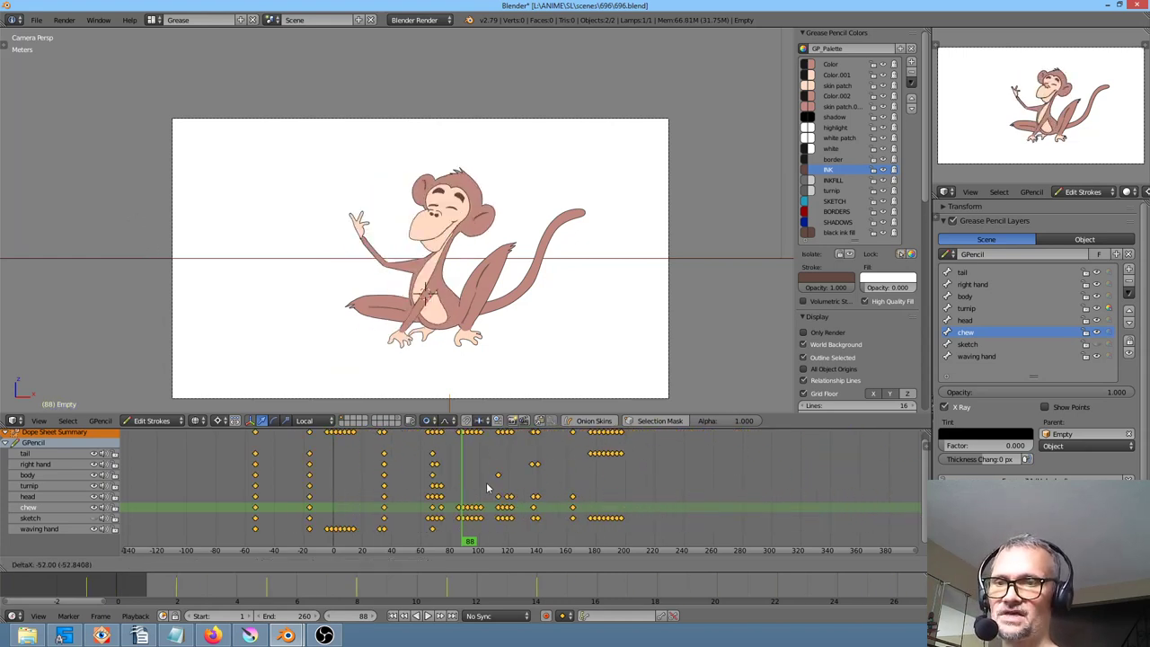
{"action": "right_click", "coordinate": [468, 485]}
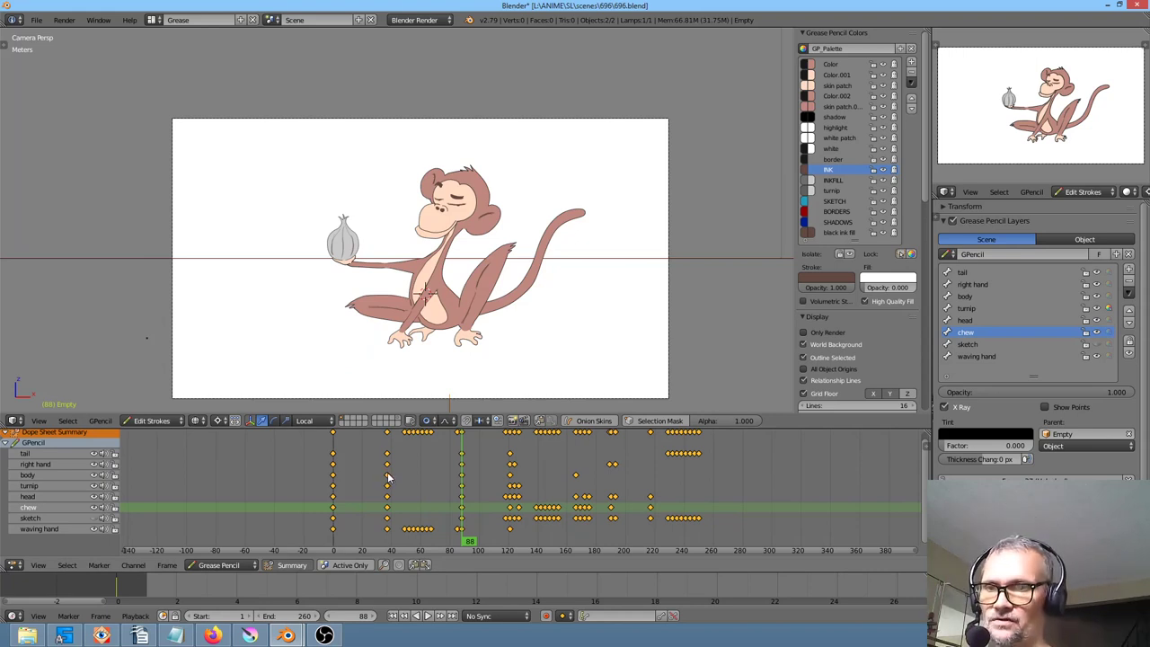
{"action": "left_click", "coordinate": [388, 478]}
{"action": "left_click", "coordinate": [465, 484]}
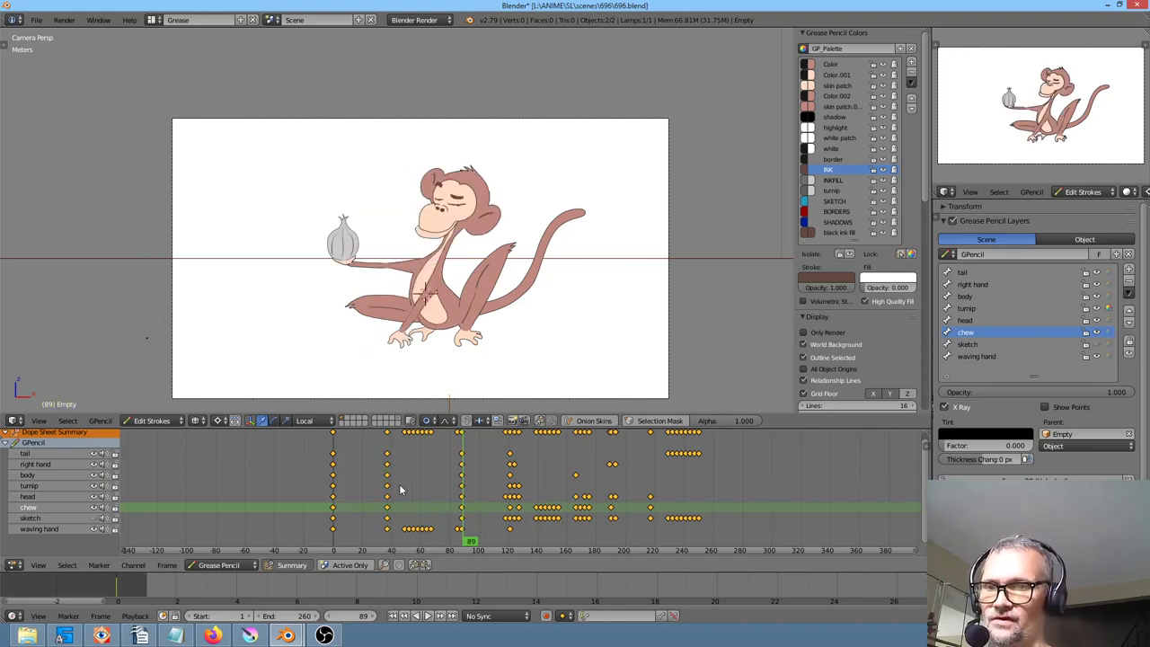
{"action": "left_click", "coordinate": [387, 490]}
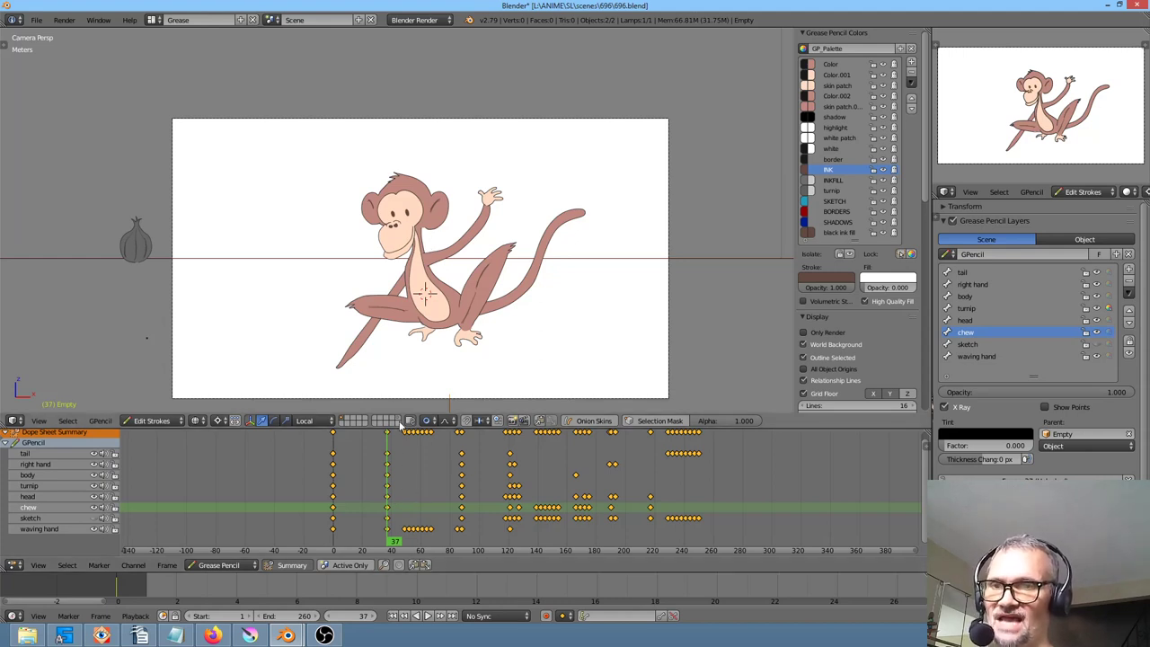
{"action": "left_click_drag", "start_coordinate": [392, 482], "coordinate": [426, 518]}
{"action": "scroll", "coordinate": [425, 517], "scroll_direction": "up", "scroll_amount": 3}
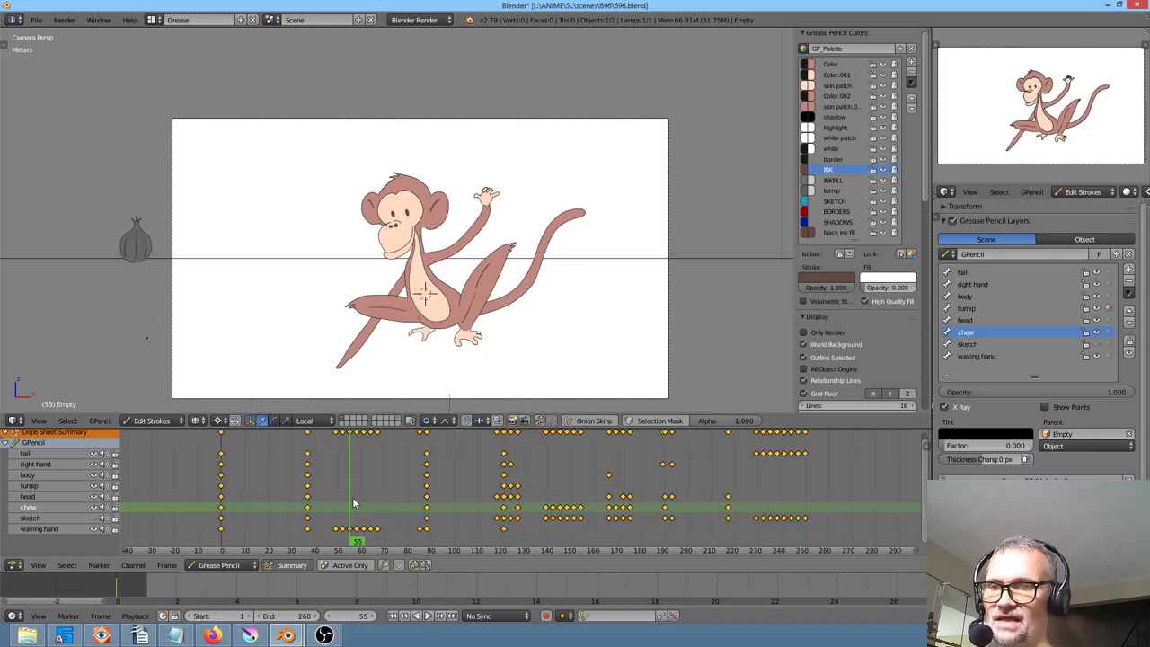
{"action": "left_click_drag", "start_coordinate": [350, 506], "coordinate": [150, 470]}
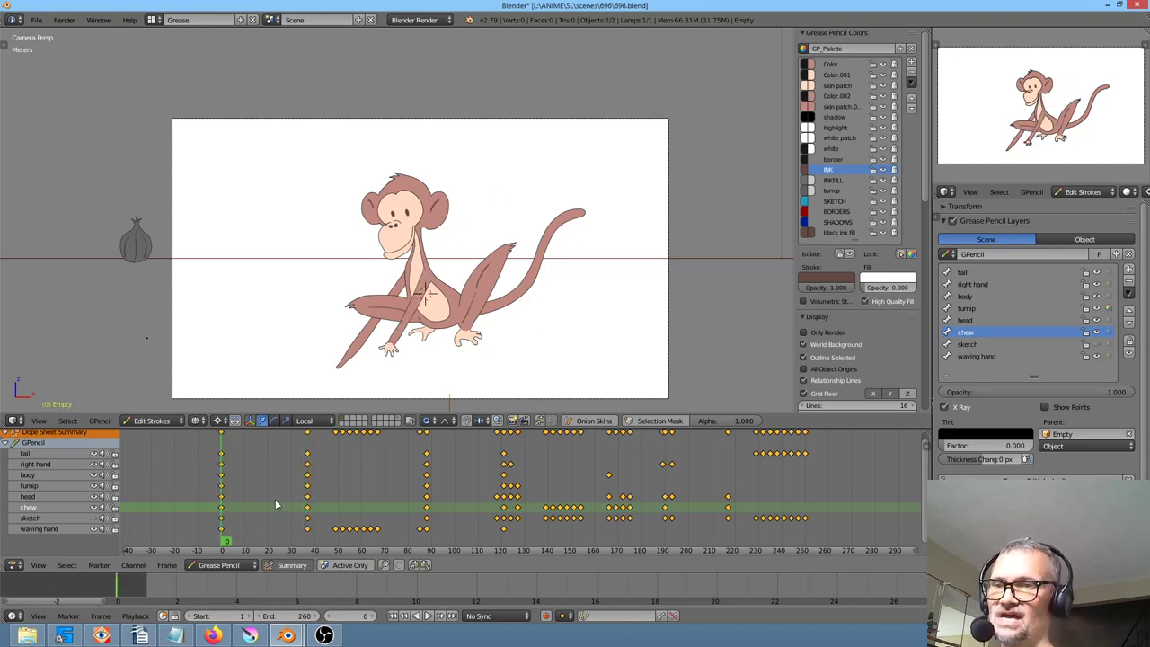
{"action": "right_click", "coordinate": [309, 497]}
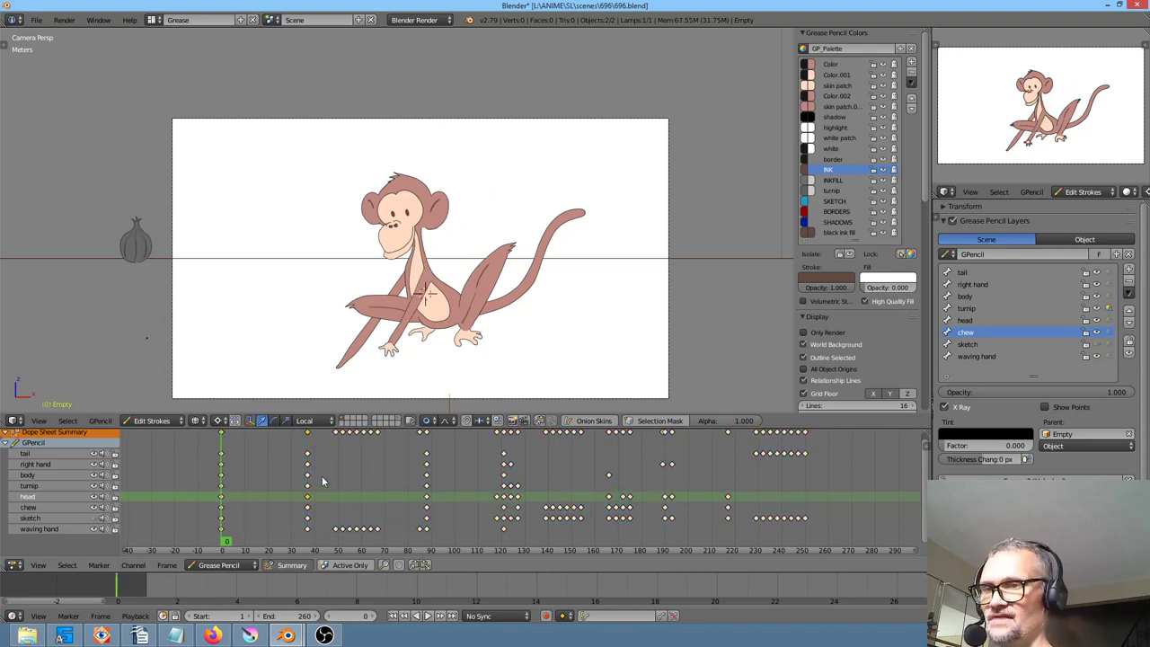
{"action": "key", "text": "b"}
{"action": "left_click_drag", "start_coordinate": [304, 447], "coordinate": [315, 537]}
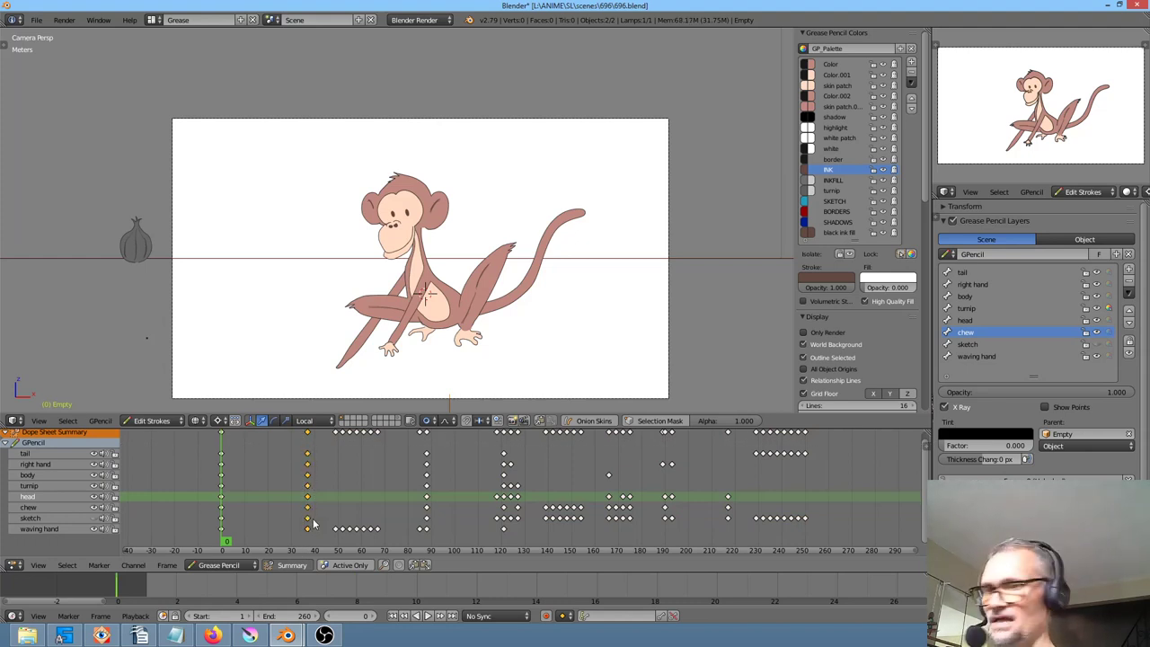
{"action": "key", "text": "g"}
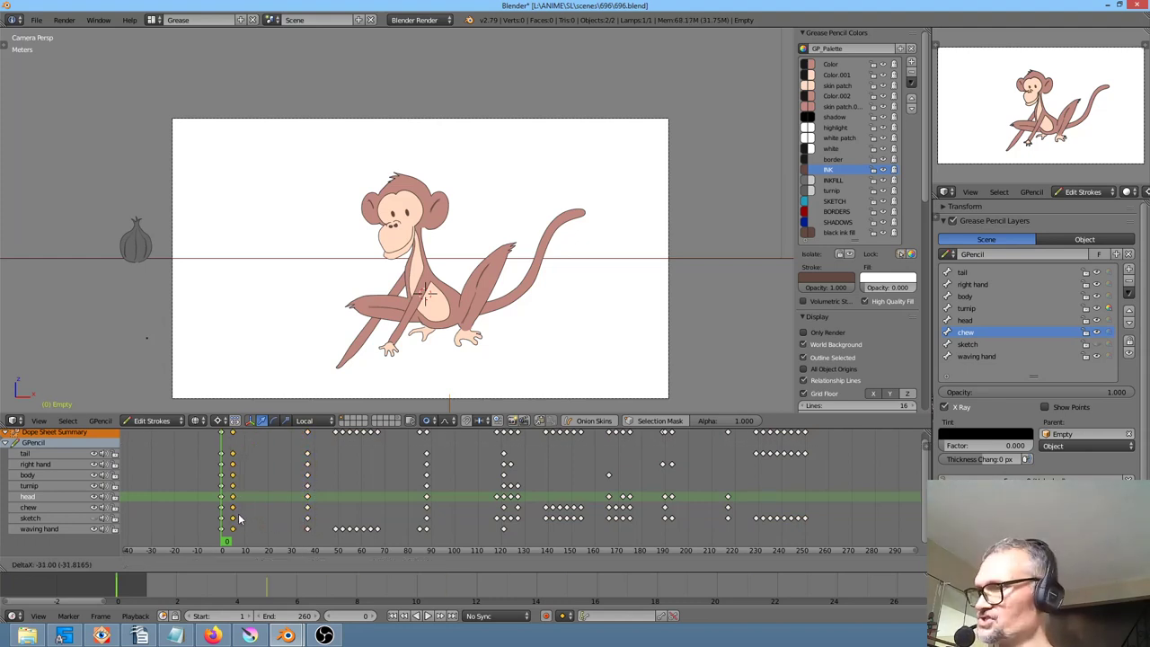
{"action": "key", "text": "Escape"}
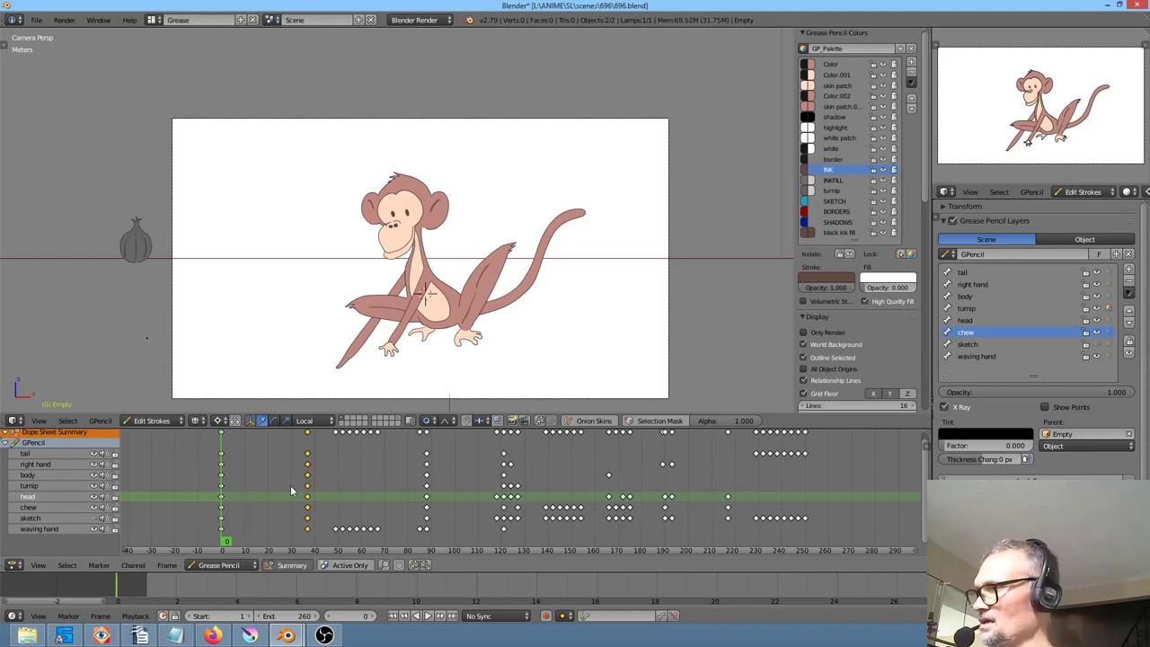
{"action": "key", "text": "a"}
{"action": "key", "text": "a"}
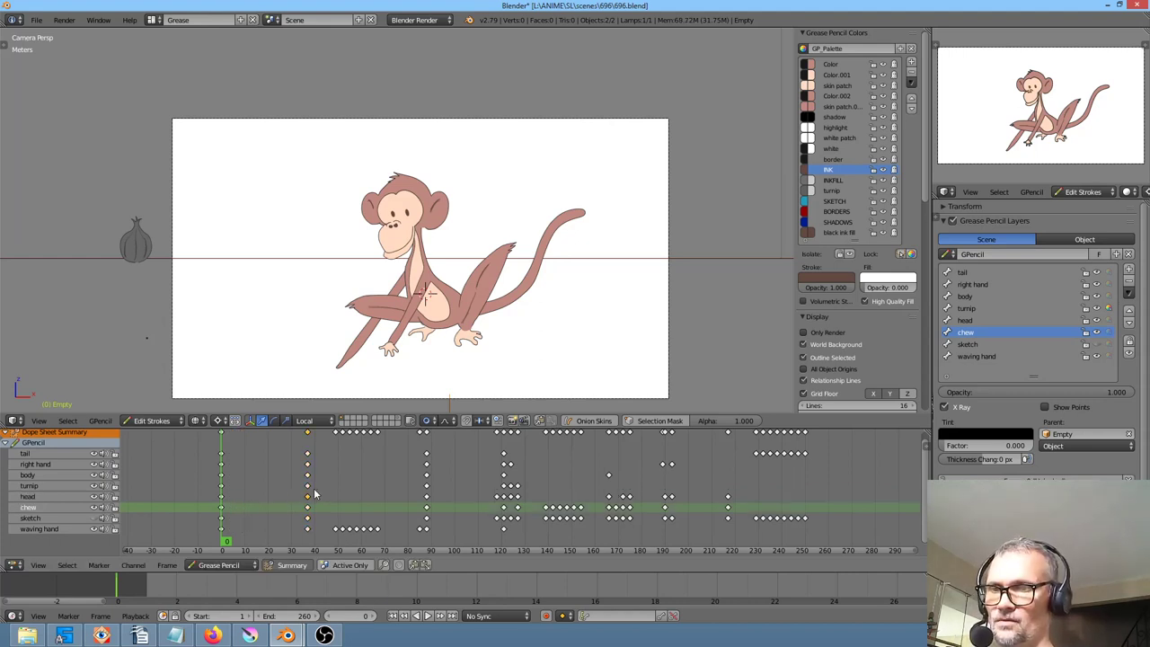
{"action": "left_click", "coordinate": [314, 493]}
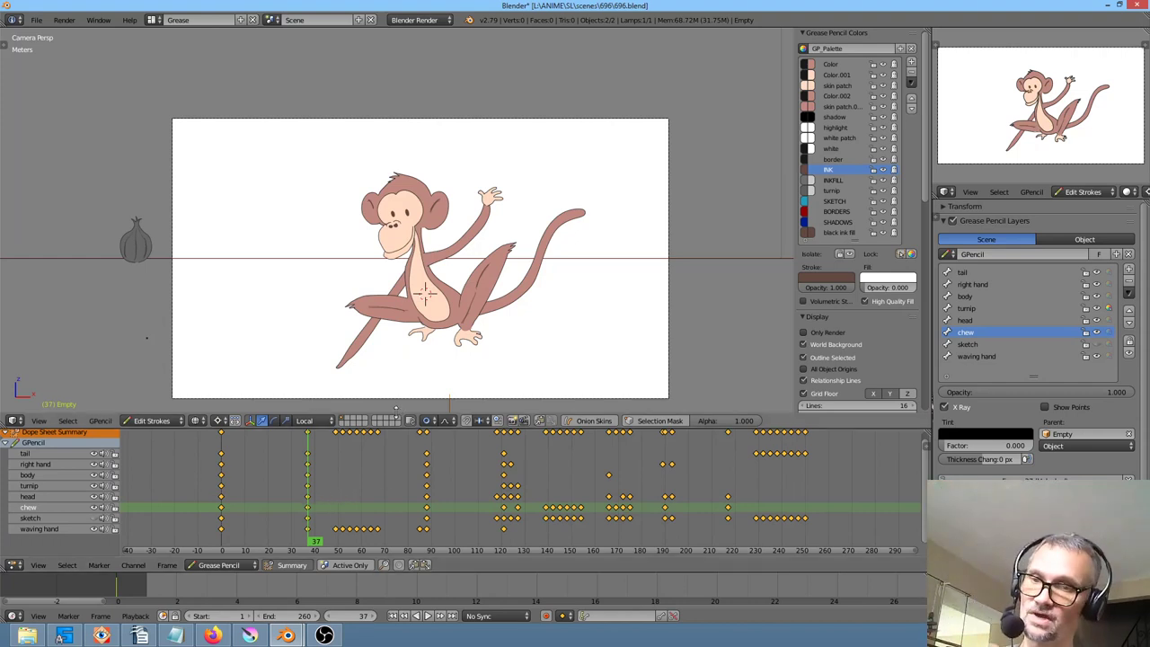
{"action": "scroll", "coordinate": [578, 482], "scroll_direction": "down", "scroll_amount": 4}
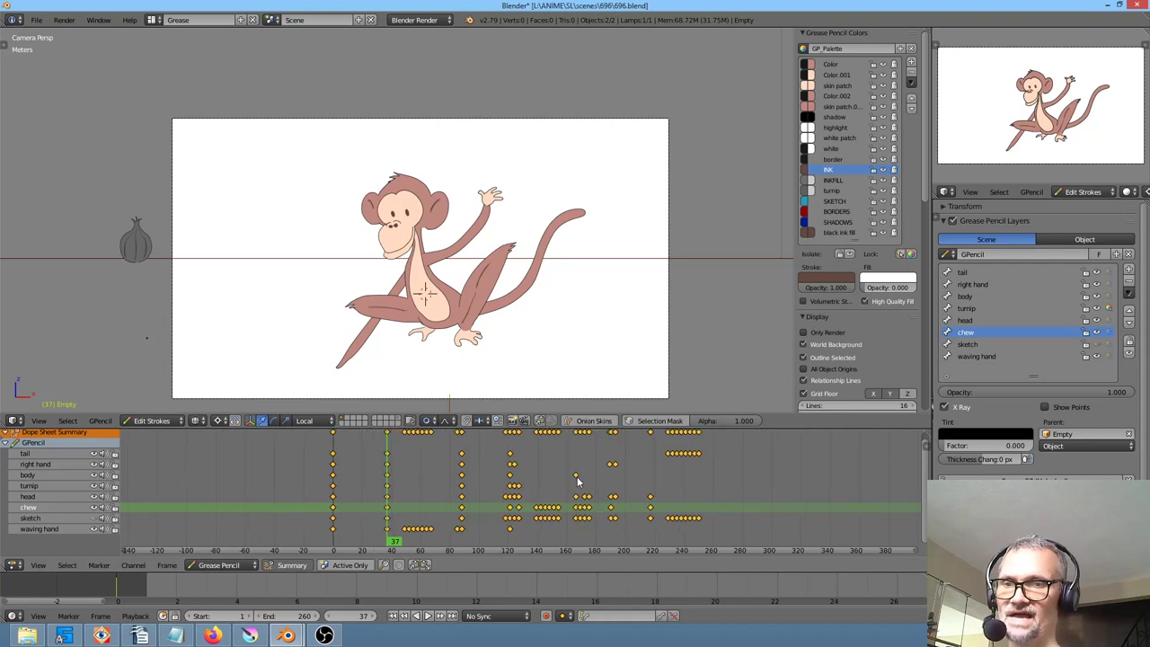
{"action": "scroll", "coordinate": [578, 483], "scroll_direction": "down", "scroll_amount": 3}
{"action": "left_click", "coordinate": [383, 485]}
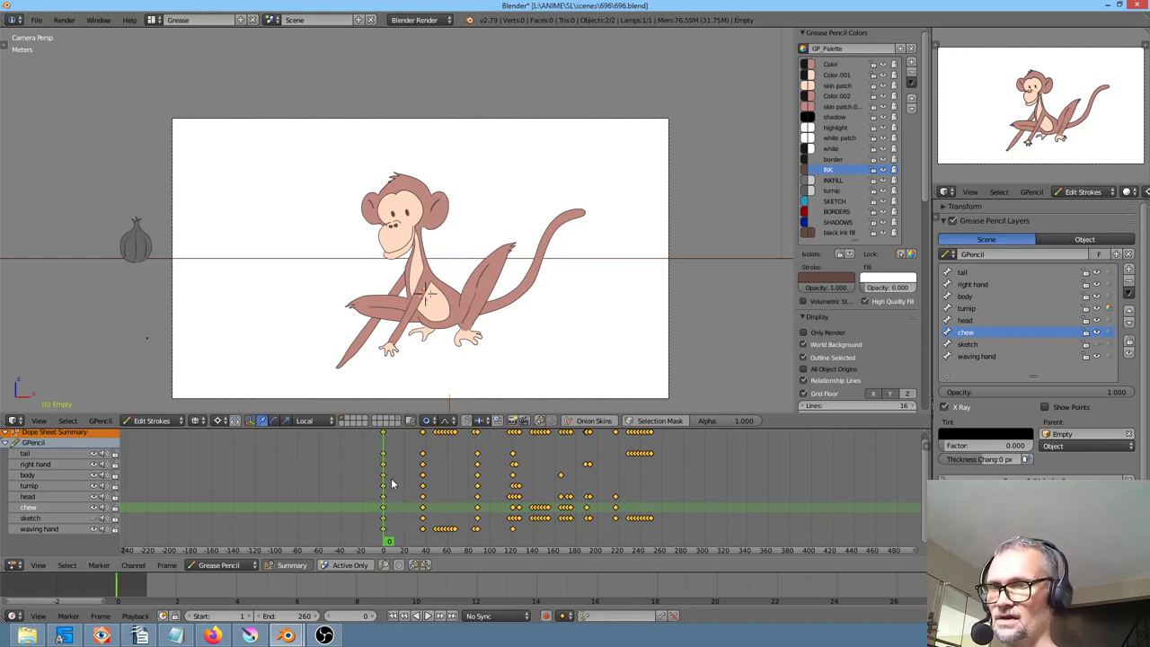
Compress the monkey animation's keyframe timing to 0.33 in the Dope Sheet
{"action": "middle_click_drag", "start_coordinate": [680, 486], "coordinate": [629, 485]}
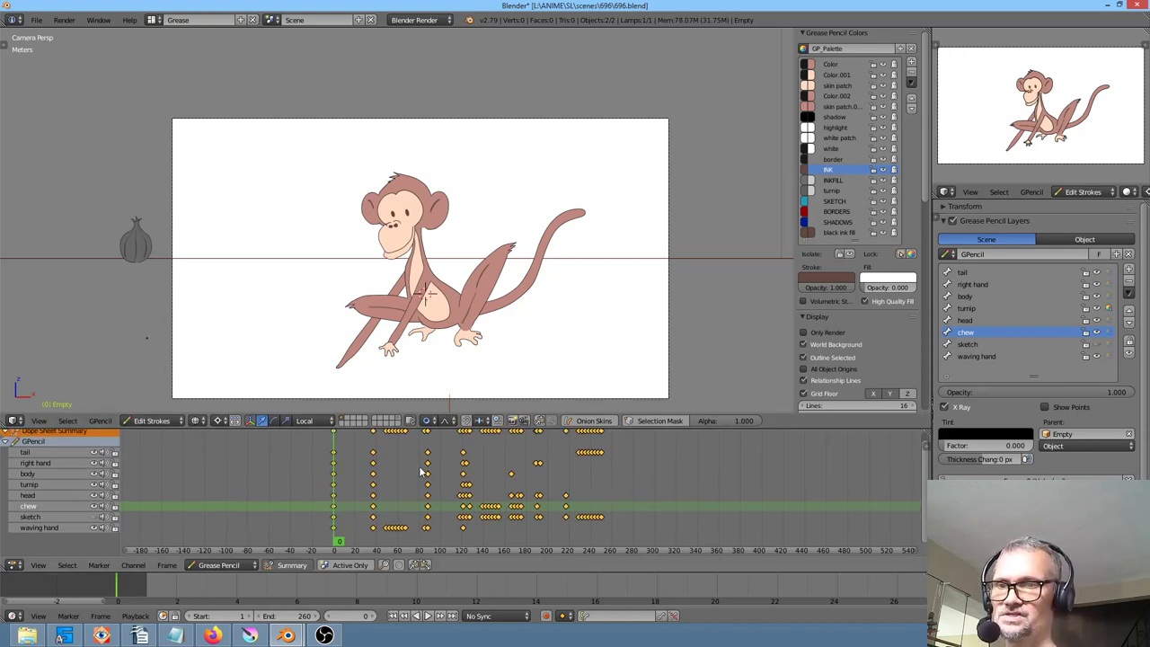
{"action": "mouse_move", "coordinate": [334, 492]}
{"action": "left_mouse_down"}
{"action": "mouse_move", "coordinate": [412, 519]}
{"action": "mouse_move", "coordinate": [275, 521]}
{"action": "left_mouse_up"}
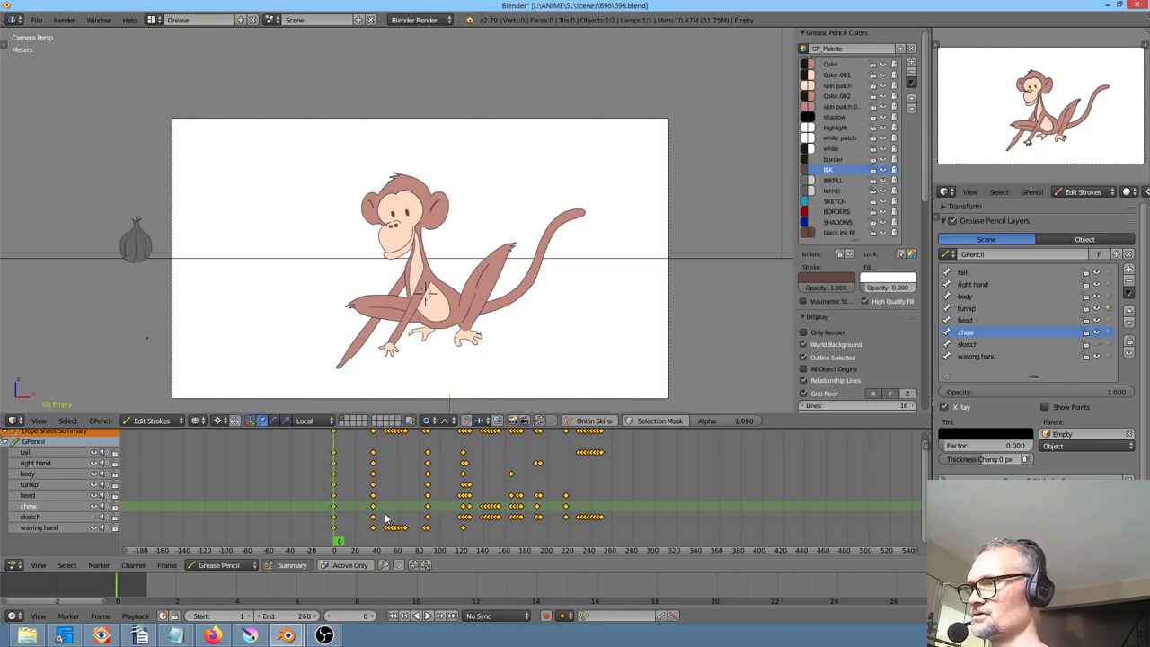
{"action": "key", "text": "s"}
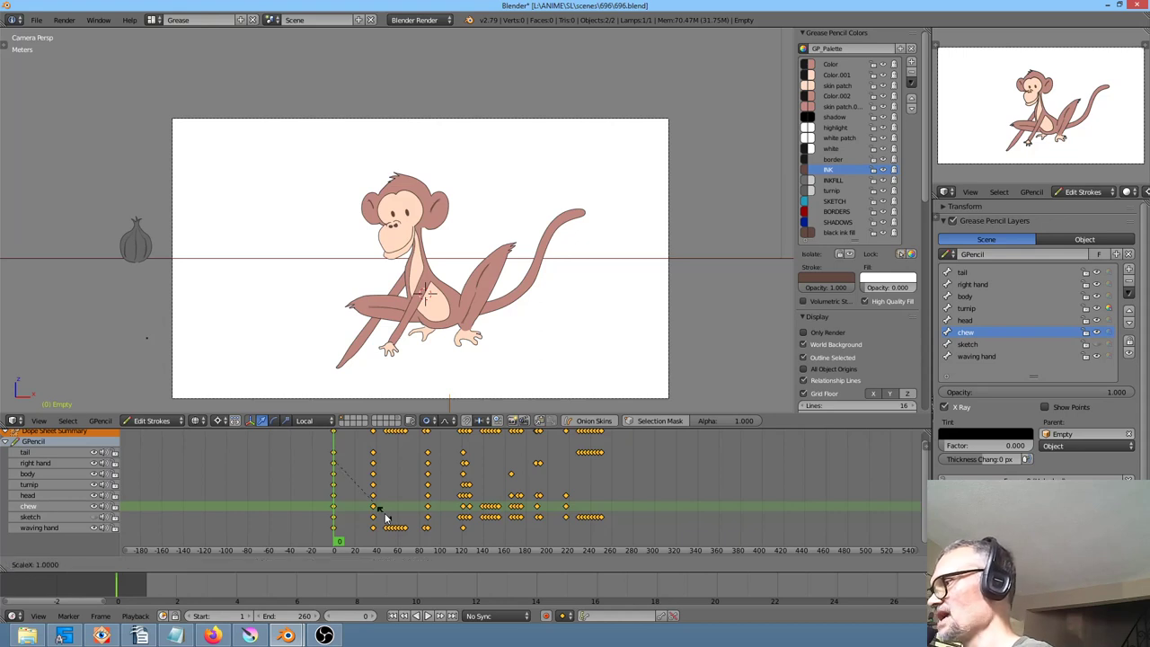
{"action": "type", "text": "0"}
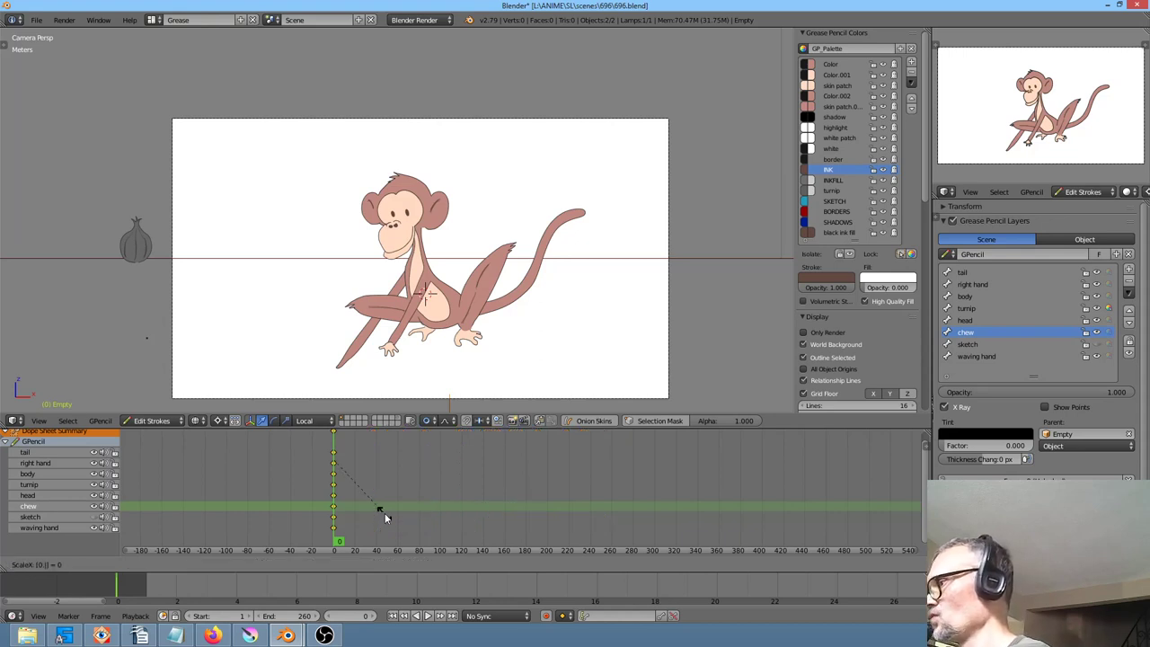
{"action": "type", "text": ".333"}
{"action": "key", "text": "Return"}
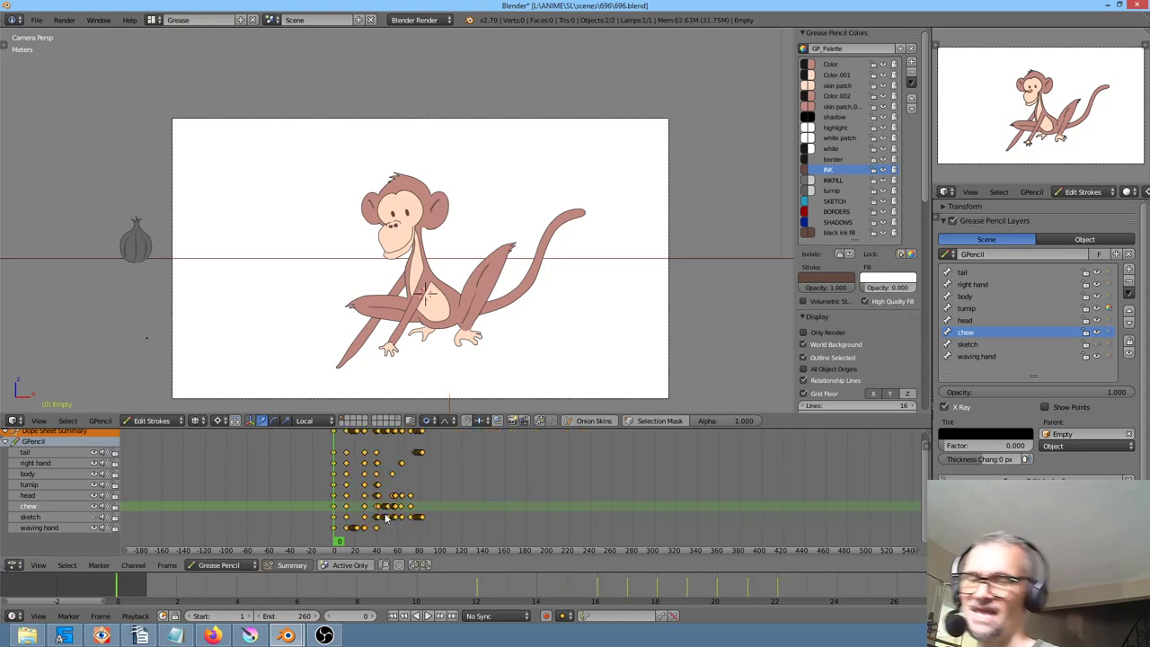
Stretch the compressed keyframes by a factor of 3 and scrub to check the timing
{"action": "middle_click_drag", "start_coordinate": [387, 518], "coordinate": [591, 520], "text": "ctrl"}
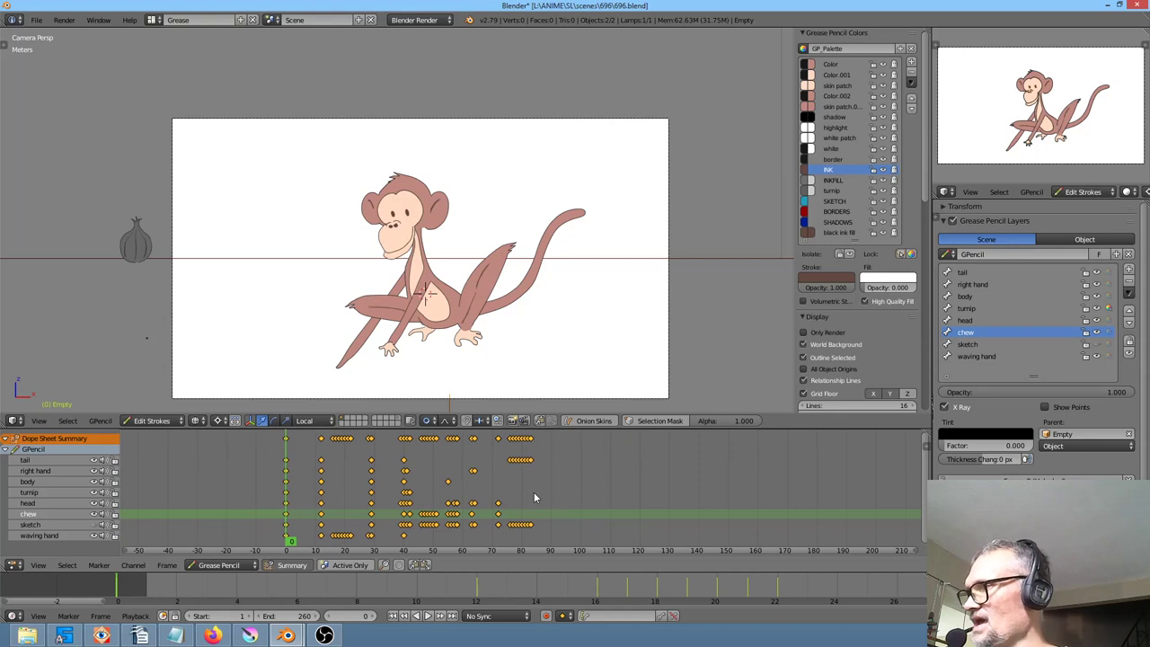
{"action": "type", "text": "s3"}
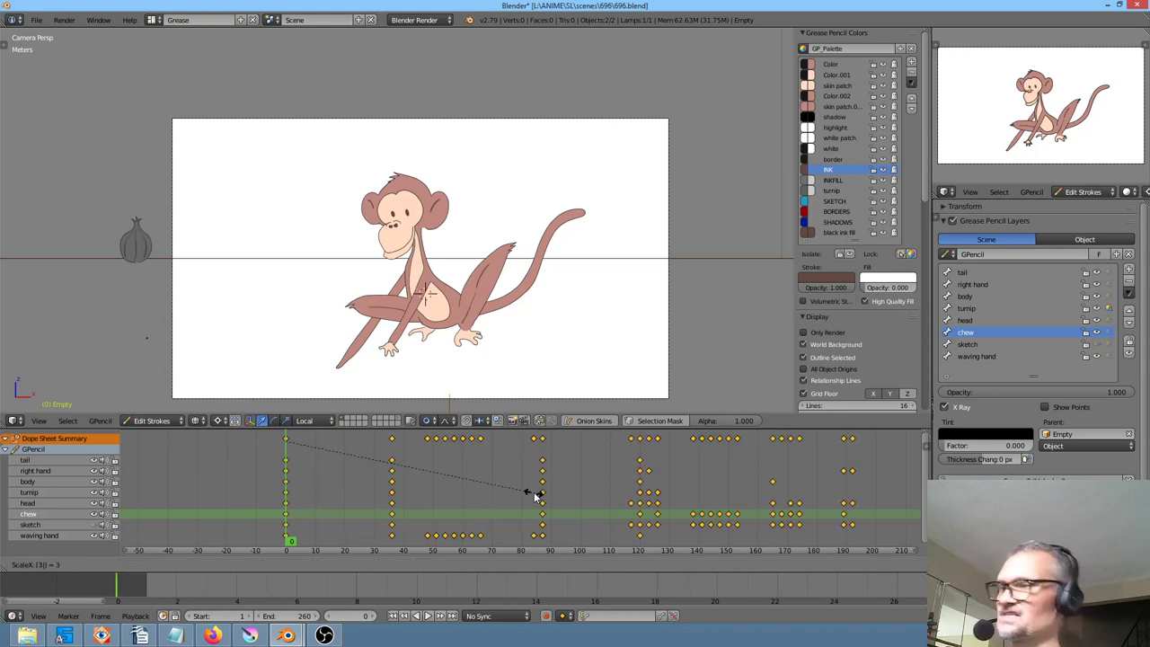
{"action": "key", "text": "Return"}
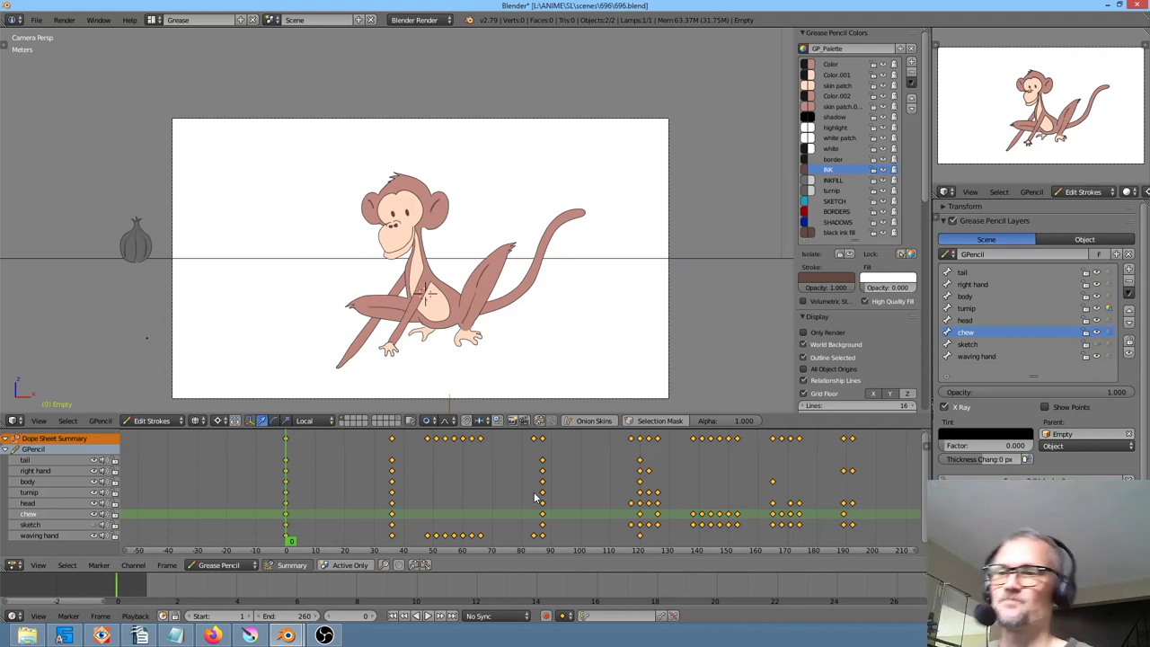
{"action": "left_click_drag", "start_coordinate": [315, 501], "coordinate": [579, 476]}
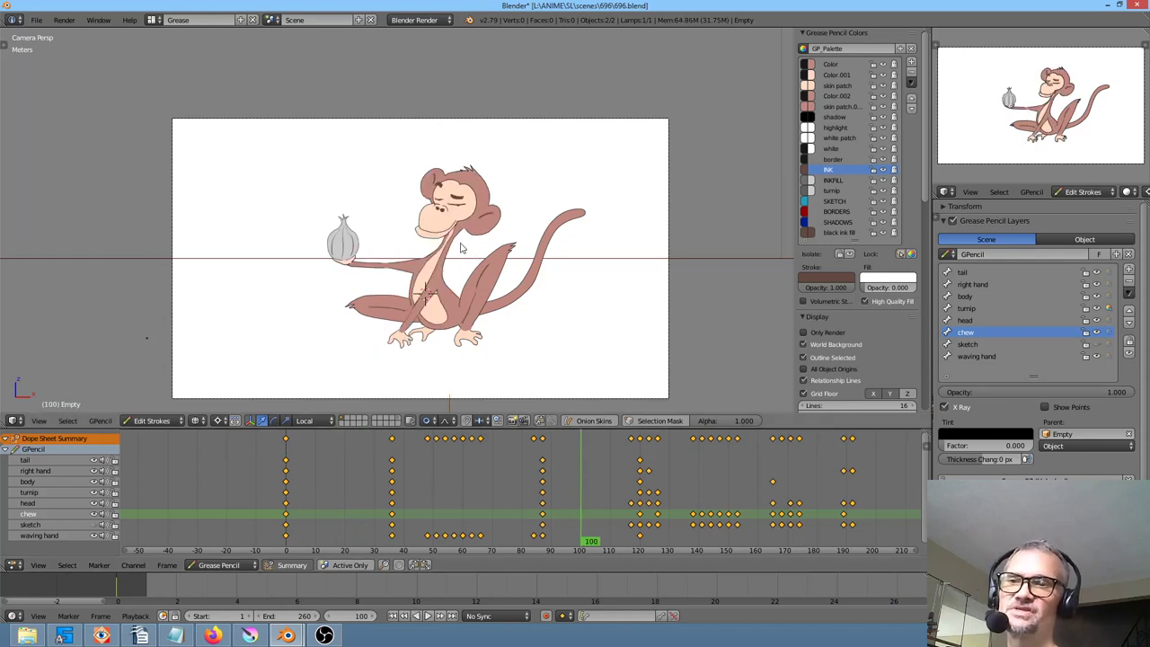
Quit the 696.blend monkey file without saving and bring Krita's tree.png painting forward
{"action": "scroll", "coordinate": [459, 248], "scroll_direction": "up", "scroll_amount": 4}
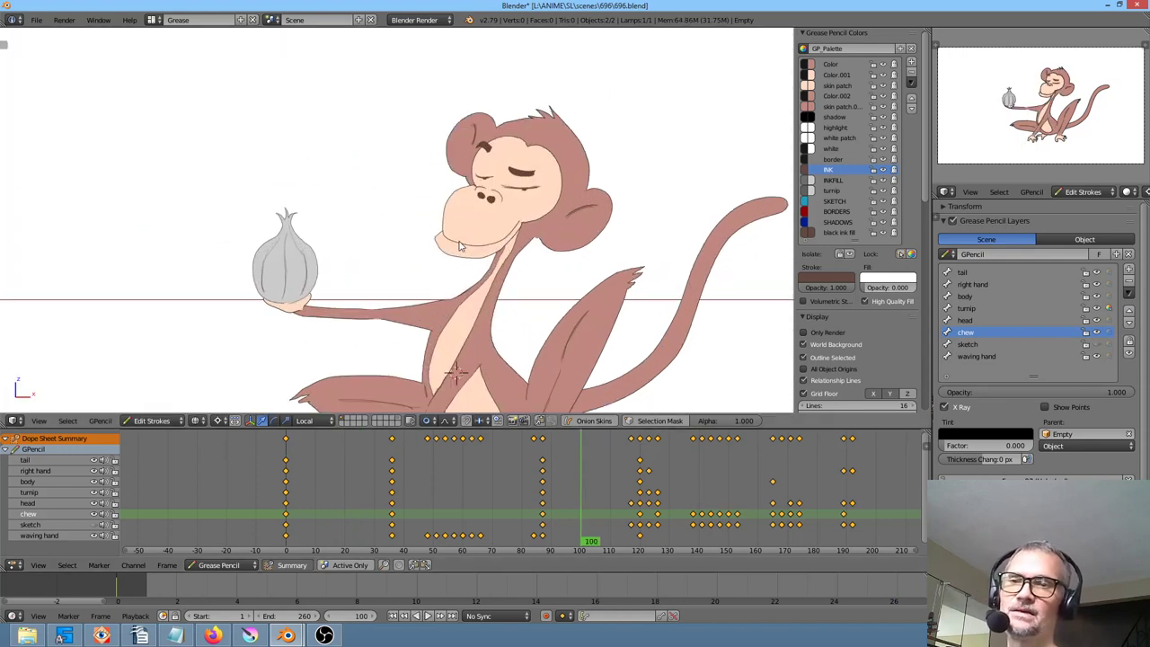
{"action": "scroll", "coordinate": [459, 248], "scroll_direction": "down", "scroll_amount": 4}
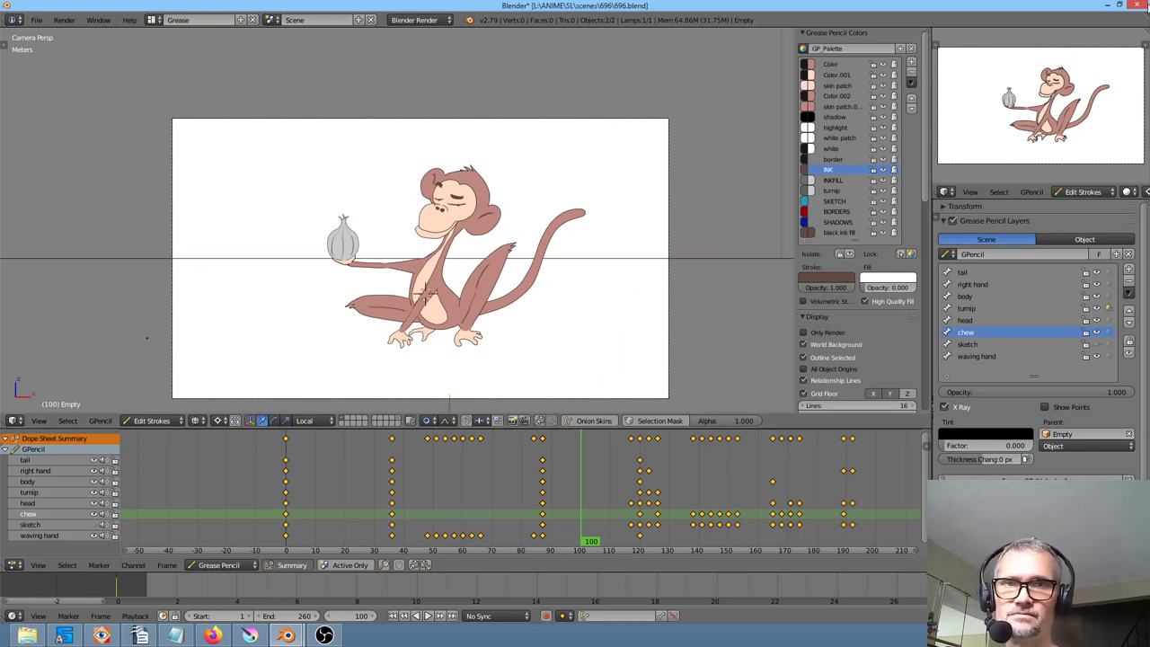
{"action": "left_click", "coordinate": [1138, 7]}
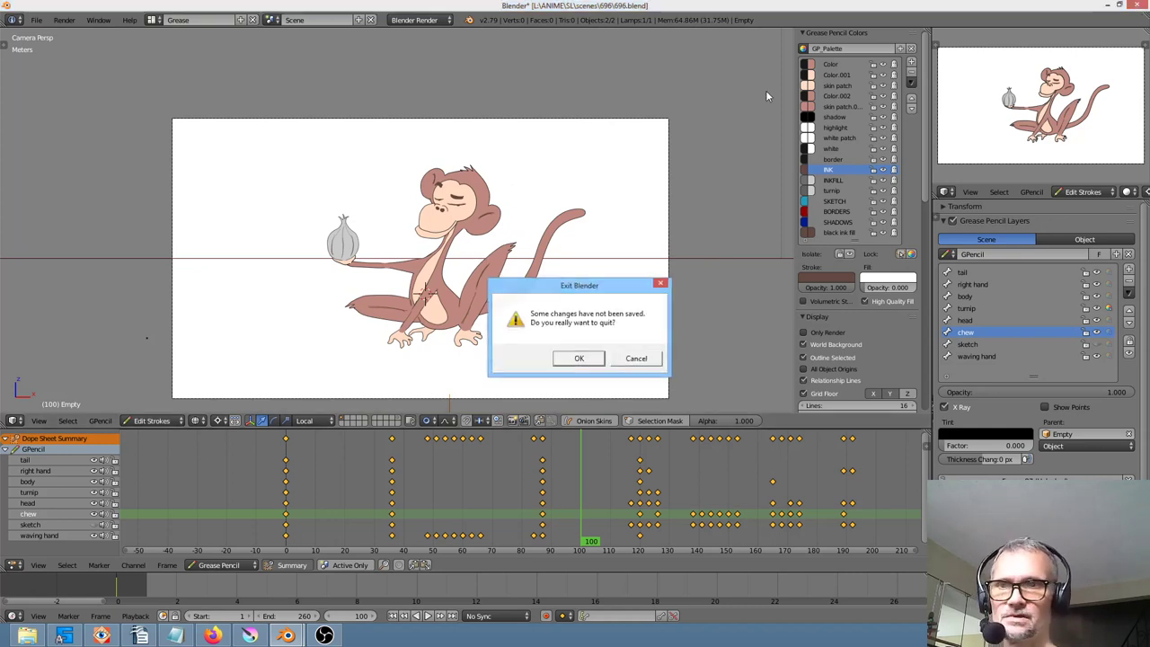
{"action": "left_click", "coordinate": [580, 359]}
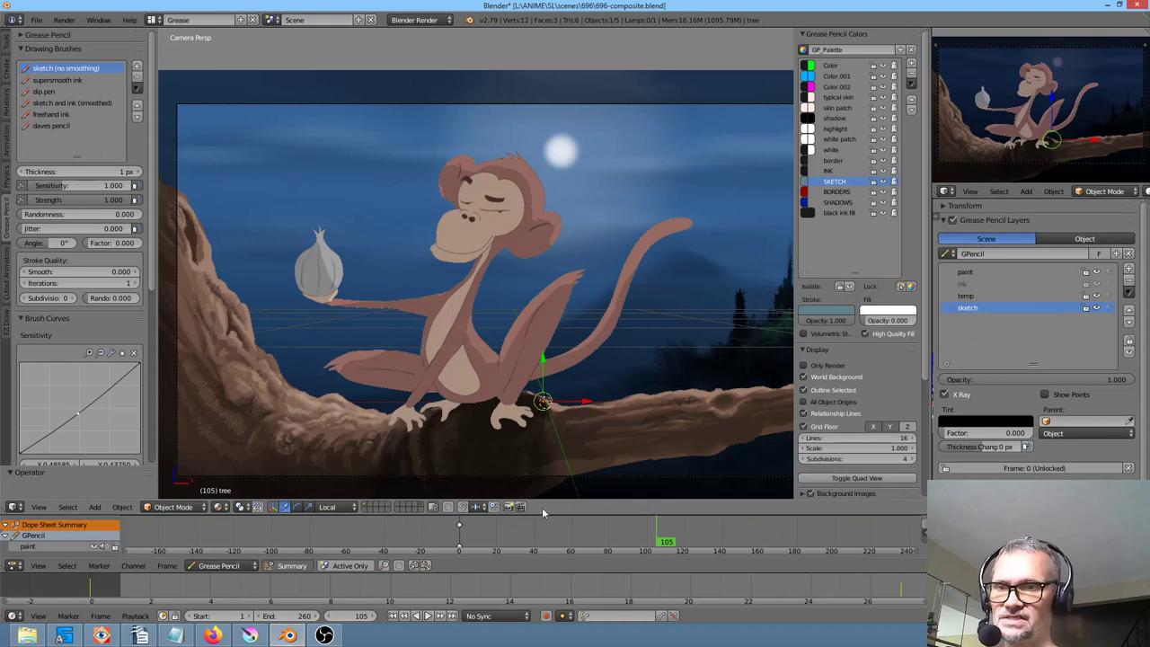
{"action": "left_click", "coordinate": [251, 635]}
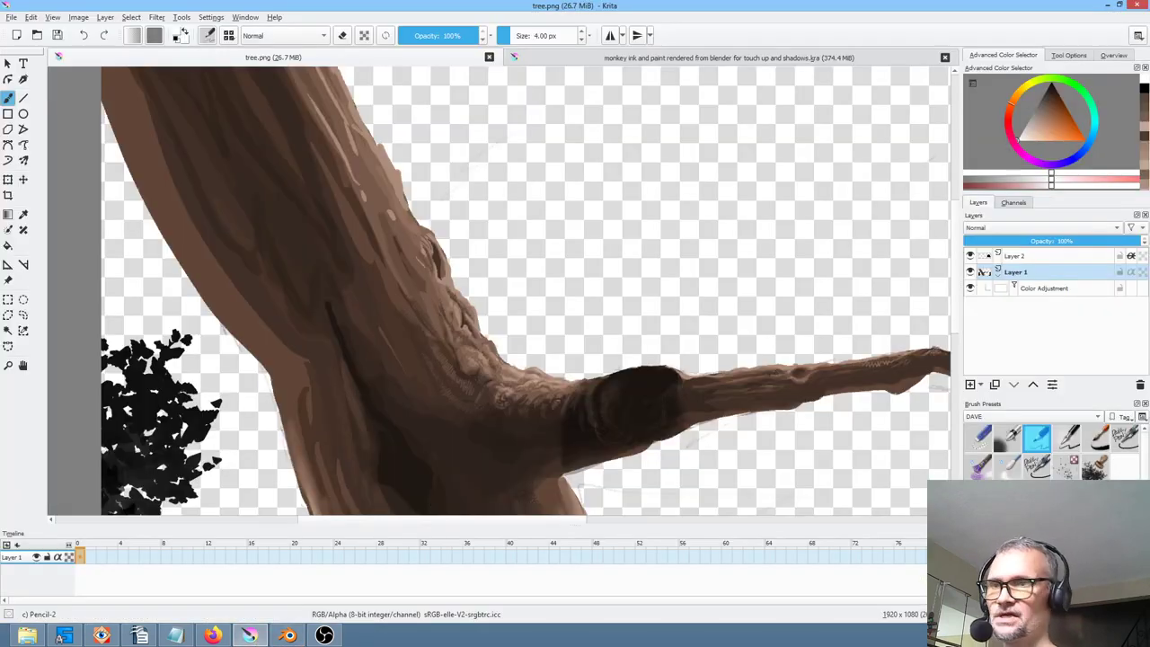
Switch to the monkey touch-up document in Krita and reset the canvas zoom to 100%
{"action": "left_click", "coordinate": [605, 58]}
{"action": "key", "text": "ctrl+plus"}
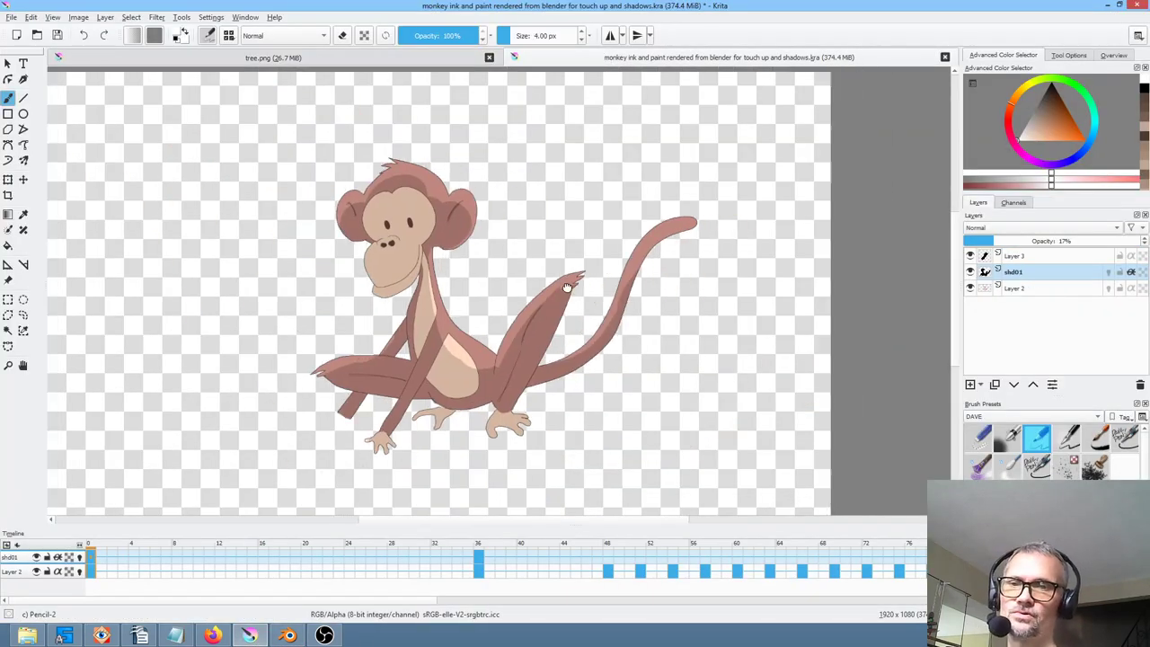
{"action": "key", "text": "2"}
{"action": "key", "text": "1"}
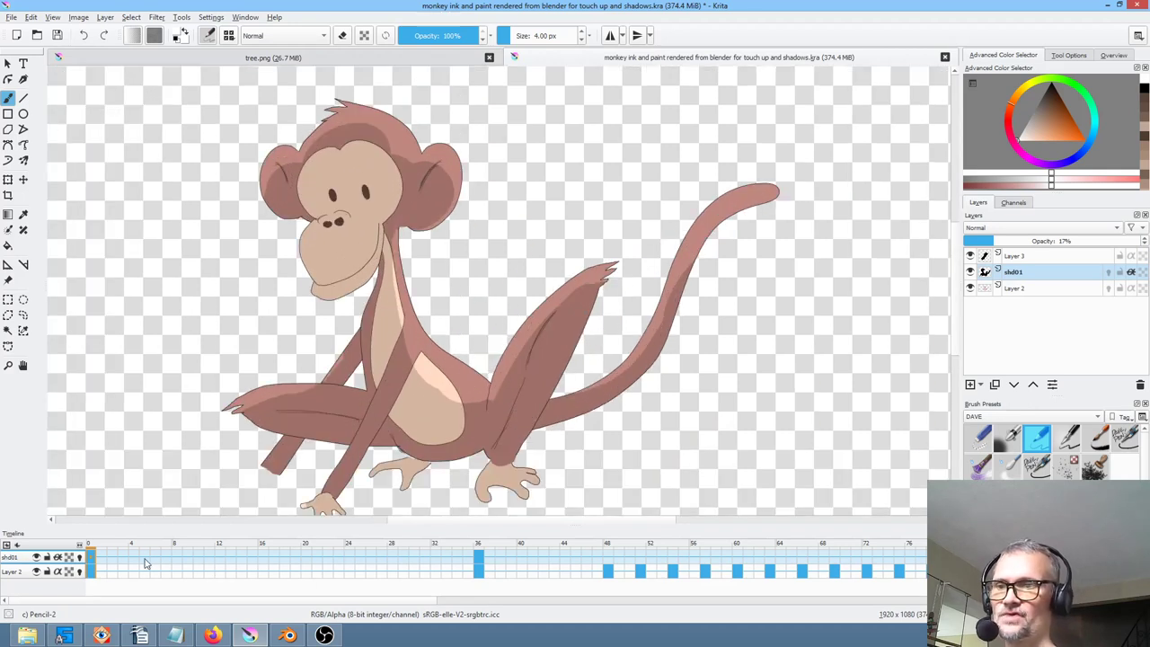
Scrub the timeline to preview the monkey's arm wave, then return to Blender
{"action": "left_click_drag", "start_coordinate": [101, 544], "coordinate": [778, 519]}
{"action": "scroll", "coordinate": [778, 519], "scroll_direction": "right", "scroll_amount": 1}
{"action": "scroll", "coordinate": [742, 521], "scroll_direction": "down", "scroll_amount": 2}
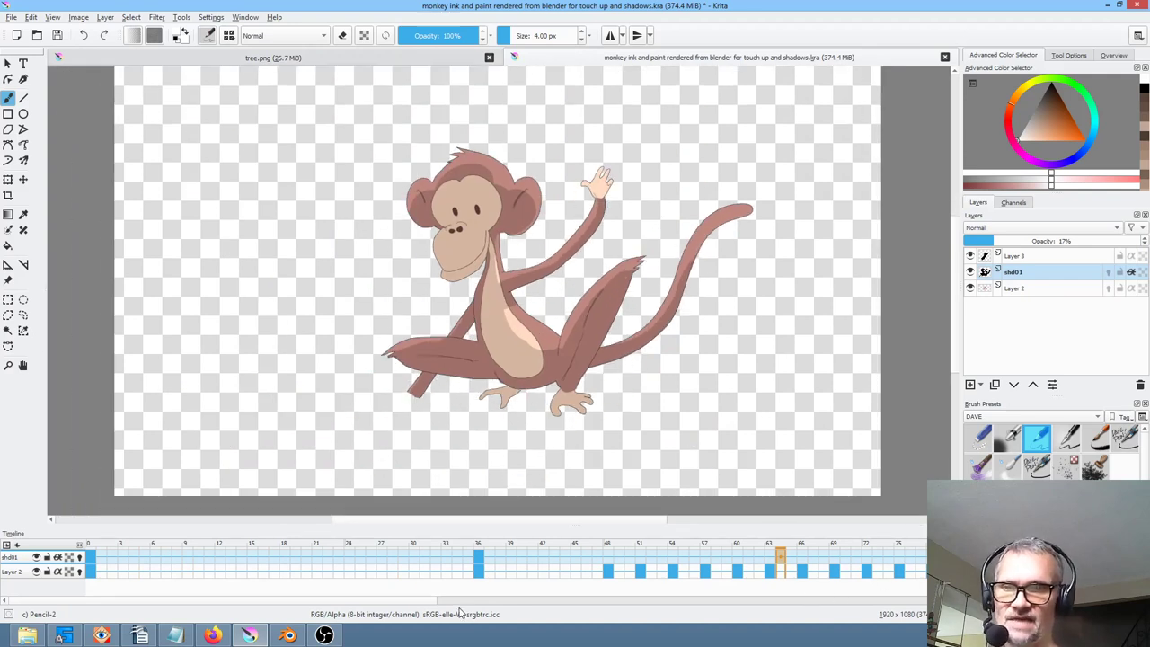
{"action": "left_click_drag", "start_coordinate": [414, 600], "coordinate": [651, 600]}
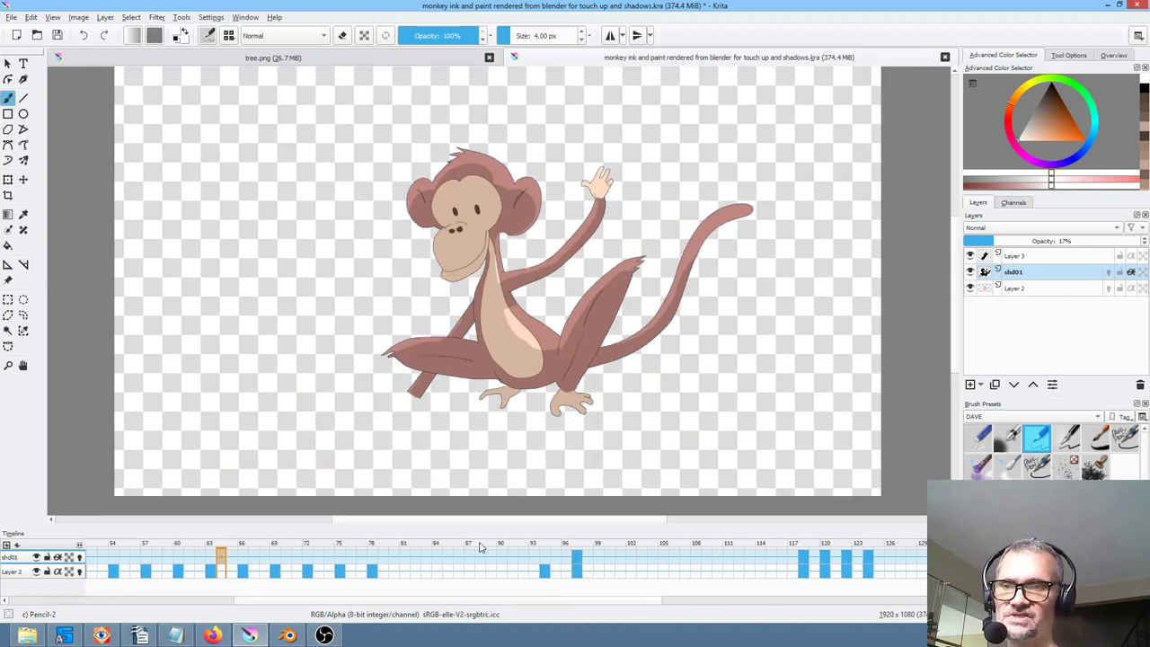
{"action": "left_click", "coordinate": [287, 635]}
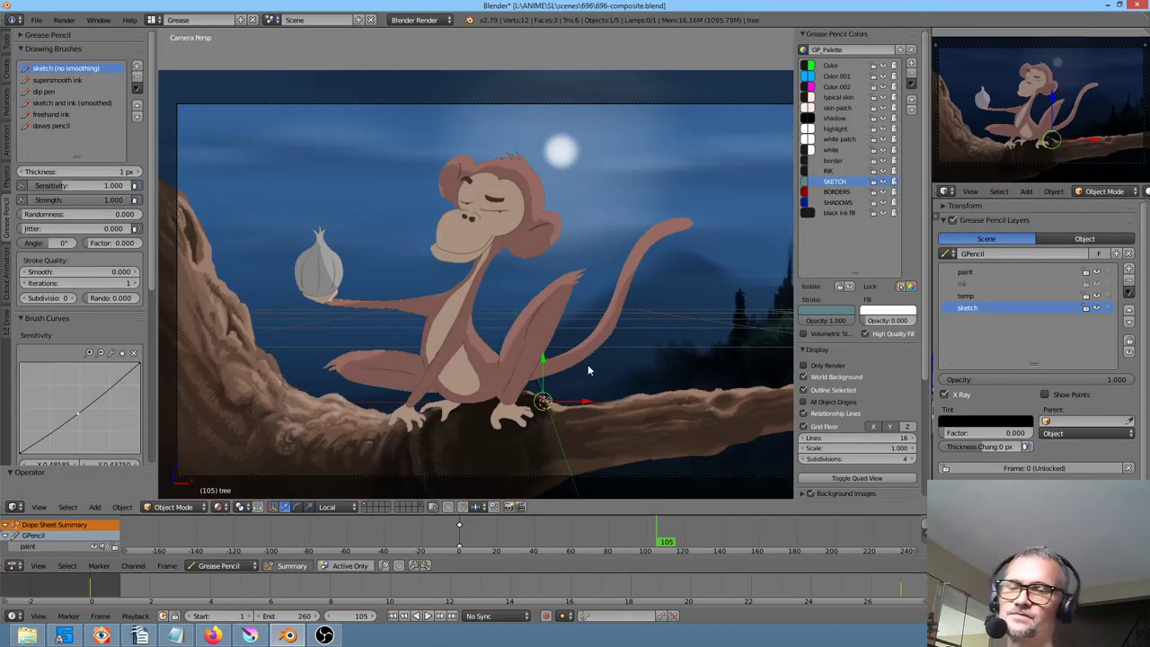
Orbit out of camera view into orthographic and test-grab the small monkey plane, cancelling the move
{"action": "middle_click_drag", "start_coordinate": [530, 317], "coordinate": [574, 384]}
{"action": "key", "text": "KP_5"}
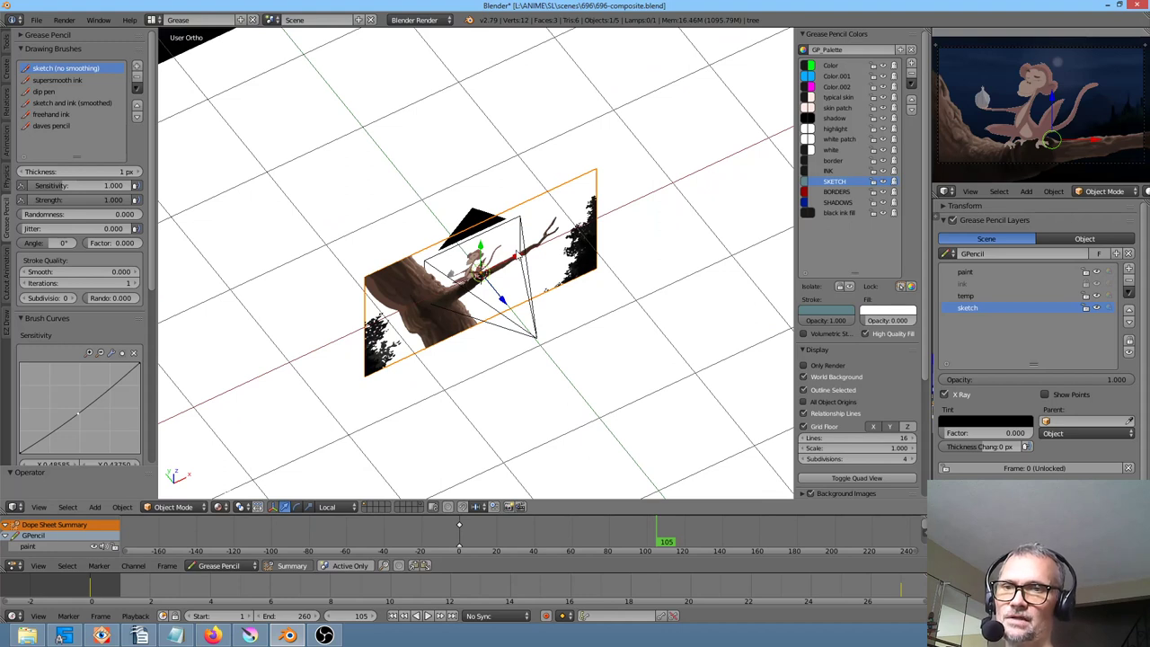
{"action": "right_click", "coordinate": [469, 269]}
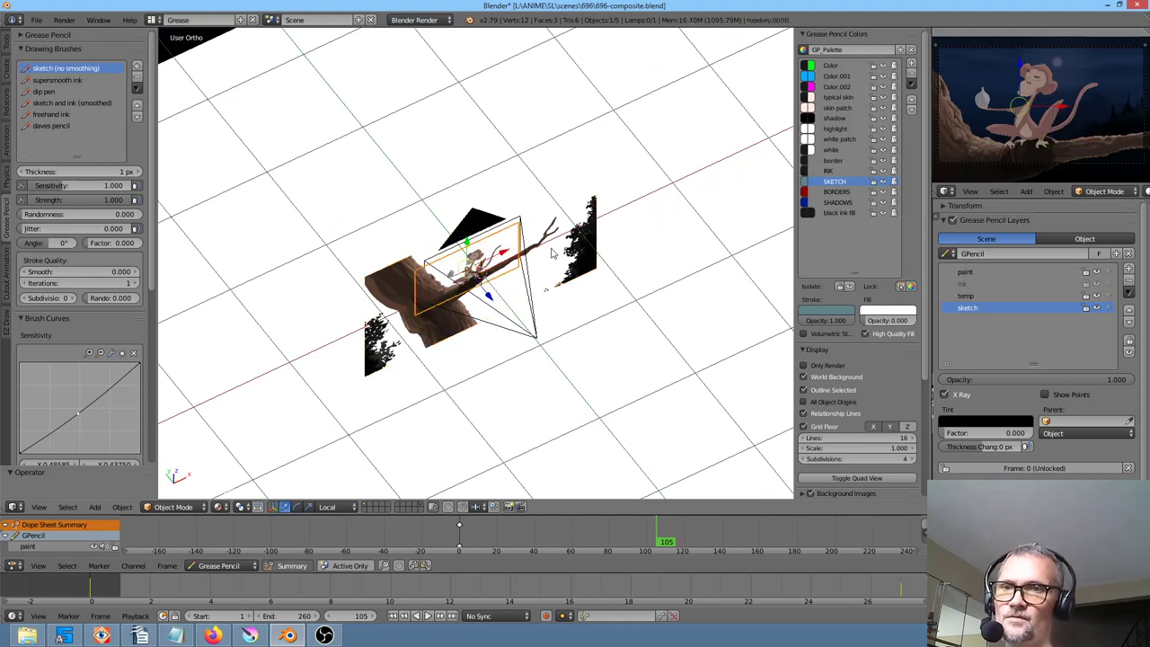
{"action": "scroll", "coordinate": [552, 253], "scroll_direction": "up", "scroll_amount": 4}
{"action": "key", "text": "g"}
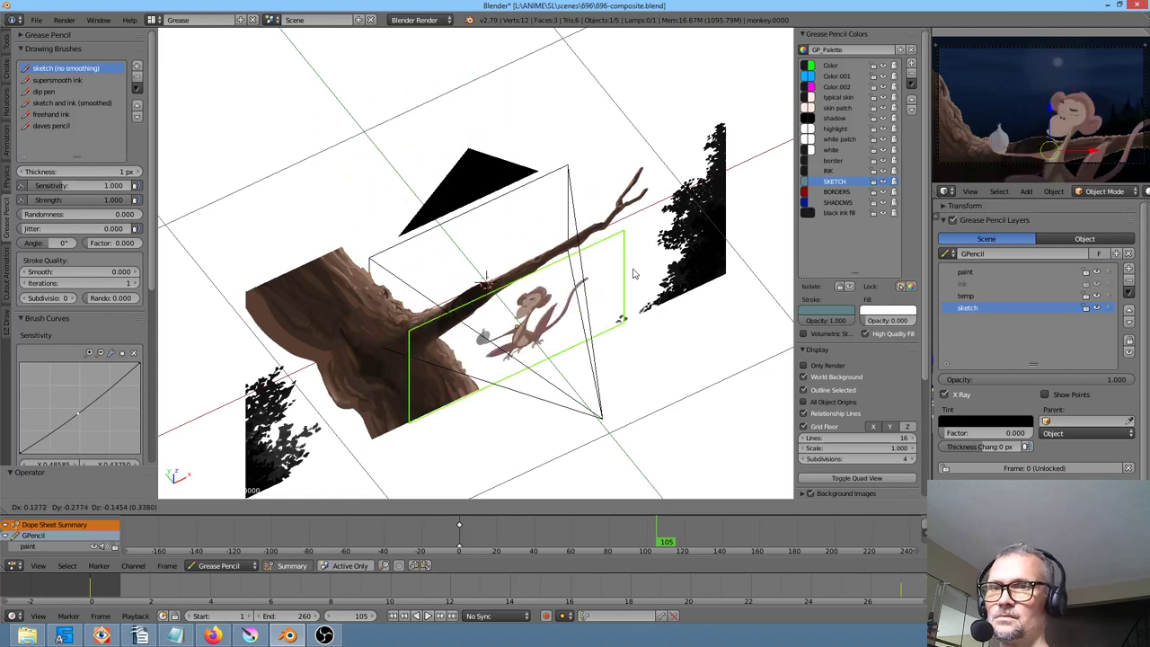
{"action": "key", "text": "Escape"}
Select the tree branch and sky backdrop planes, test-move the backdrop, and bring up the Add Mesh menu
{"action": "right_click", "coordinate": [589, 235]}
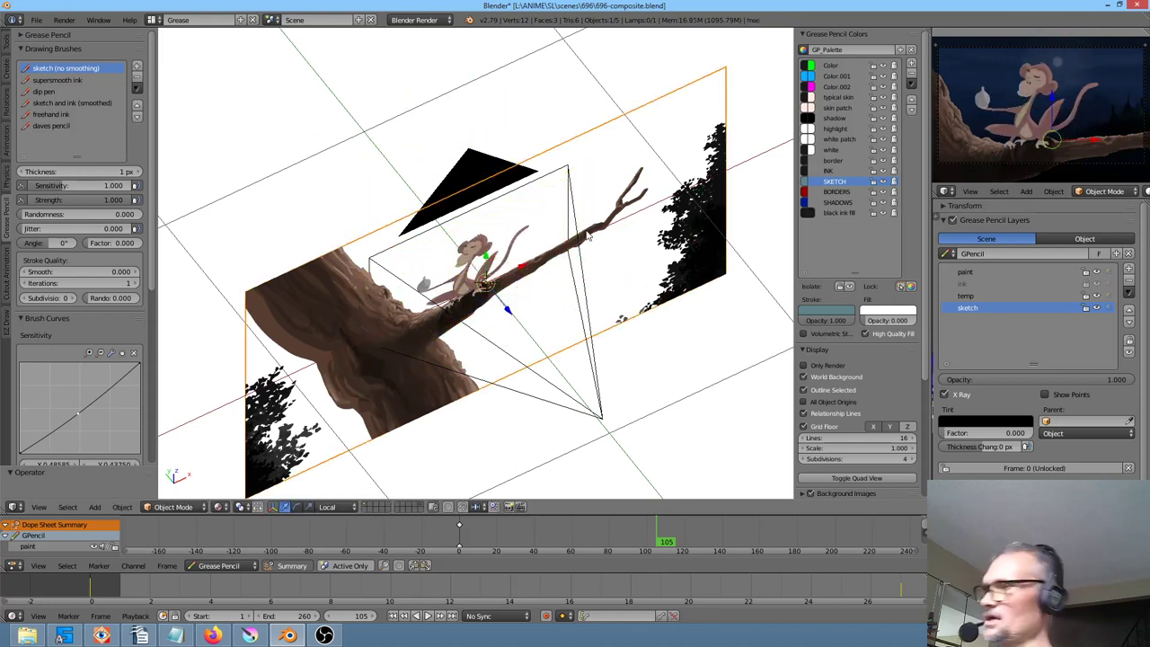
{"action": "middle_click_drag", "start_coordinate": [589, 236], "coordinate": [505, 308]}
{"action": "scroll", "coordinate": [550, 260], "scroll_direction": "down", "scroll_amount": 6}
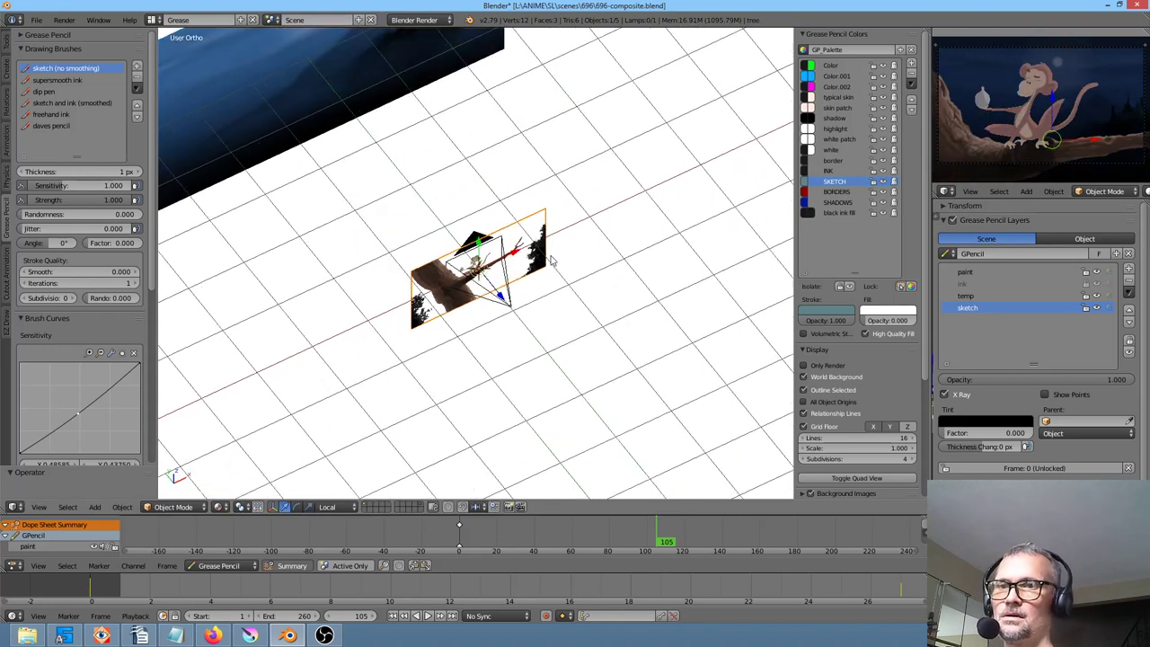
{"action": "right_click", "coordinate": [324, 108]}
{"action": "key", "text": "g"}
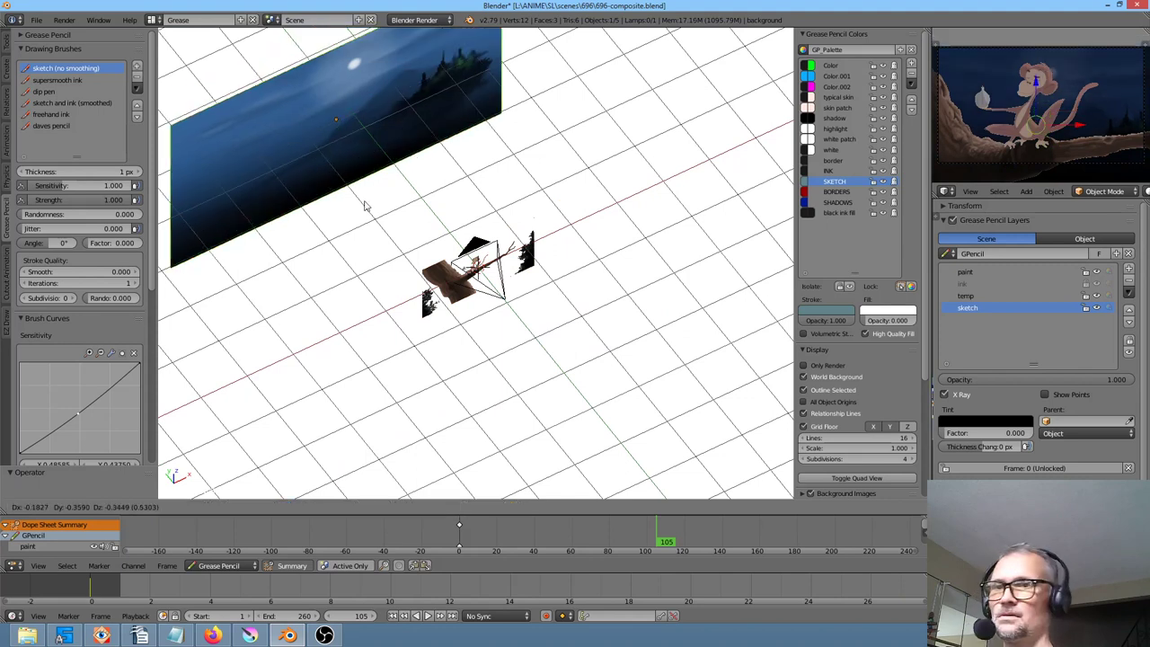
{"action": "key", "text": "Escape"}
{"action": "middle_click_drag", "start_coordinate": [374, 206], "coordinate": [456, 310], "text": "shift"}
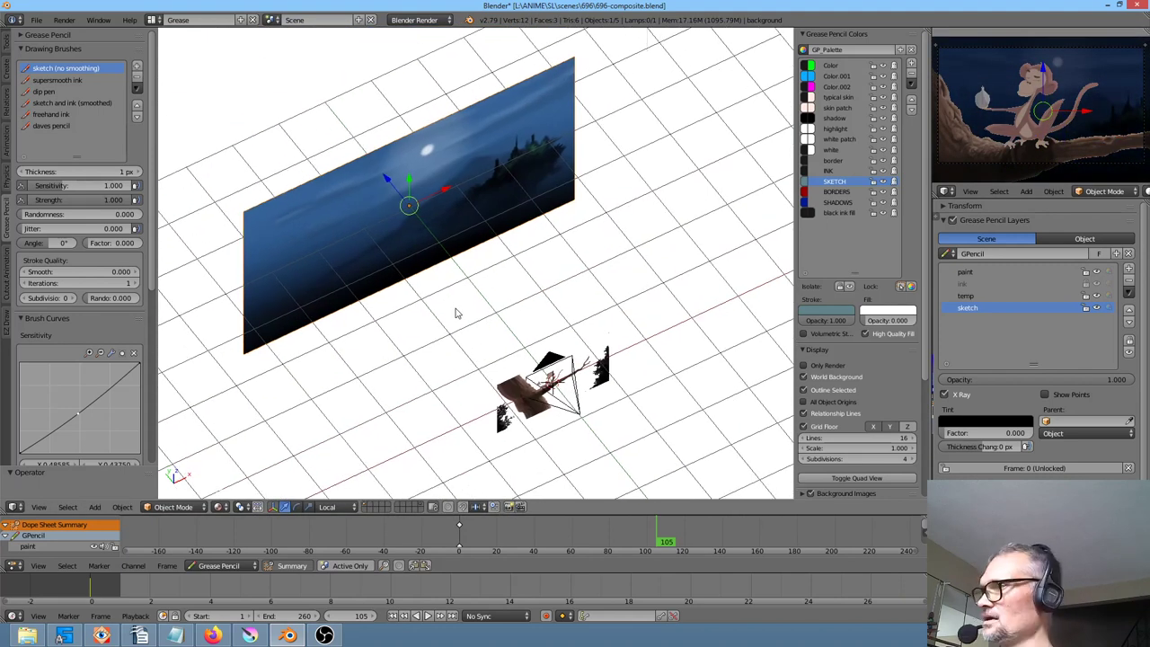
{"action": "key", "text": "shift+a"}
{"action": "mouse_move", "coordinate": [456, 312]}
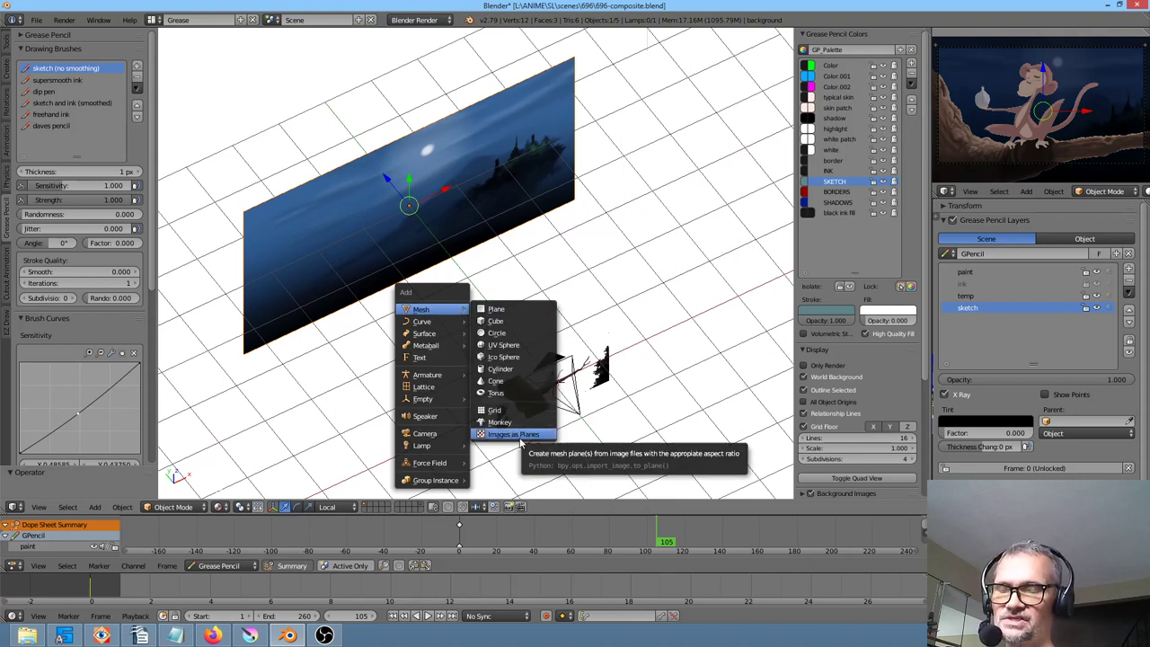
Start an Images as Planes import with Animate Image Sequences ticked, then close the browser without importing
{"action": "left_click", "coordinate": [517, 435]}
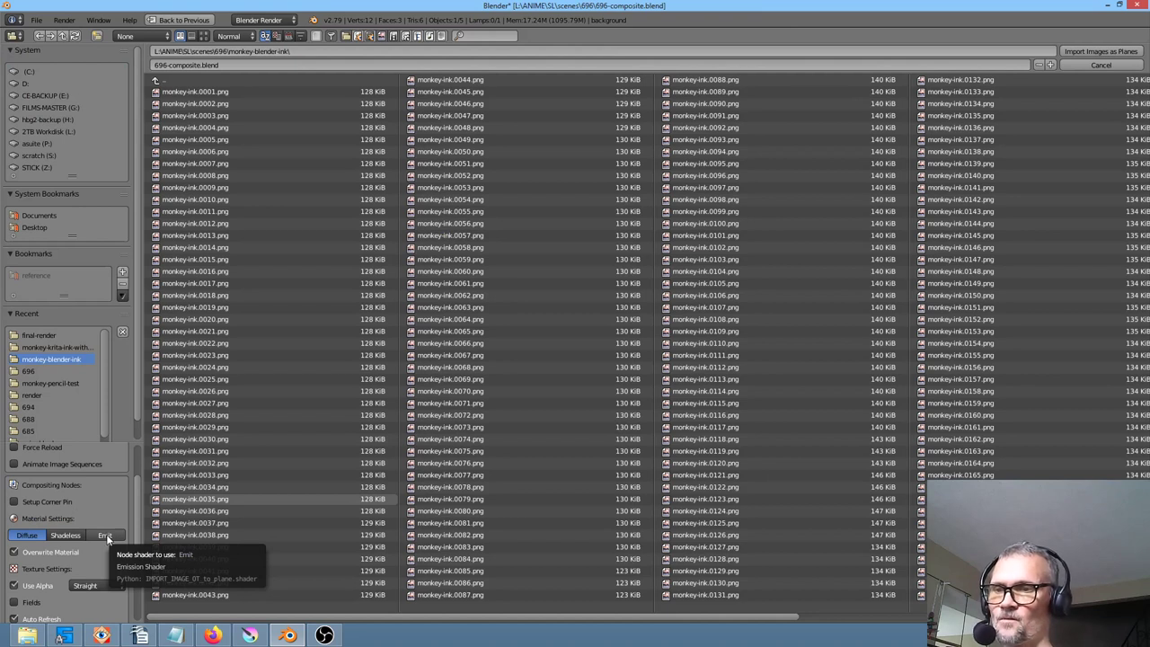
{"action": "left_click", "coordinate": [16, 465]}
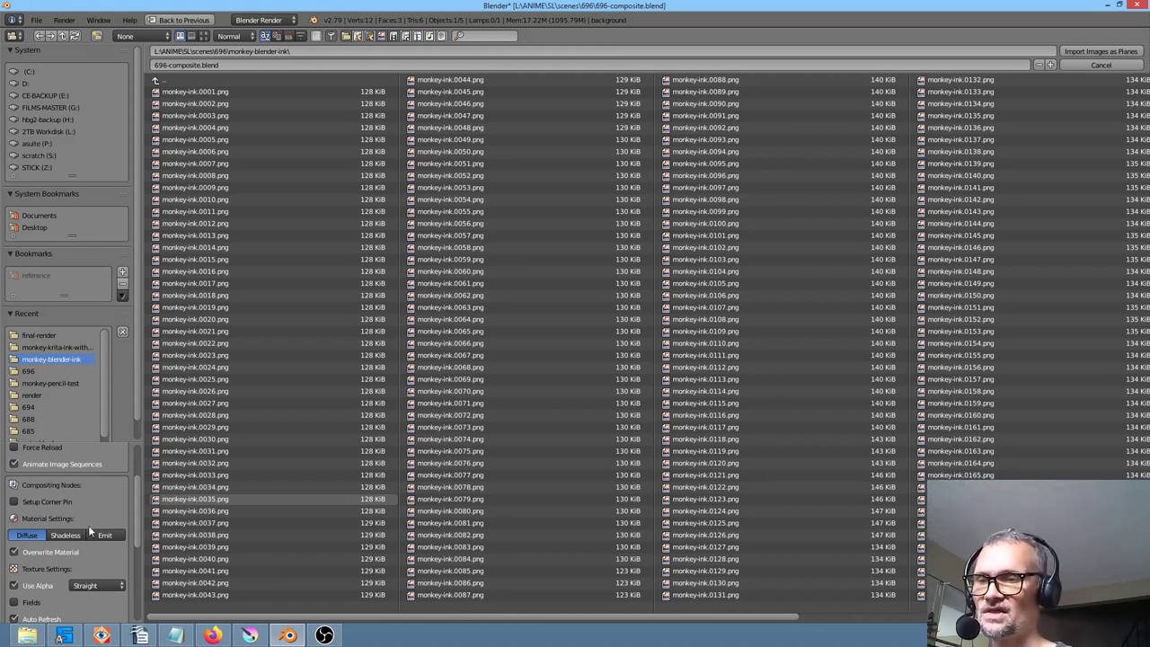
{"action": "key", "text": "Escape"}
At frame 0, show a taller Dope Sheet, look through the camera, and switch to the Default layout
{"action": "key", "text": "shift+Left"}
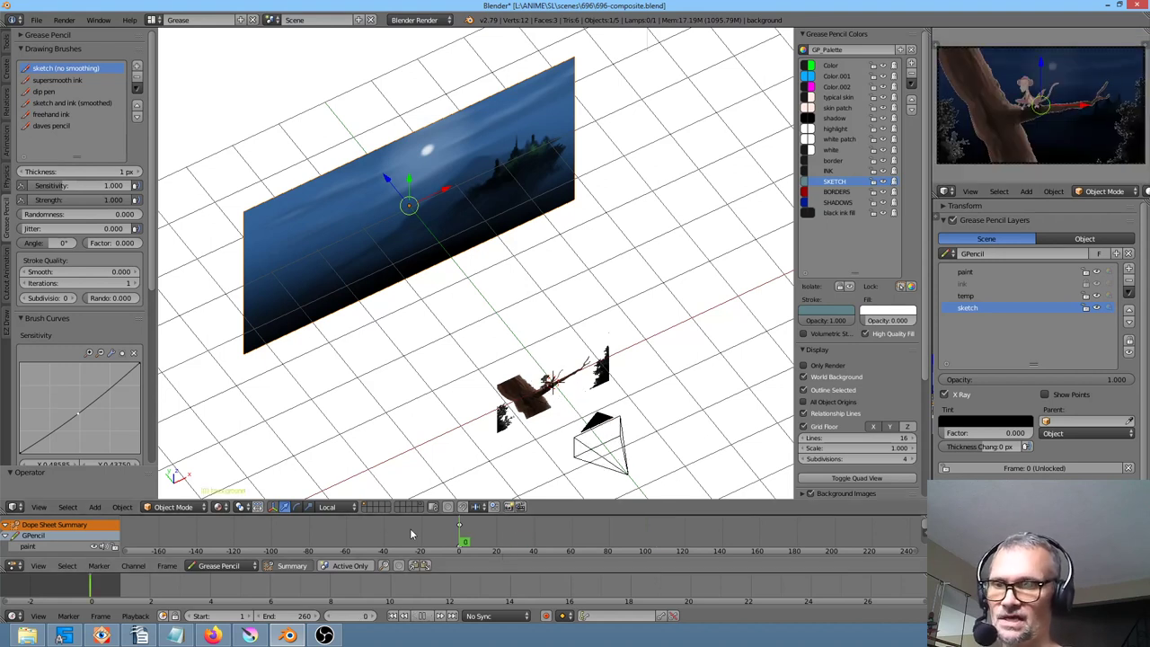
{"action": "left_click", "coordinate": [232, 567]}
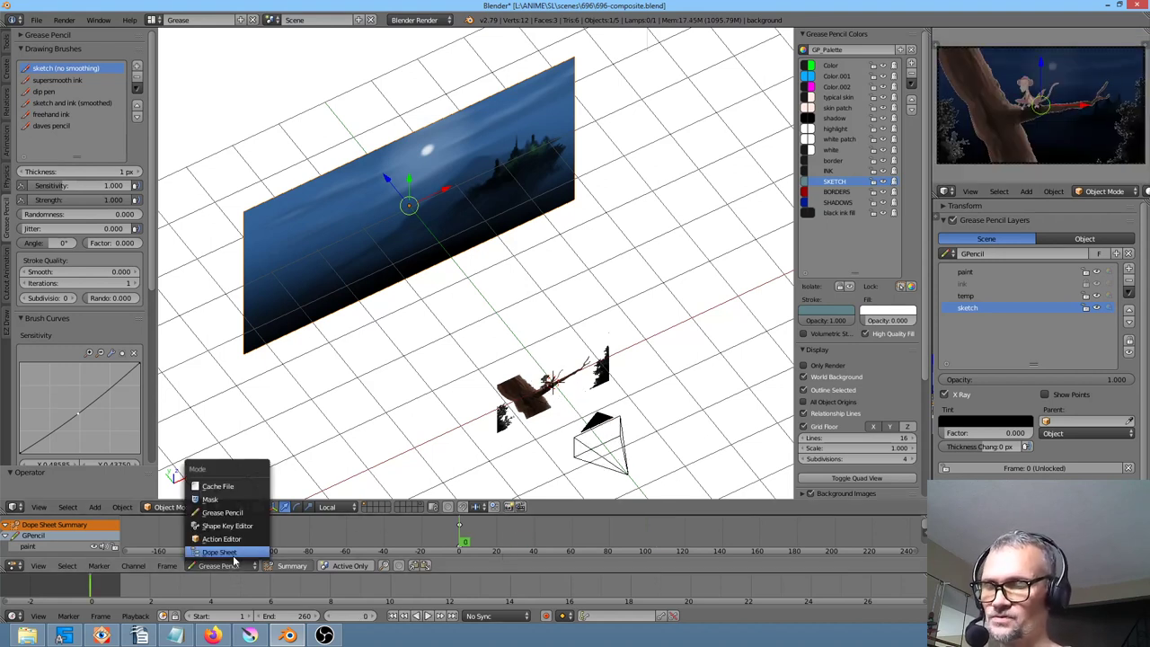
{"action": "left_click", "coordinate": [231, 553]}
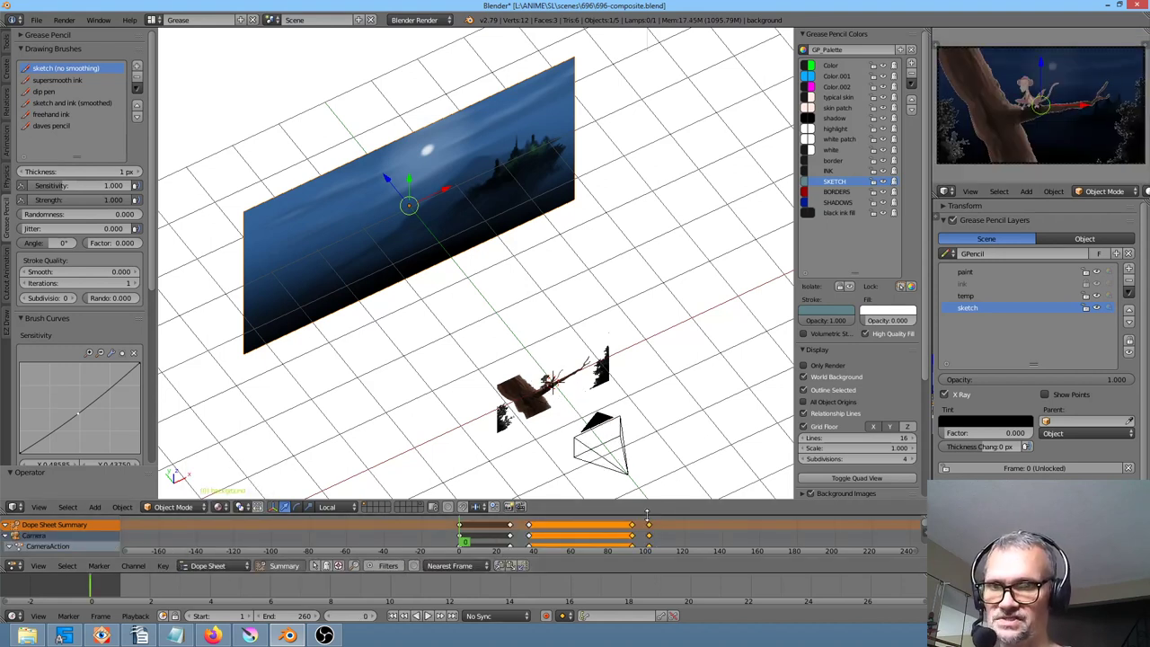
{"action": "left_click_drag", "start_coordinate": [646, 503], "coordinate": [830, 437]}
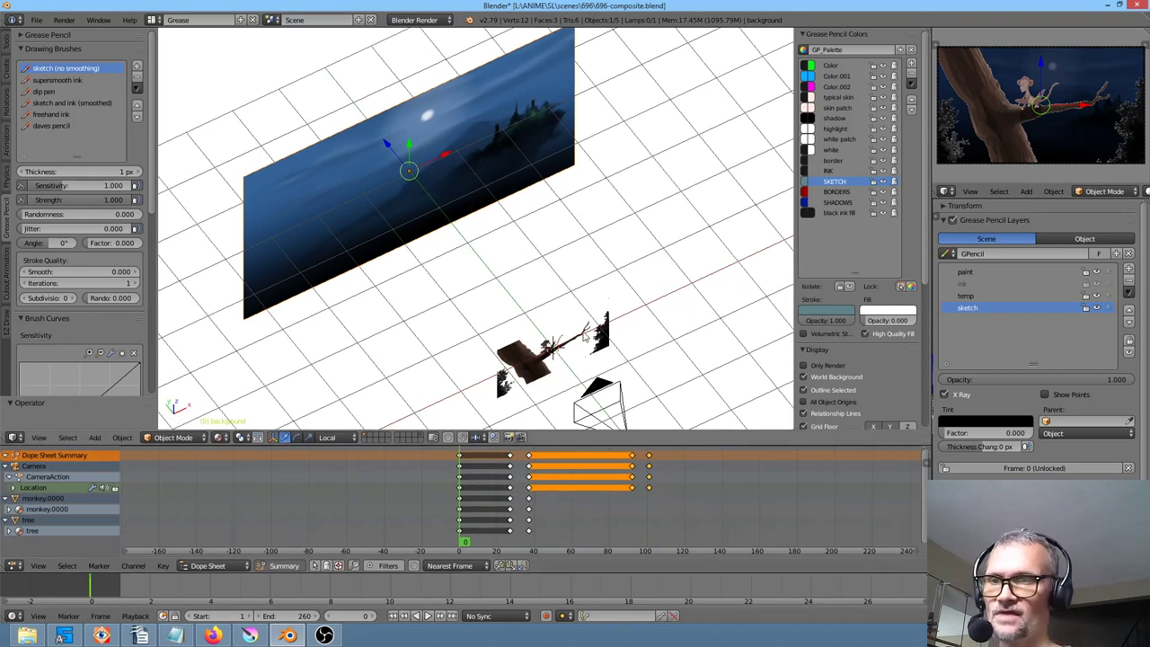
{"action": "key", "text": "KP_0"}
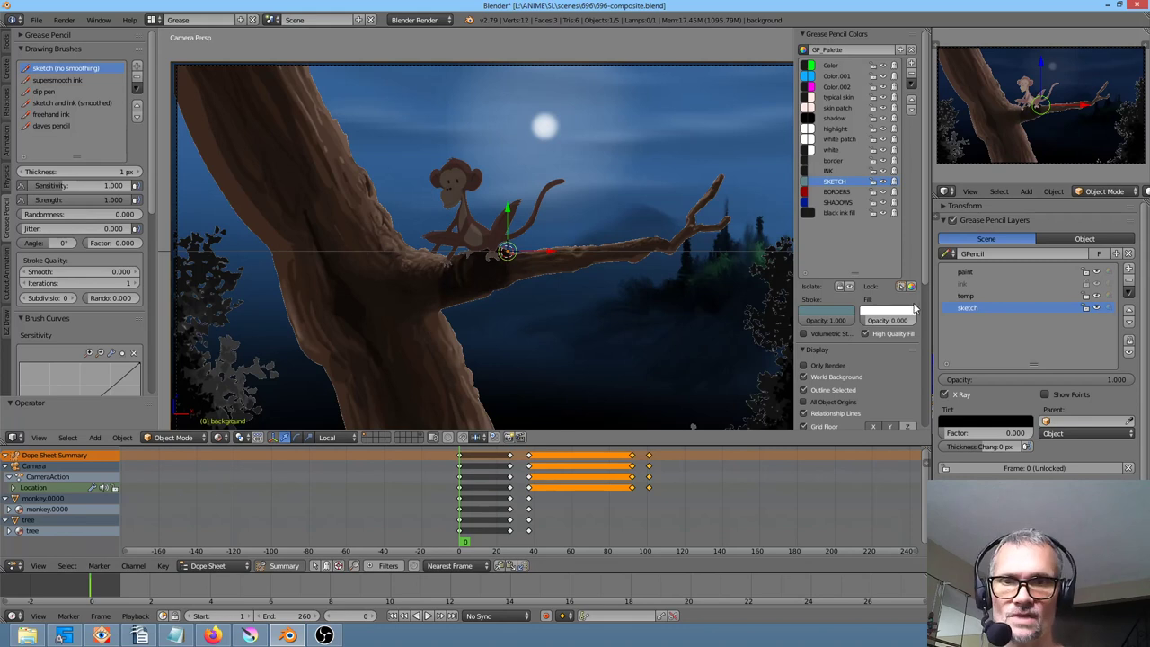
{"action": "key", "text": "ctrl+Left"}
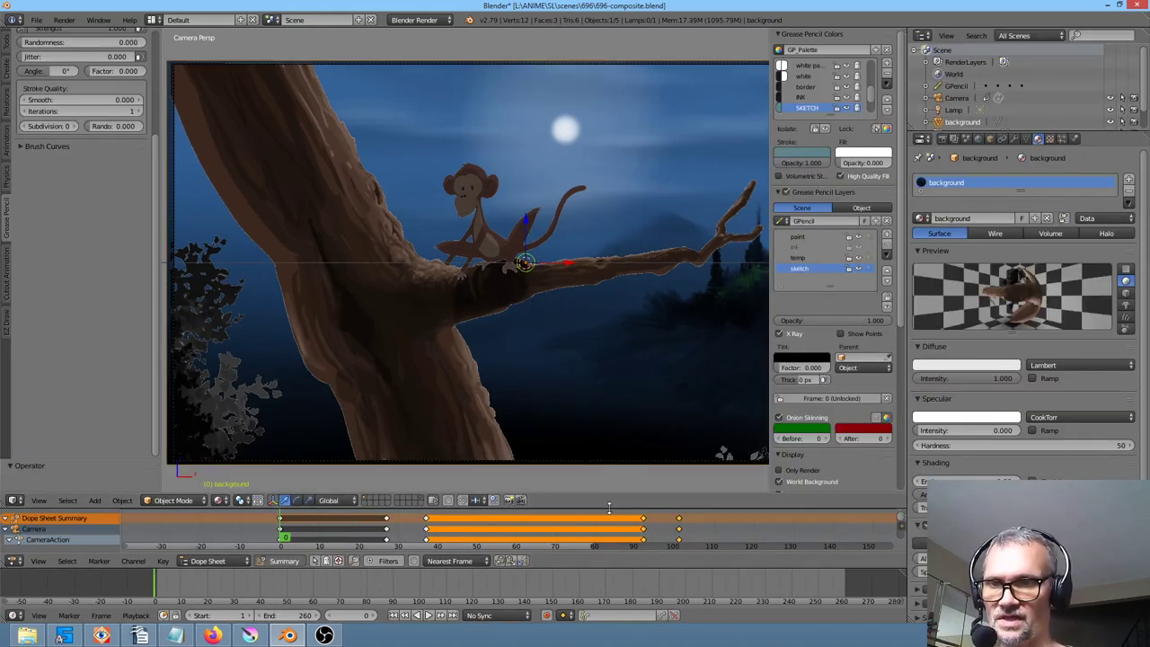
Select the monkey plane, play the camera animation, and scrub forward to frame 101
{"action": "left_click_drag", "start_coordinate": [609, 509], "coordinate": [609, 480]}
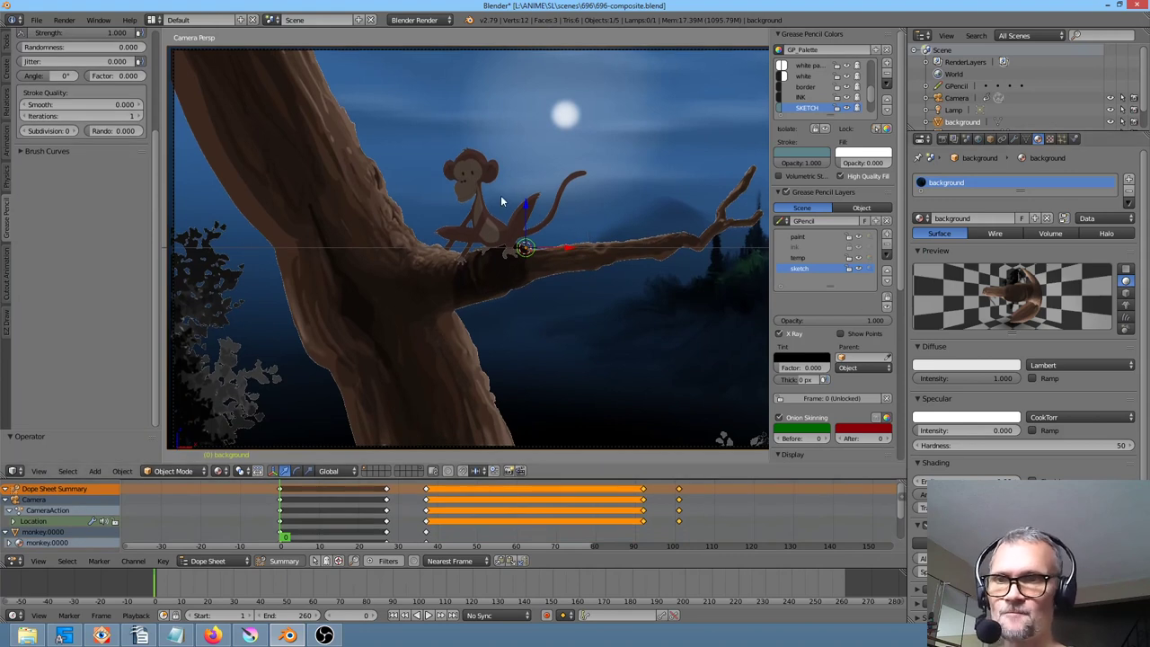
{"action": "right_click", "coordinate": [500, 195]}
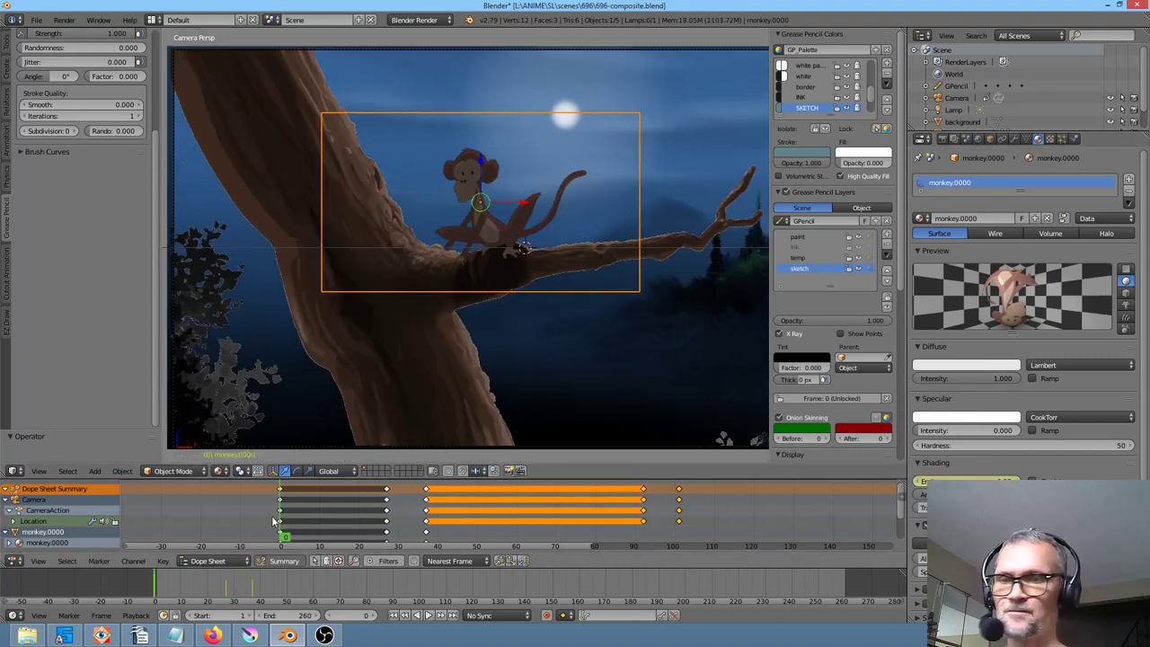
{"action": "key", "text": "alt+a"}
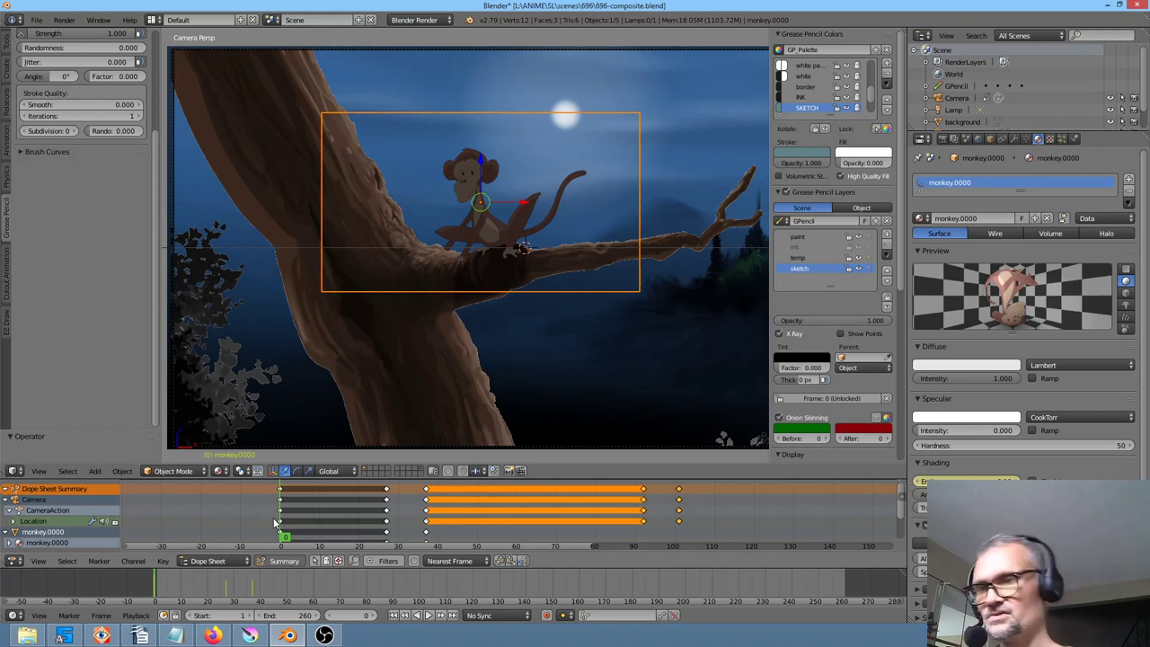
{"action": "mouse_move", "coordinate": [276, 524]}
{"action": "left_mouse_down"}
{"action": "mouse_move", "coordinate": [731, 546]}
{"action": "mouse_move", "coordinate": [661, 539]}
{"action": "mouse_move", "coordinate": [681, 541]}
{"action": "left_mouse_up"}
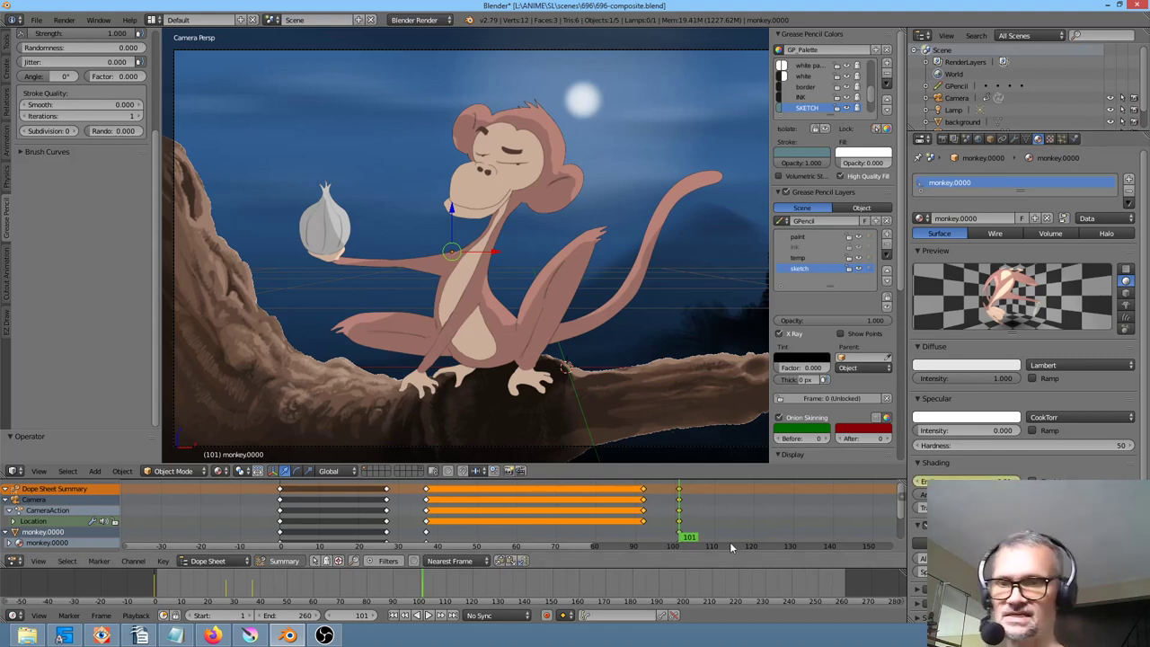
Jump through the Dope Sheet keyframes from frame 38 back to frame 0
{"action": "left_click", "coordinate": [427, 499]}
{"action": "left_click", "coordinate": [280, 494]}
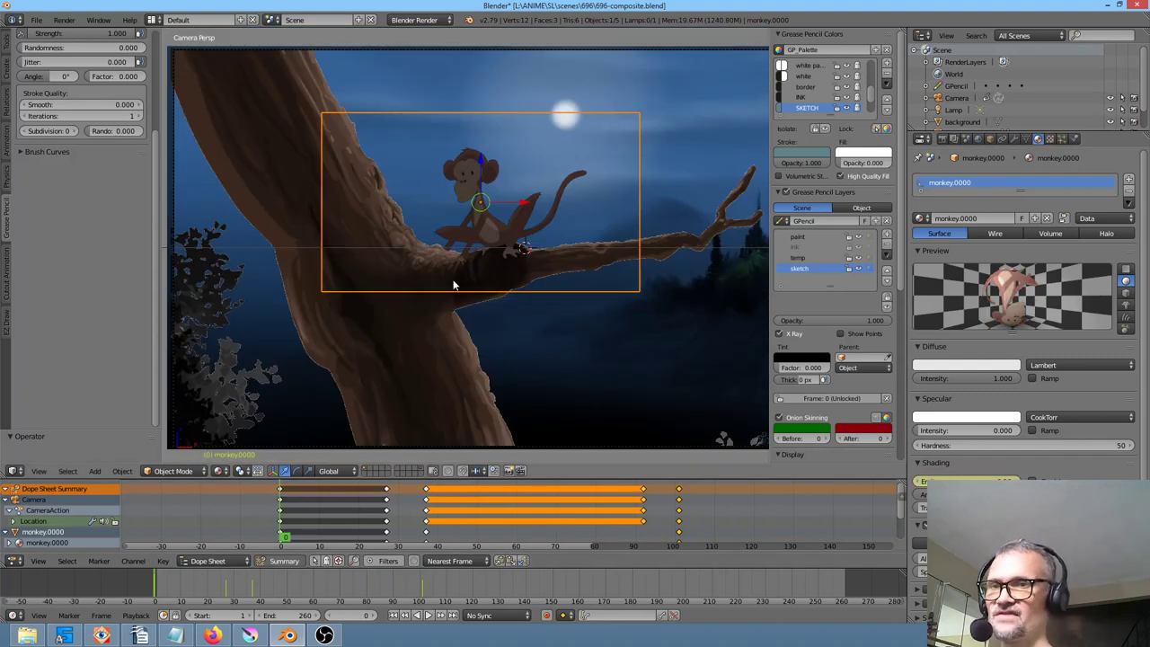
{"action": "scroll", "coordinate": [518, 282], "scroll_direction": "down", "scroll_amount": 3}
{"action": "scroll", "coordinate": [519, 281], "scroll_direction": "up", "scroll_amount": 2}
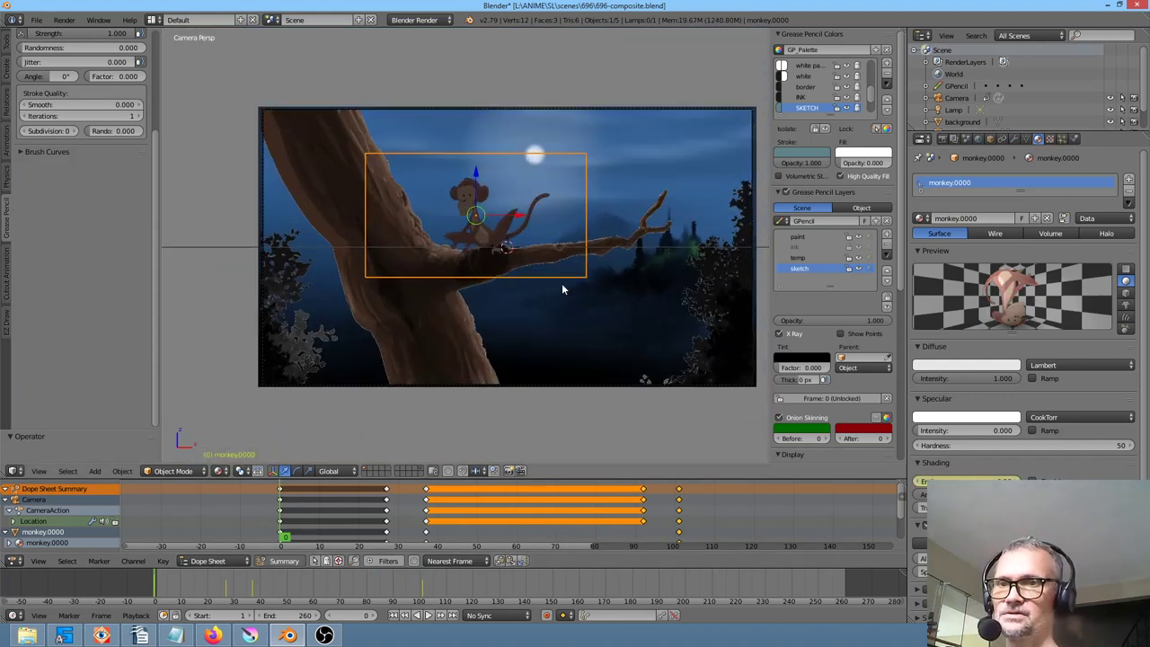
Deselect everything, play the animation, stop it, and set the frame to 100
{"action": "key", "text": "a"}
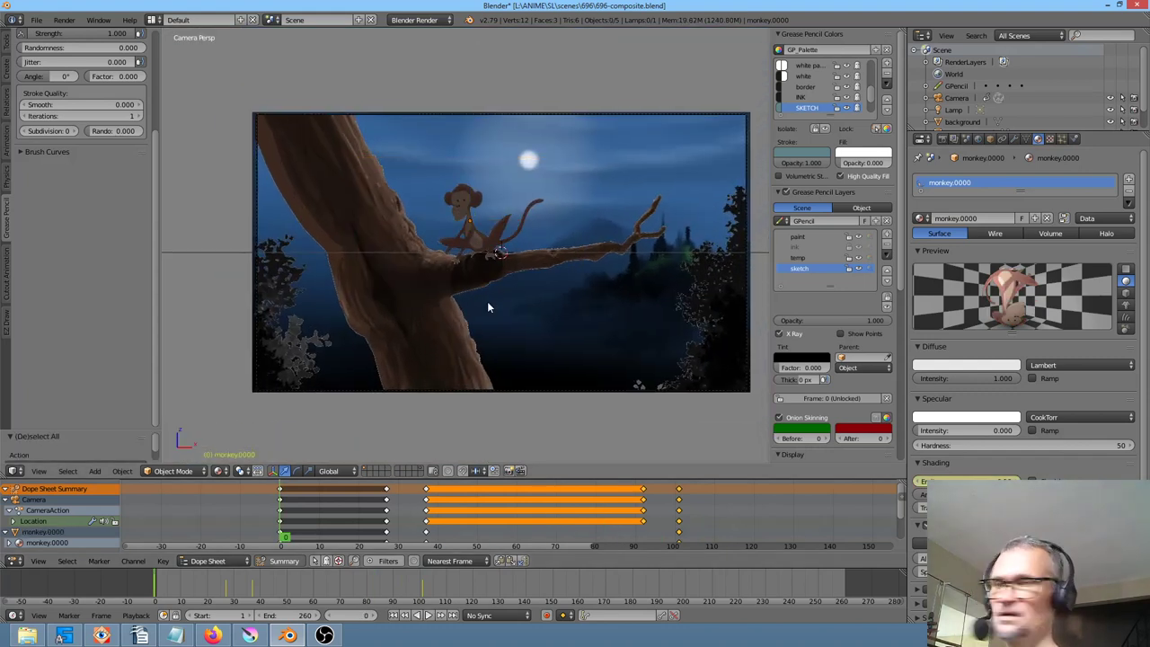
{"action": "key", "text": "alt+a"}
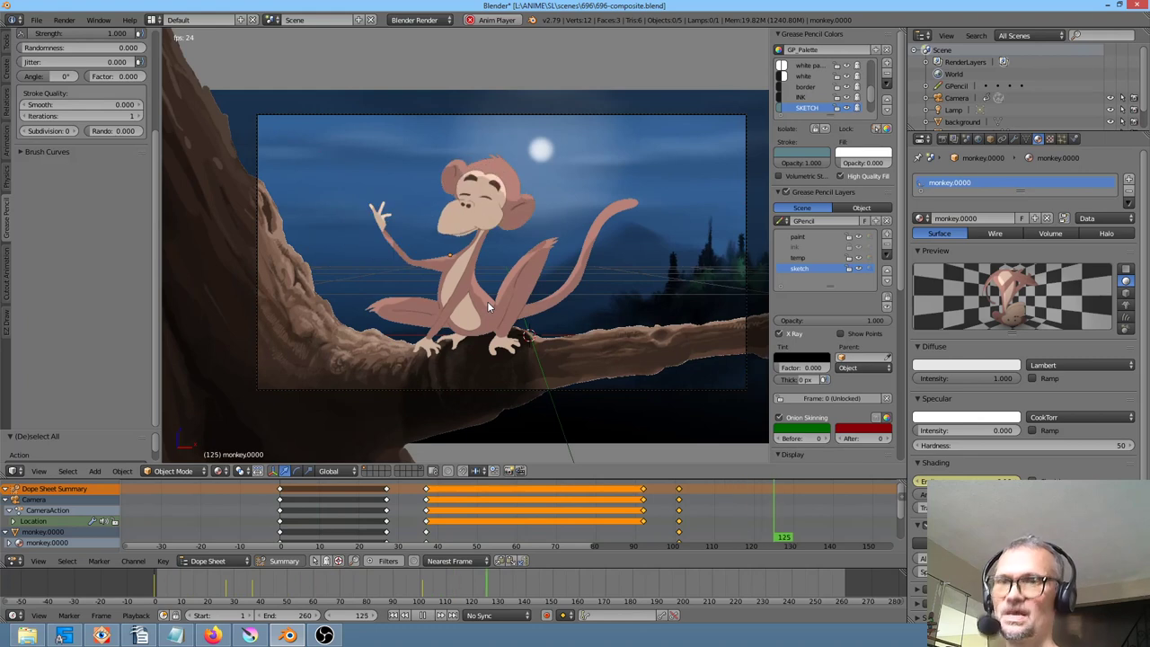
{"action": "key", "text": "Escape"}
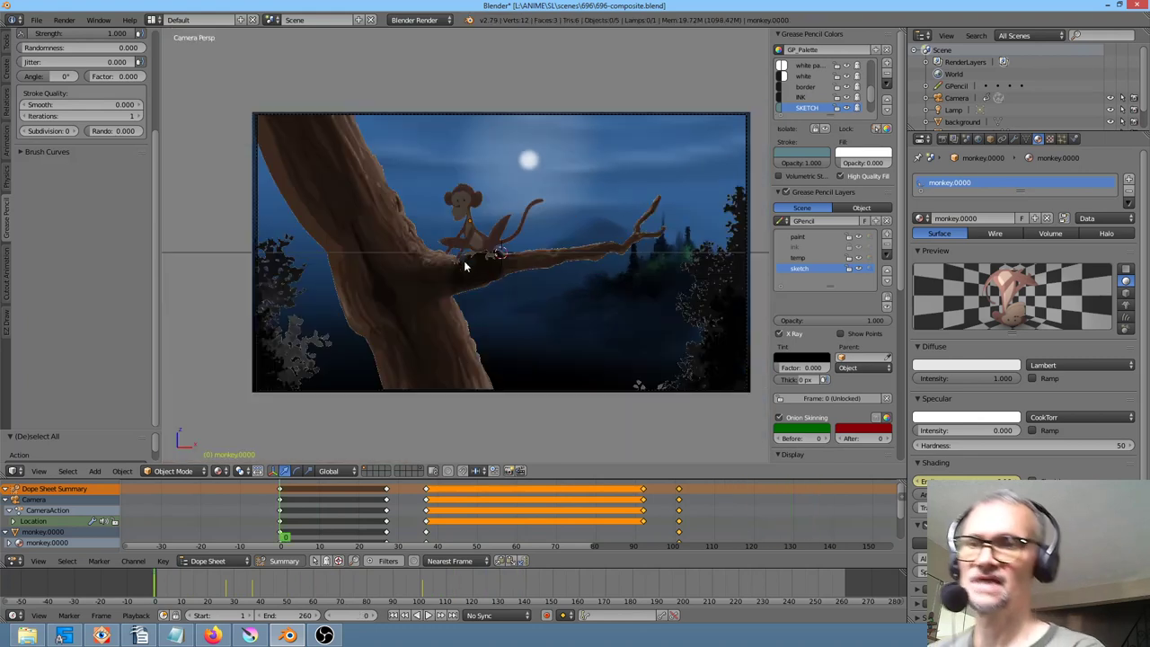
{"action": "left_click", "coordinate": [676, 523]}
Zoom in on the monkey's jaw outline and make the tree the active object
{"action": "scroll", "coordinate": [455, 265], "scroll_direction": "up", "scroll_amount": 8}
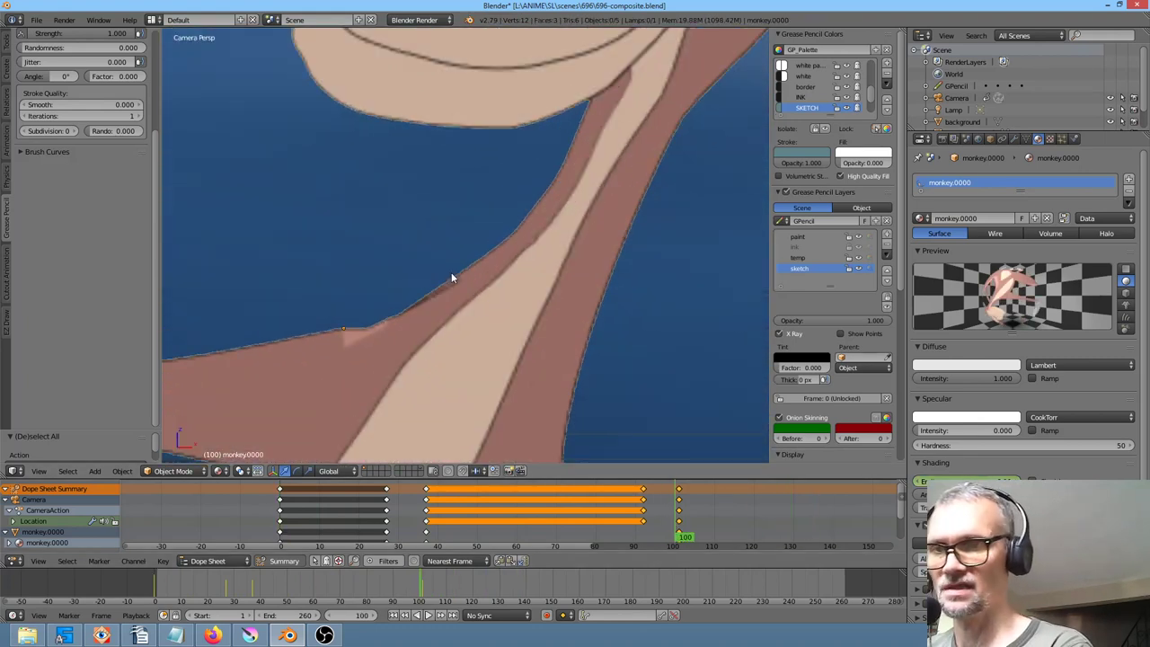
{"action": "scroll", "coordinate": [449, 272], "scroll_direction": "down", "scroll_amount": 1}
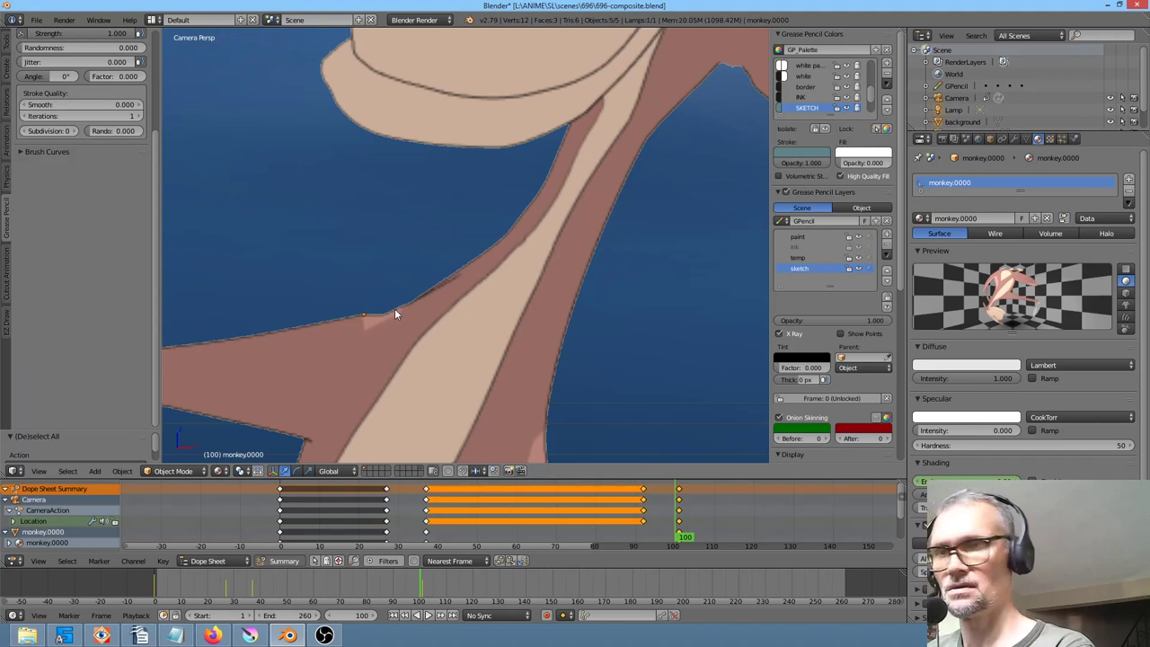
{"action": "scroll", "coordinate": [370, 323], "scroll_direction": "up", "scroll_amount": 5}
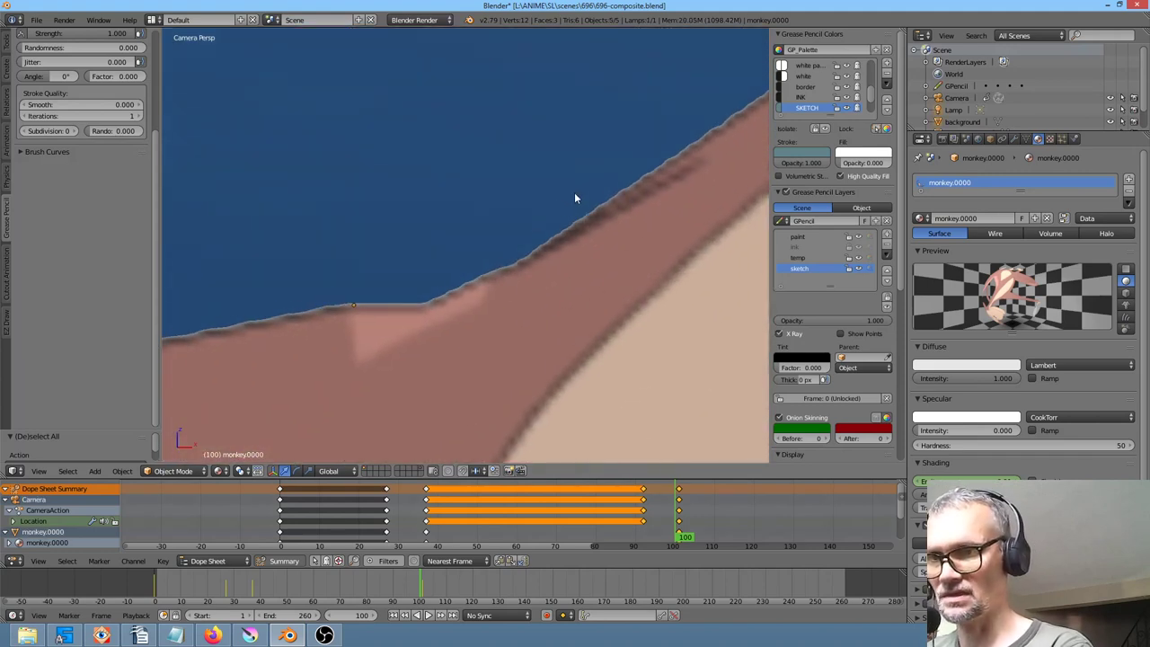
{"action": "scroll", "coordinate": [360, 301], "scroll_direction": "up", "scroll_amount": 2}
{"action": "scroll", "coordinate": [359, 302], "scroll_direction": "down", "scroll_amount": 2}
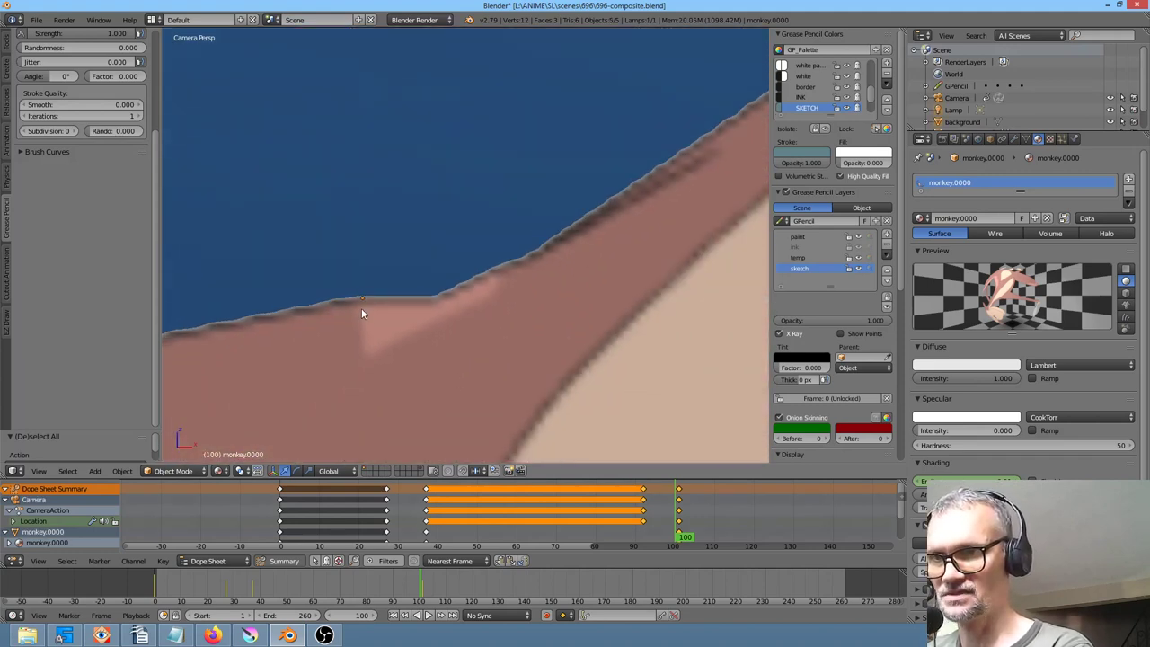
{"action": "right_click", "coordinate": [359, 303]}
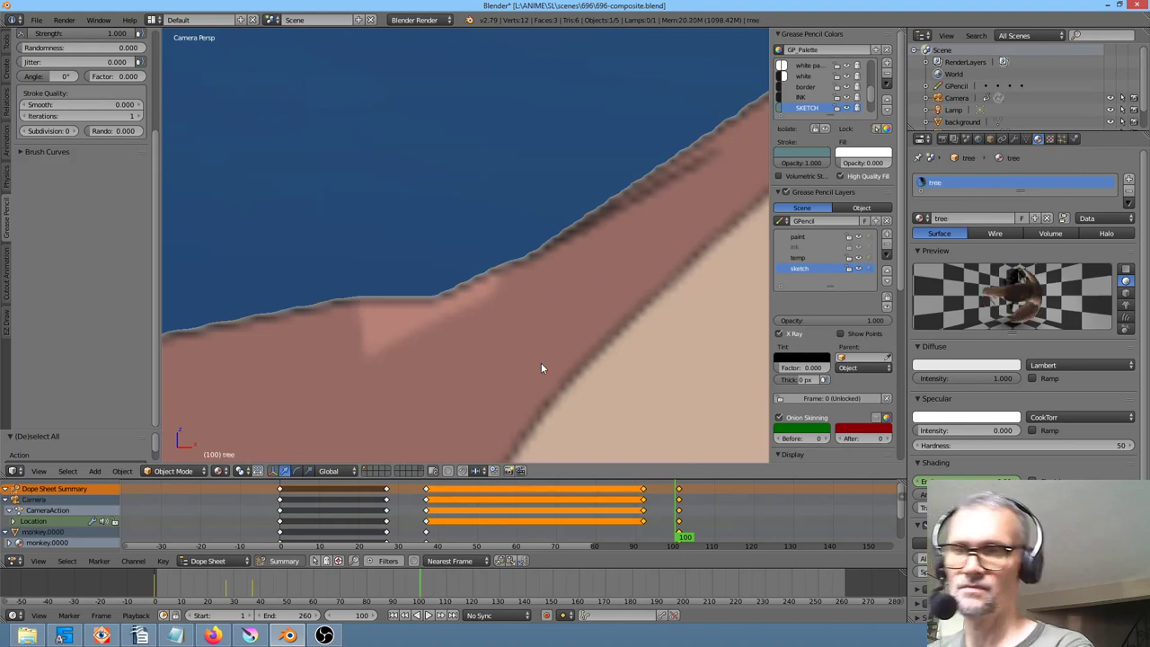
Rewind to frame 0, then scrub forward to the frame-89 close-up of the waving monkey
{"action": "scroll", "coordinate": [541, 364], "scroll_direction": "down", "scroll_amount": 8}
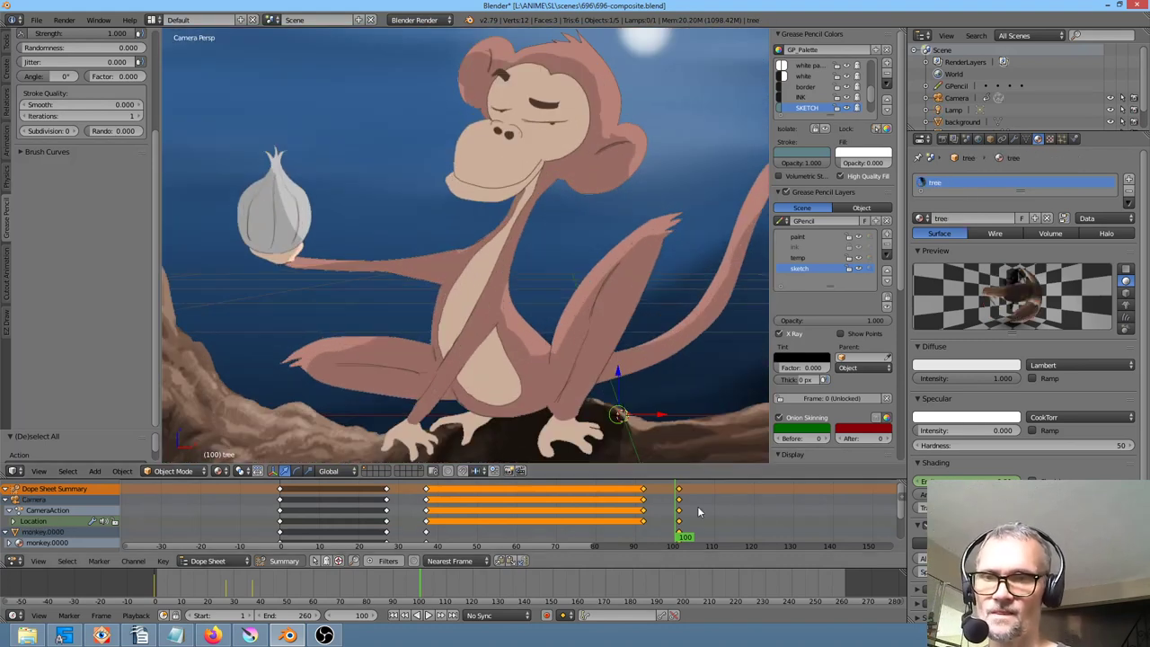
{"action": "left_click_drag", "start_coordinate": [702, 518], "coordinate": [199, 510]}
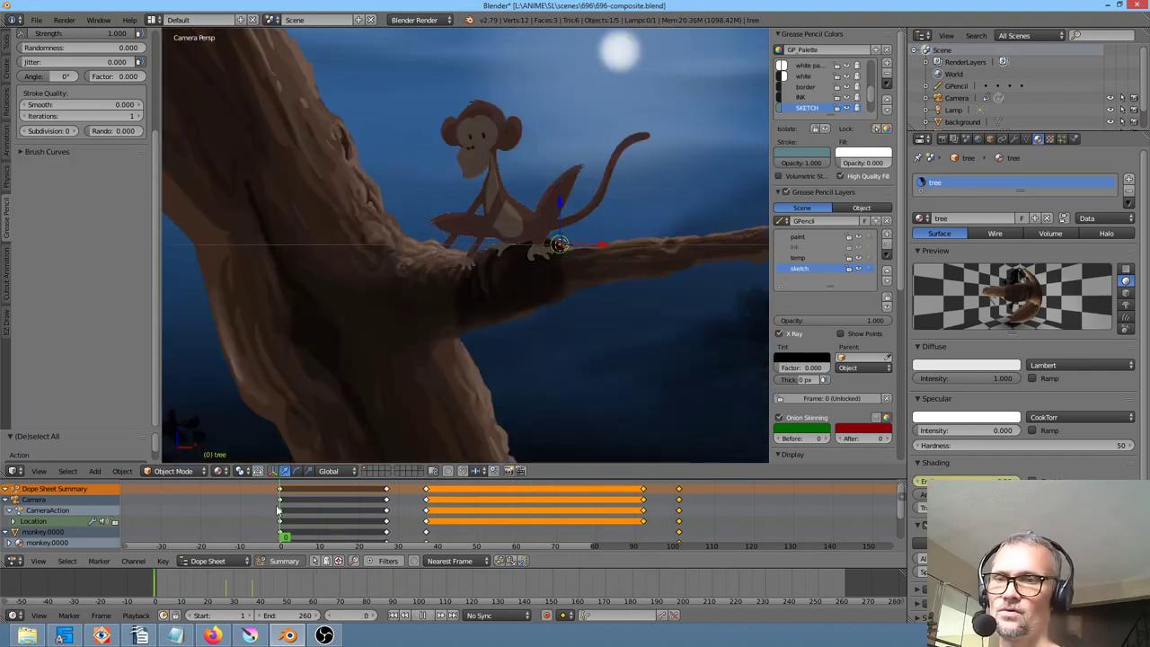
{"action": "left_click_drag", "start_coordinate": [278, 510], "coordinate": [639, 537]}
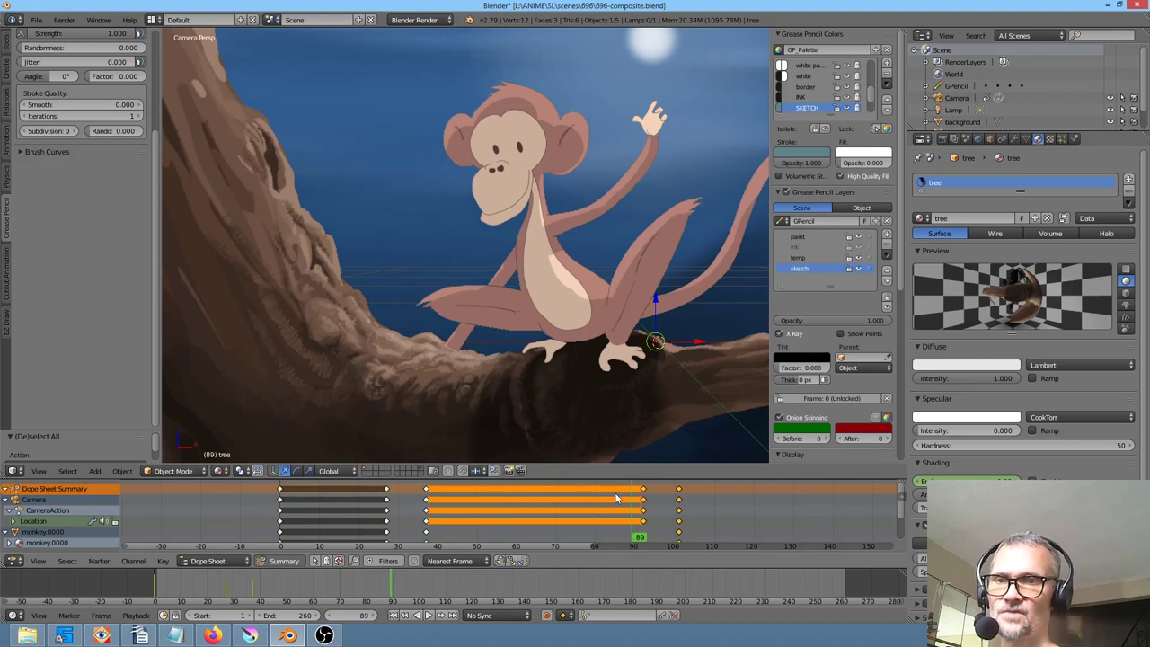
{"action": "scroll", "coordinate": [586, 369], "scroll_direction": "down", "scroll_amount": 4}
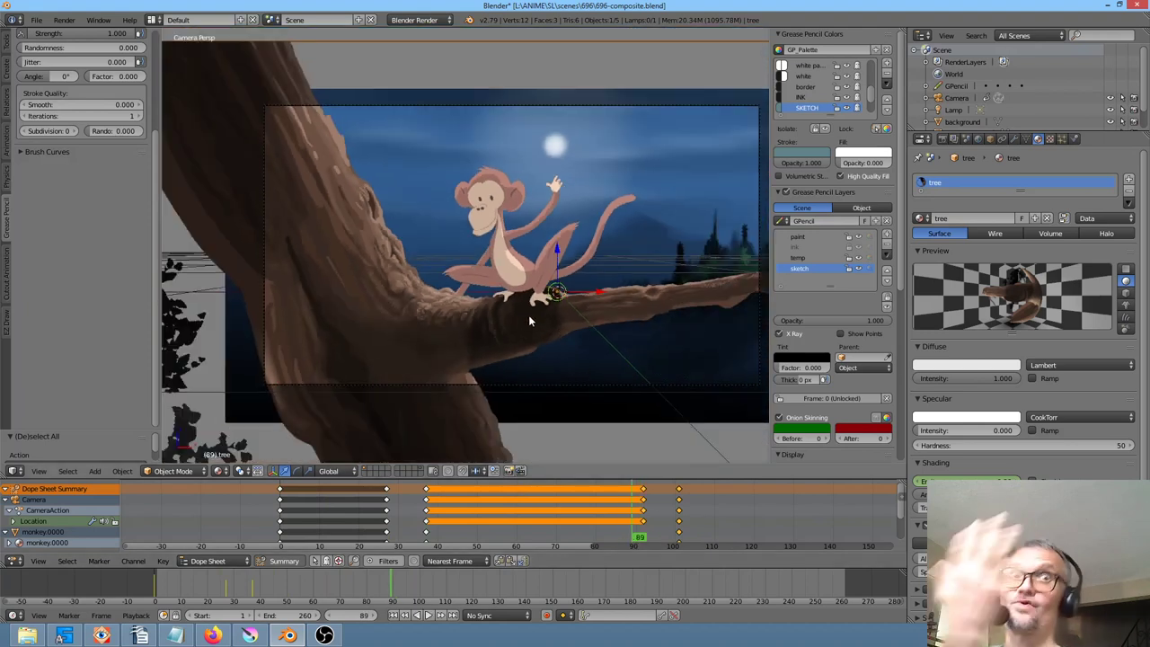
{"action": "scroll", "coordinate": [509, 309], "scroll_direction": "up", "scroll_amount": 5}
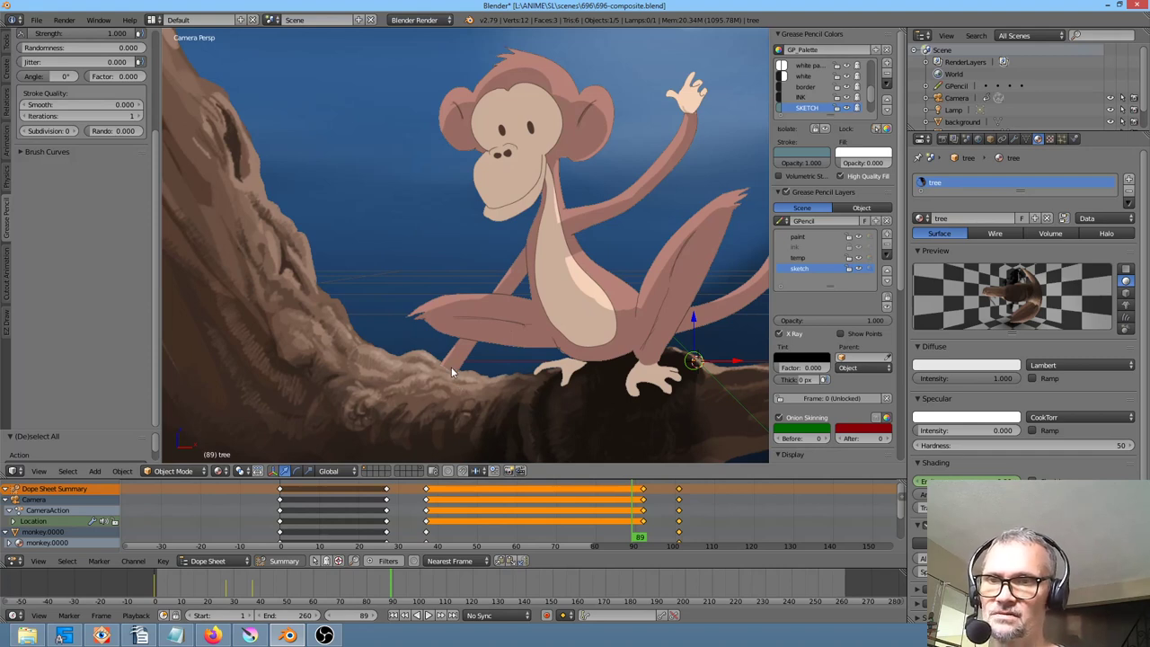
{"action": "scroll", "coordinate": [451, 367], "scroll_direction": "down", "scroll_amount": 2}
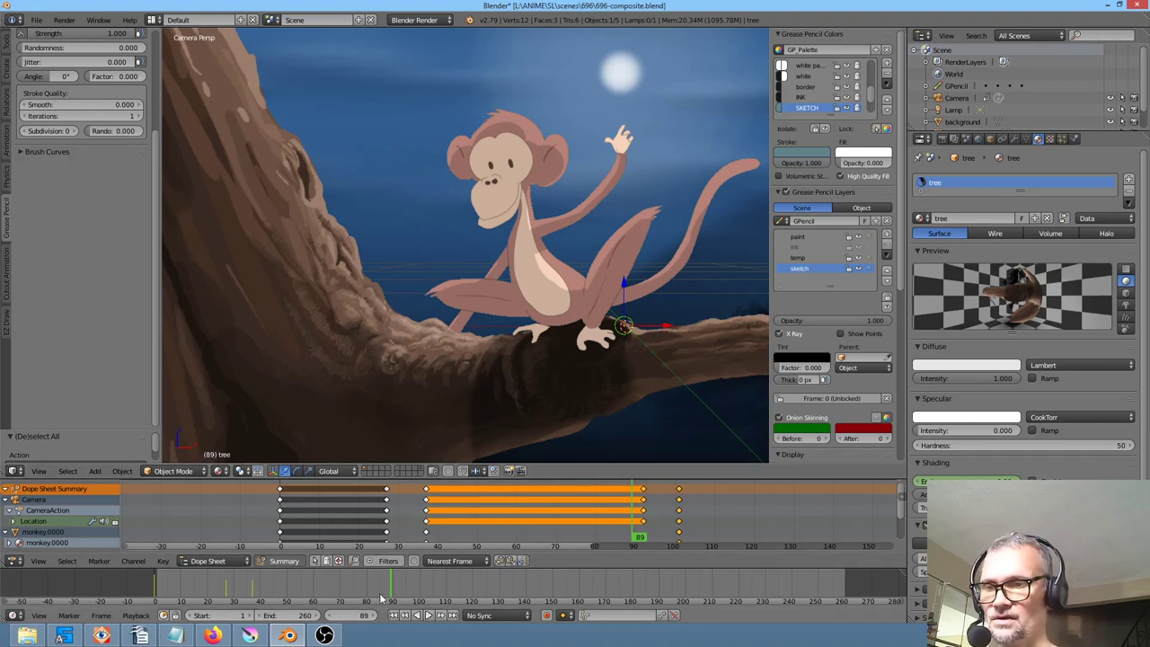
In Krita's tree.png, compare Layer 2's knot shading, hide the Color Adjustment layer, and return to Blender
{"action": "left_click", "coordinate": [249, 635]}
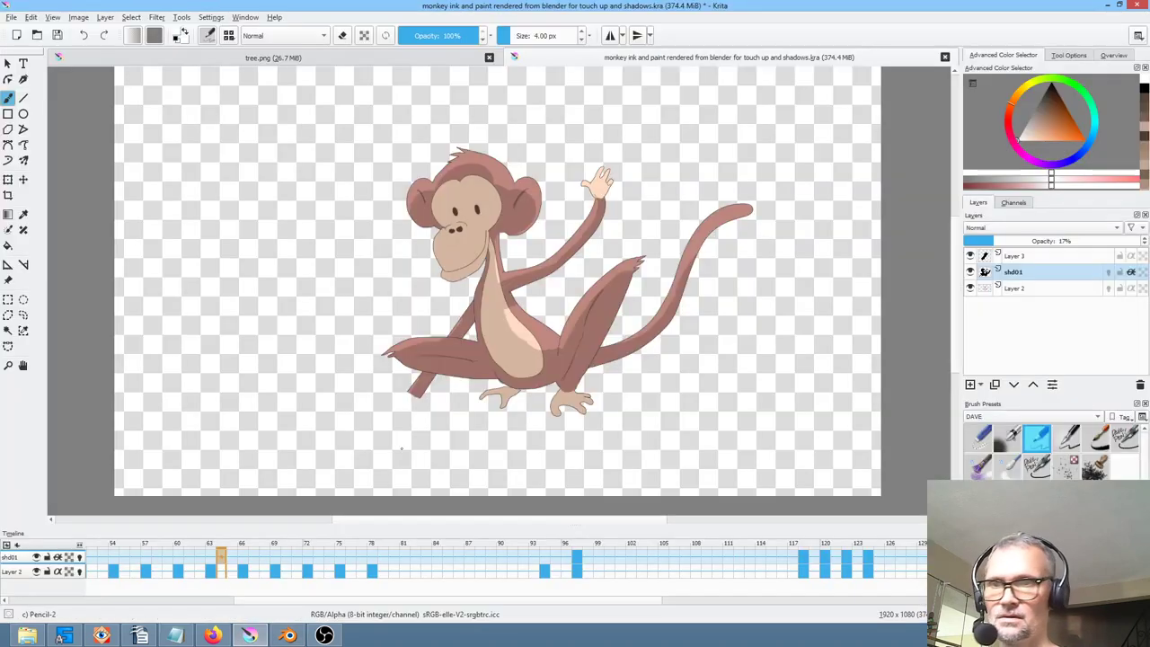
{"action": "left_click", "coordinate": [364, 61]}
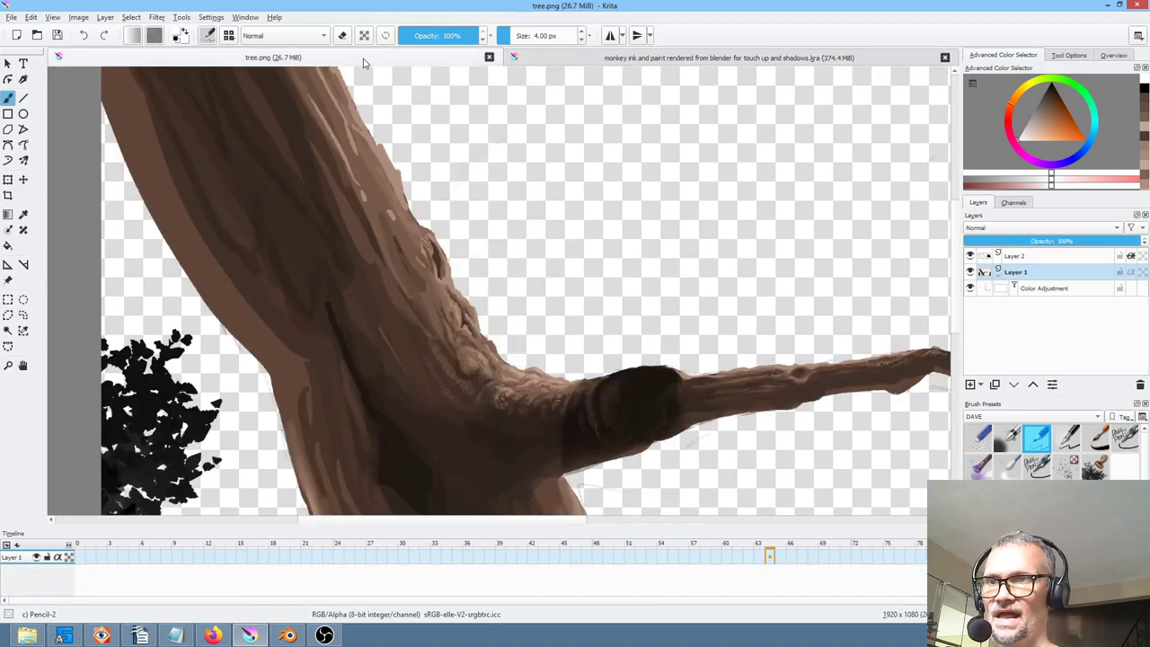
{"action": "left_click", "coordinate": [970, 257]}
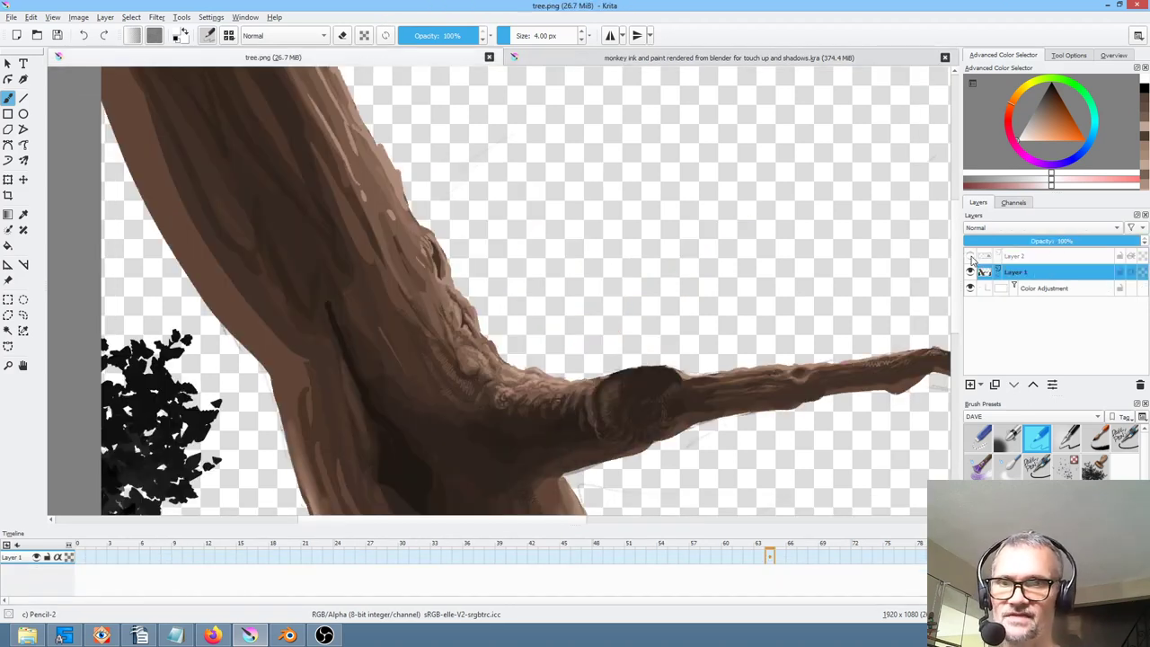
{"action": "left_click", "coordinate": [970, 257]}
{"action": "left_click", "coordinate": [970, 257]}
{"action": "left_click", "coordinate": [970, 256]}
{"action": "left_click", "coordinate": [970, 257]}
{"action": "left_click", "coordinate": [970, 257]}
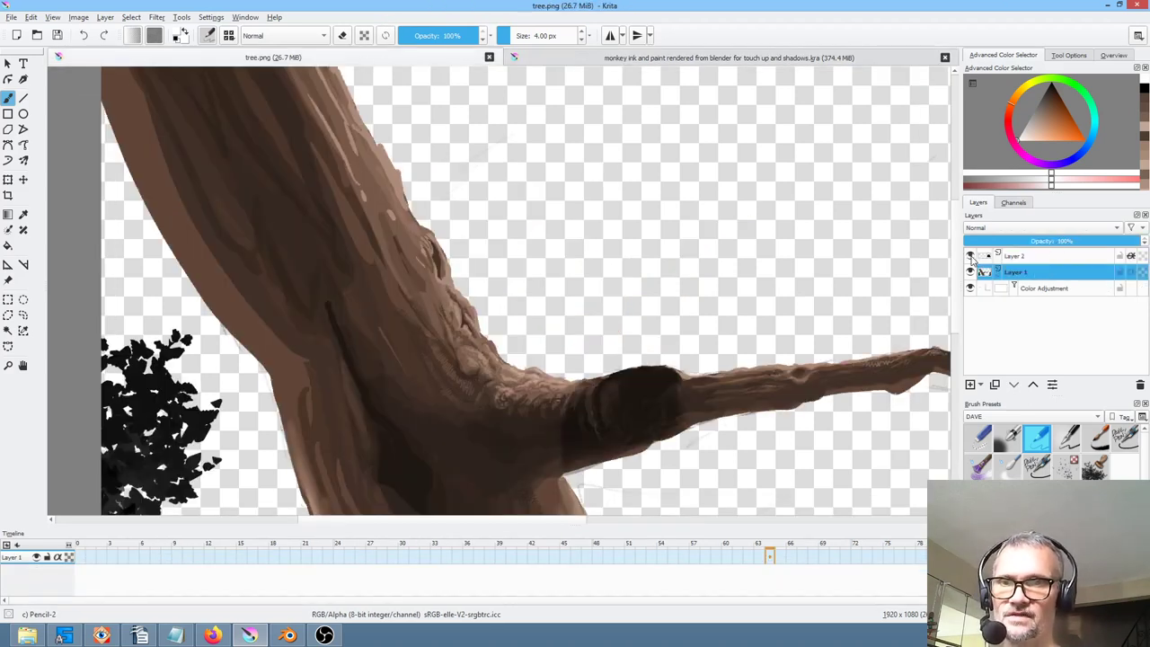
{"action": "left_click", "coordinate": [970, 257]}
{"action": "left_click", "coordinate": [970, 257]}
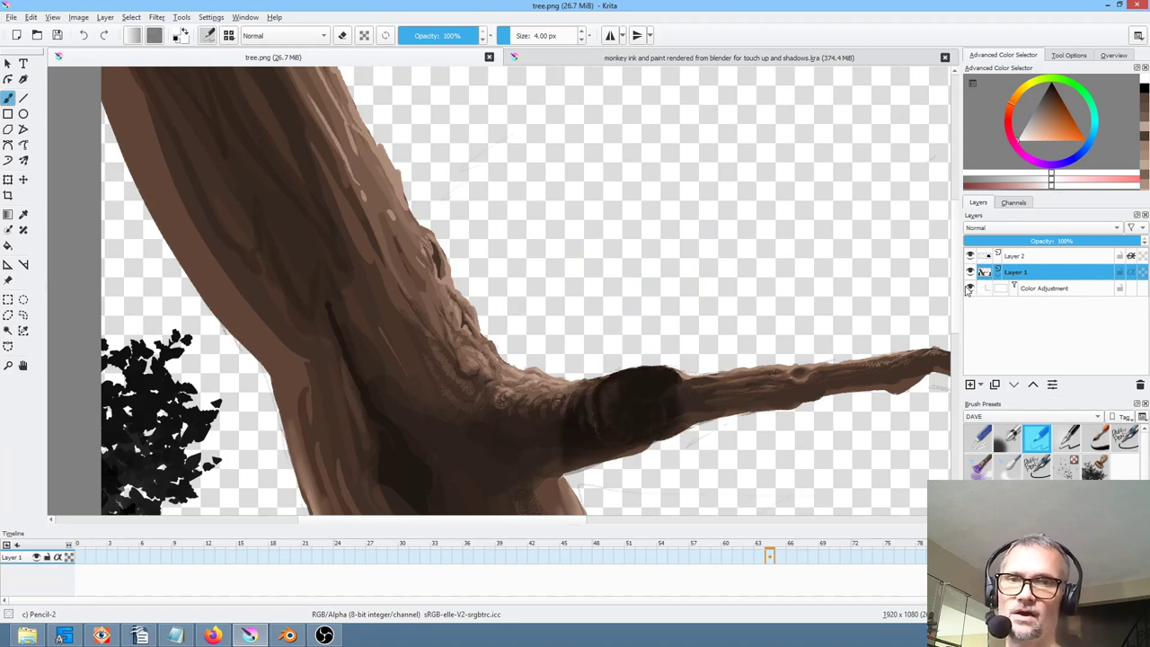
{"action": "left_click", "coordinate": [970, 289]}
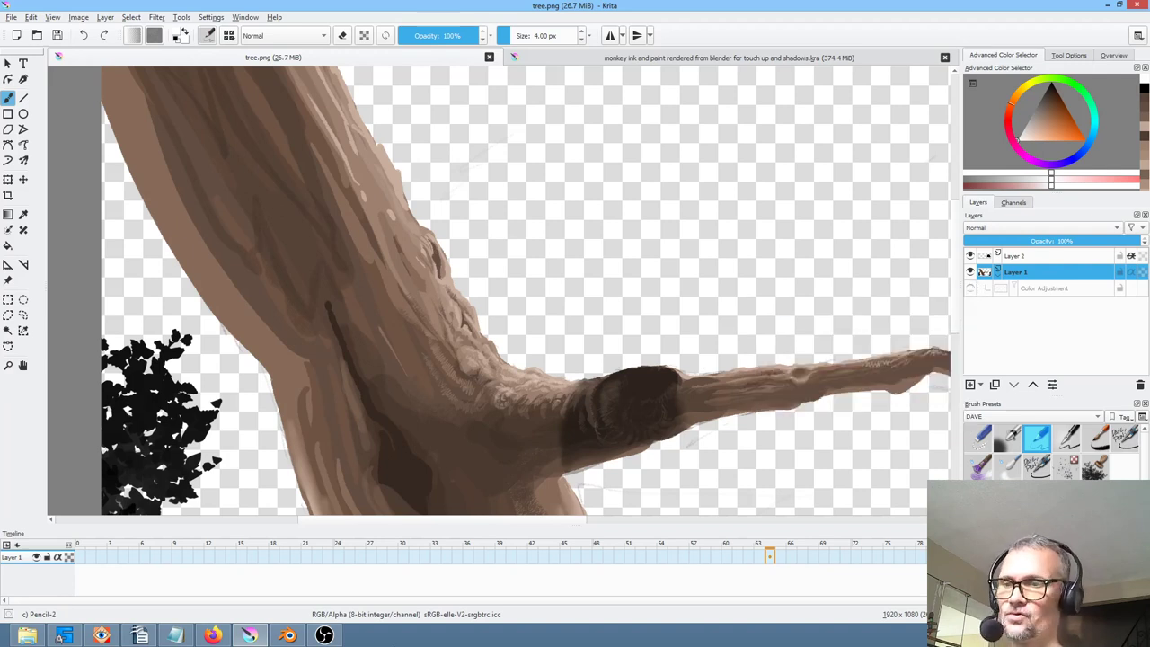
{"action": "left_click", "coordinate": [287, 635]}
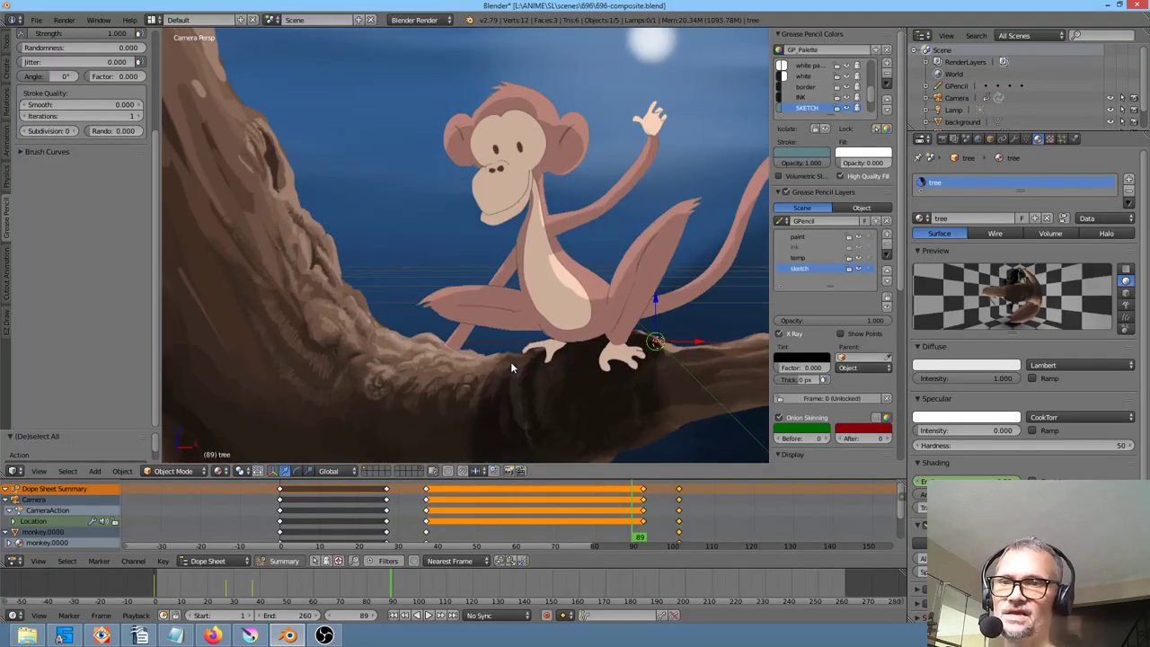
Glance at the last render result with F11, then zoom the camera view in and out
{"action": "key", "text": "F11"}
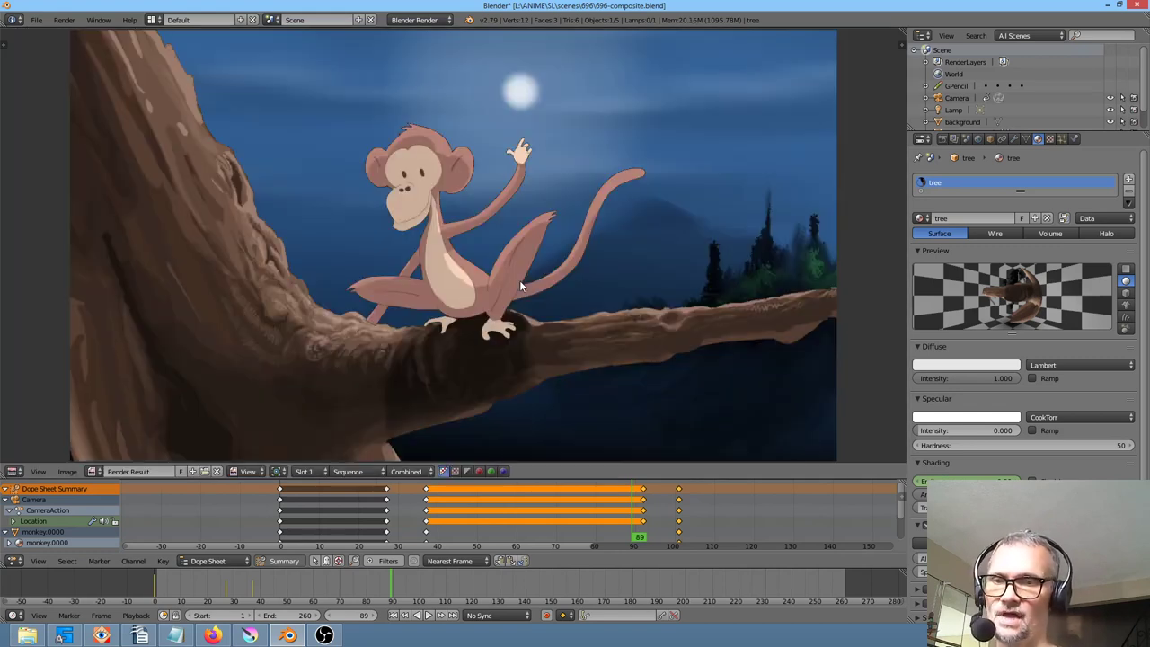
{"action": "key", "text": "F11"}
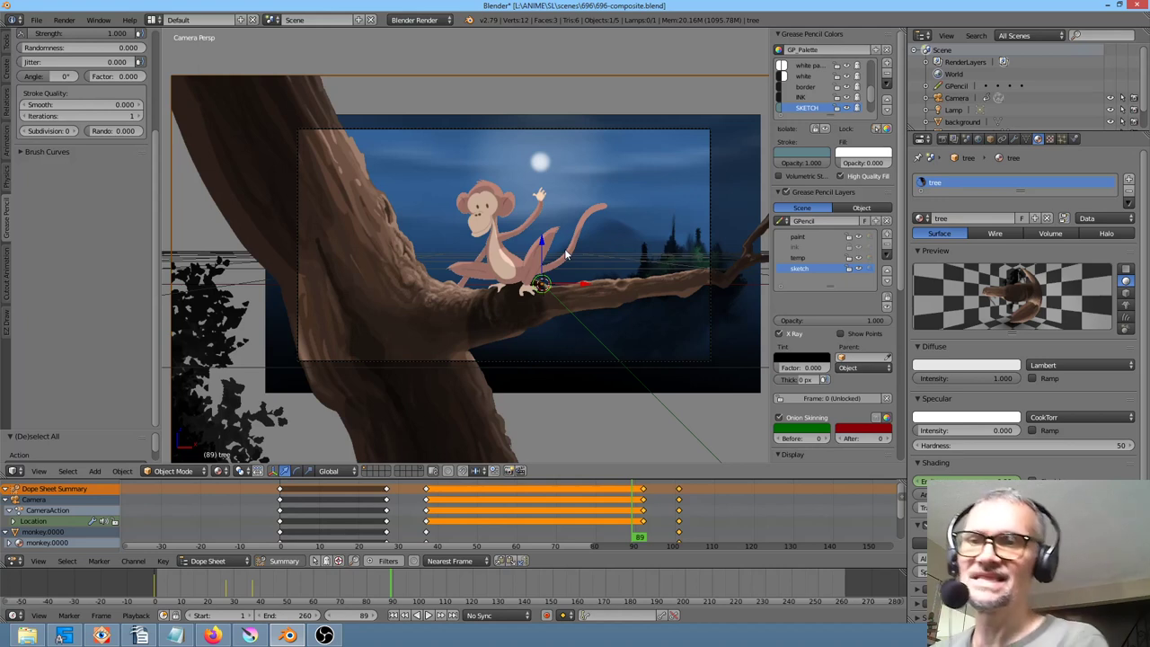
{"action": "scroll", "coordinate": [555, 220], "scroll_direction": "up", "scroll_amount": 8}
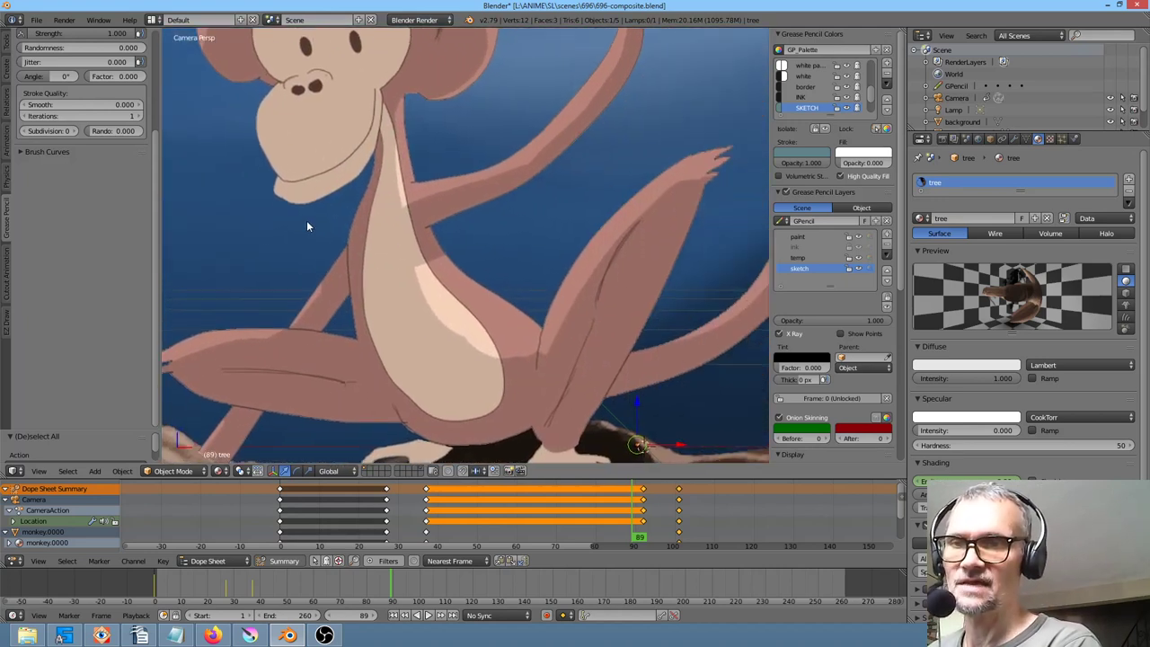
{"action": "scroll", "coordinate": [500, 300], "scroll_direction": "up", "scroll_amount": 8}
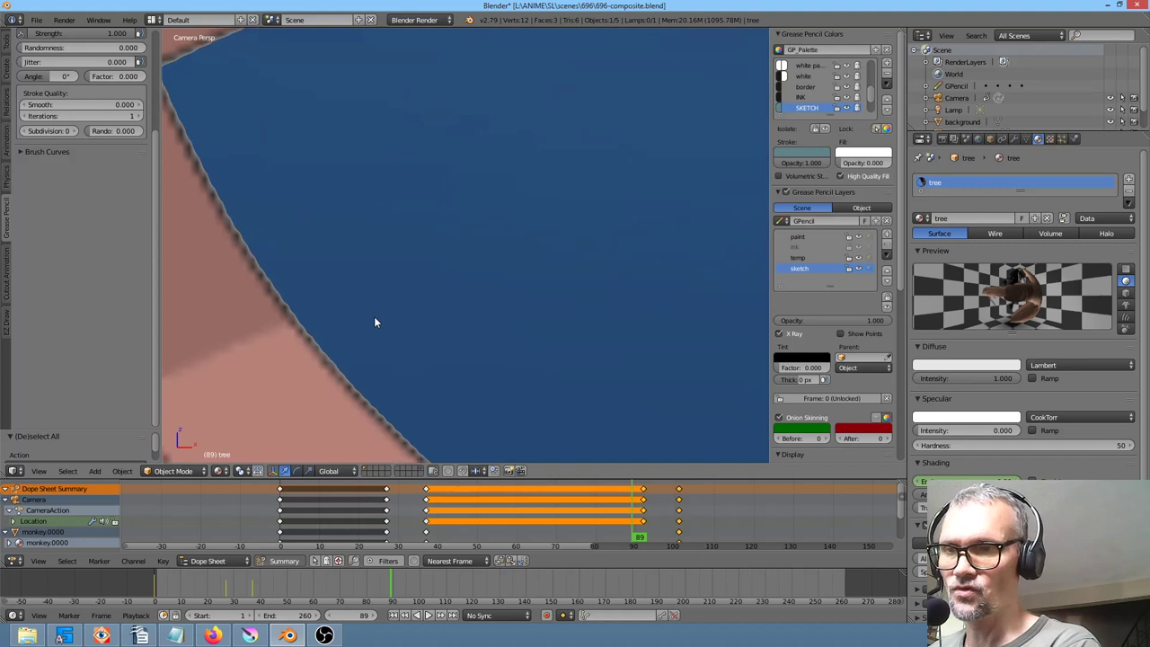
{"action": "scroll", "coordinate": [346, 316], "scroll_direction": "down", "scroll_amount": 2}
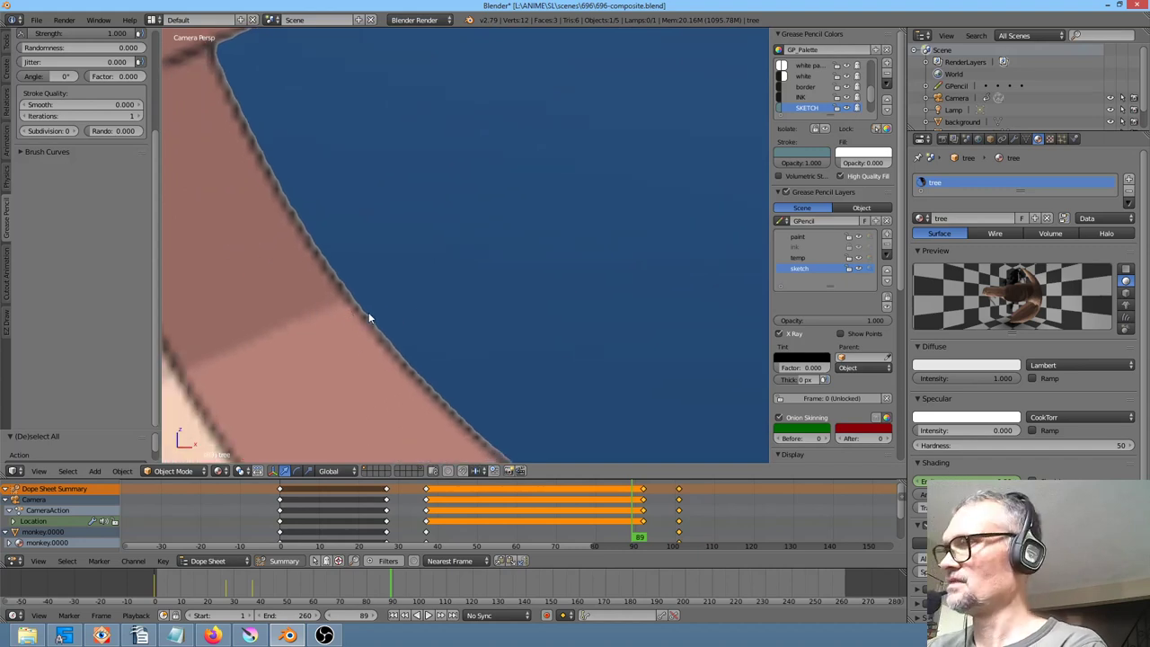
Render frame 89 with F12, inspect it up close, then close it and zoom out to the camera frame
{"action": "key", "text": "F12"}
{"action": "scroll", "coordinate": [460, 268], "scroll_direction": "up", "scroll_amount": 8}
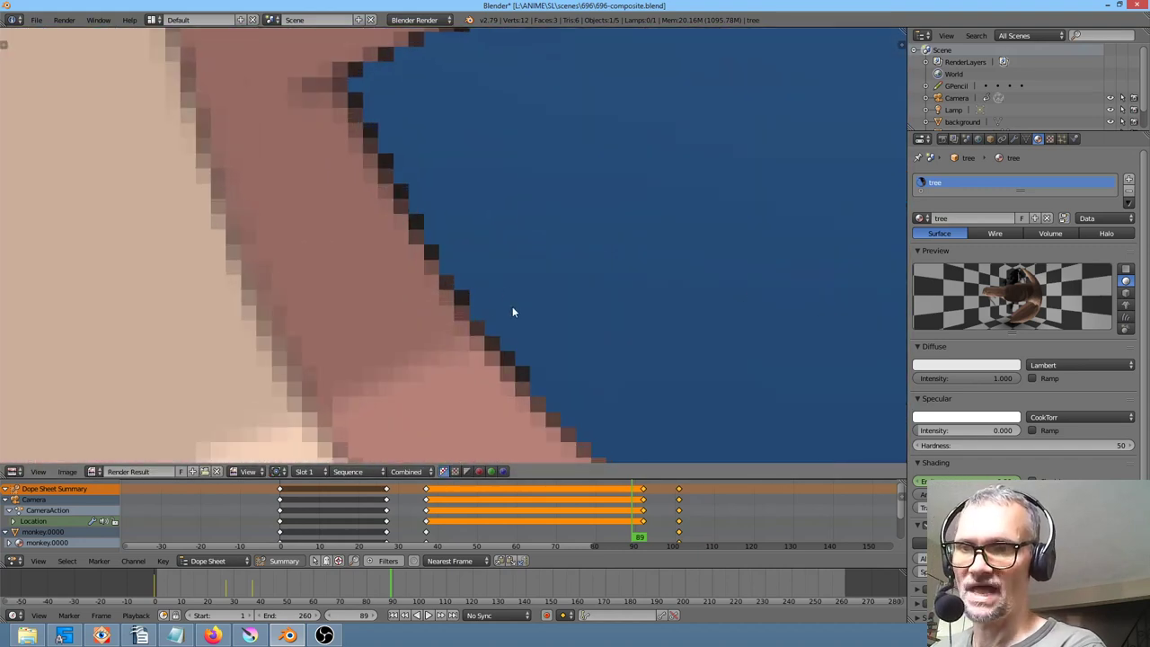
{"action": "scroll", "coordinate": [512, 314], "scroll_direction": "down", "scroll_amount": 2}
{"action": "key", "text": "Home"}
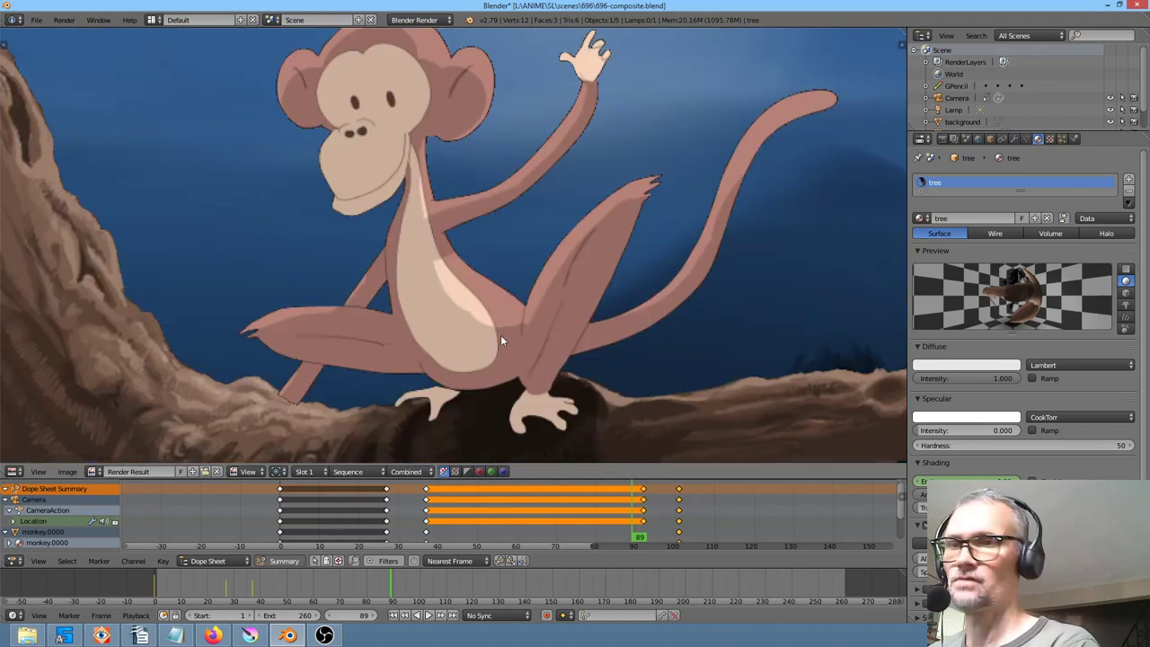
{"action": "key", "text": "Escape"}
{"action": "scroll", "coordinate": [490, 328], "scroll_direction": "down", "scroll_amount": 3}
{"action": "scroll", "coordinate": [484, 336], "scroll_direction": "down", "scroll_amount": 3}
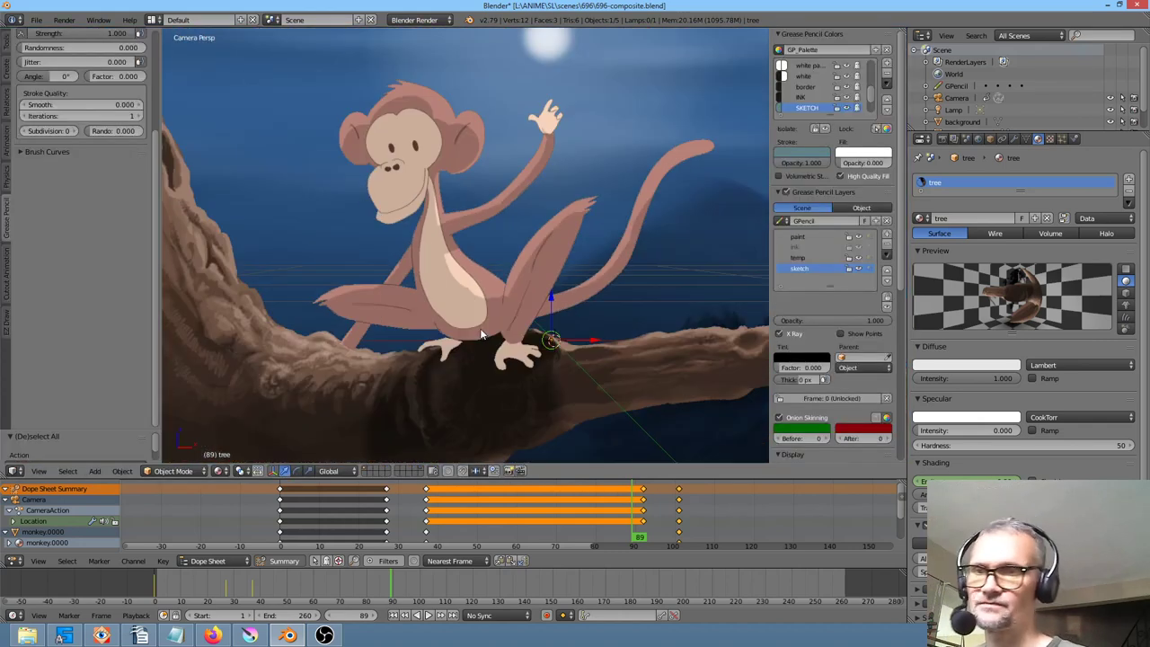
{"action": "scroll", "coordinate": [481, 335], "scroll_direction": "down", "scroll_amount": 3}
Enable Full Sample anti-aliasing for OpenGL renders and inspect a test render of the monkey
{"action": "left_click", "coordinate": [64, 21]}
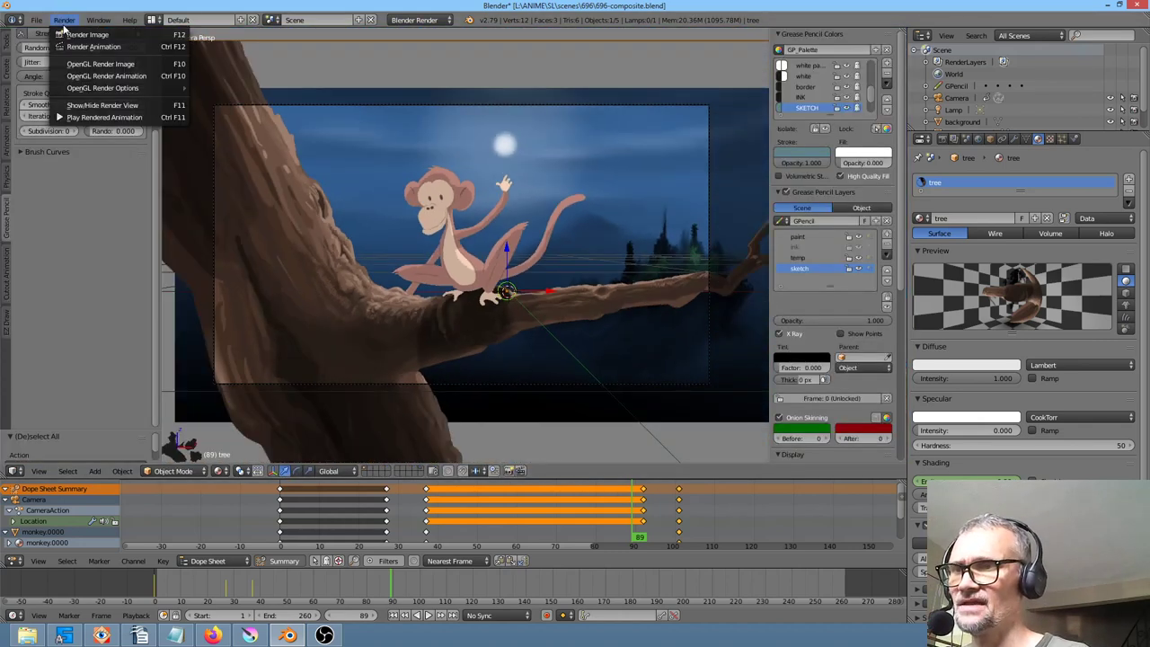
{"action": "mouse_move", "coordinate": [99, 87]}
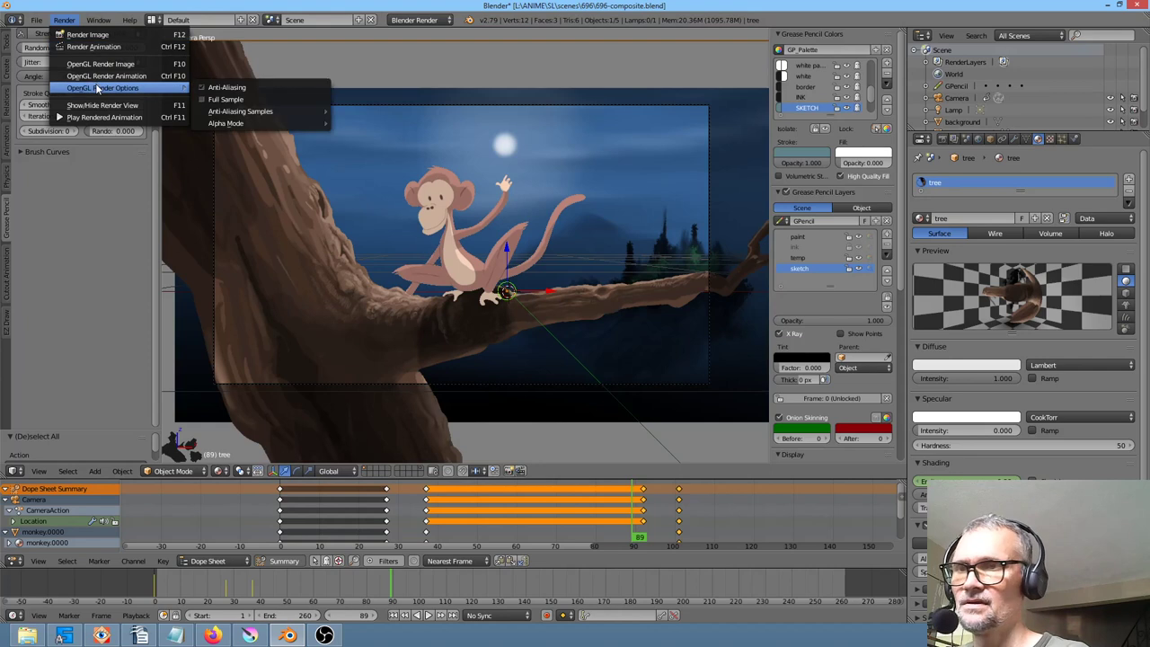
{"action": "left_click", "coordinate": [205, 99]}
{"action": "scroll", "coordinate": [503, 252], "scroll_direction": "up", "scroll_amount": 10}
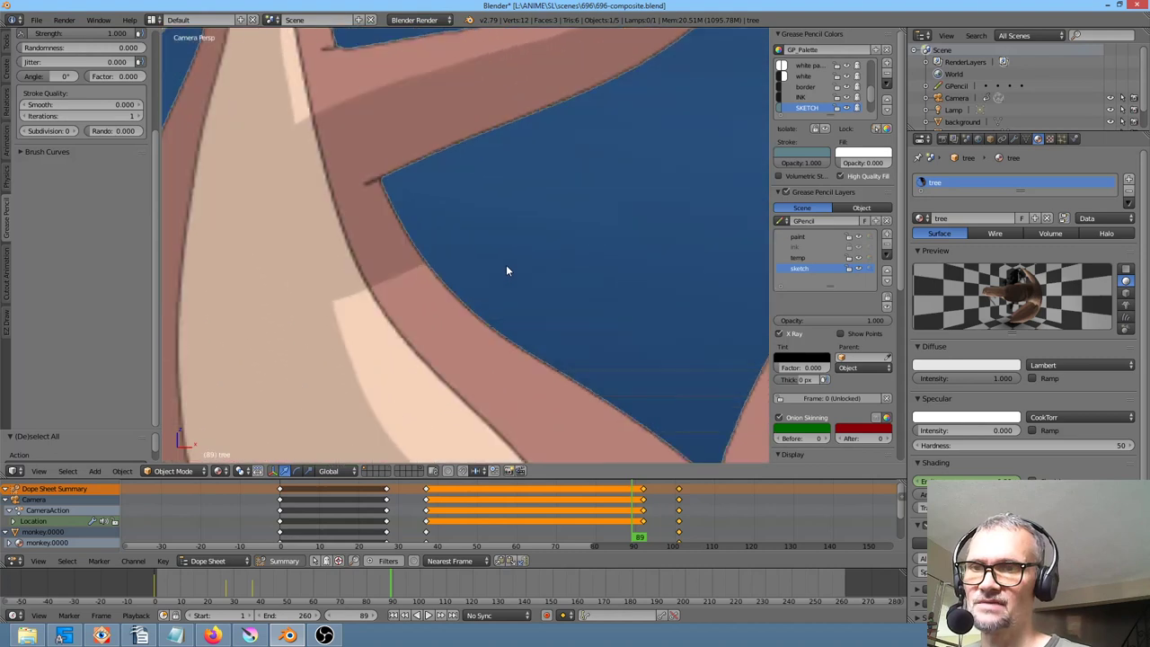
{"action": "key", "text": "F12"}
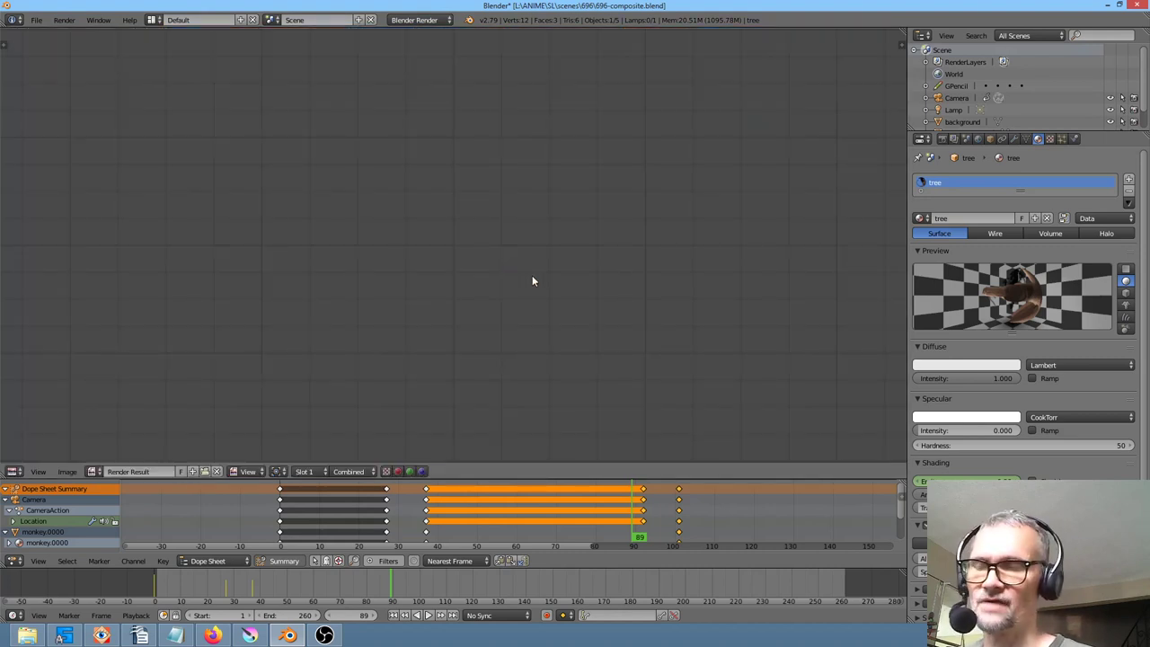
{"action": "scroll", "coordinate": [493, 267], "scroll_direction": "up", "scroll_amount": 8}
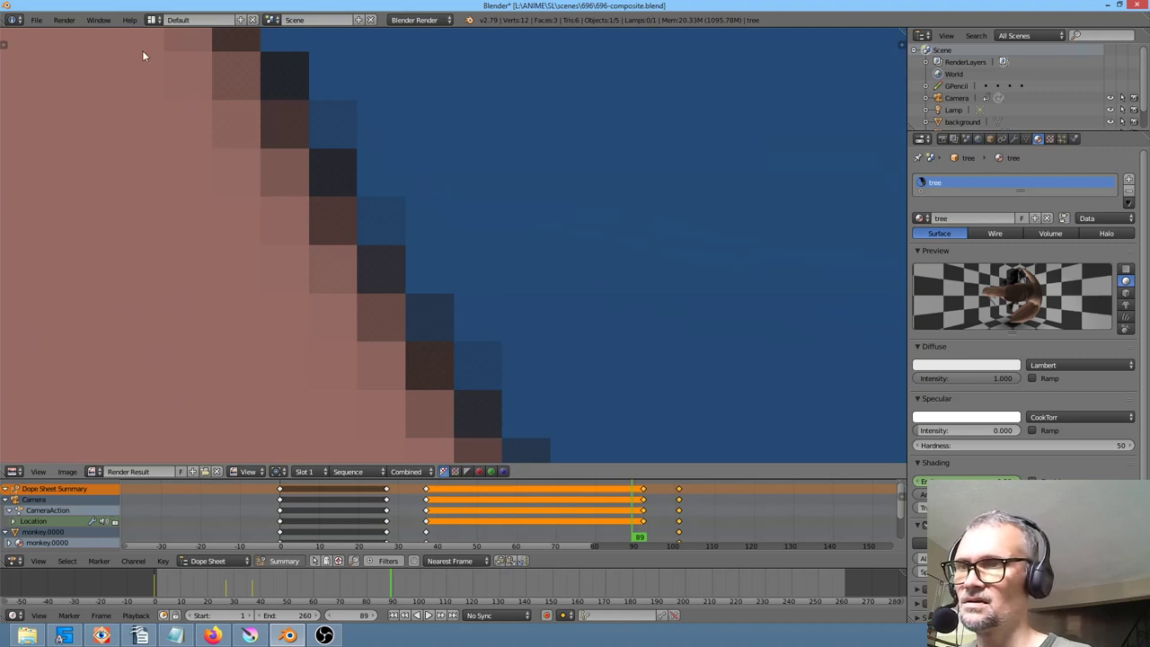
{"action": "key", "text": "Escape"}
Turn Full Sample off and render another viewport still to compare the monkey's edges
{"action": "left_click", "coordinate": [64, 20]}
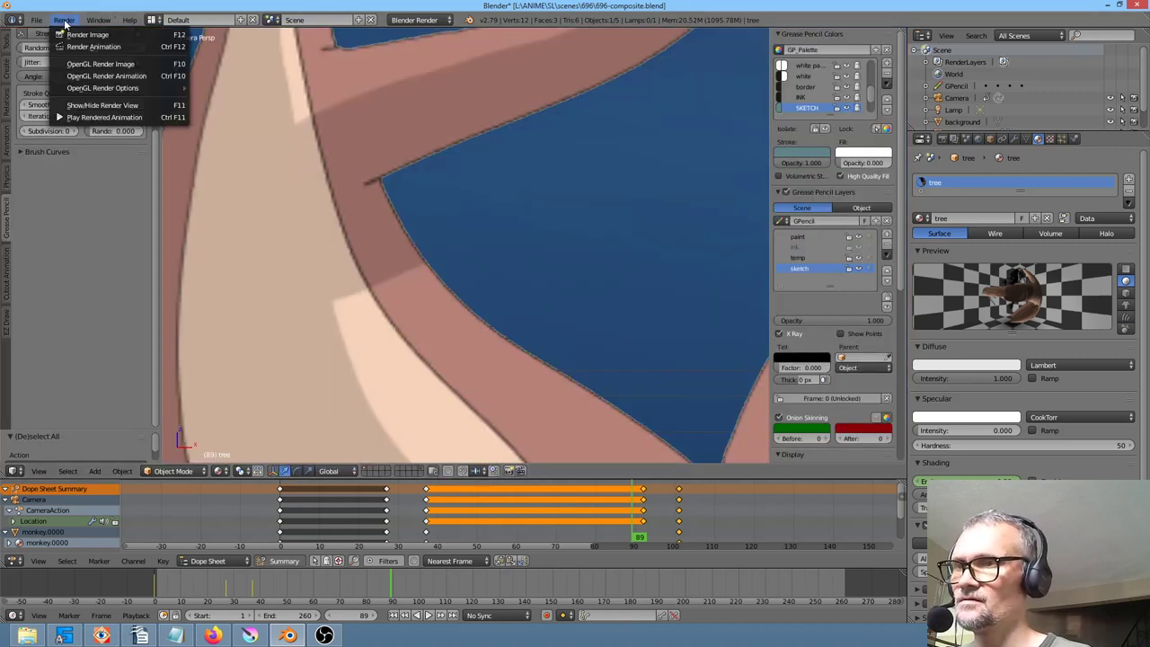
{"action": "mouse_move", "coordinate": [112, 88]}
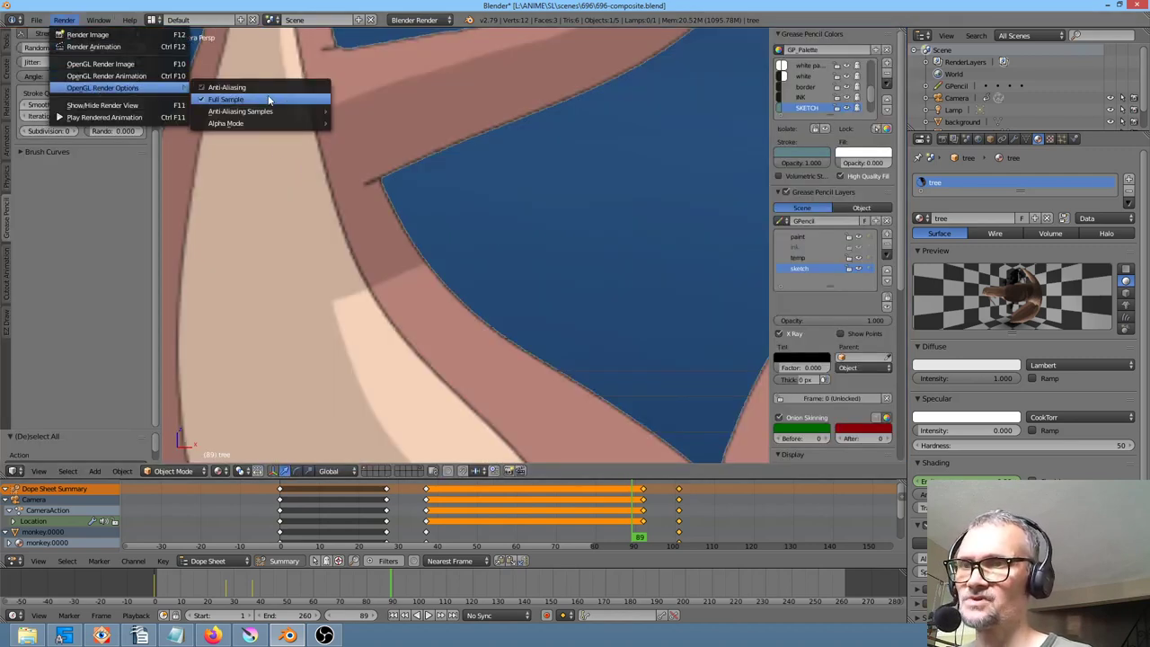
{"action": "left_click", "coordinate": [201, 100]}
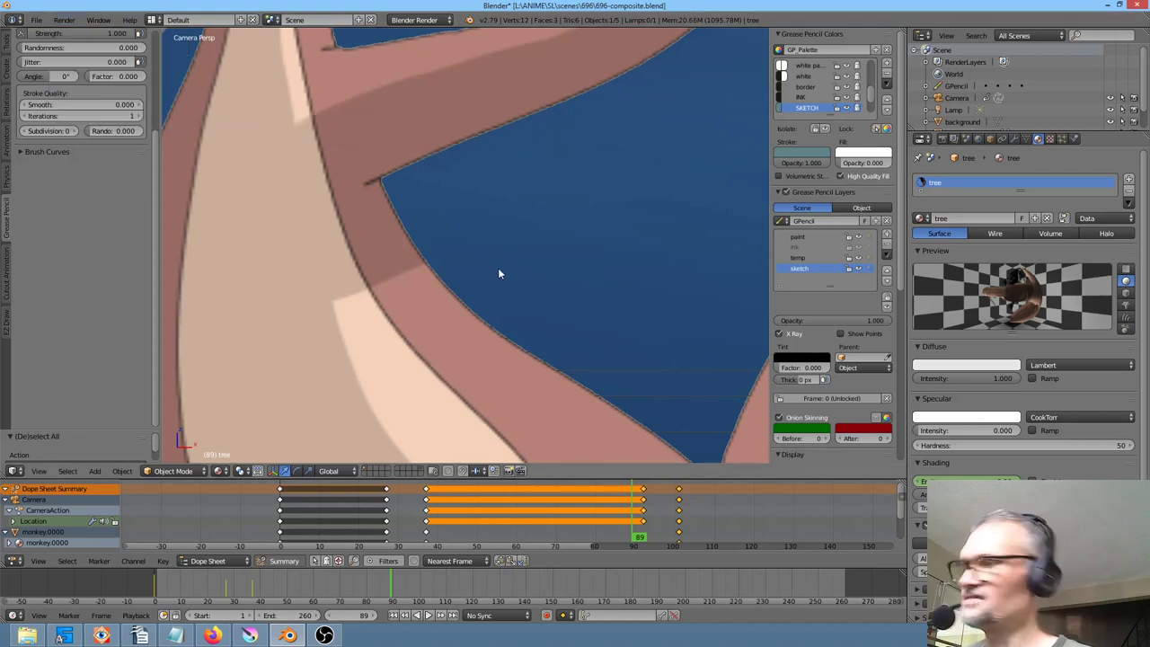
{"action": "key", "text": "F11"}
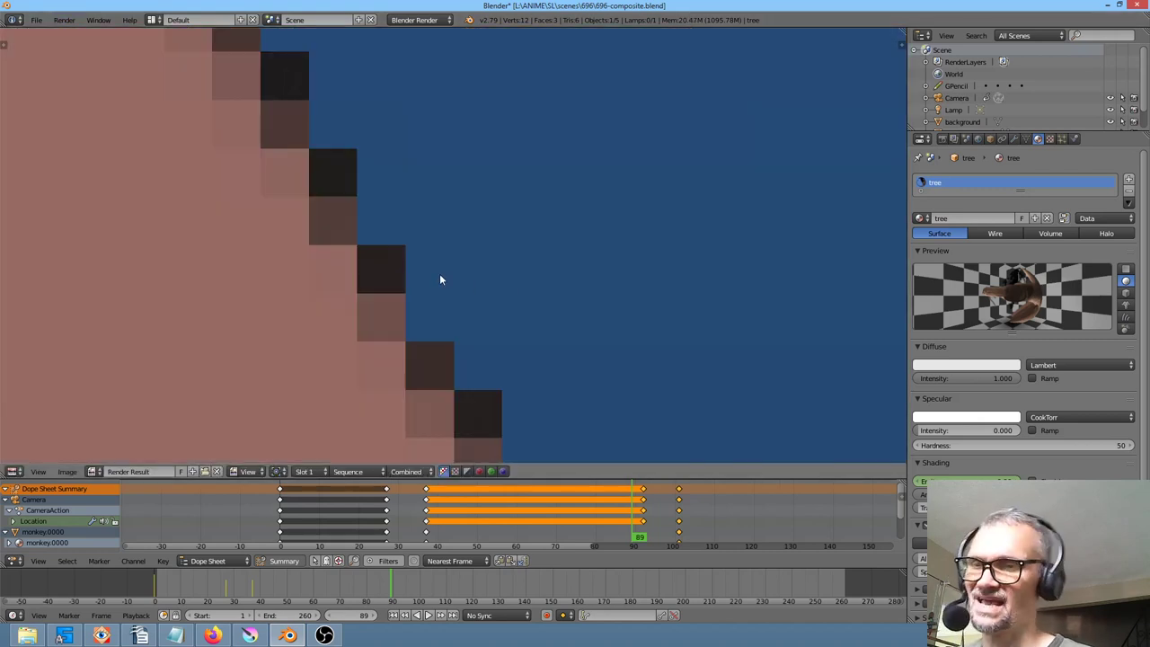
{"action": "scroll", "coordinate": [478, 259], "scroll_direction": "down", "scroll_amount": 6}
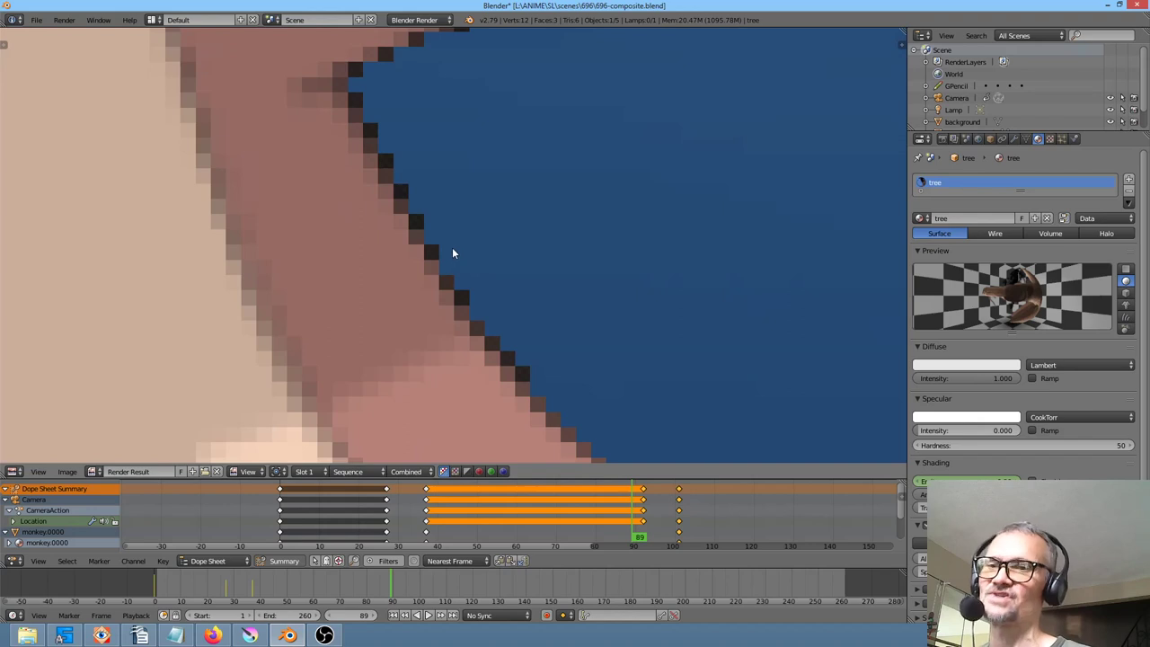
{"action": "scroll", "coordinate": [453, 248], "scroll_direction": "up", "scroll_amount": 8}
{"action": "key", "text": "F11"}
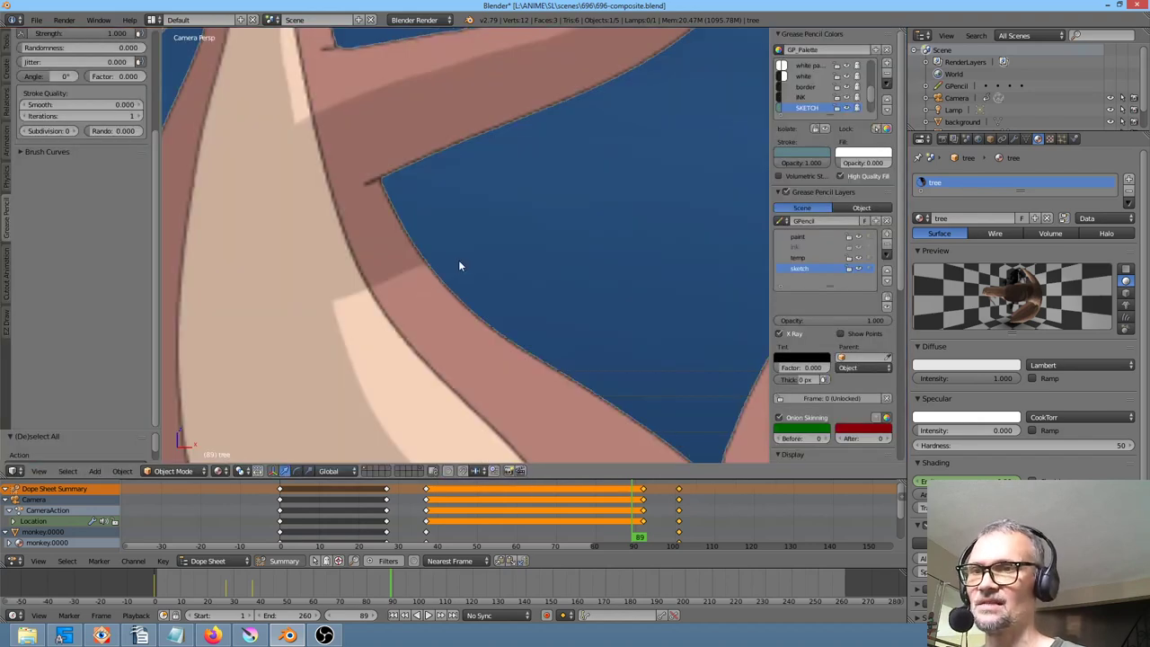
{"action": "scroll", "coordinate": [459, 266], "scroll_direction": "down", "scroll_amount": 8}
Turn Full Sample back on, render a final still, and return to the camera view
{"action": "left_click", "coordinate": [65, 20]}
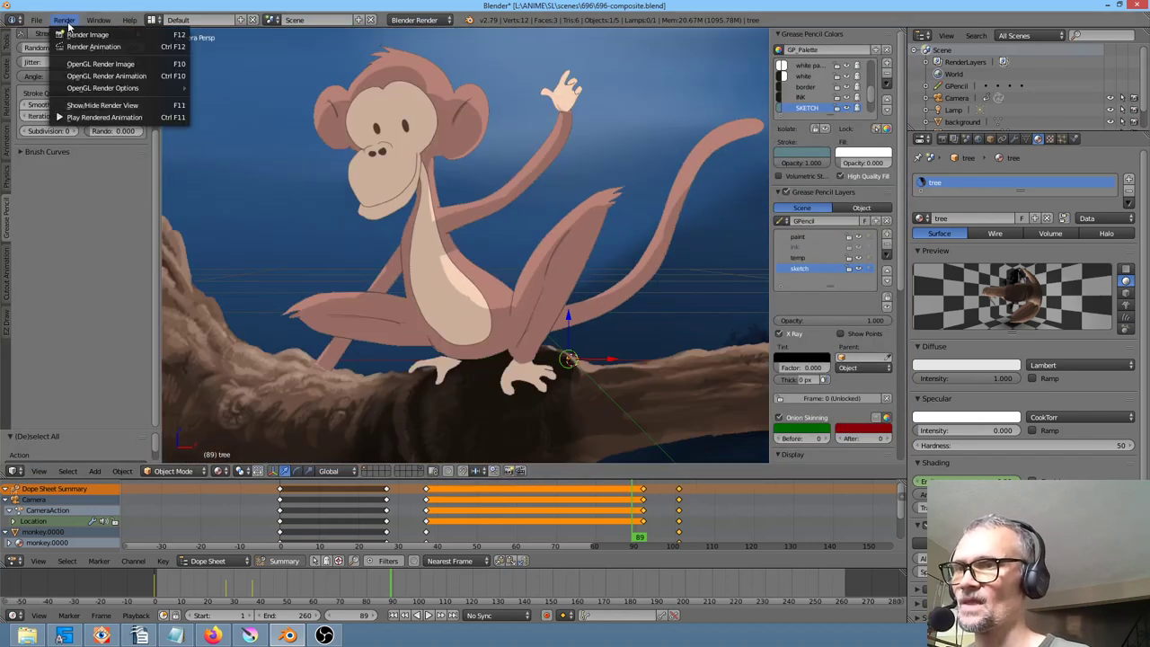
{"action": "left_click", "coordinate": [163, 92]}
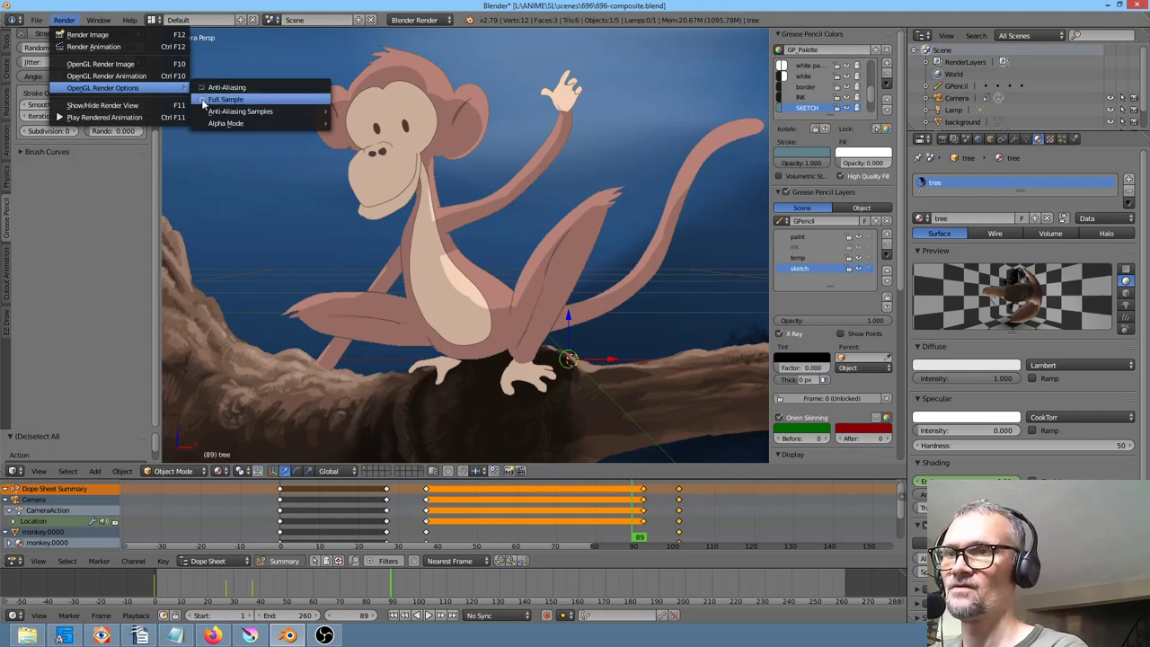
{"action": "left_click", "coordinate": [209, 100]}
{"action": "scroll", "coordinate": [466, 263], "scroll_direction": "up", "scroll_amount": 8}
{"action": "scroll", "coordinate": [465, 263], "scroll_direction": "up", "scroll_amount": 5}
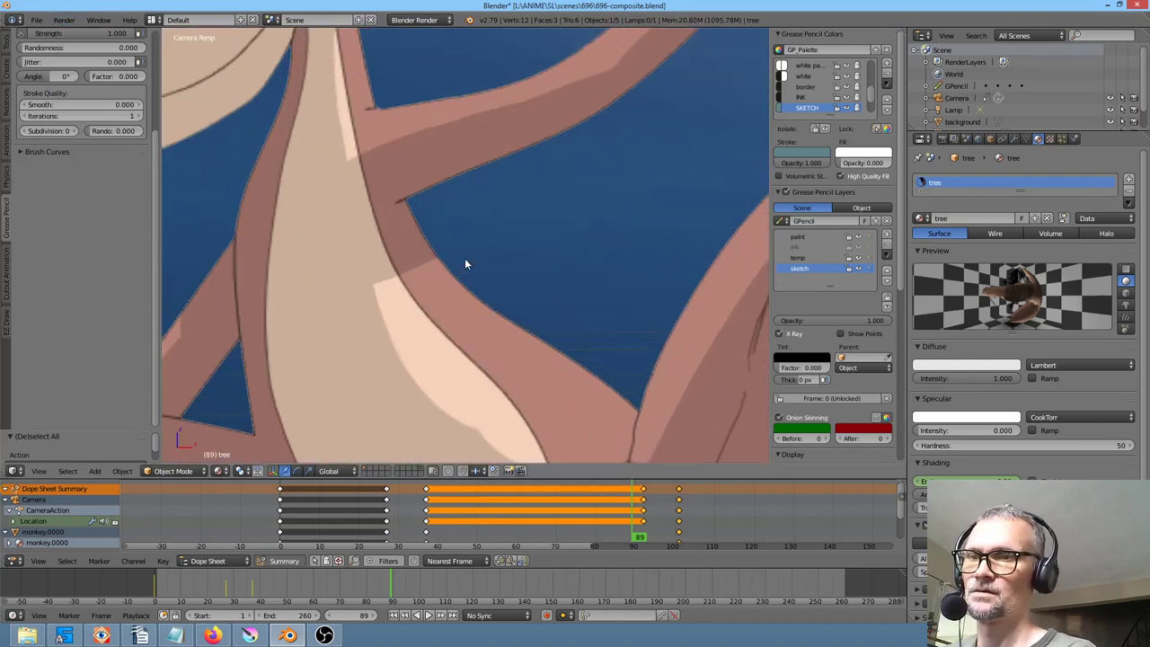
{"action": "key", "text": "F12"}
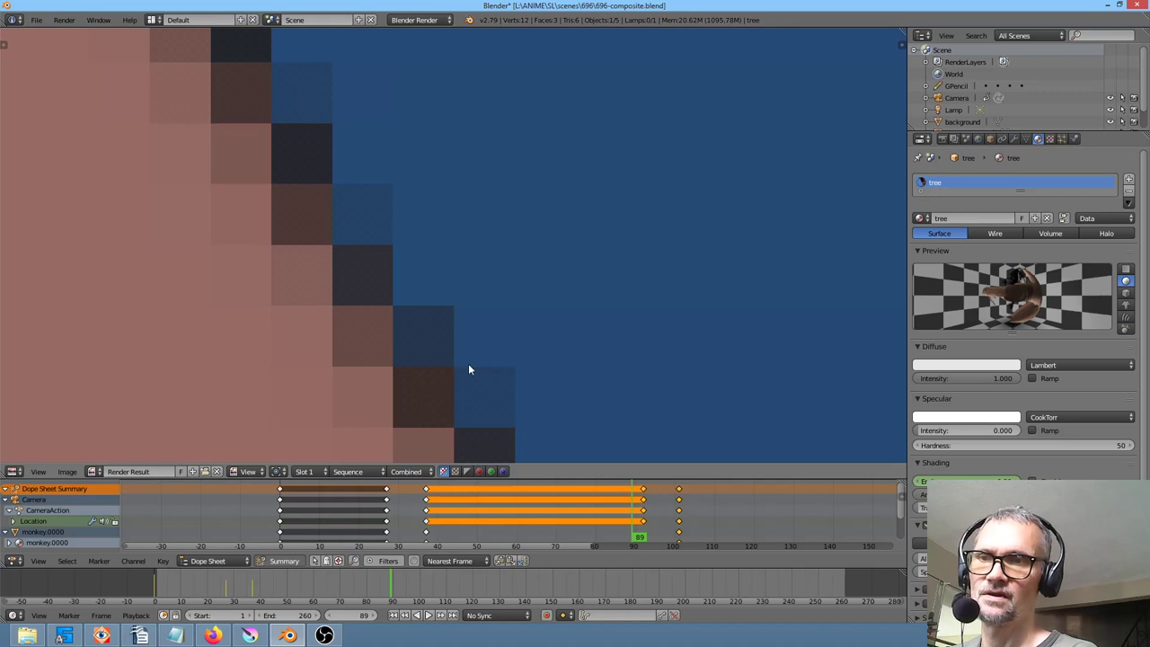
{"action": "key", "text": "Escape"}
{"action": "scroll", "coordinate": [487, 237], "scroll_direction": "down", "scroll_amount": 5}
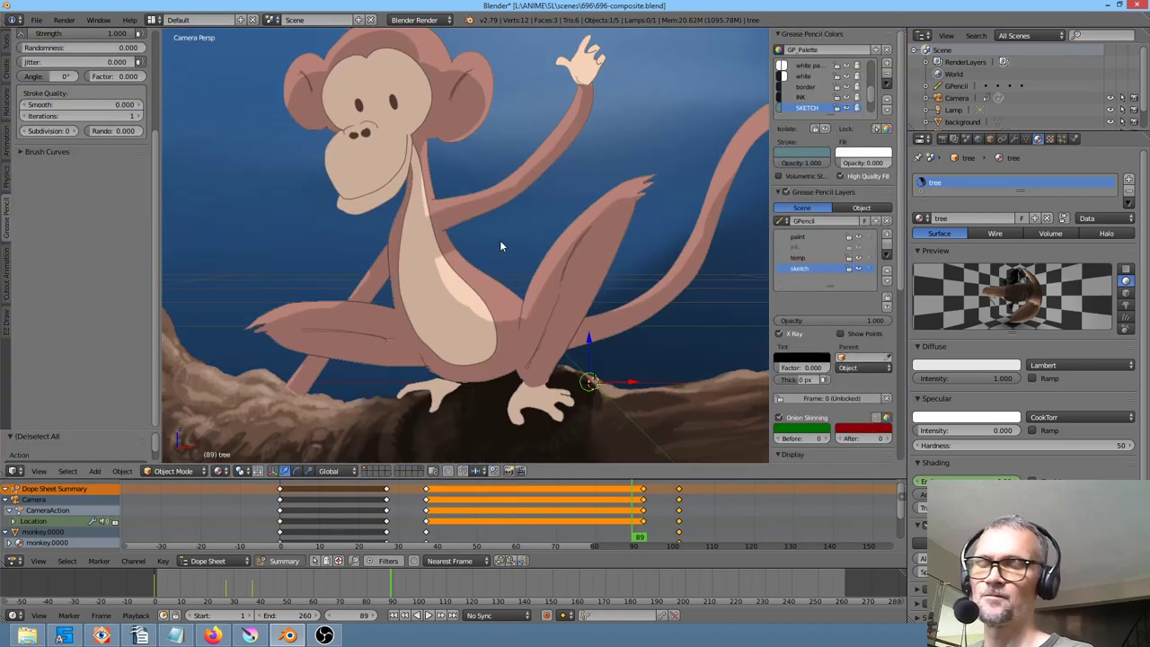
{"action": "scroll", "coordinate": [499, 240], "scroll_direction": "down", "scroll_amount": 3}
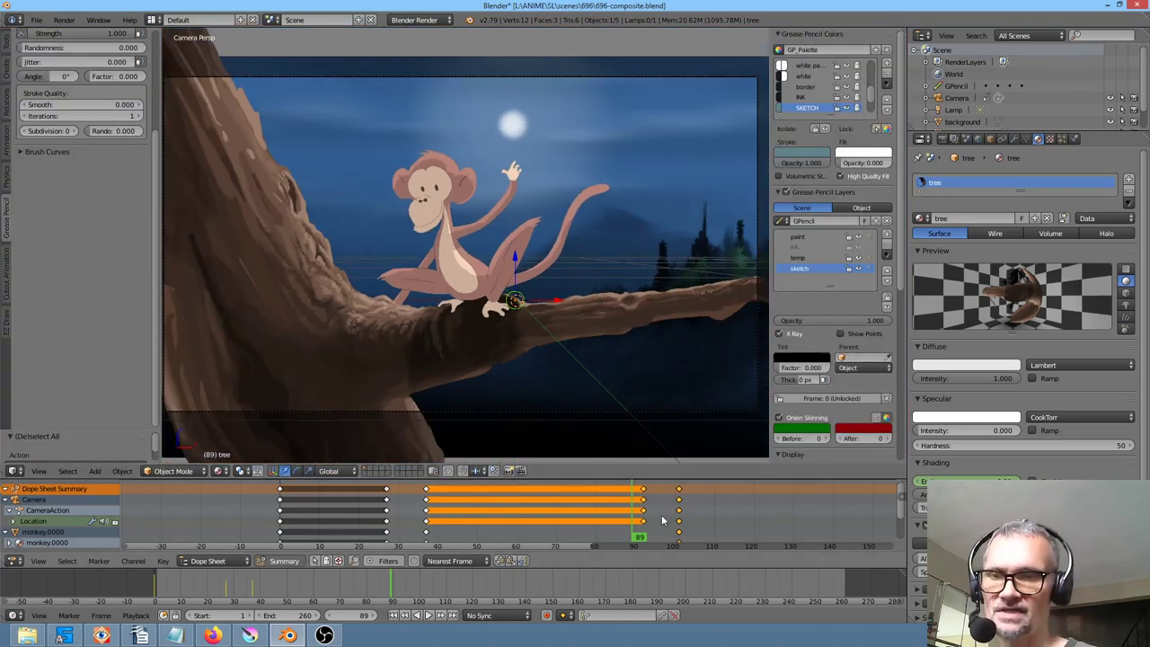
Scrub the timeline back and forth to preview the monkey and camera animation
{"action": "left_click_drag", "start_coordinate": [662, 519], "coordinate": [537, 507]}
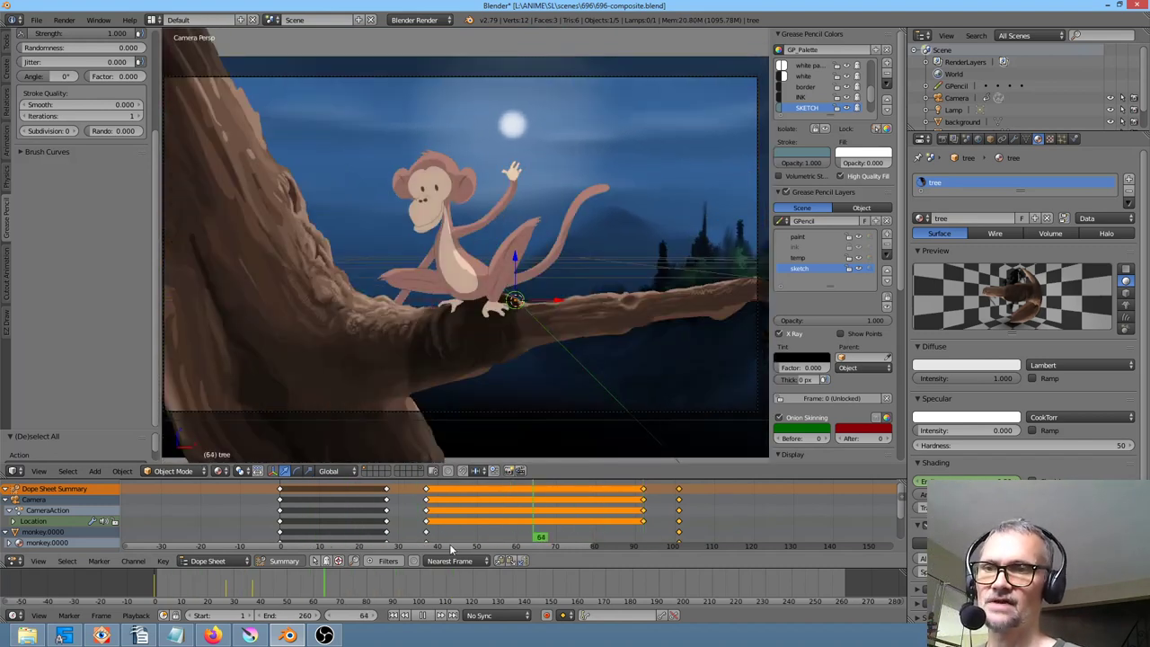
{"action": "left_click_drag", "start_coordinate": [451, 548], "coordinate": [401, 547]}
{"action": "scroll", "coordinate": [572, 291], "scroll_direction": "down", "scroll_amount": 4}
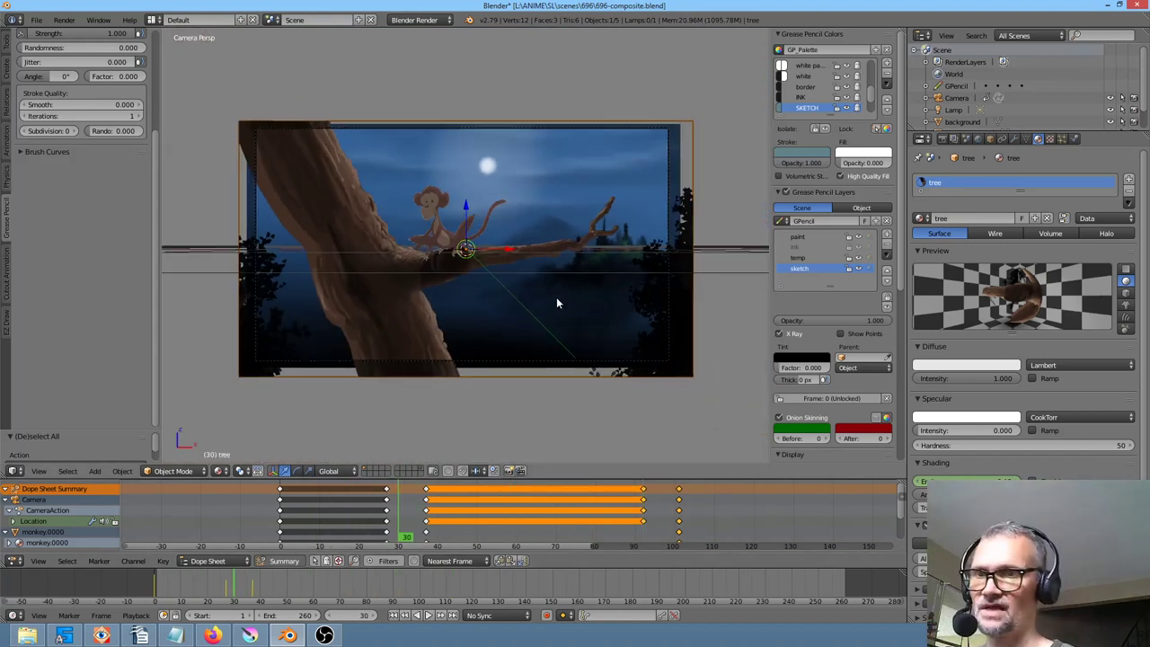
{"action": "scroll", "coordinate": [528, 278], "scroll_direction": "up", "scroll_amount": 4}
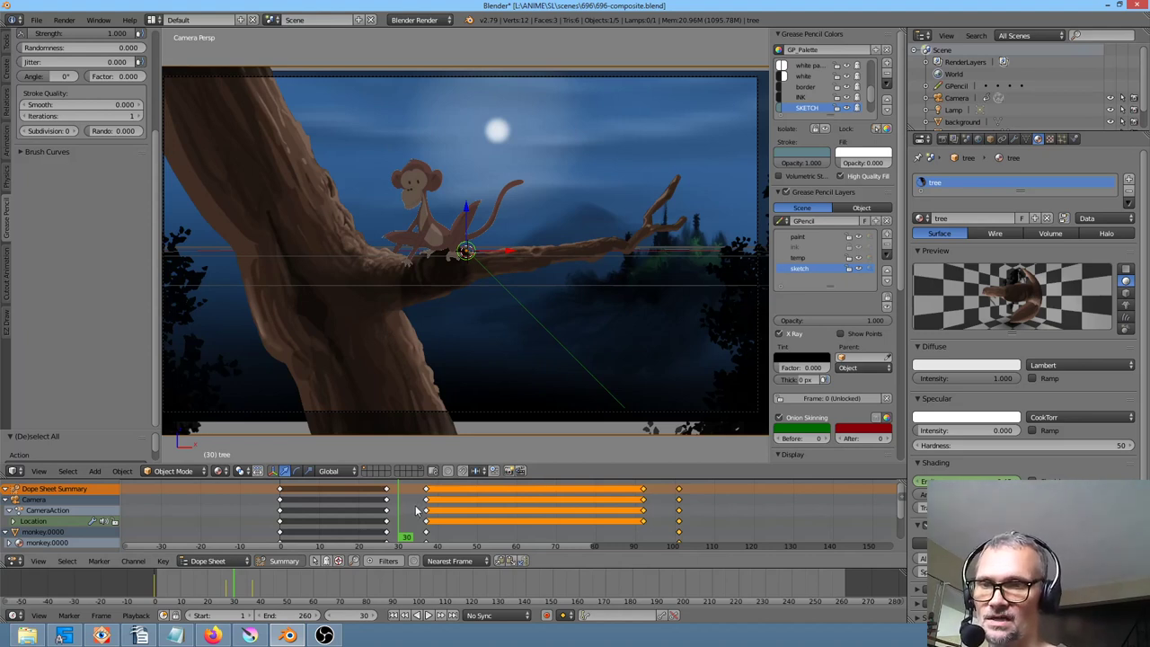
{"action": "left_click_drag", "start_coordinate": [416, 510], "coordinate": [662, 537]}
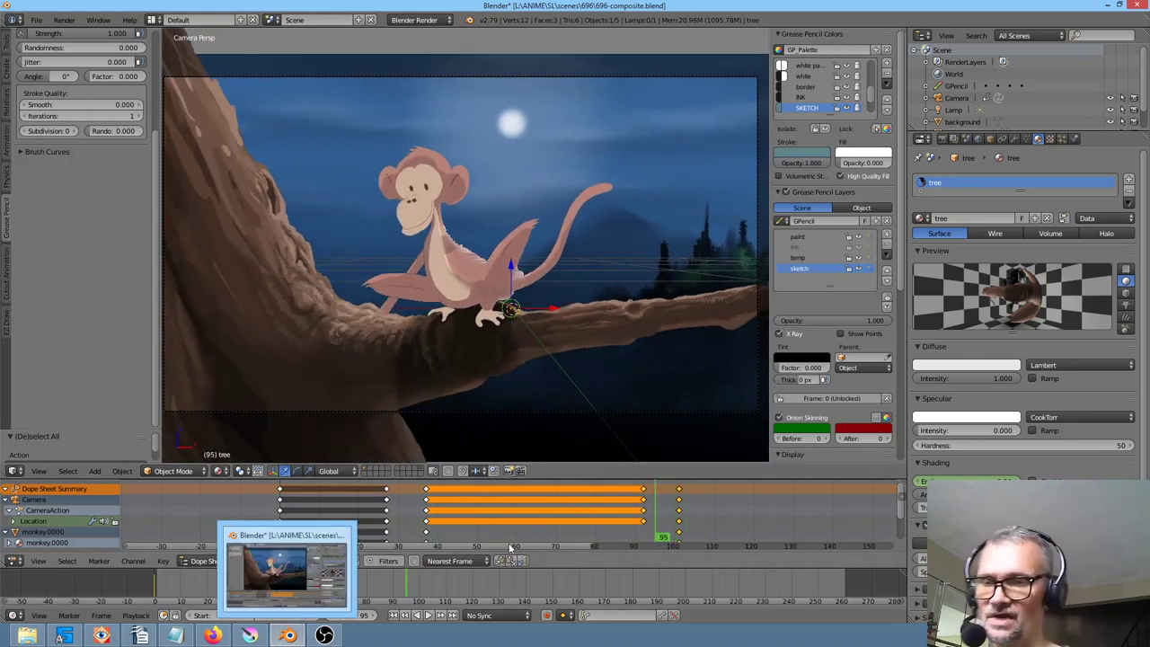
{"action": "left_click_drag", "start_coordinate": [427, 532], "coordinate": [649, 532]}
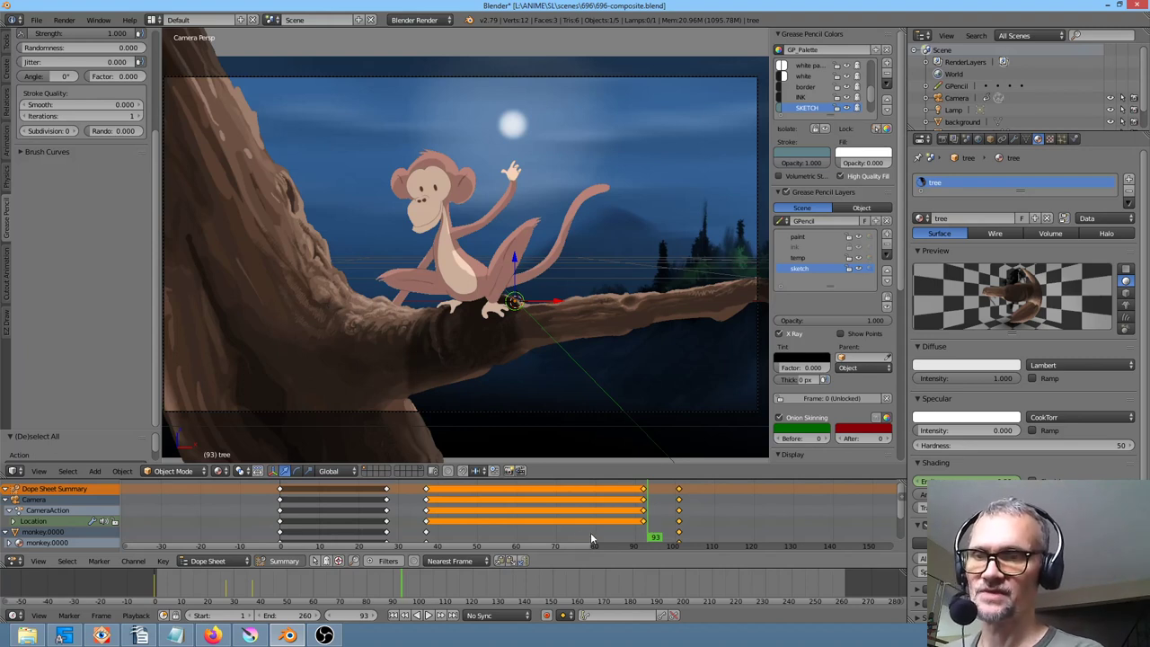
{"action": "left_click_drag", "start_coordinate": [554, 527], "coordinate": [739, 496]}
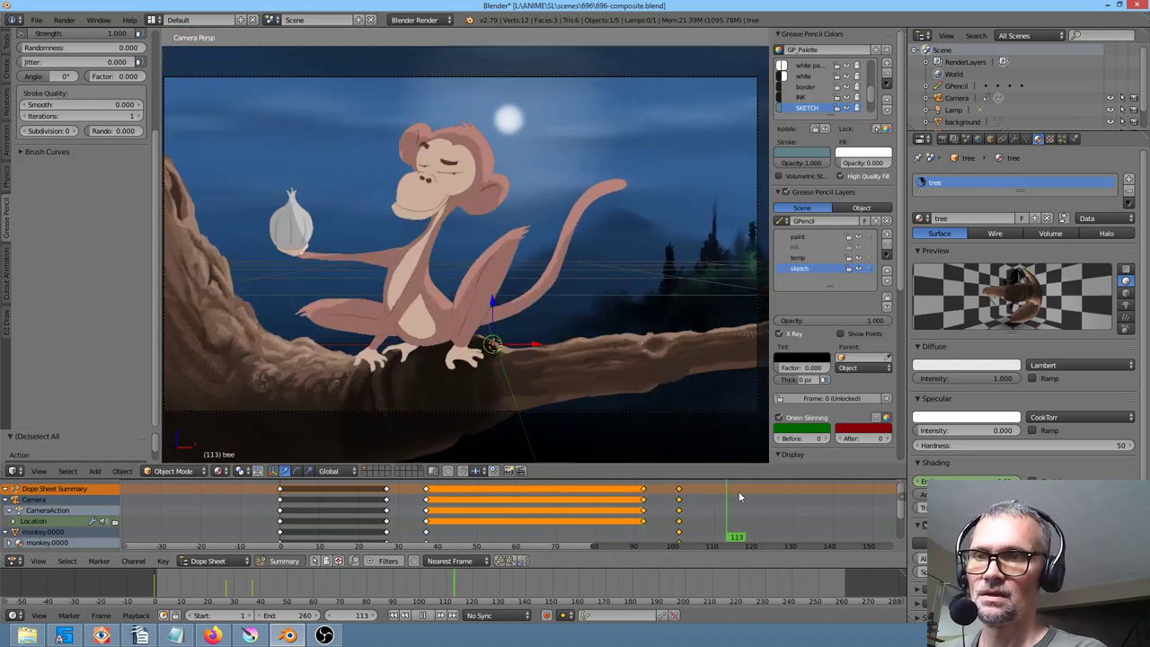
{"action": "scroll", "coordinate": [735, 503], "scroll_direction": "down", "scroll_amount": 8}
{"action": "left_click", "coordinate": [556, 521]}
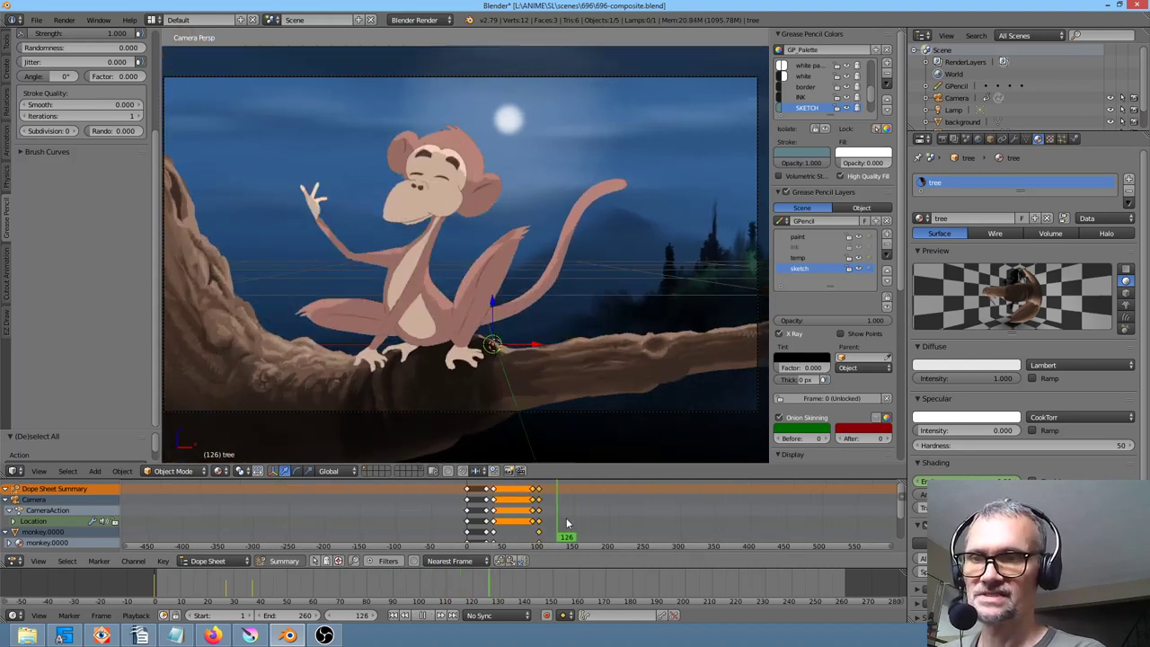
{"action": "mouse_move", "coordinate": [566, 522]}
{"action": "left_mouse_down"}
{"action": "mouse_move", "coordinate": [657, 525]}
{"action": "mouse_move", "coordinate": [550, 516]}
{"action": "mouse_move", "coordinate": [720, 520]}
{"action": "mouse_move", "coordinate": [558, 520]}
{"action": "left_mouse_up"}
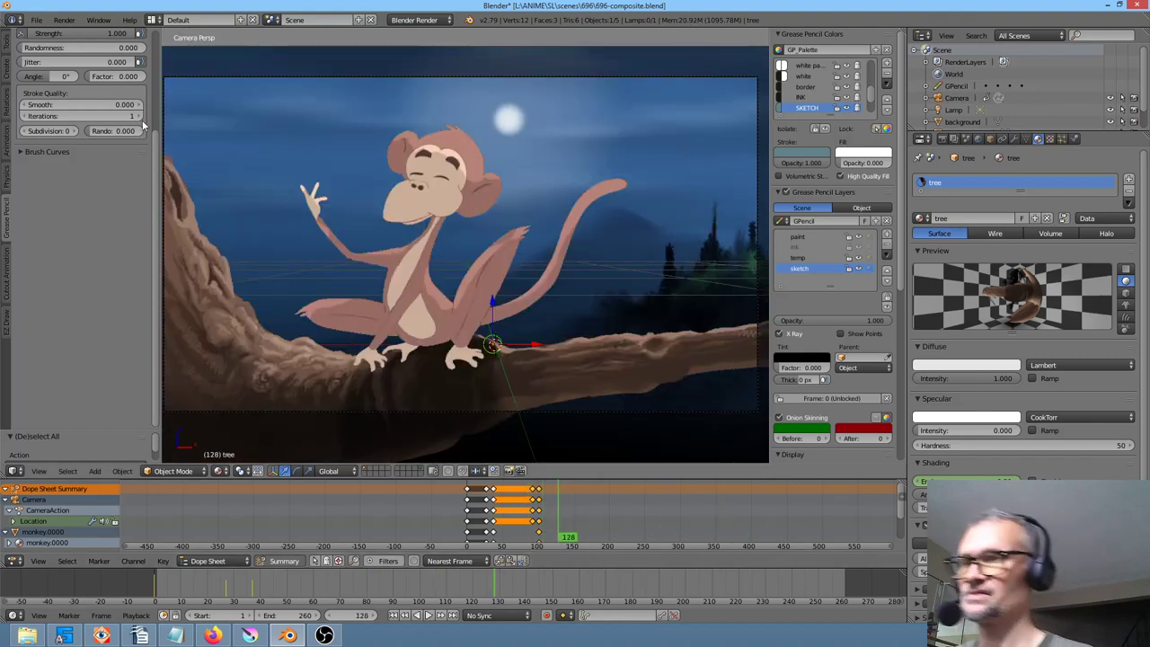
Reopen 696-composite.blend from recent files and move the animation to frame 188
{"action": "left_click", "coordinate": [36, 20]}
{"action": "mouse_move", "coordinate": [55, 59]}
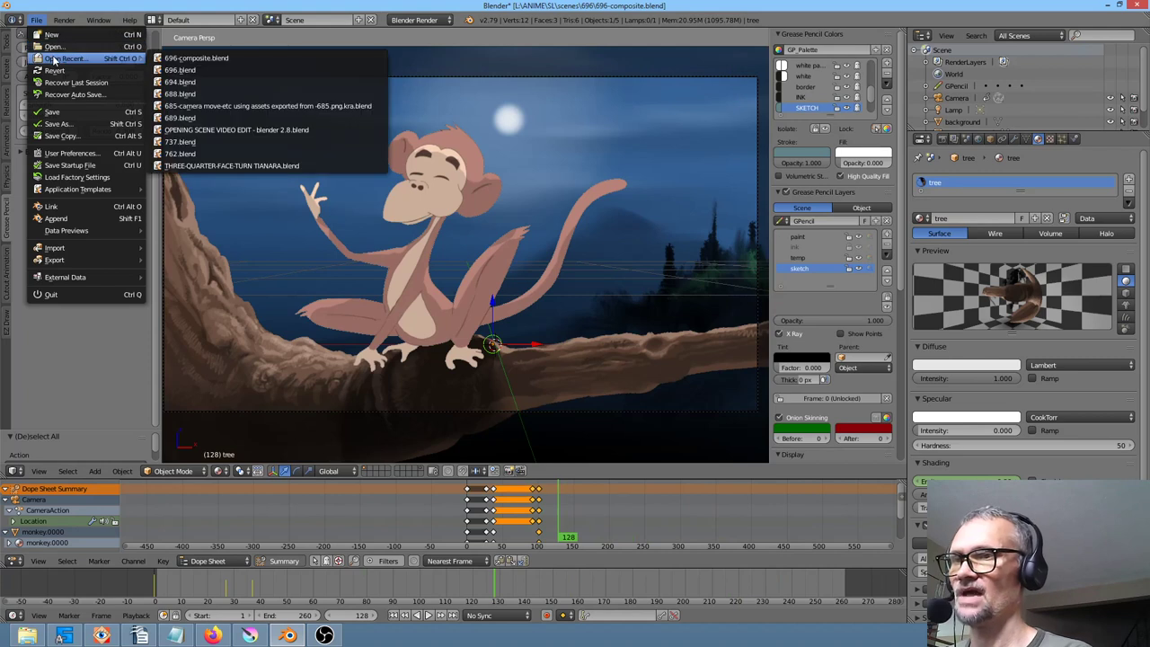
{"action": "left_click", "coordinate": [194, 59]}
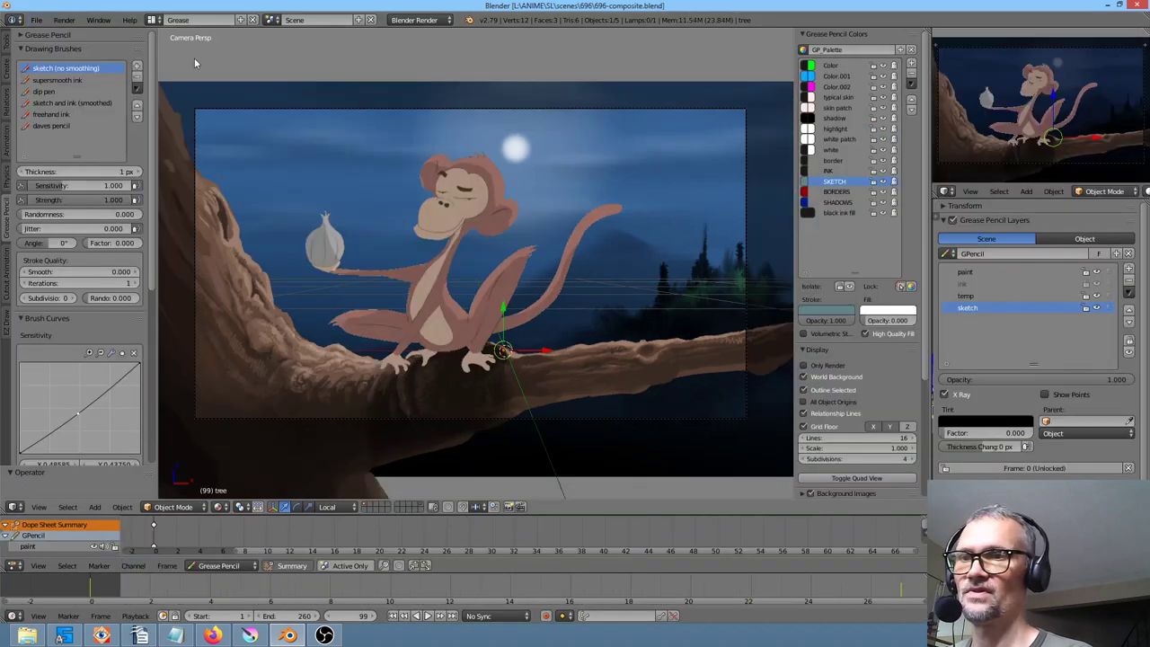
{"action": "scroll", "coordinate": [353, 525], "scroll_direction": "down", "scroll_amount": 5}
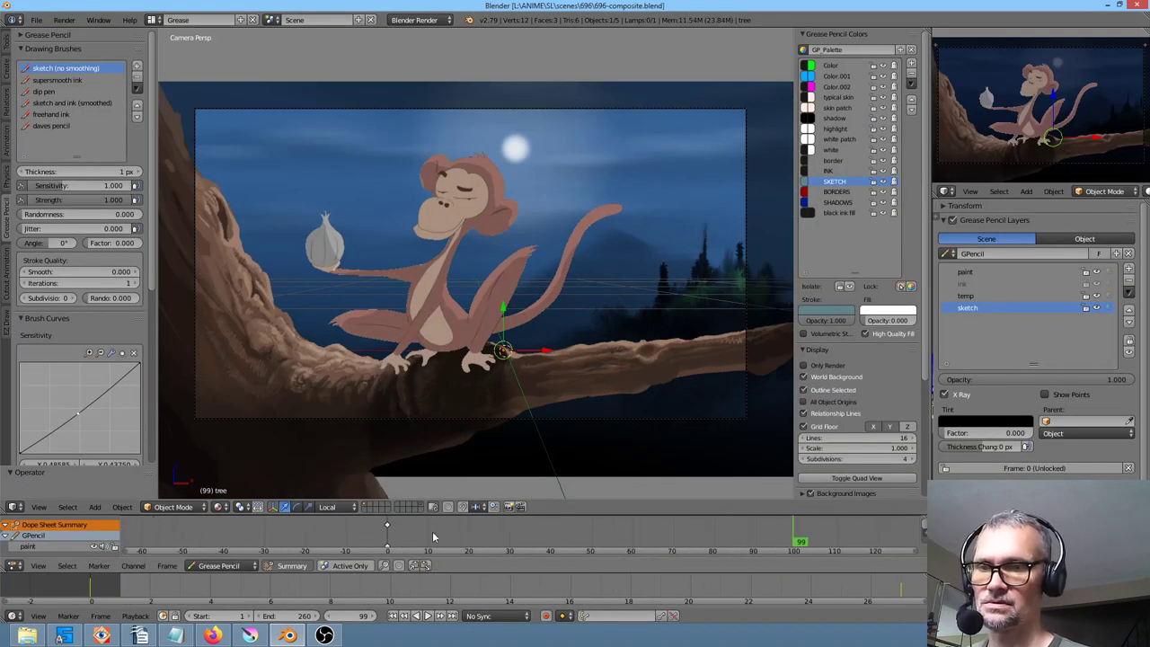
{"action": "left_click", "coordinate": [609, 539]}
{"action": "left_click_drag", "start_coordinate": [638, 531], "coordinate": [814, 539]}
{"action": "scroll", "coordinate": [634, 533], "scroll_direction": "down", "scroll_amount": 5}
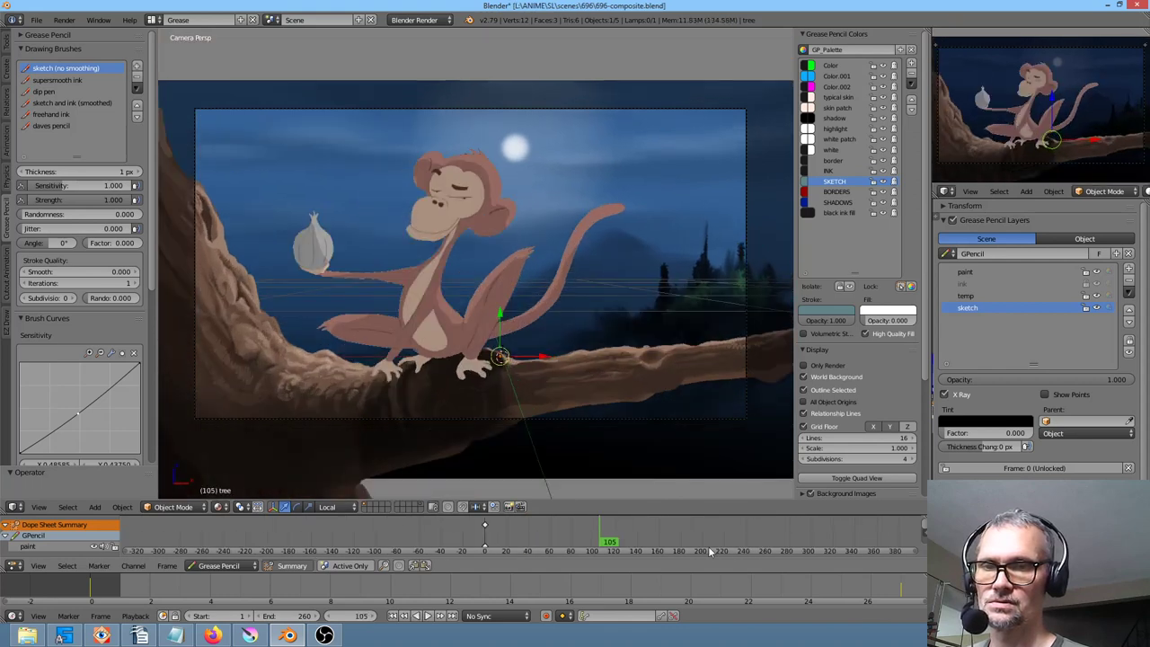
{"action": "mouse_move", "coordinate": [634, 532]}
{"action": "left_mouse_down"}
{"action": "mouse_move", "coordinate": [764, 537]}
{"action": "mouse_move", "coordinate": [646, 534]}
{"action": "left_mouse_up"}
{"action": "left_click", "coordinate": [699, 539]}
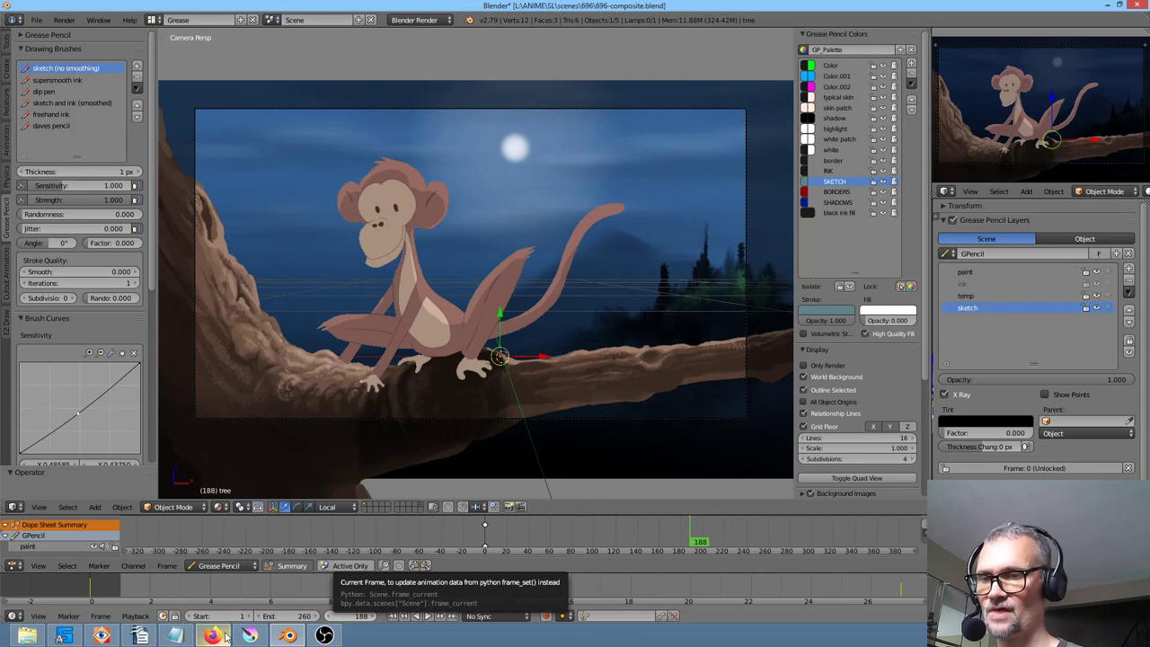
Check the monkey ink-and-paint document in Krita, then return to Blender
{"action": "left_click", "coordinate": [250, 634]}
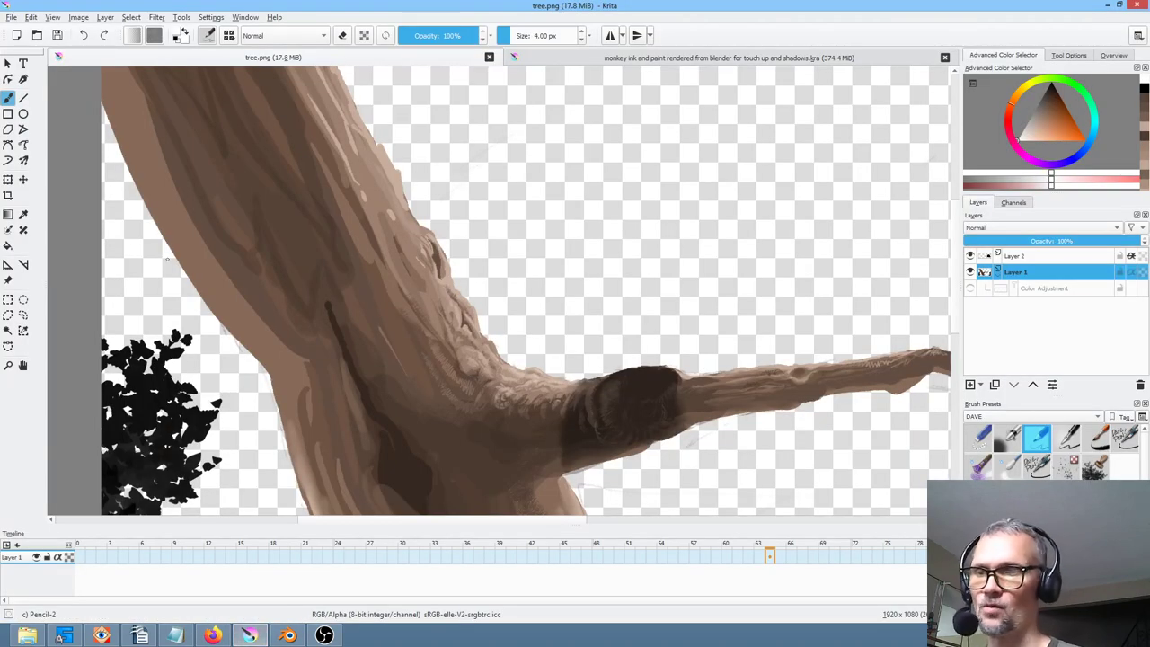
{"action": "left_click", "coordinate": [557, 58]}
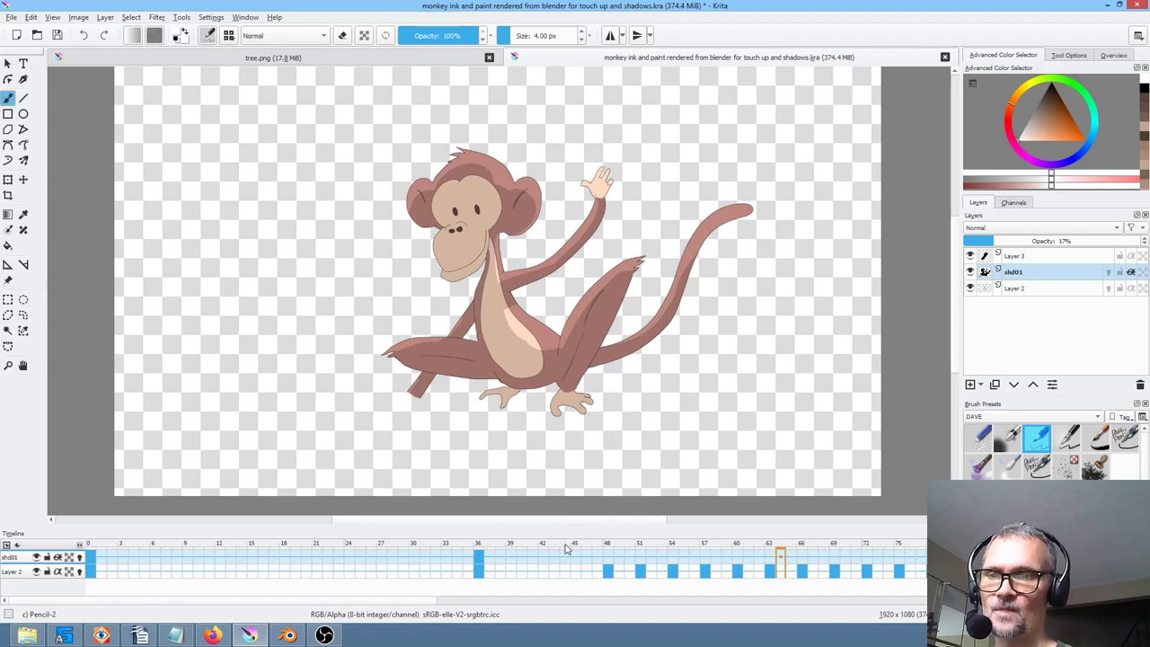
{"action": "left_click", "coordinate": [287, 635]}
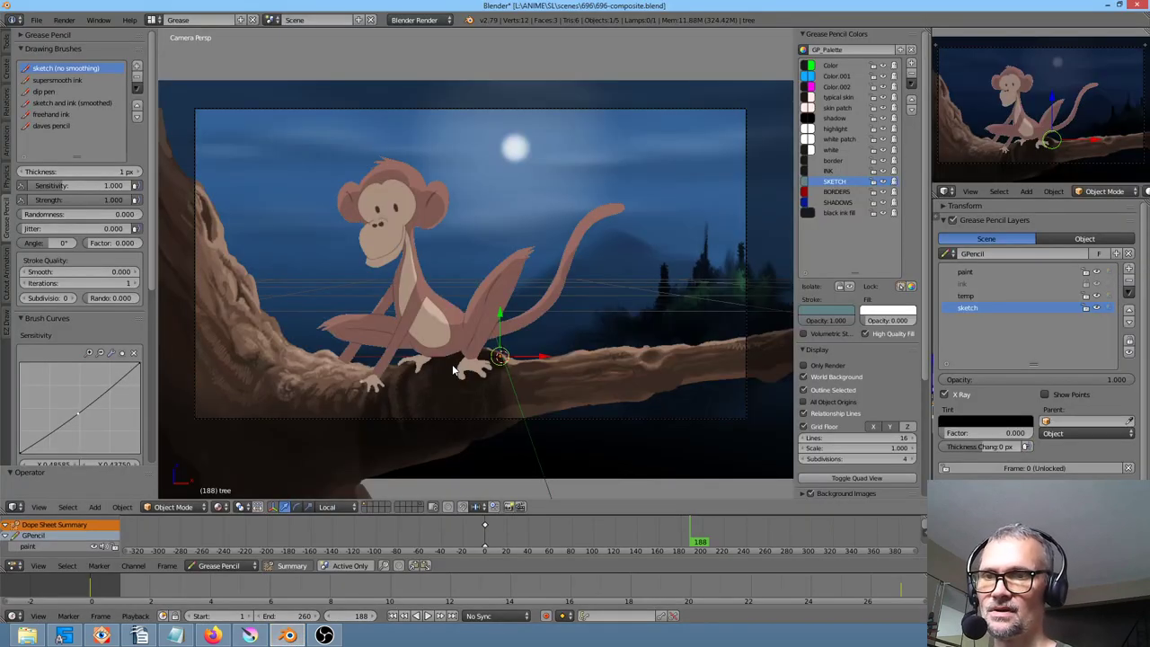
Orbit out of camera view and nudge the monkey image plane slightly on the branch
{"action": "scroll", "coordinate": [503, 357], "scroll_direction": "down", "scroll_amount": 4}
{"action": "scroll", "coordinate": [507, 351], "scroll_direction": "up", "scroll_amount": 2}
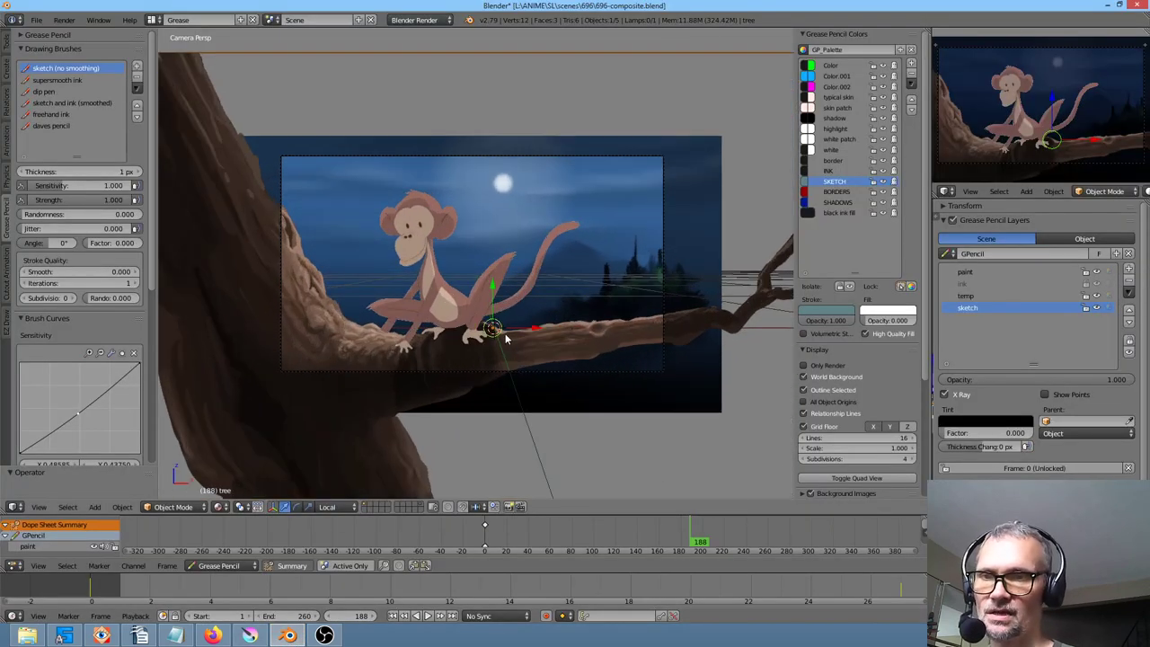
{"action": "middle_click_drag", "start_coordinate": [531, 329], "coordinate": [546, 383]}
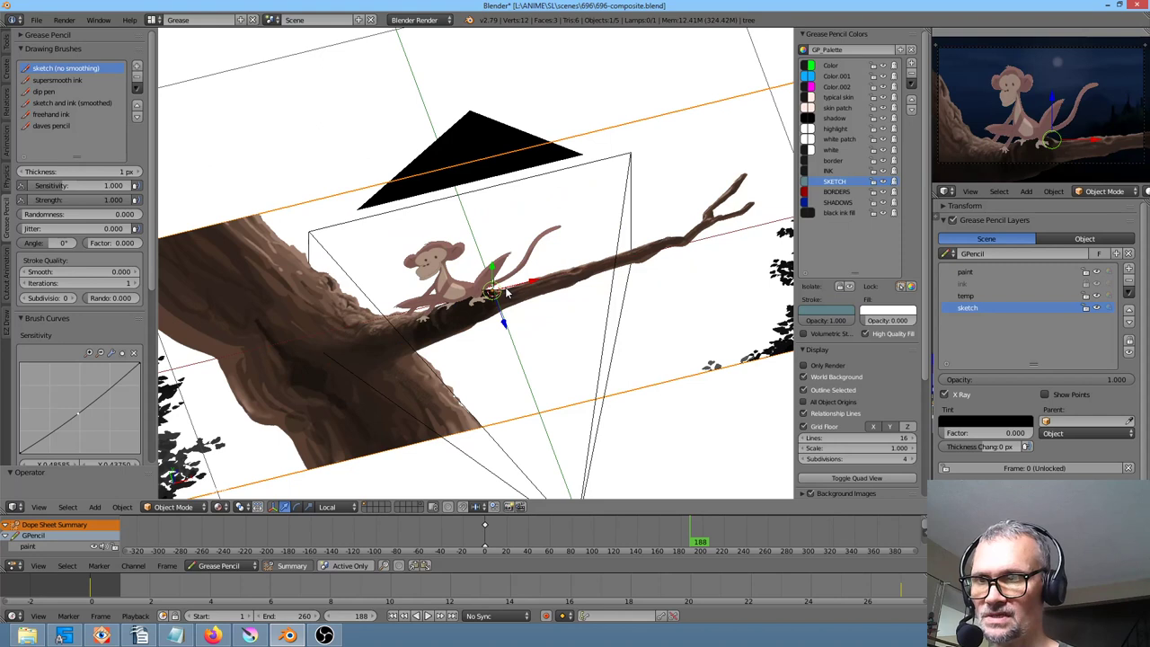
{"action": "middle_click_drag", "start_coordinate": [492, 320], "coordinate": [416, 262], "text": "shift"}
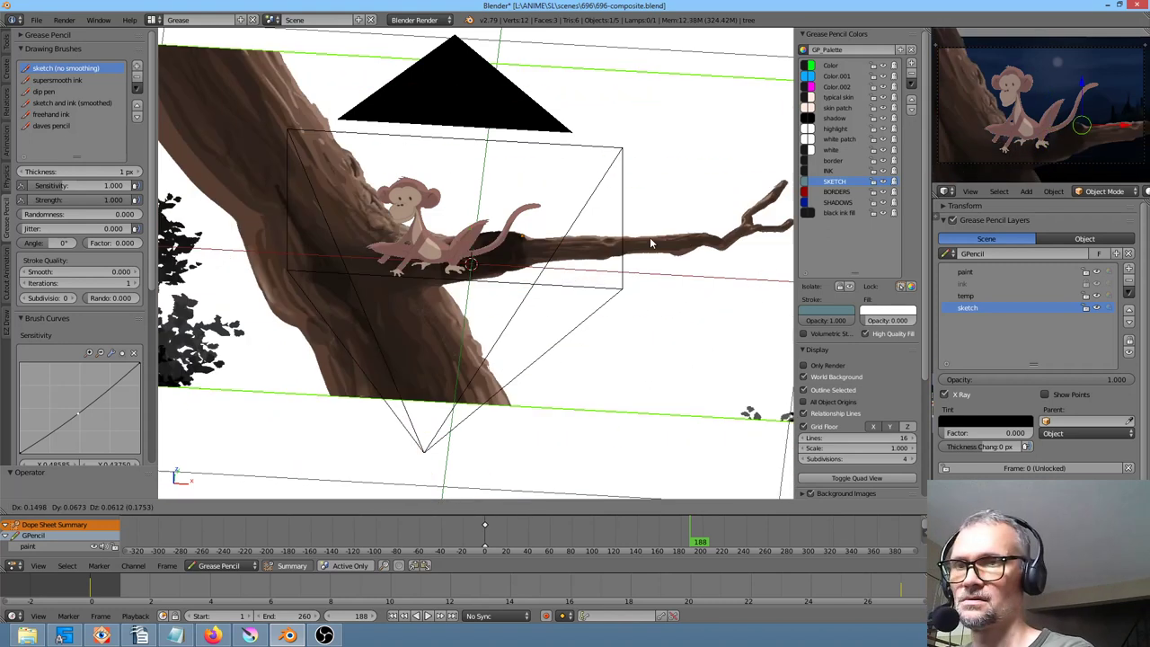
{"action": "right_click", "coordinate": [427, 248]}
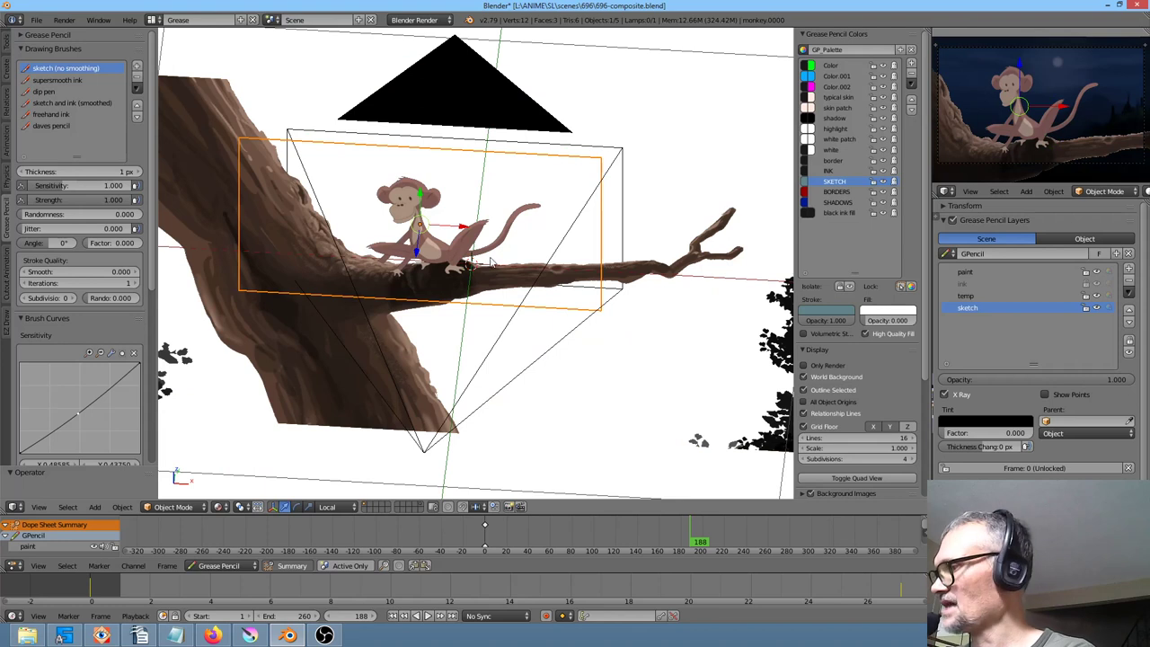
{"action": "key", "text": "g"}
{"action": "left_click", "coordinate": [478, 265]}
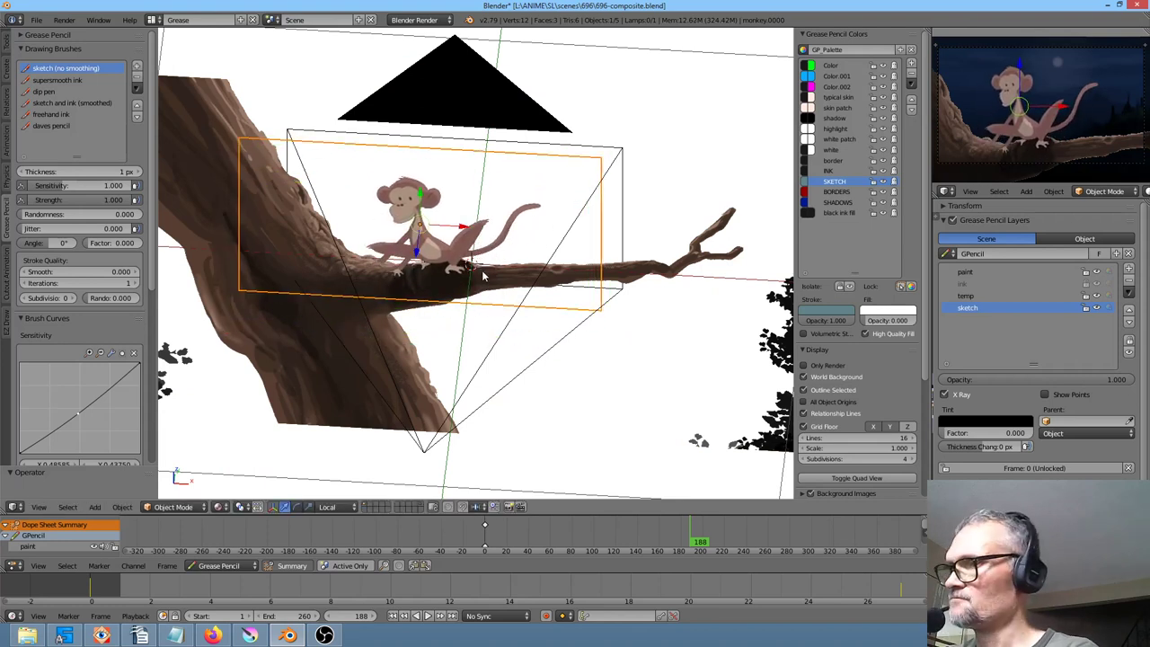
Return to camera view, play the animation, then jump back to frame 0
{"action": "key", "text": "KP_0"}
{"action": "scroll", "coordinate": [496, 319], "scroll_direction": "up", "scroll_amount": 4}
{"action": "scroll", "coordinate": [490, 316], "scroll_direction": "down", "scroll_amount": 6}
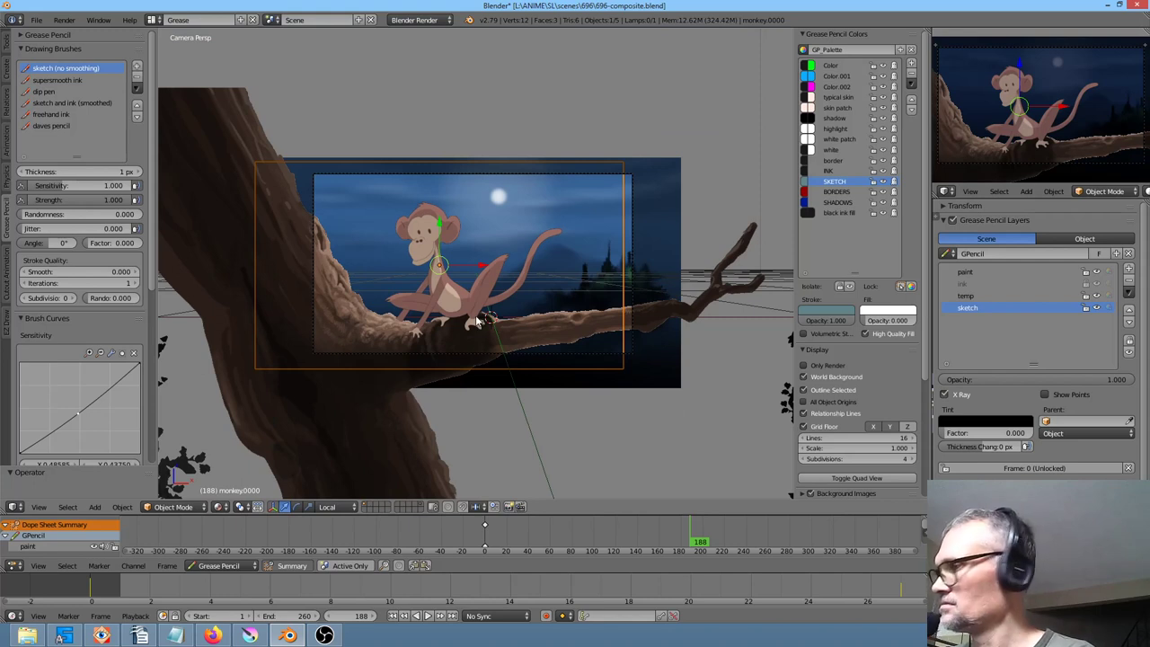
{"action": "key", "text": "alt+a"}
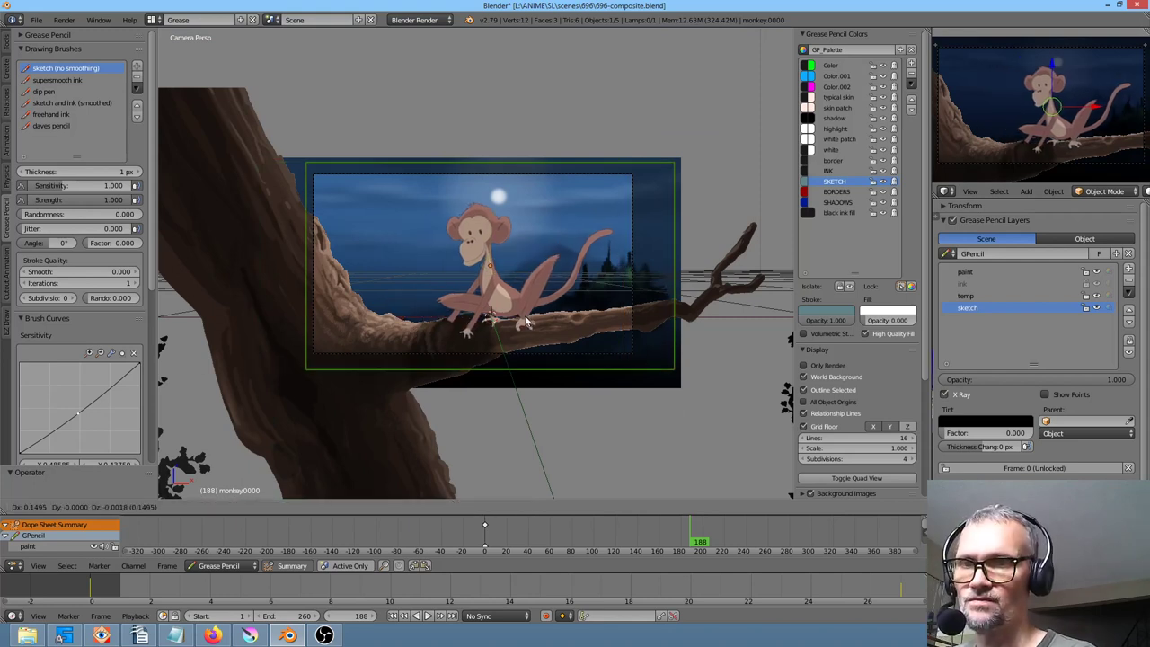
{"action": "key", "text": "Escape"}
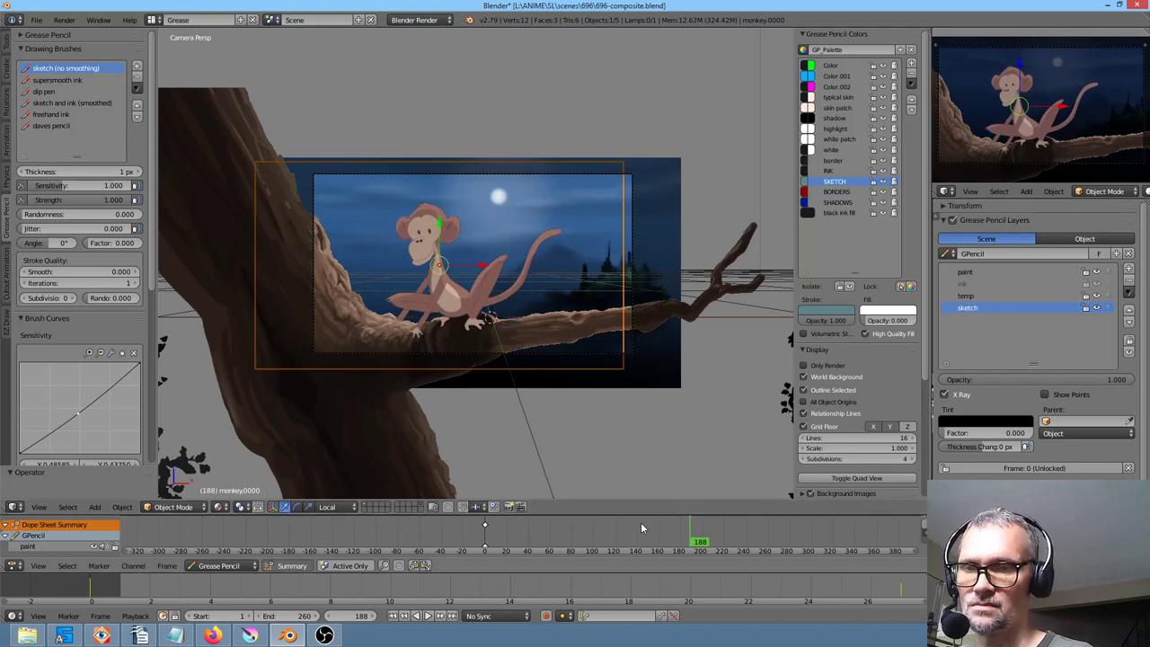
{"action": "key", "text": "shift+Left"}
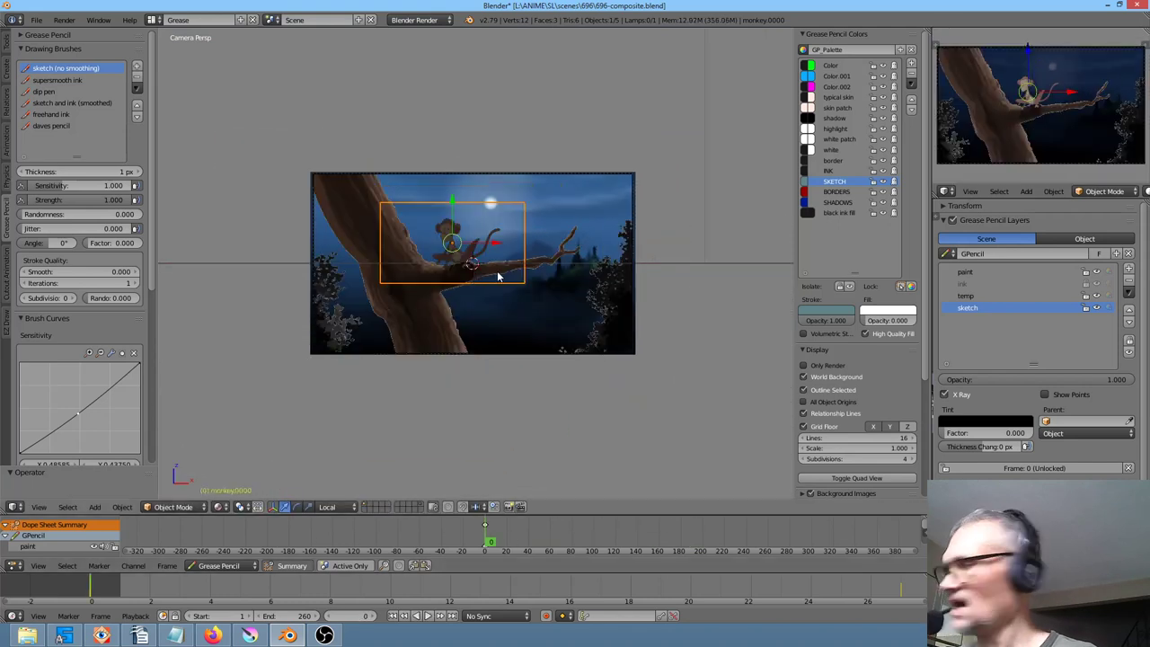
Start scaling the monkey plane, then cancel to keep its original size
{"action": "key", "text": "s"}
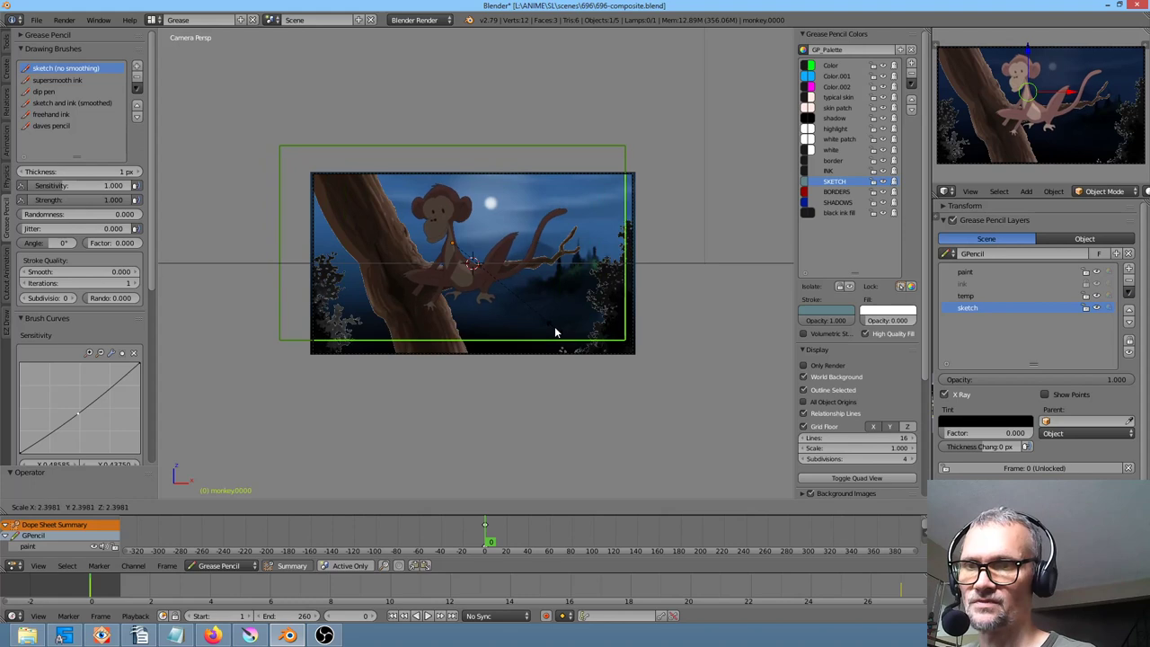
{"action": "right_click", "coordinate": [554, 326]}
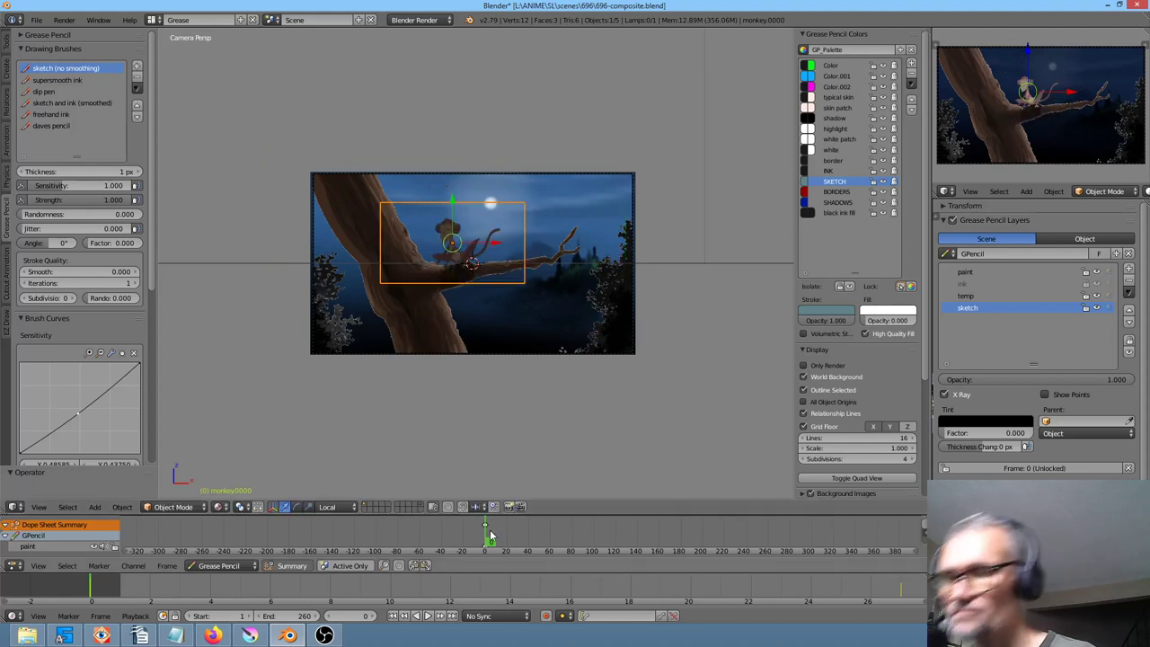
{"action": "scroll", "coordinate": [478, 390], "scroll_direction": "up", "scroll_amount": 6}
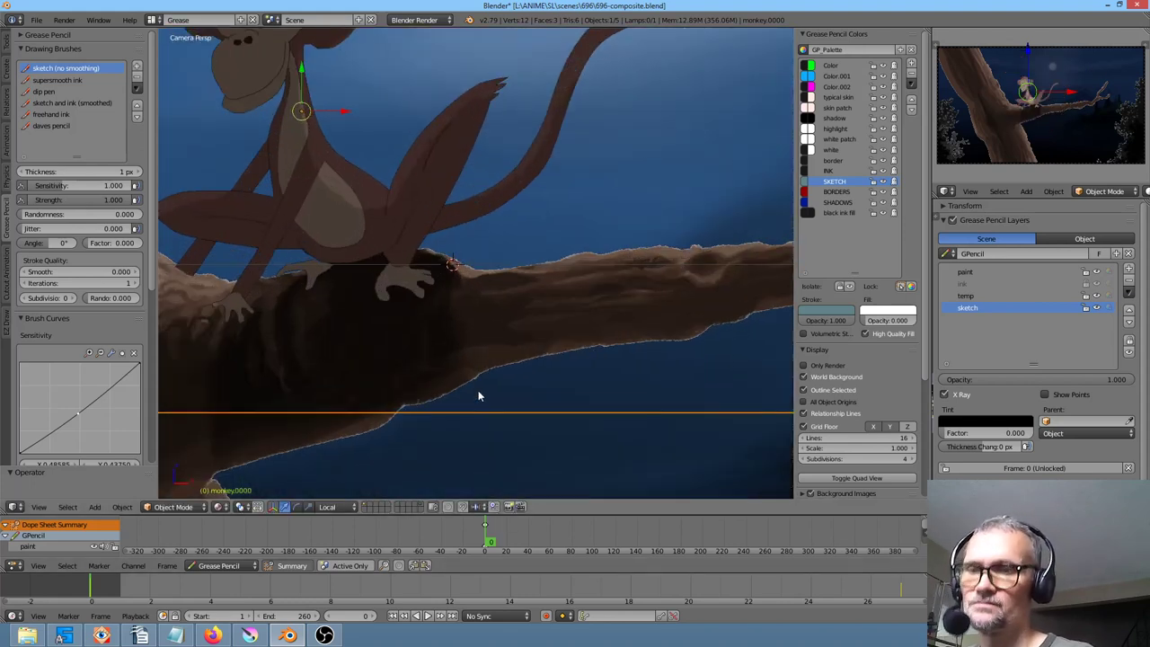
Scrub the animation to frame 50 and bring the Krita monkey document to the front
{"action": "left_click_drag", "start_coordinate": [539, 539], "coordinate": [635, 539]}
{"action": "middle_click_drag", "start_coordinate": [453, 406], "coordinate": [508, 390], "text": "shift"}
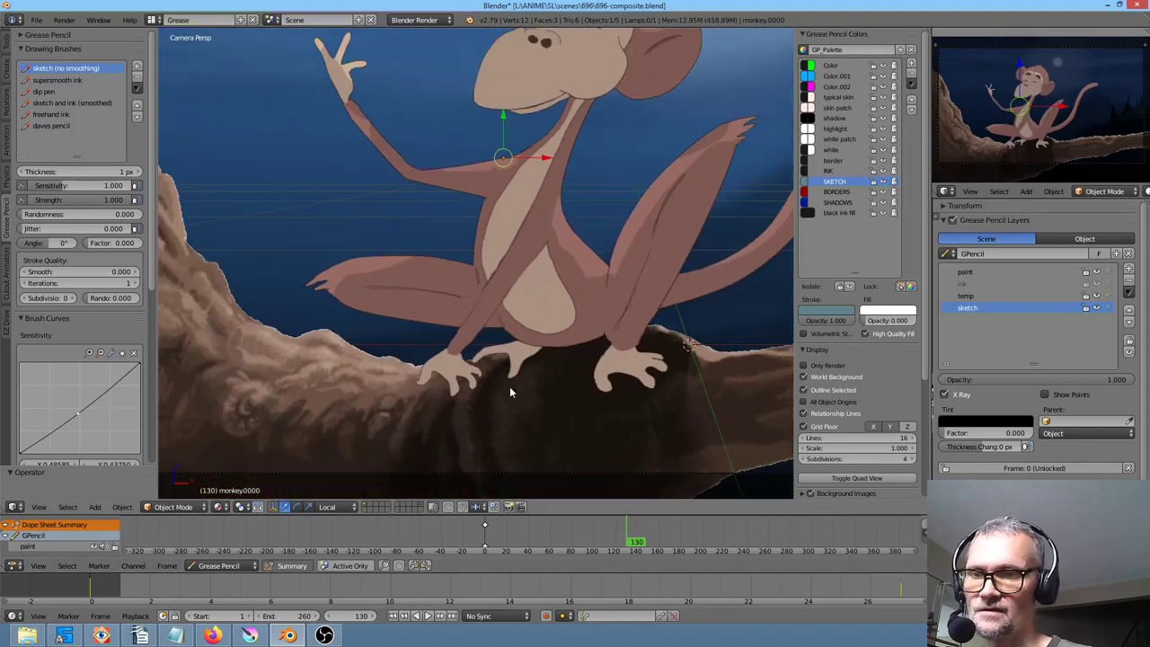
{"action": "left_click", "coordinate": [547, 539]}
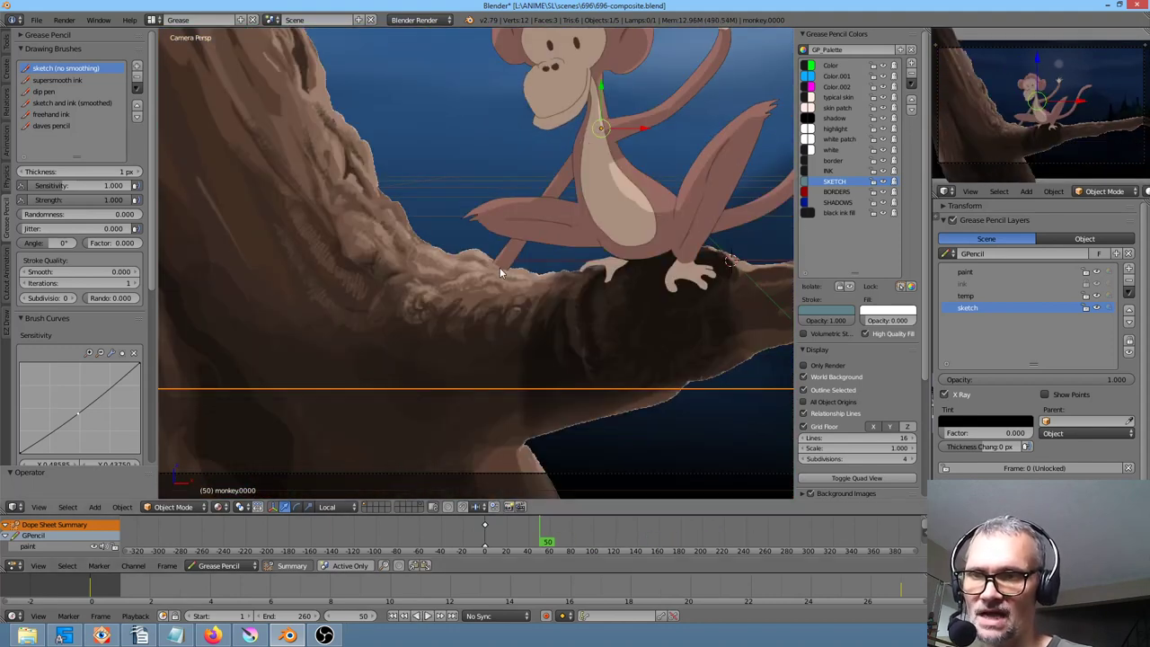
{"action": "left_click", "coordinate": [249, 635]}
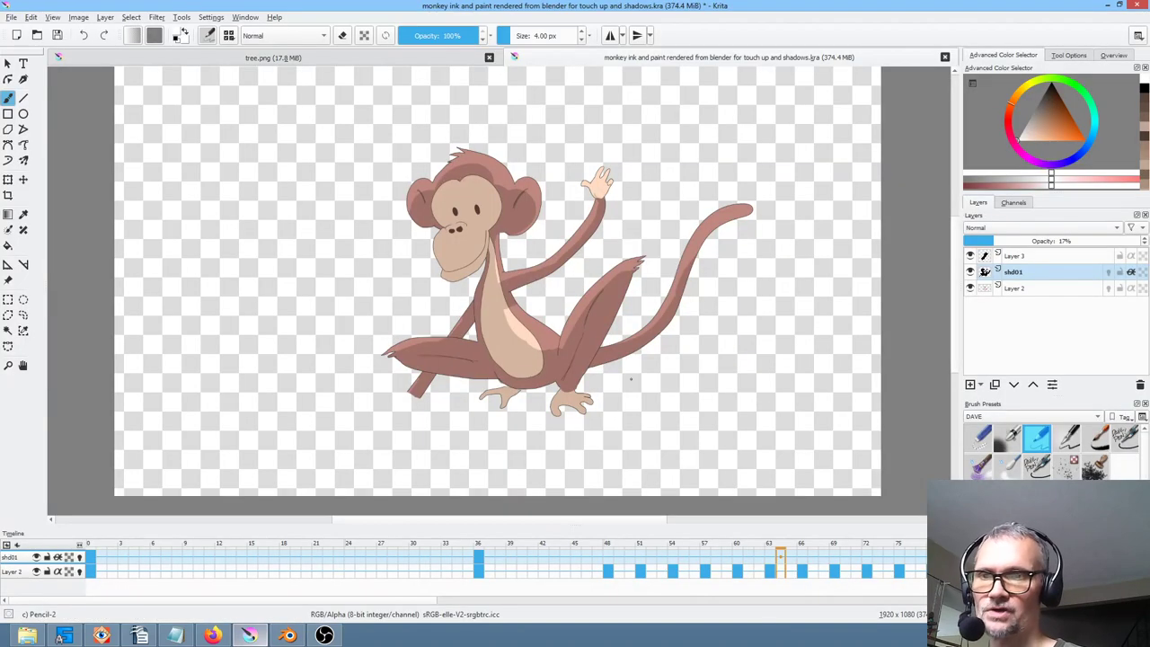
Hide Layer 3 and briefly toggle shd01 and Layer 2 to compare the strokes
{"action": "left_click", "coordinate": [969, 256]}
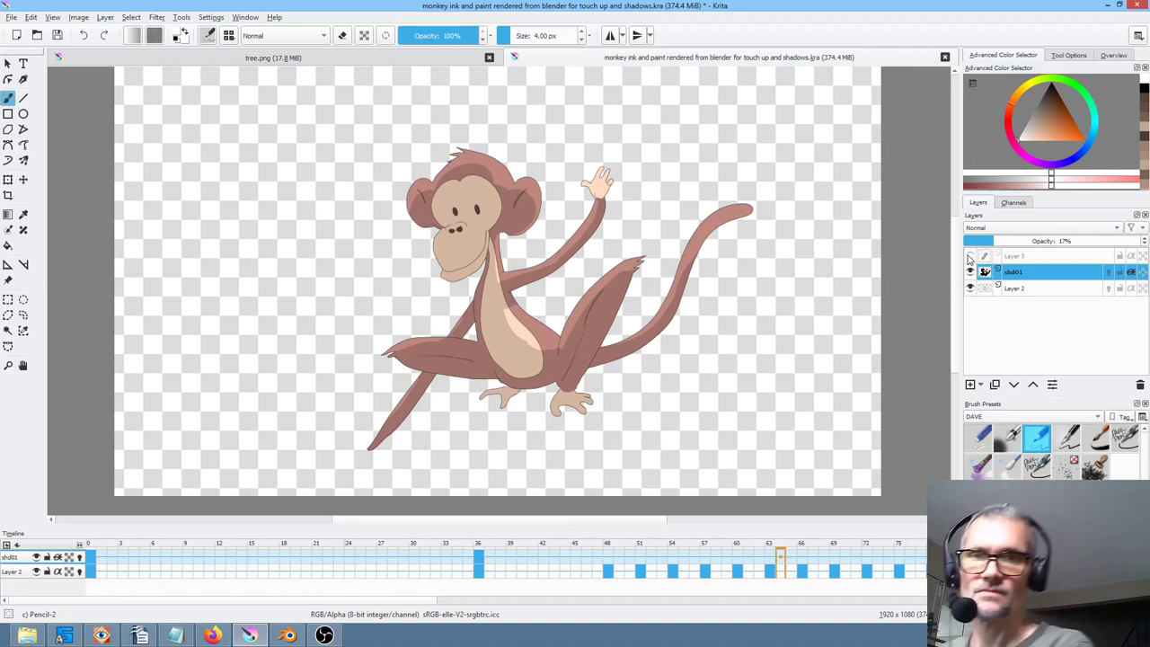
{"action": "mouse_move", "coordinate": [1032, 257]}
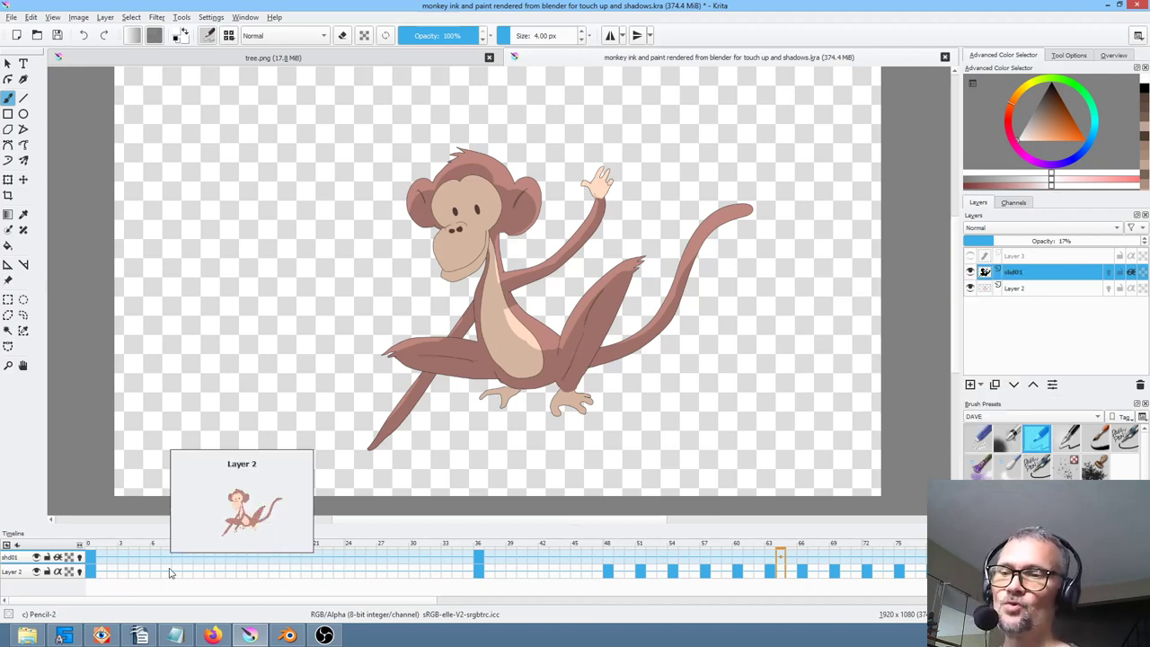
{"action": "left_click_drag", "start_coordinate": [95, 548], "coordinate": [229, 557]}
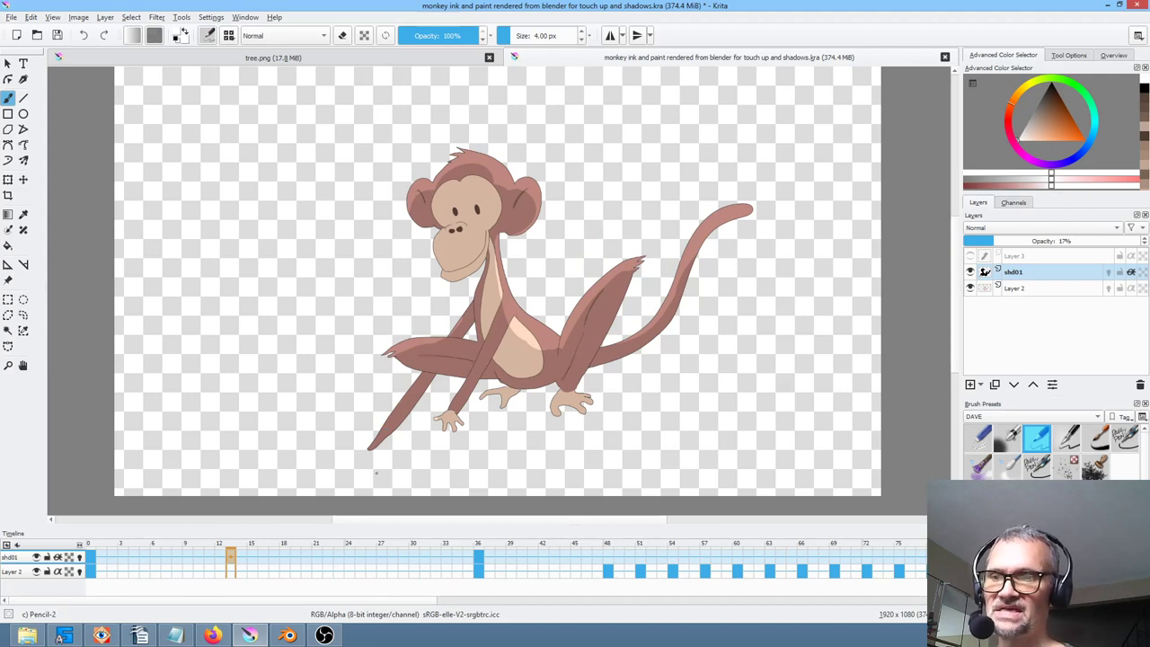
{"action": "left_click", "coordinate": [90, 559]}
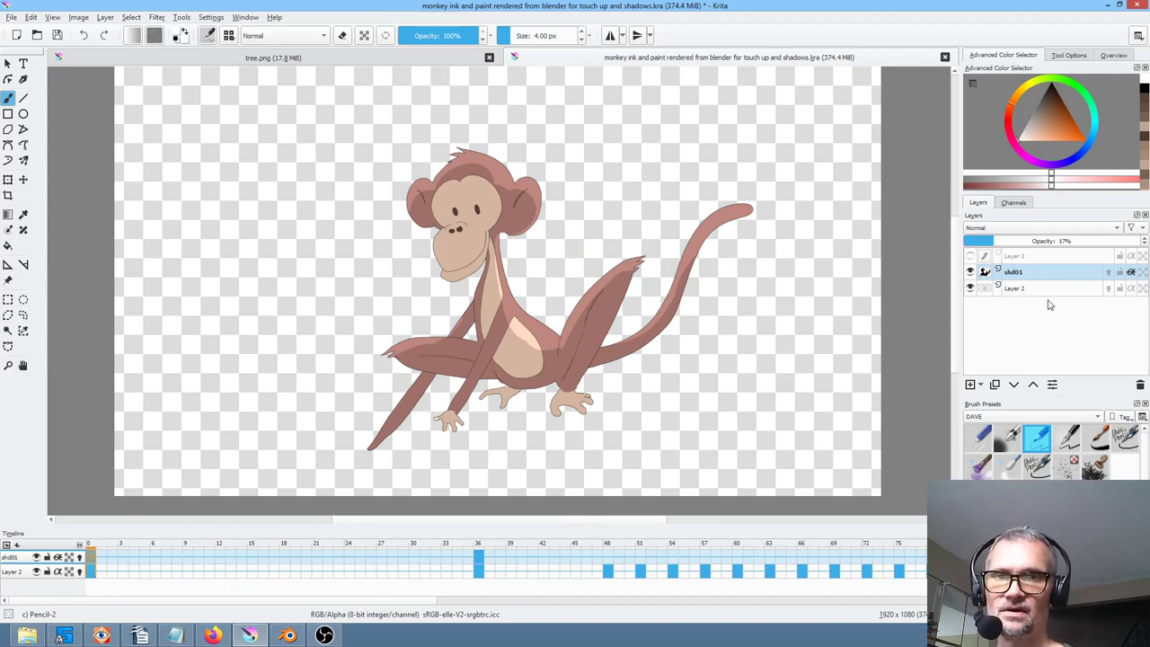
{"action": "left_click", "coordinate": [970, 272]}
{"action": "left_click", "coordinate": [970, 272]}
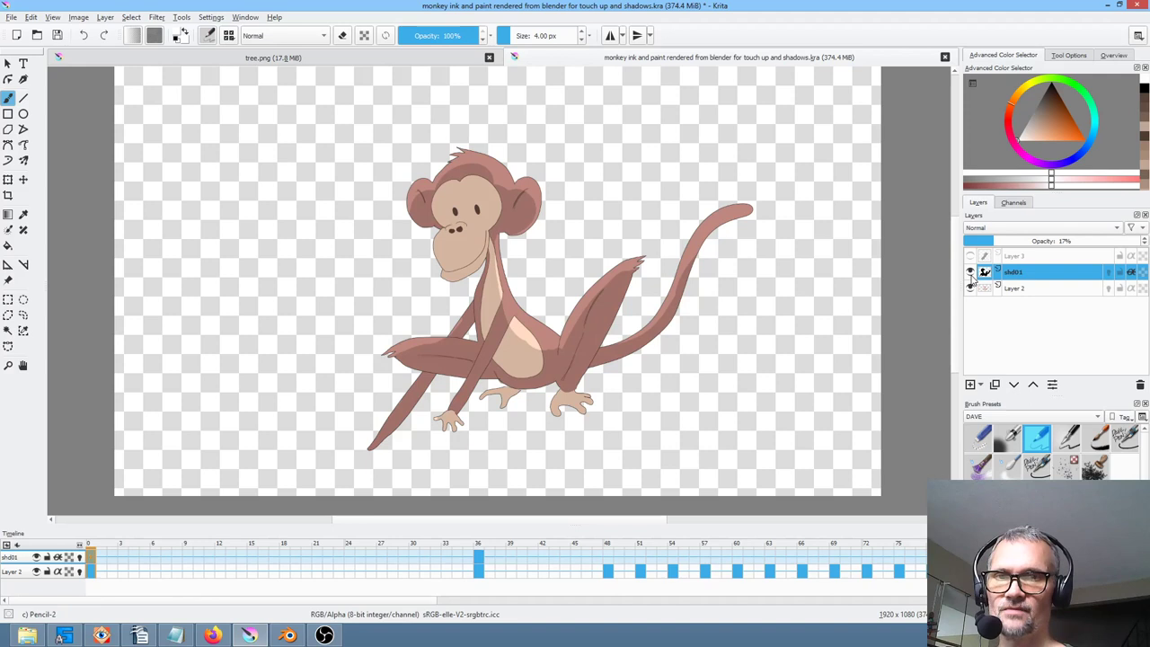
{"action": "left_click", "coordinate": [970, 287]}
{"action": "left_click", "coordinate": [970, 287]}
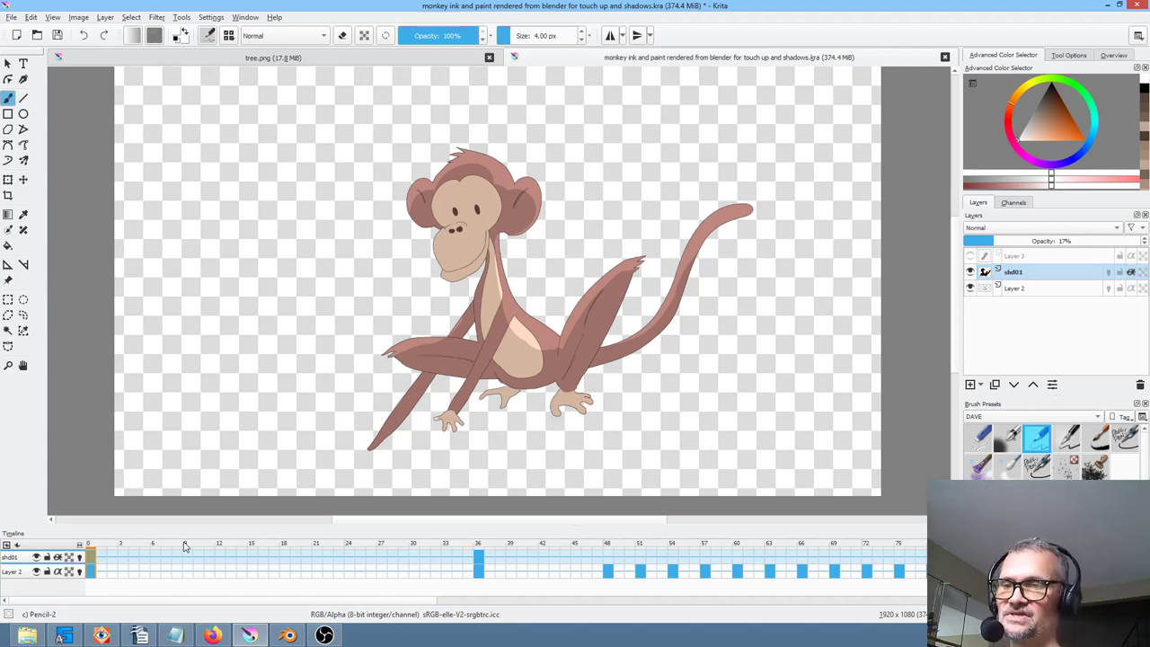
Scrub the timeline to frame 36 and outline the lower-left stroke with freehand selection
{"action": "left_click_drag", "start_coordinate": [185, 544], "coordinate": [630, 532]}
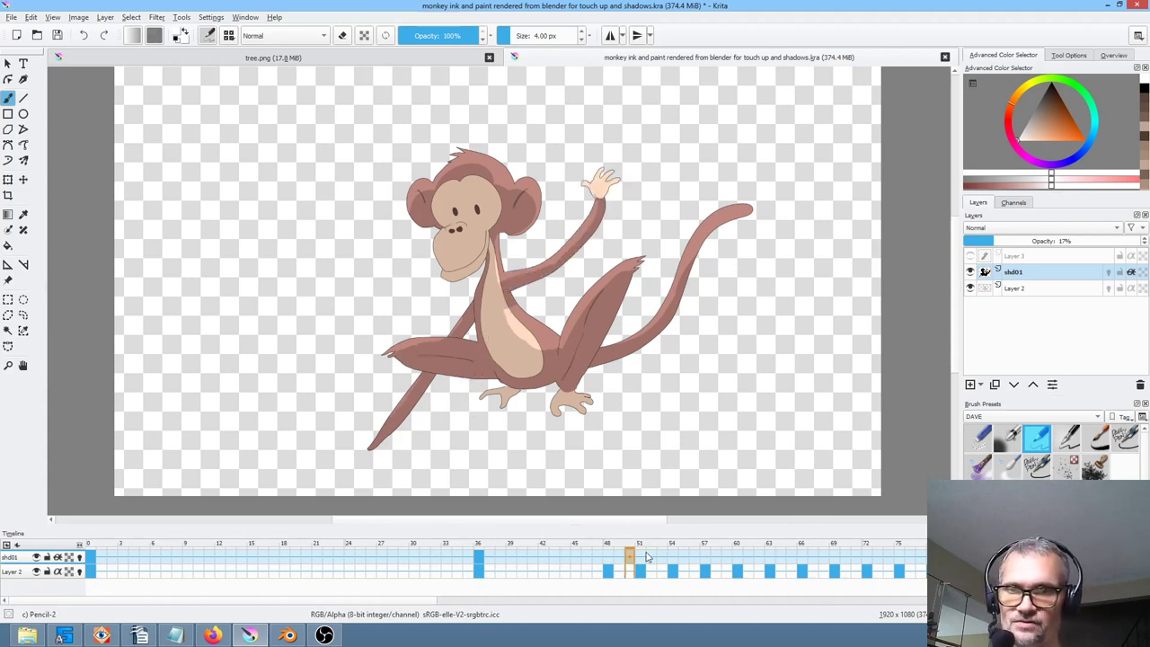
{"action": "left_click_drag", "start_coordinate": [628, 545], "coordinate": [579, 546]}
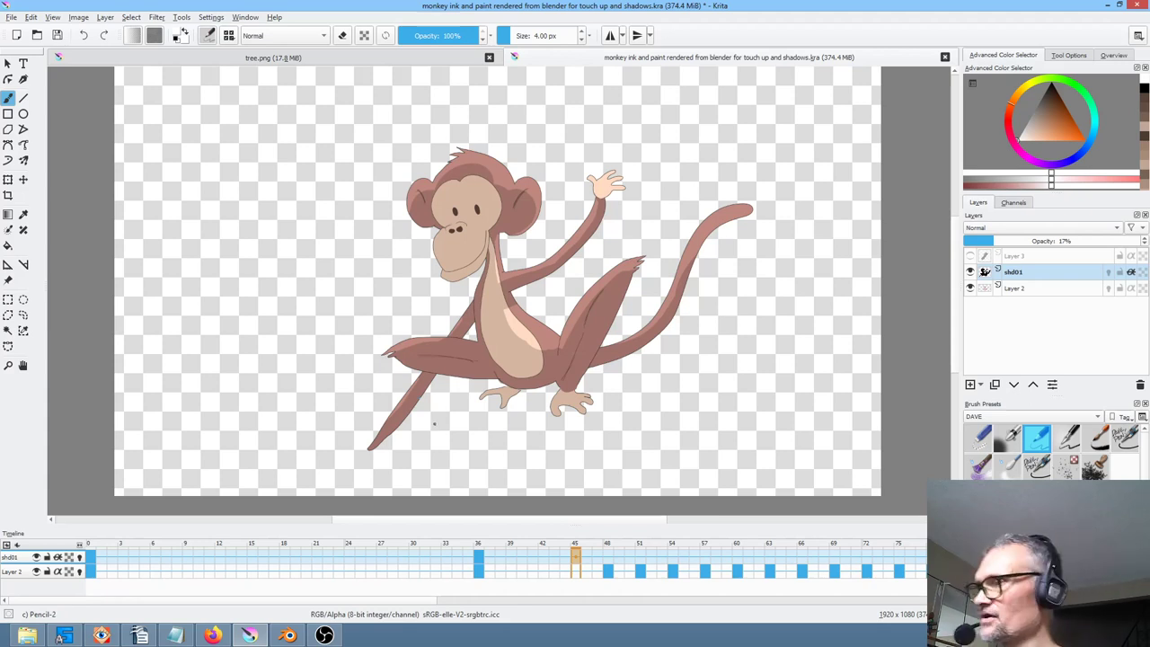
{"action": "left_click", "coordinate": [608, 572]}
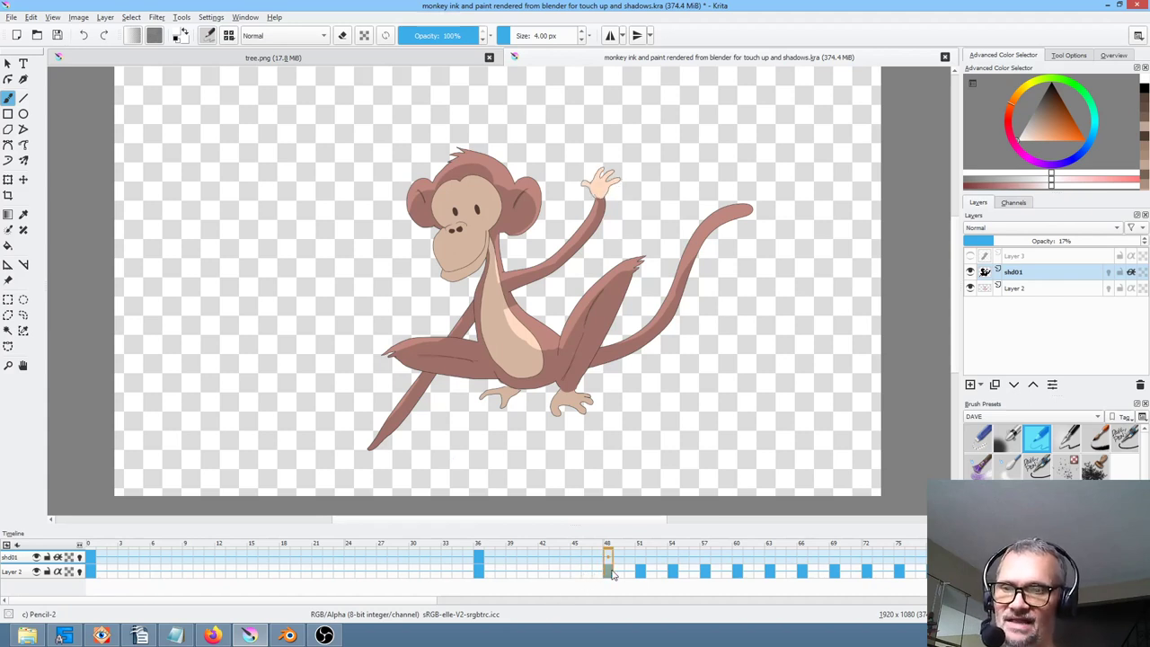
{"action": "left_click", "coordinate": [481, 573]}
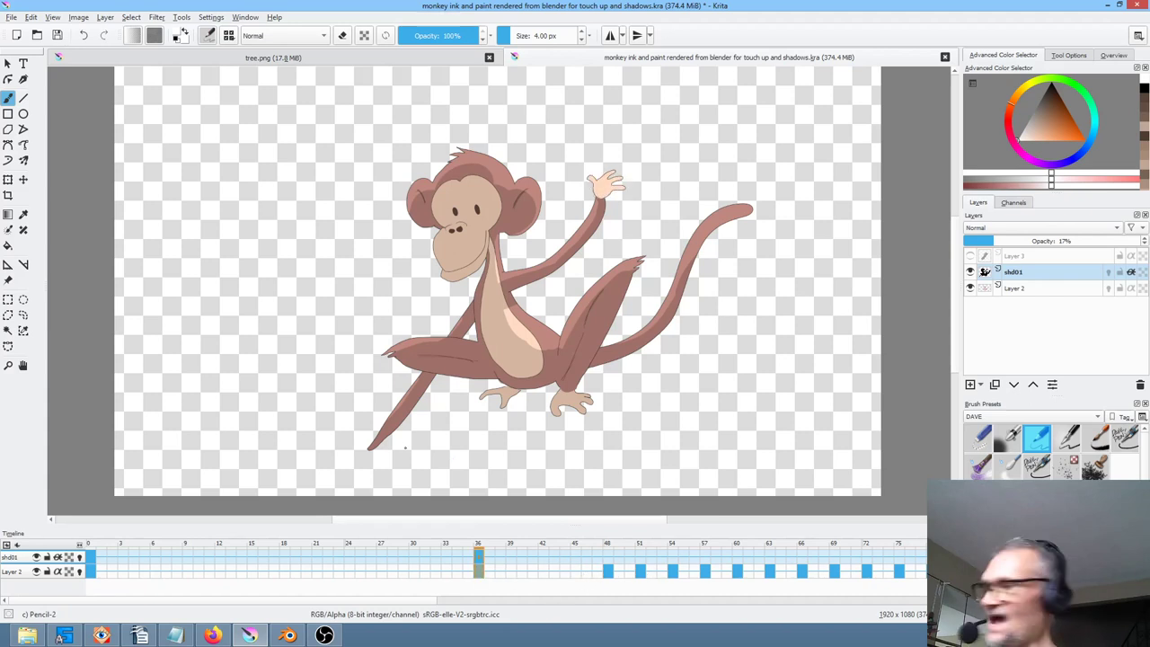
{"action": "key", "text": "ctrl+shift+f"}
{"action": "mouse_move", "coordinate": [444, 424]}
{"action": "left_mouse_down"}
{"action": "mouse_move", "coordinate": [435, 395]}
{"action": "mouse_move", "coordinate": [362, 384]}
{"action": "mouse_move", "coordinate": [319, 434]}
{"action": "mouse_move", "coordinate": [402, 473]}
{"action": "mouse_move", "coordinate": [447, 405]}
{"action": "left_mouse_up"}
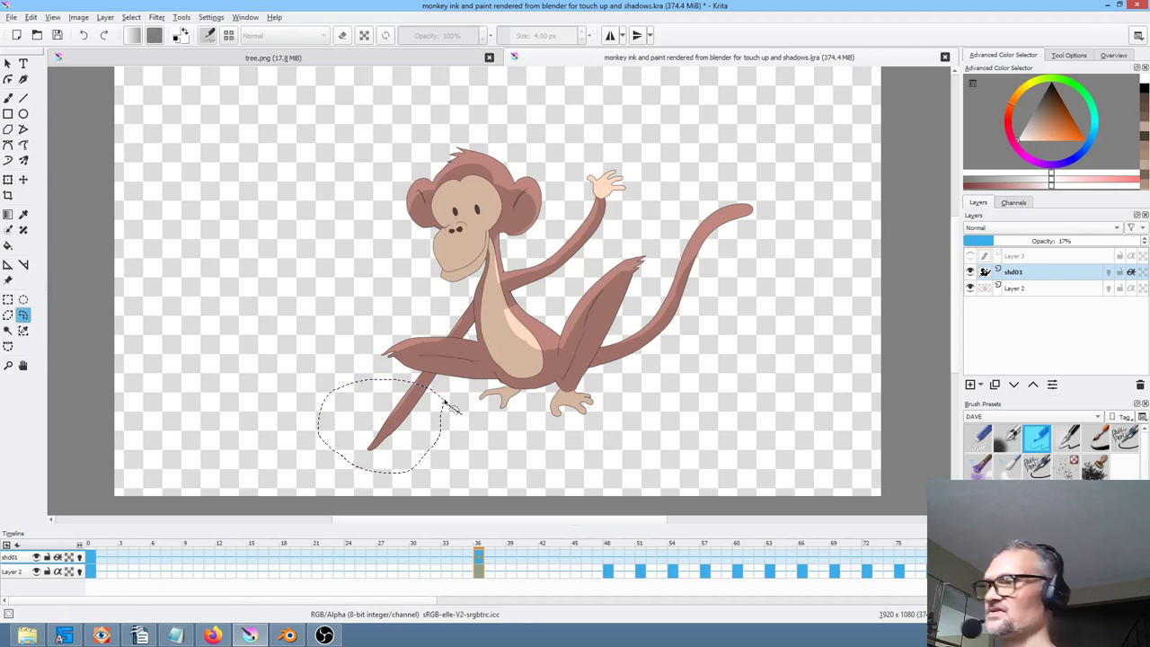
Play the Krita animation, zoom the canvas out and back in, then stop playback
{"action": "key", "text": "space"}
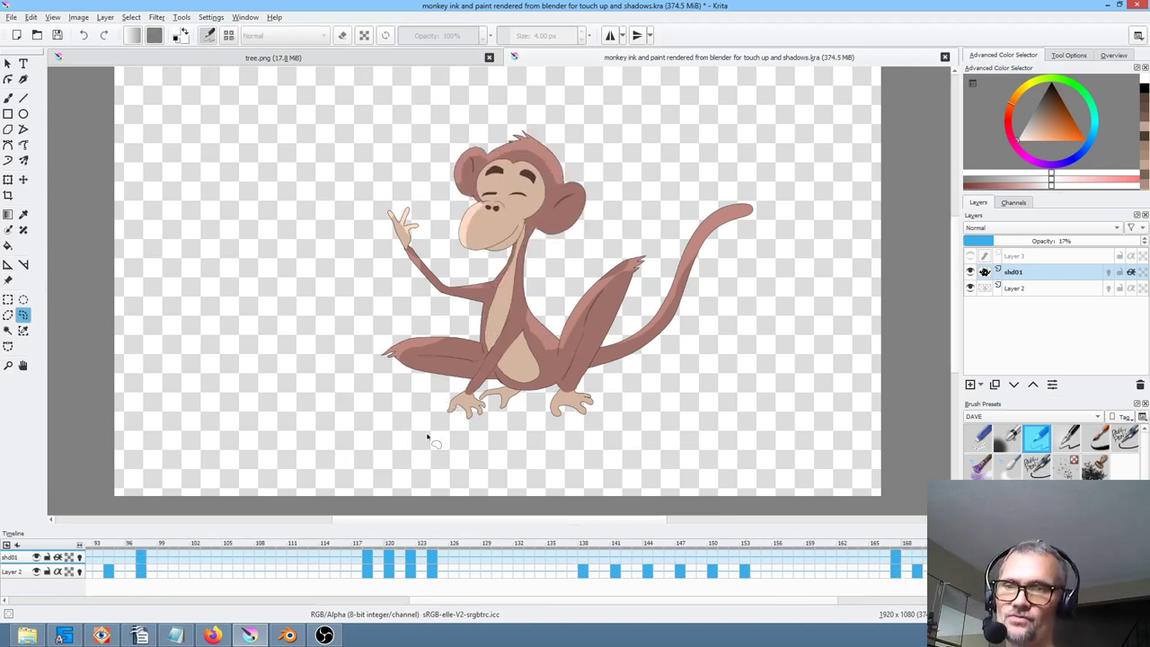
{"action": "scroll", "coordinate": [438, 460], "scroll_direction": "down", "scroll_amount": 3}
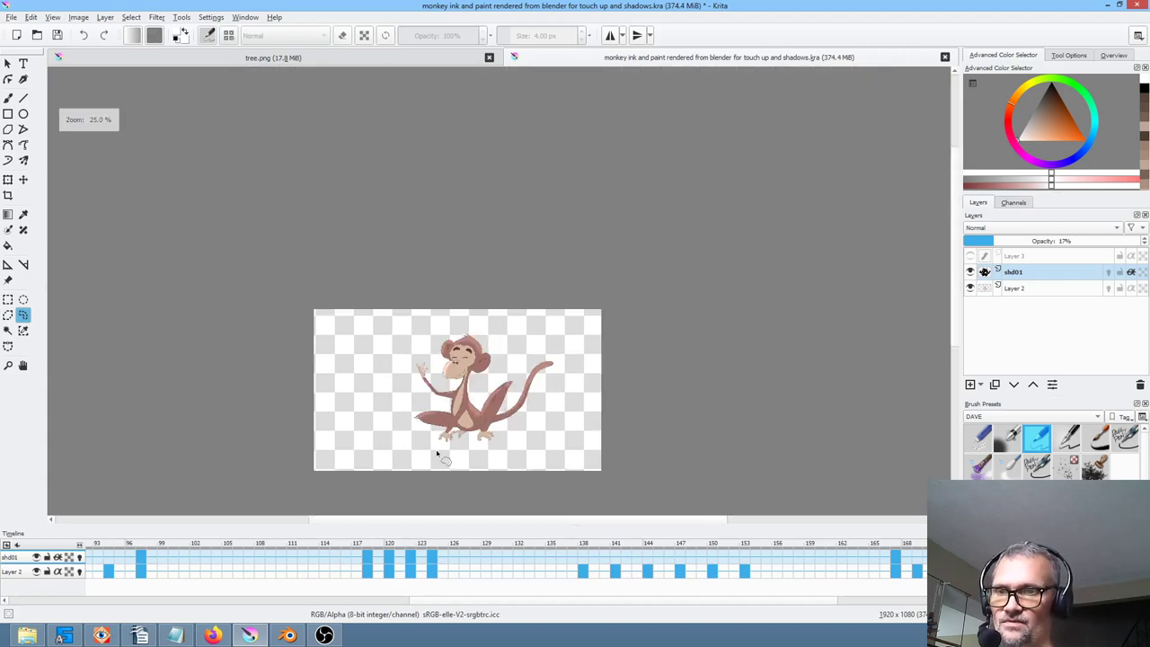
{"action": "scroll", "coordinate": [437, 455], "scroll_direction": "up", "scroll_amount": 3}
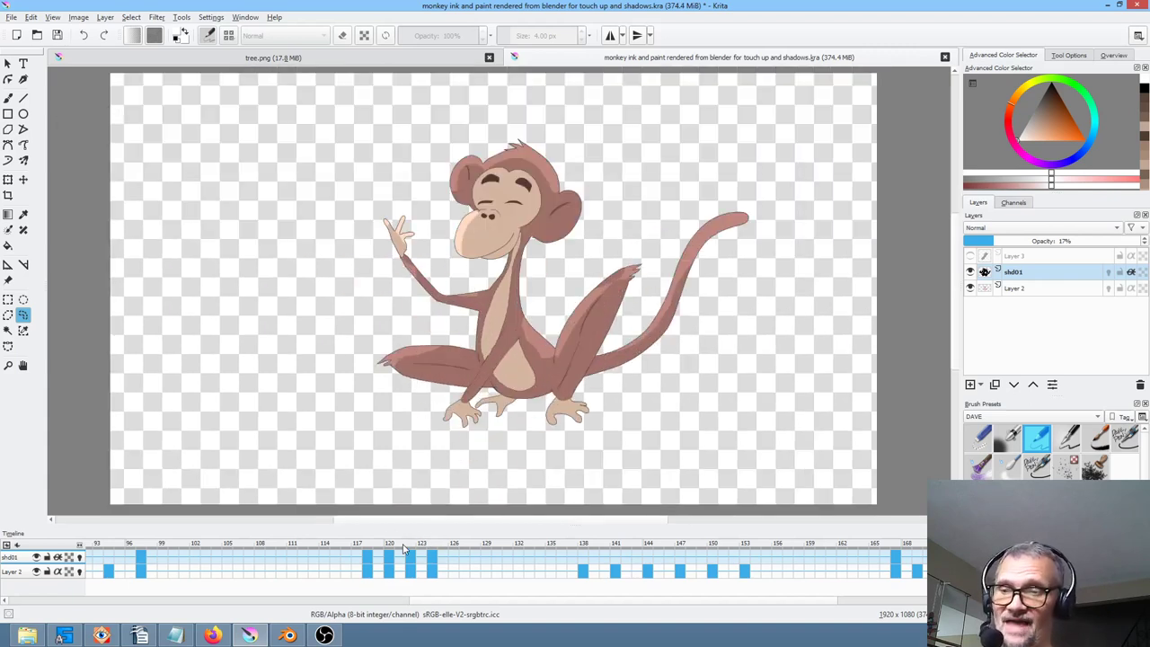
{"action": "key", "text": "space"}
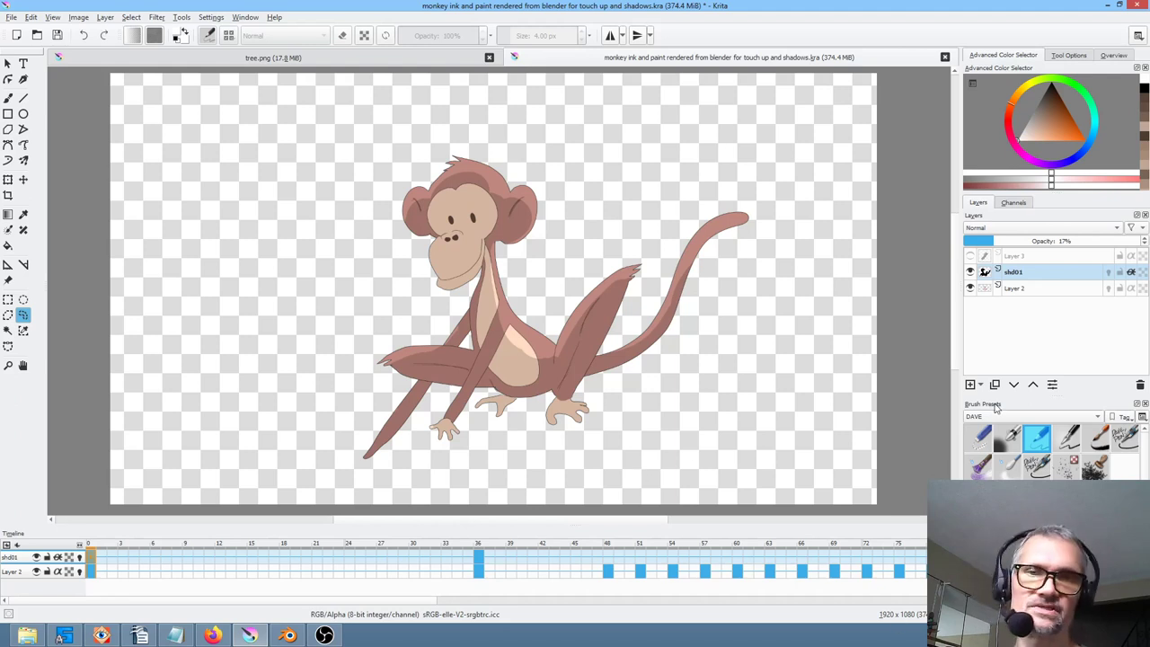
Show Layer 3 in Erase blend mode, checking it briefly in Normal, then return to Blender
{"action": "left_click", "coordinate": [1055, 261]}
{"action": "left_click", "coordinate": [970, 256]}
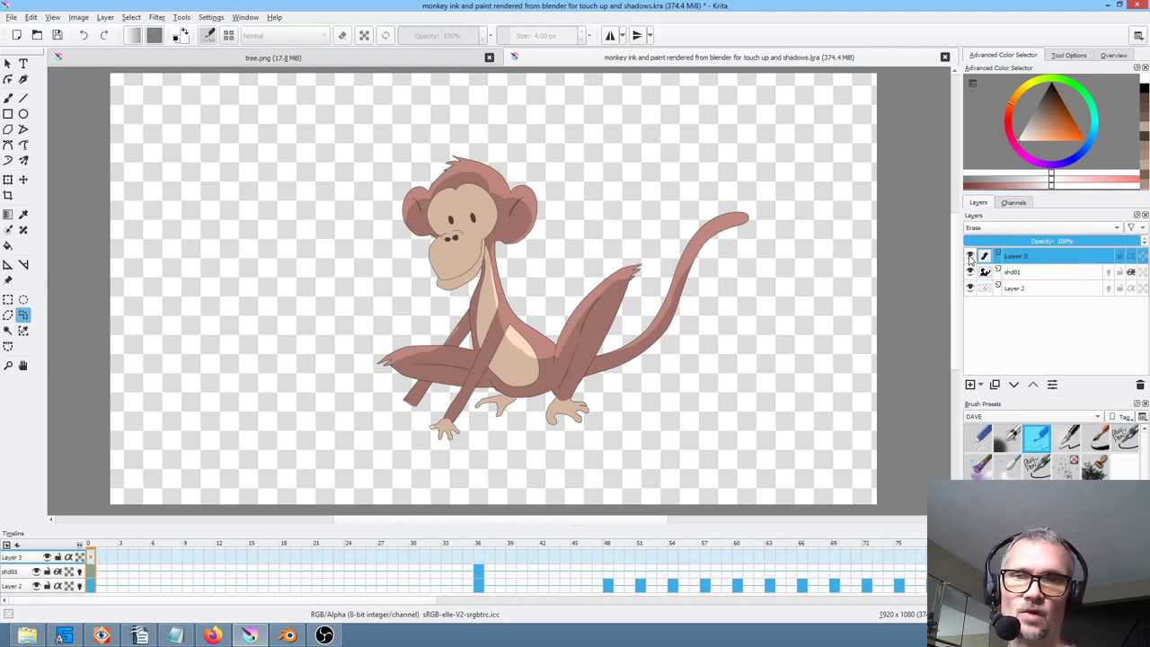
{"action": "left_click", "coordinate": [1005, 230]}
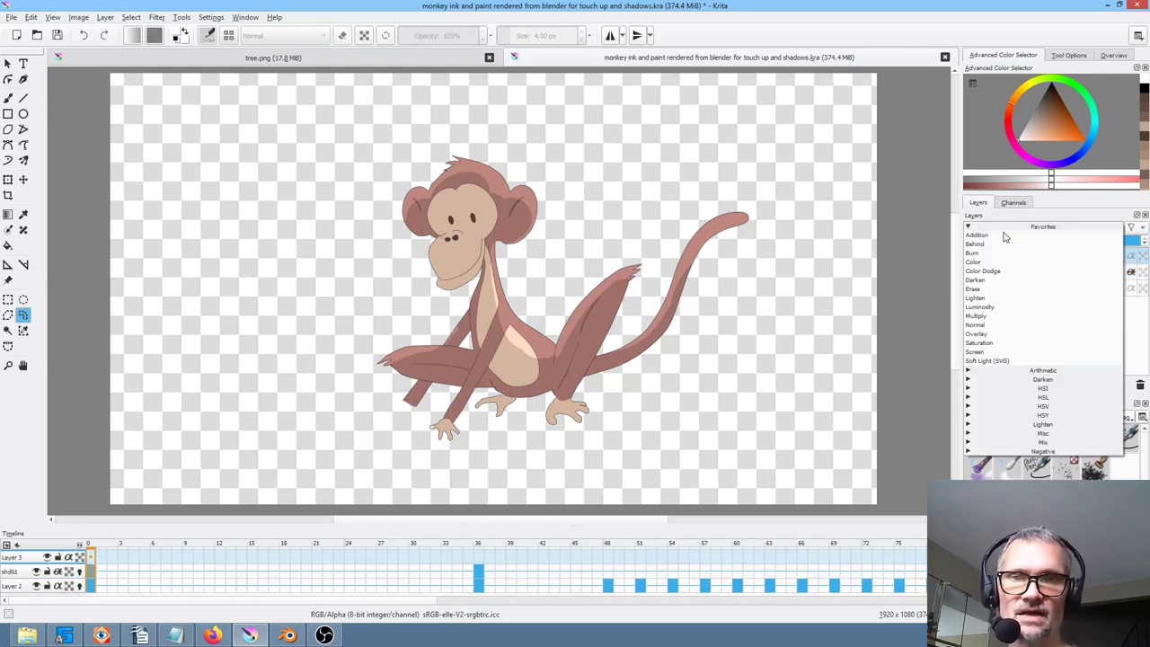
{"action": "left_click", "coordinate": [1009, 295]}
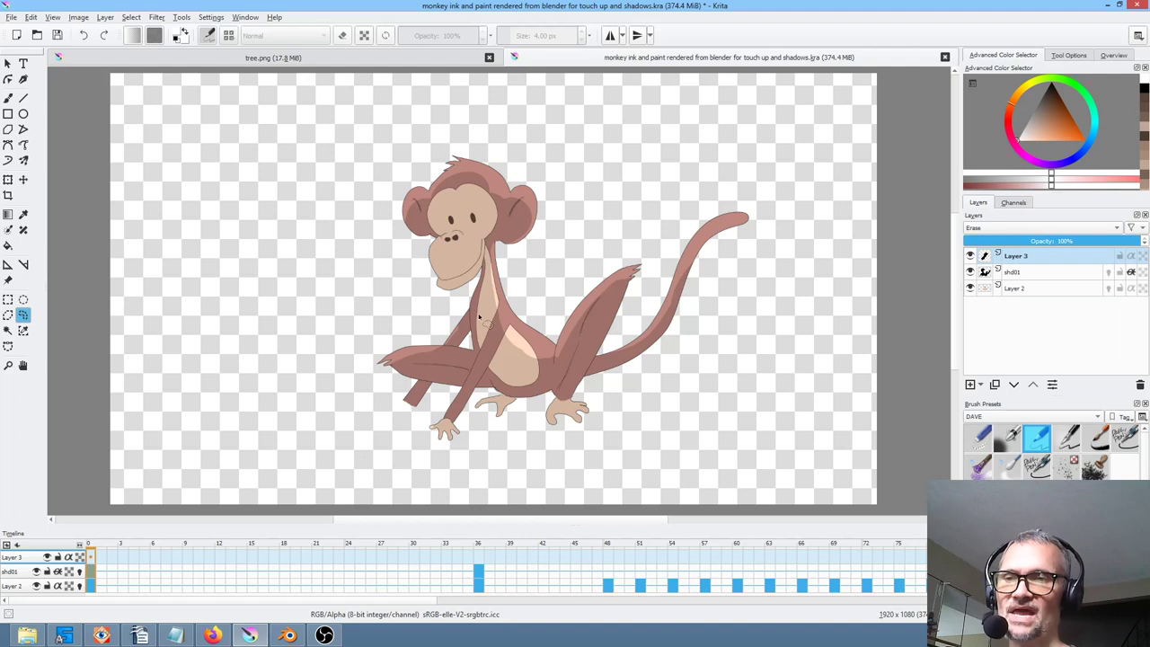
{"action": "left_click", "coordinate": [1030, 227]}
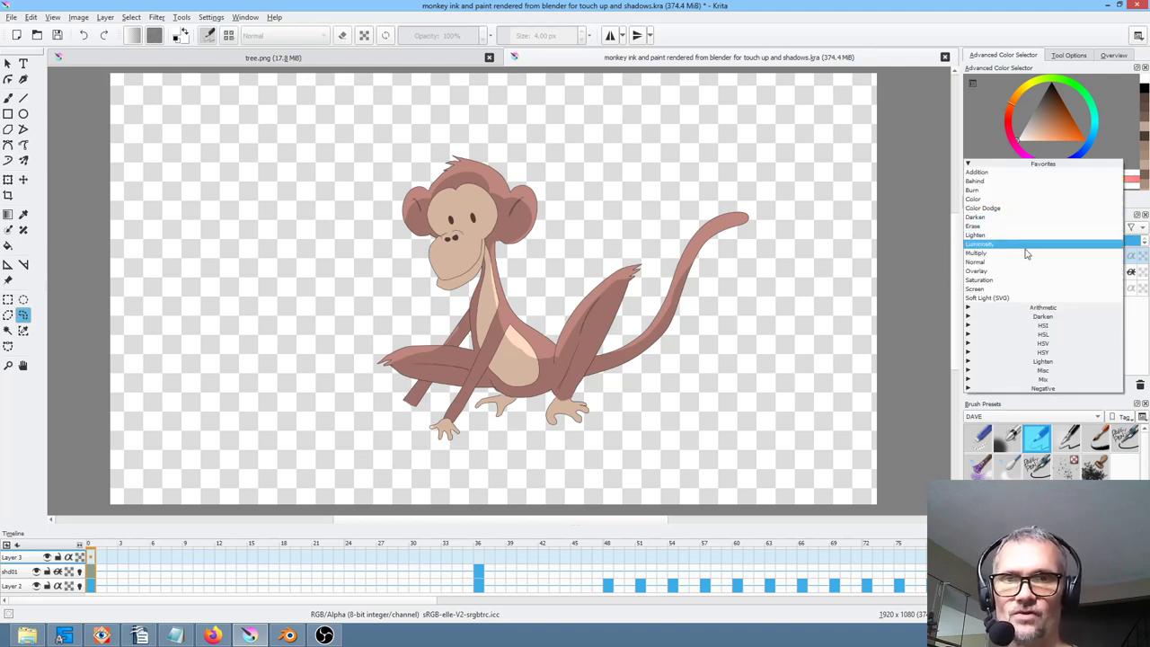
{"action": "left_click", "coordinate": [1026, 262]}
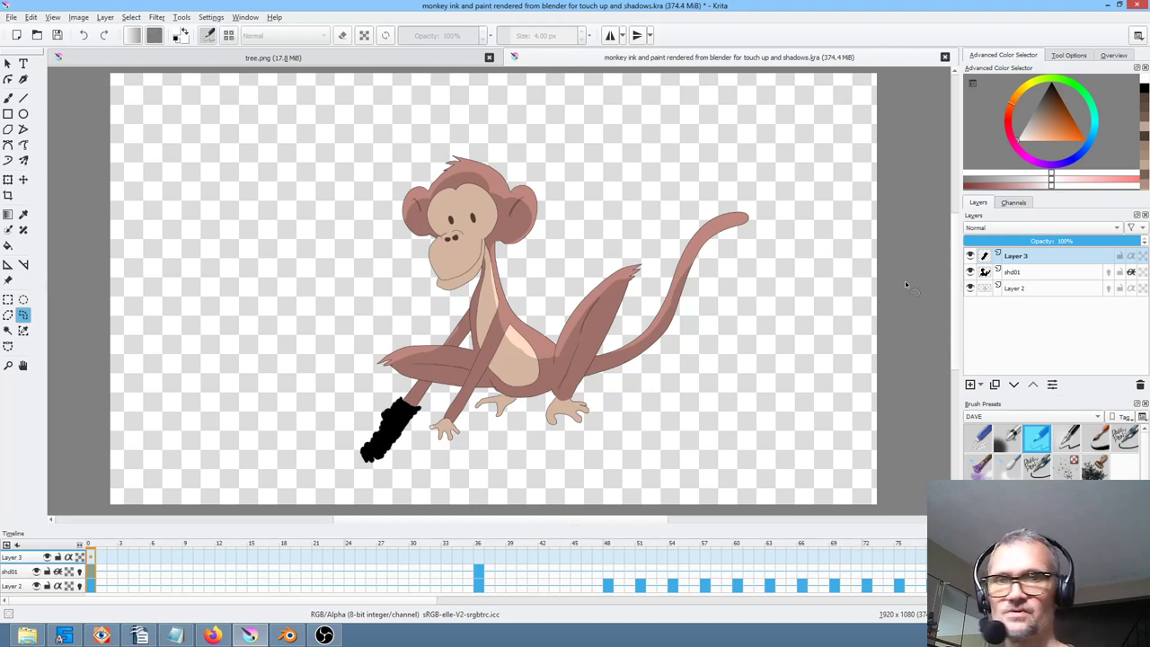
{"action": "left_click", "coordinate": [1014, 230]}
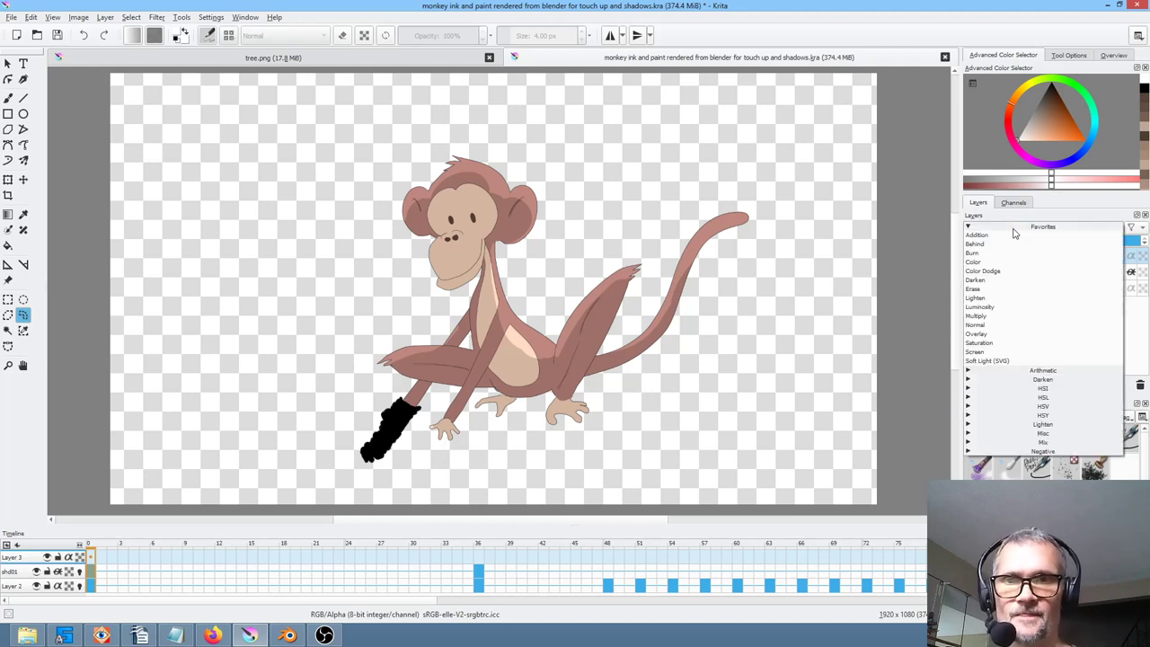
{"action": "left_click", "coordinate": [1018, 288]}
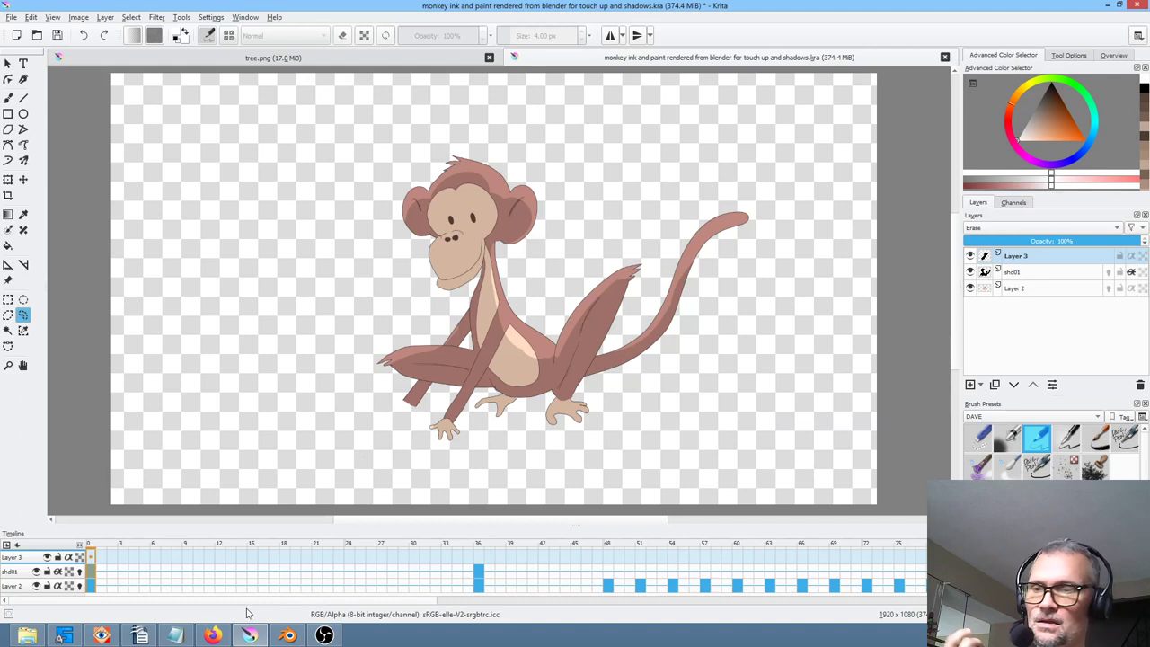
{"action": "left_click", "coordinate": [286, 635]}
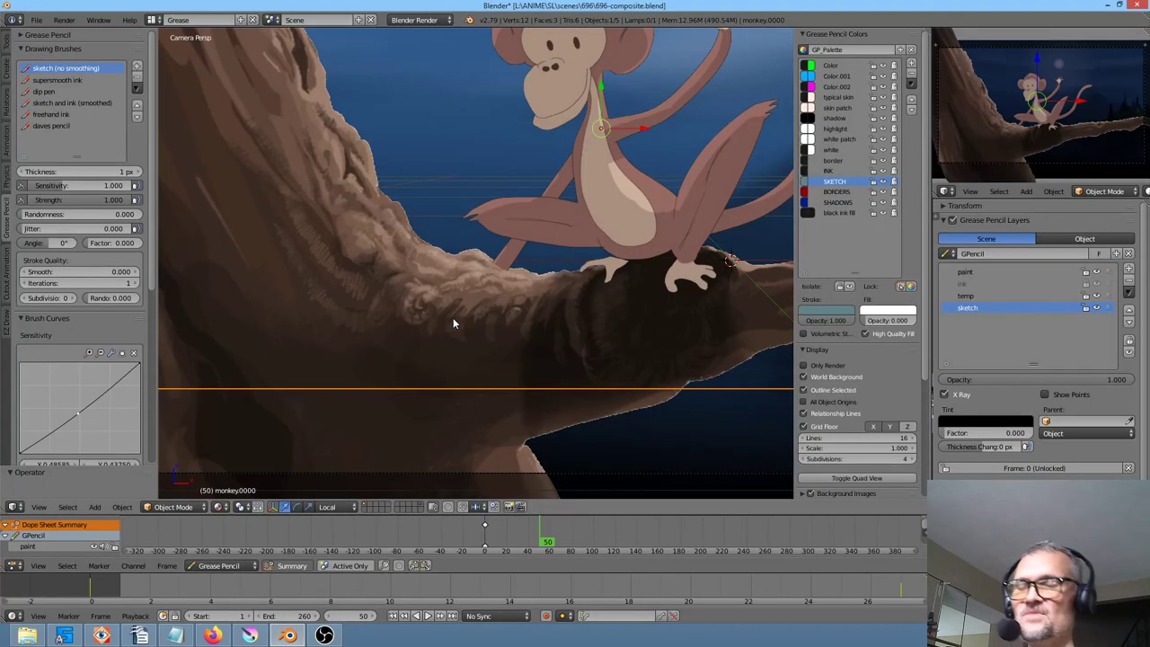
{"action": "left_click", "coordinate": [251, 635]}
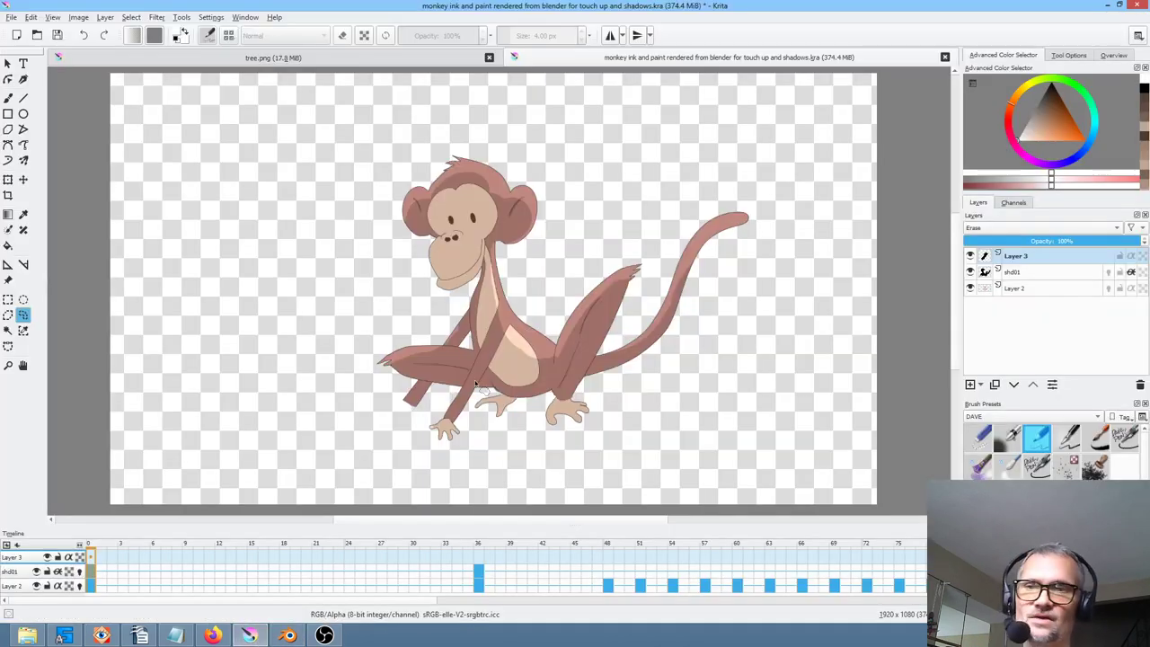
{"action": "left_click", "coordinate": [286, 635]}
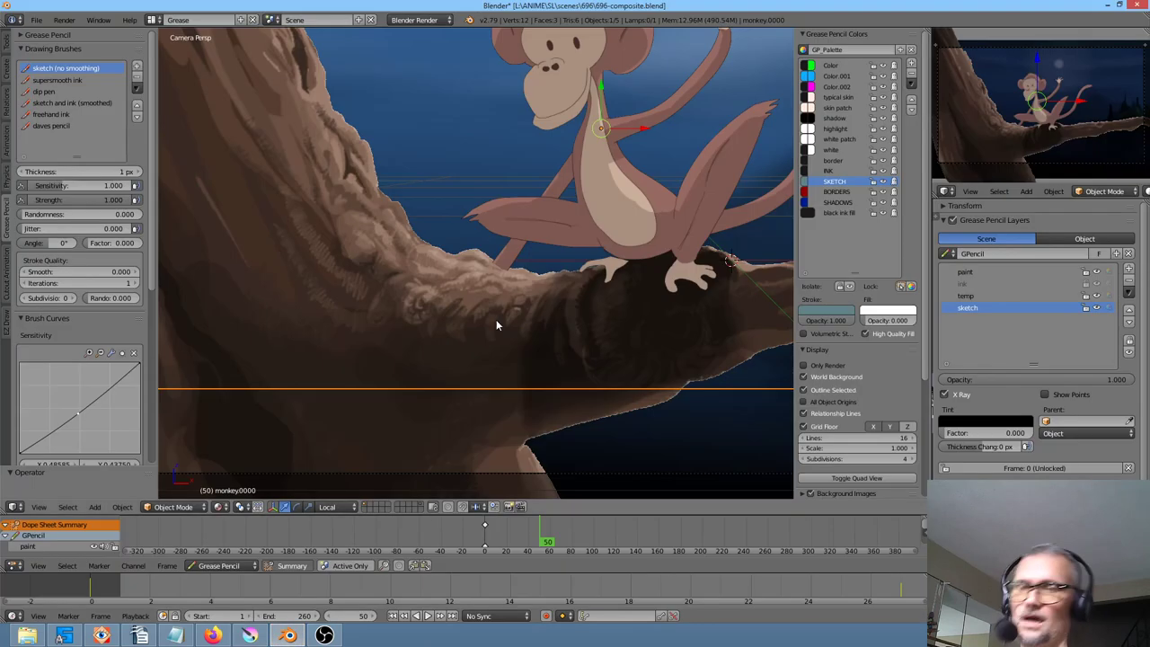
{"action": "scroll", "coordinate": [536, 275], "scroll_direction": "down", "scroll_amount": 4}
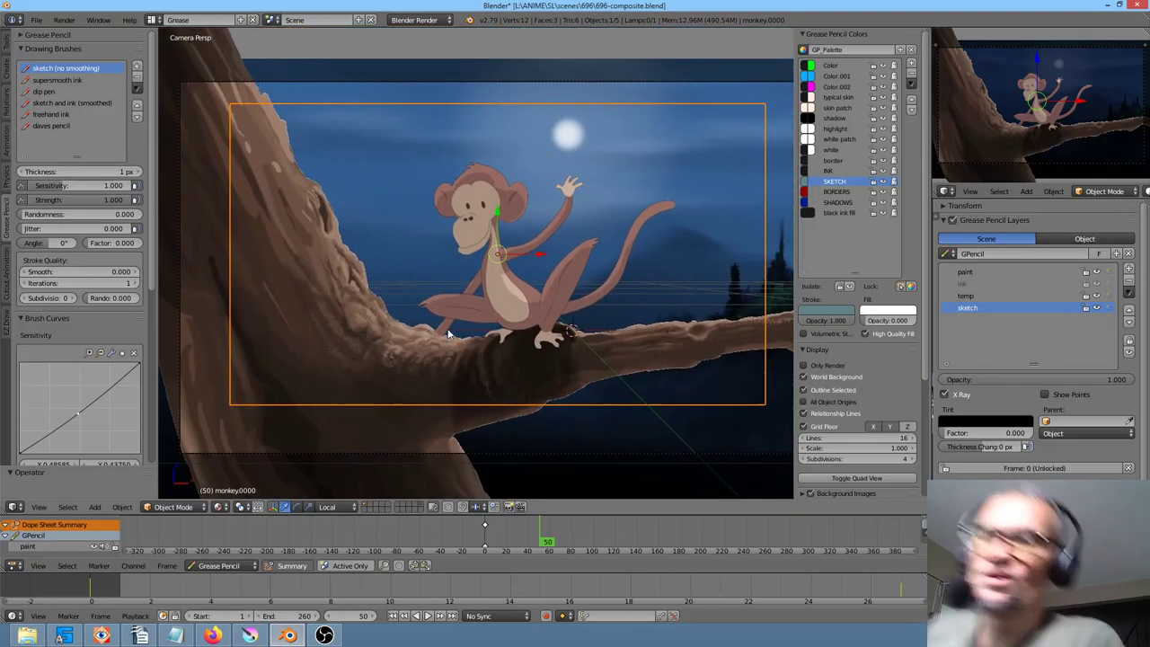
{"action": "scroll", "coordinate": [444, 338], "scroll_direction": "up", "scroll_amount": 4}
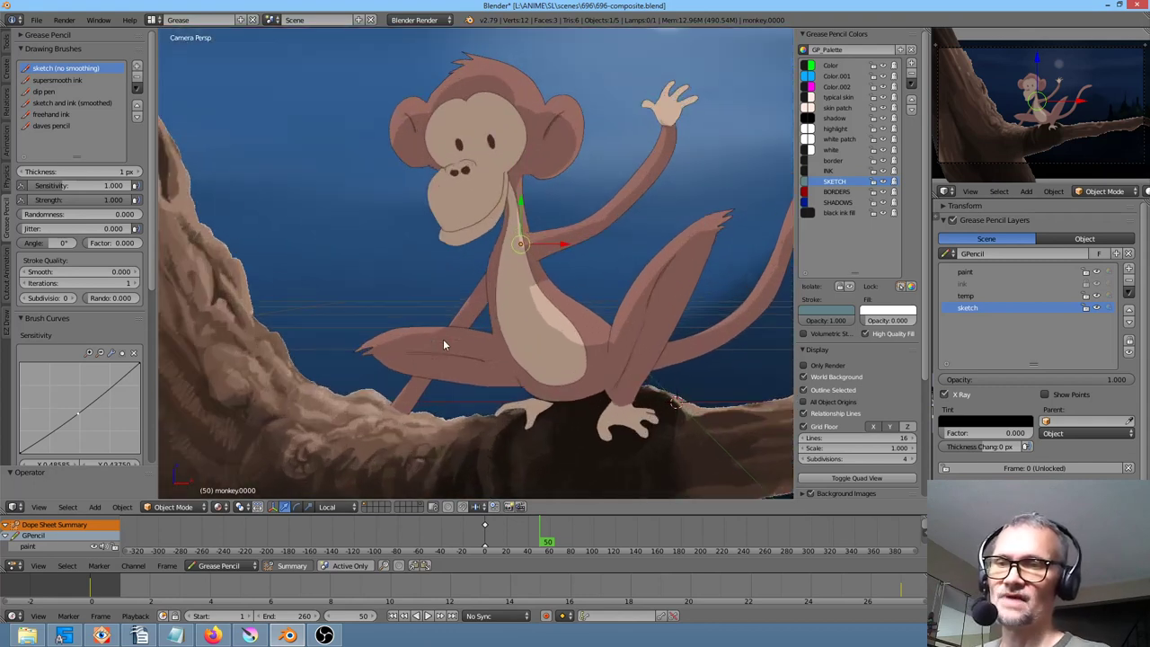
{"action": "scroll", "coordinate": [418, 421], "scroll_direction": "up", "scroll_amount": 4}
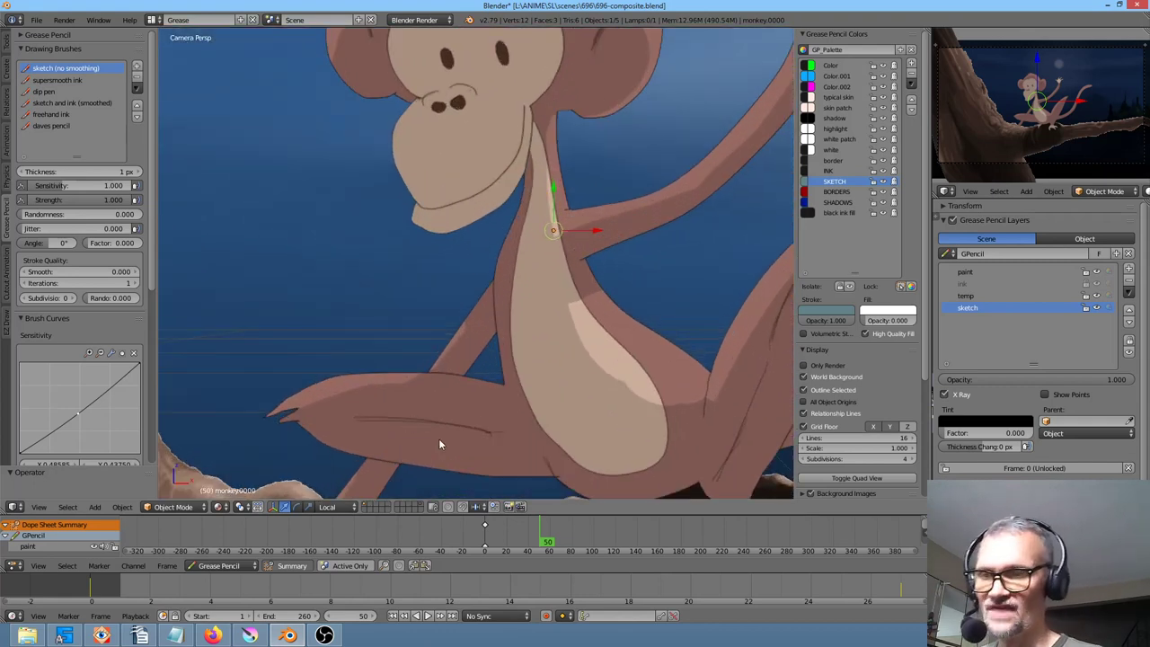
{"action": "middle_click_drag", "start_coordinate": [438, 439], "coordinate": [500, 265], "text": "shift"}
{"action": "scroll", "coordinate": [417, 365], "scroll_direction": "up", "scroll_amount": 5}
{"action": "scroll", "coordinate": [417, 365], "scroll_direction": "down", "scroll_amount": 1}
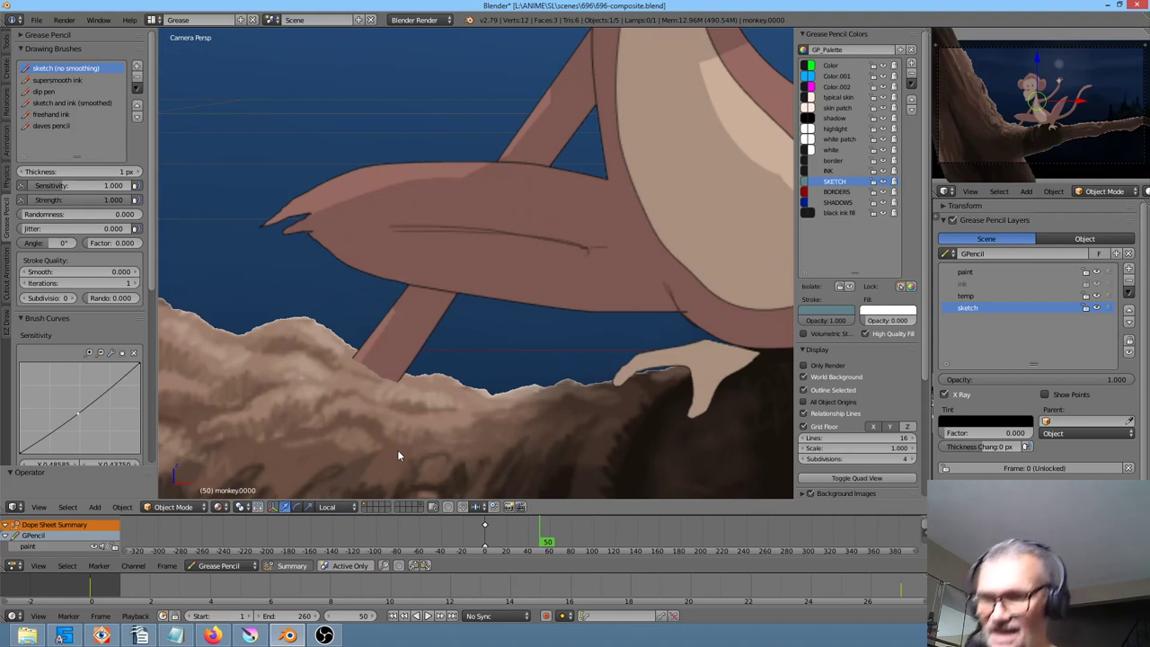
Paint over the long arm's tip on Erase-mode Layer 3 with a 6.53 px brush and save
{"action": "left_click", "coordinate": [263, 637]}
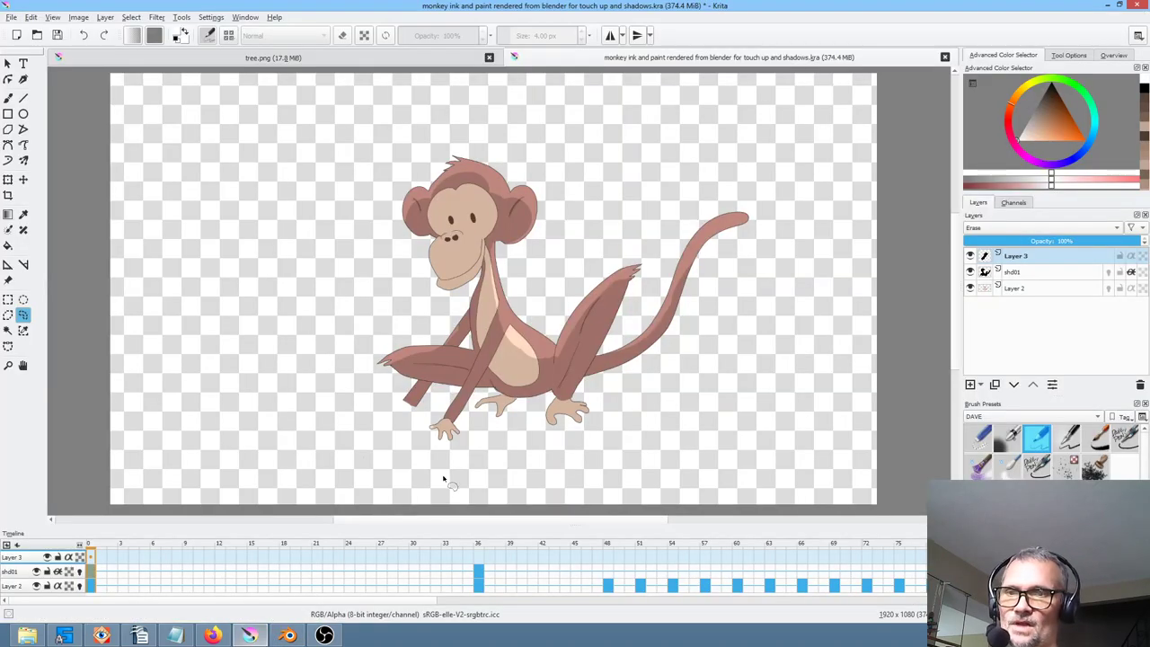
{"action": "scroll", "coordinate": [372, 456], "scroll_direction": "up", "scroll_amount": 5}
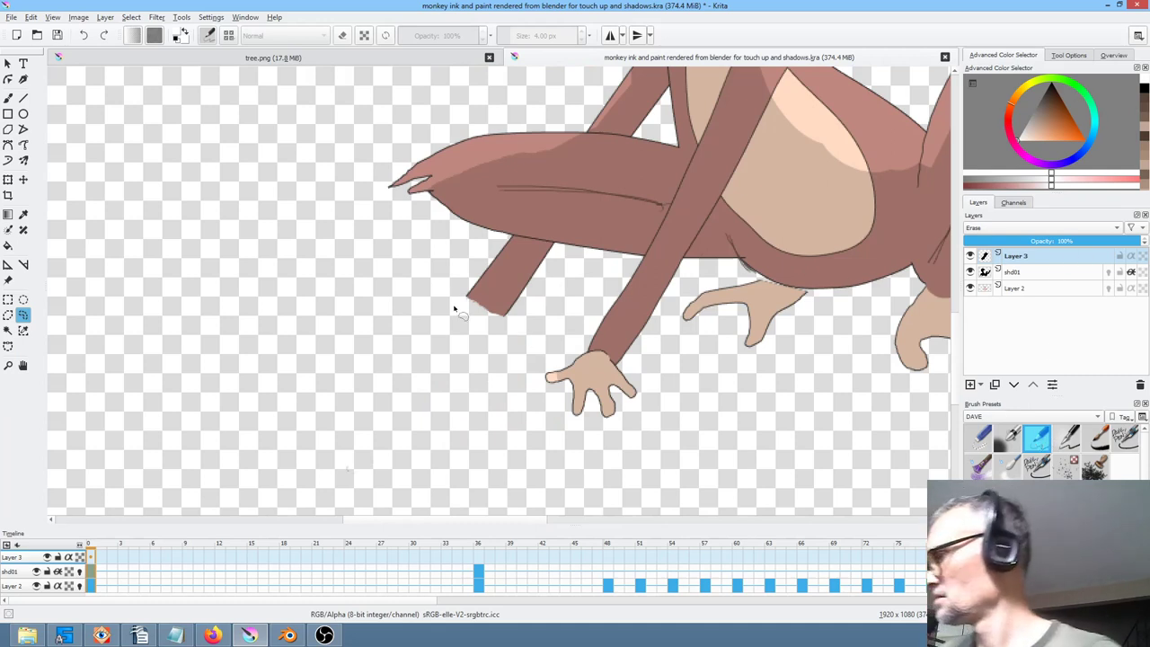
{"action": "key", "text": "b"}
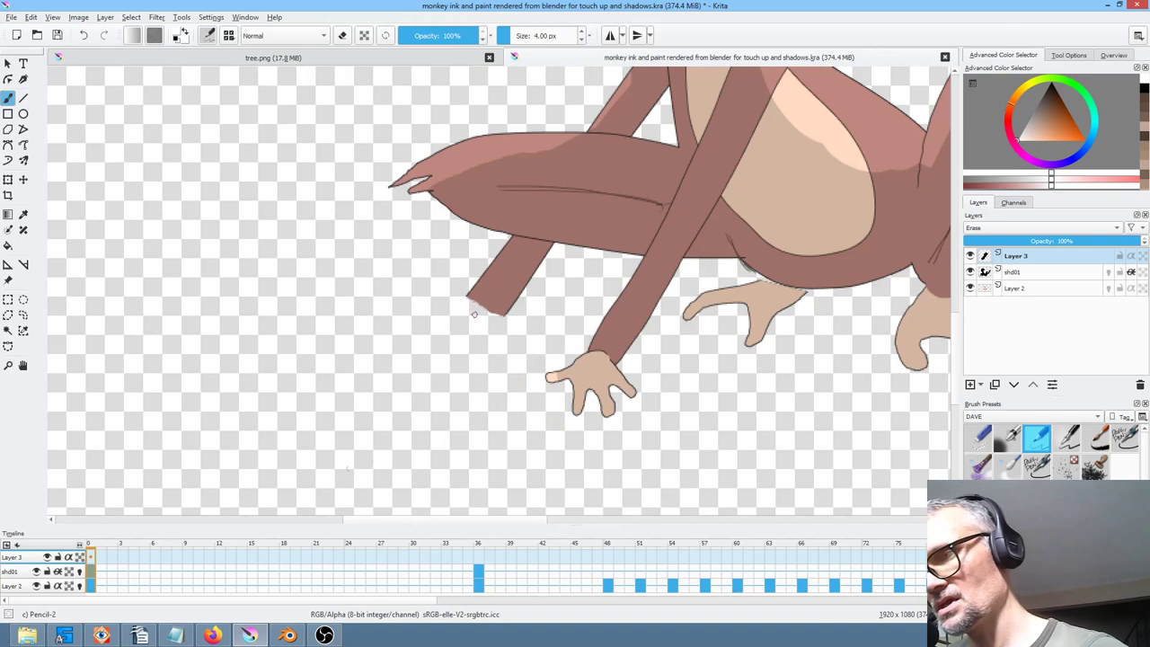
{"action": "key", "text": "bracketright"}
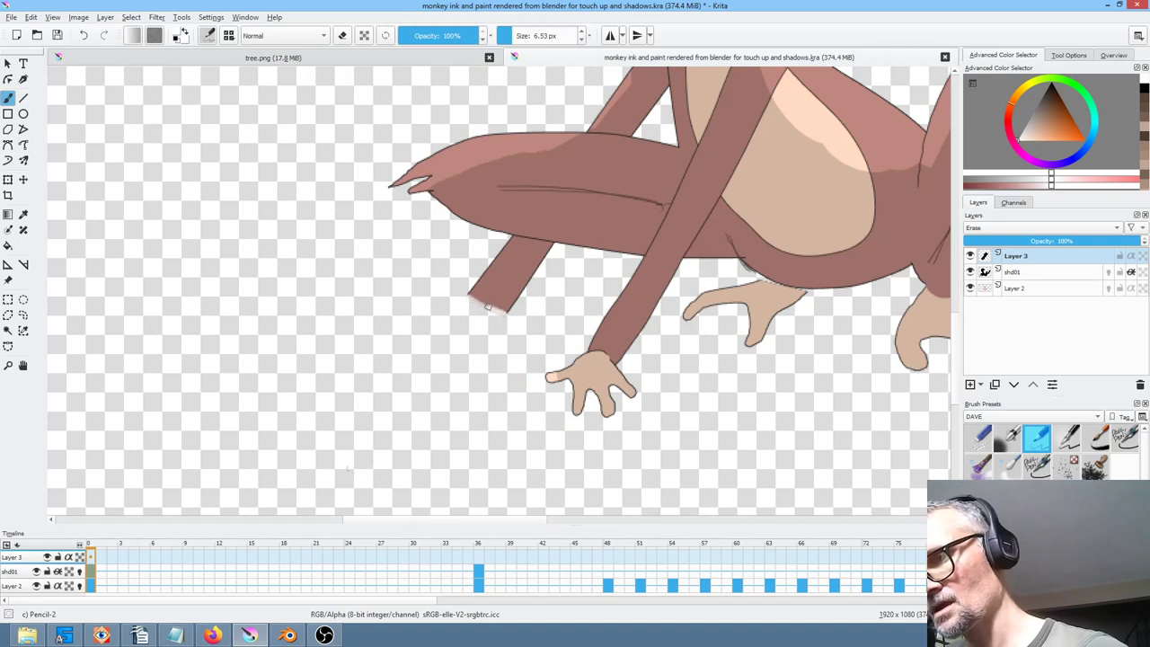
{"action": "left_click_drag", "start_coordinate": [473, 296], "coordinate": [509, 312]}
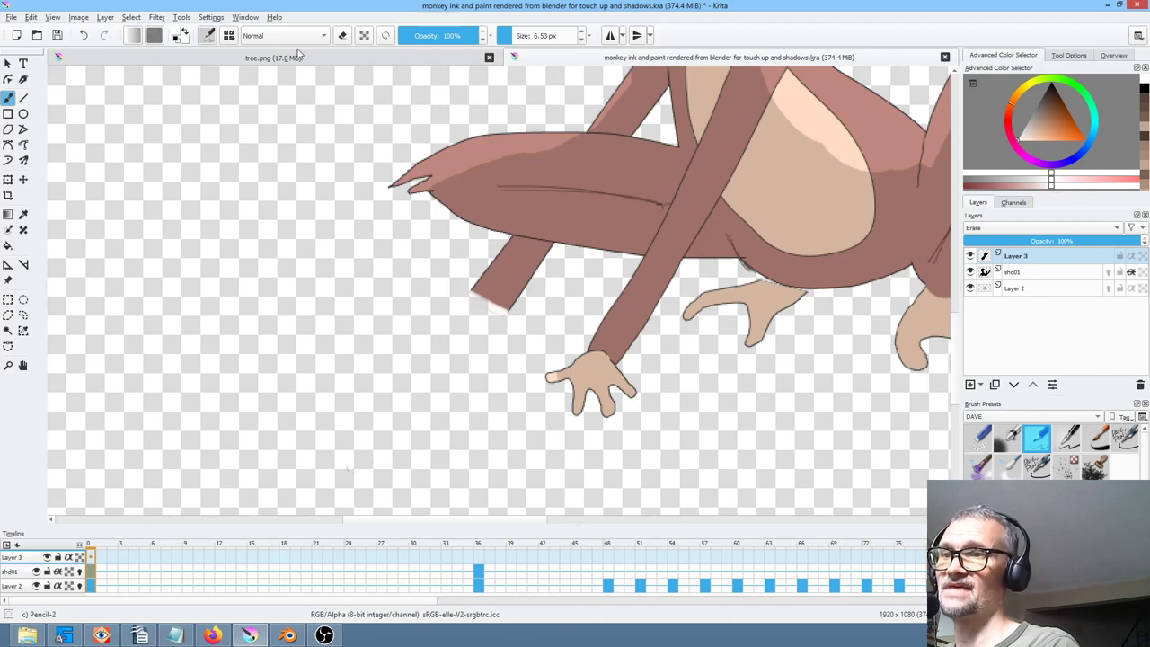
{"action": "left_click", "coordinate": [57, 36]}
{"action": "scroll", "coordinate": [459, 242], "scroll_direction": "down", "scroll_amount": 2}
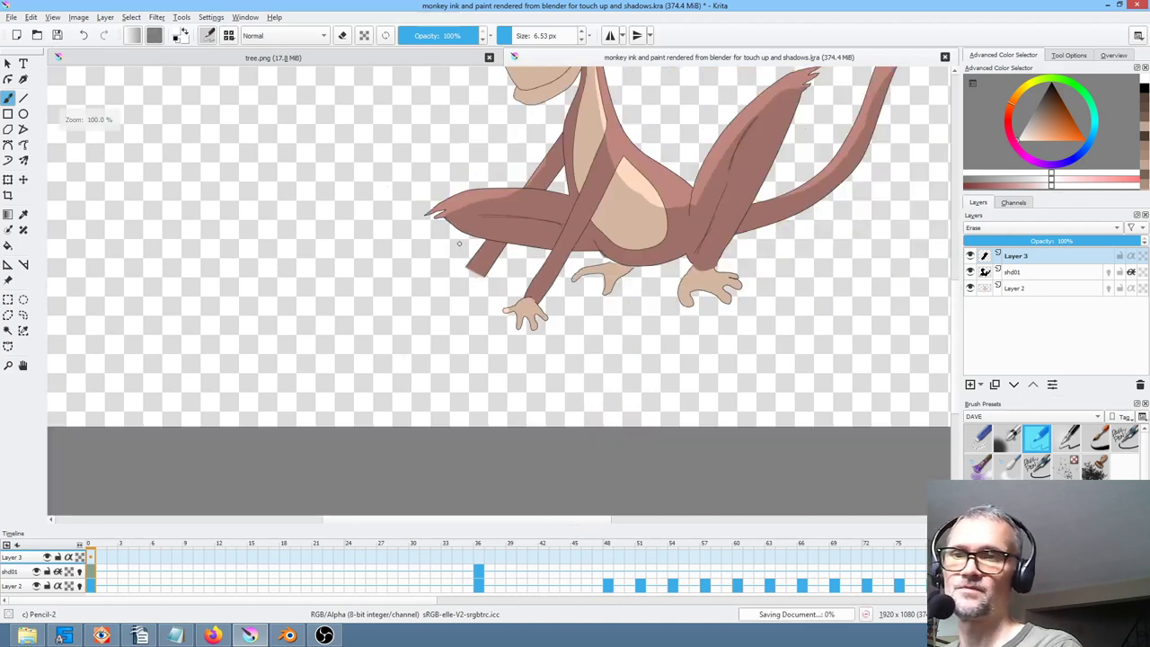
{"action": "scroll", "coordinate": [459, 243], "scroll_direction": "down", "scroll_amount": 3}
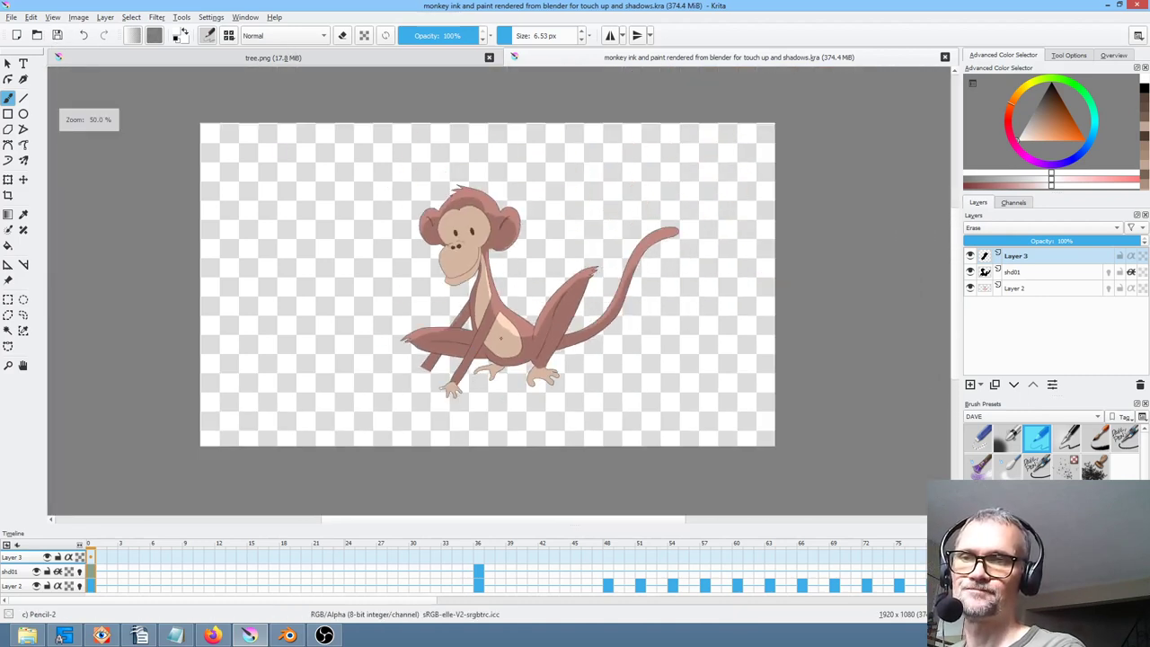
{"action": "scroll", "coordinate": [500, 341], "scroll_direction": "up", "scroll_amount": 1}
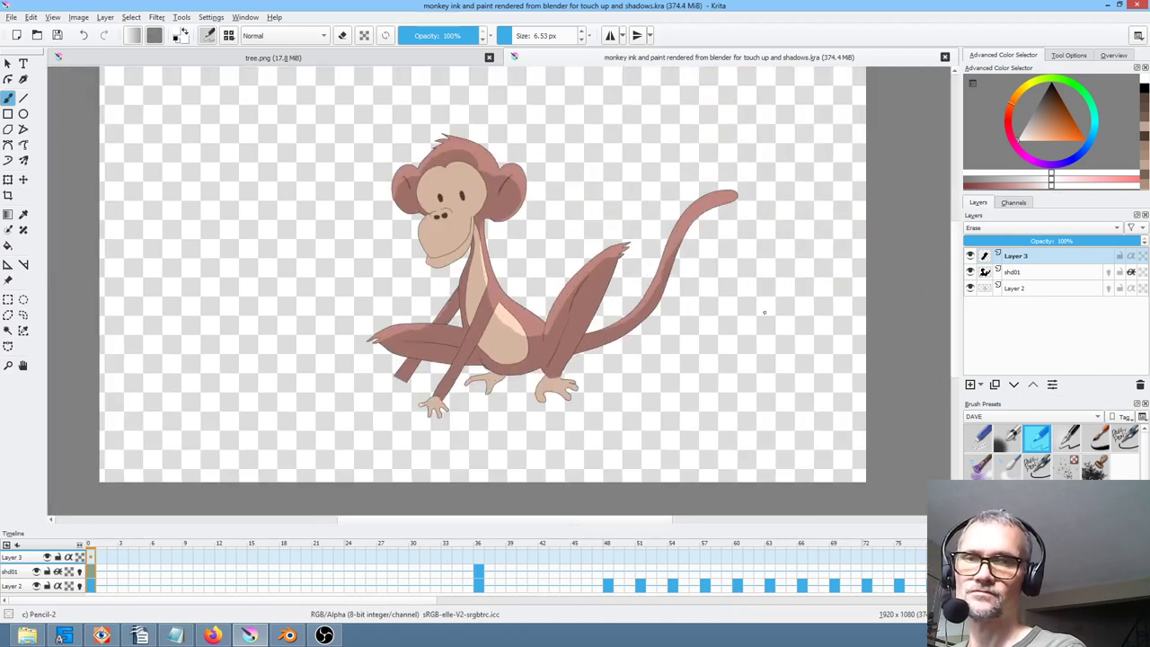
Toggle the shd01 layer's visibility to compare the monkey with and without its shading
{"action": "left_click", "coordinate": [969, 272]}
{"action": "left_click", "coordinate": [969, 271]}
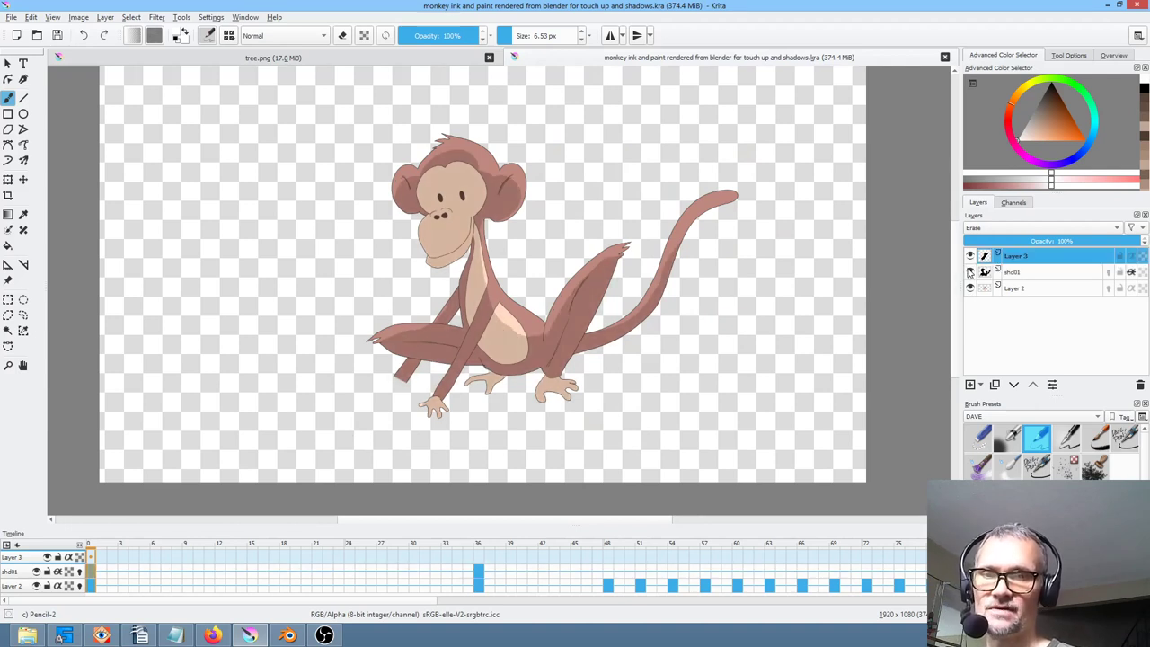
{"action": "left_click", "coordinate": [969, 271]}
{"action": "left_click", "coordinate": [969, 271]}
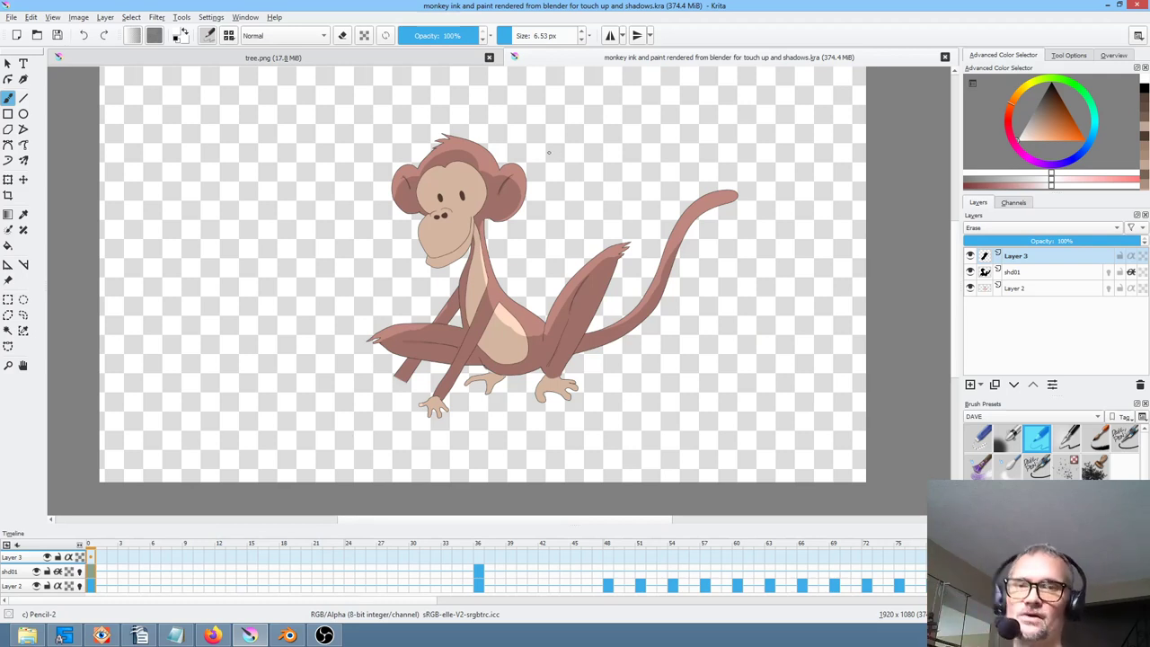
Toggle the shd01 row's rightmost icon several times, leaving the grey drop shadow hidden
{"action": "left_click", "coordinate": [1131, 272]}
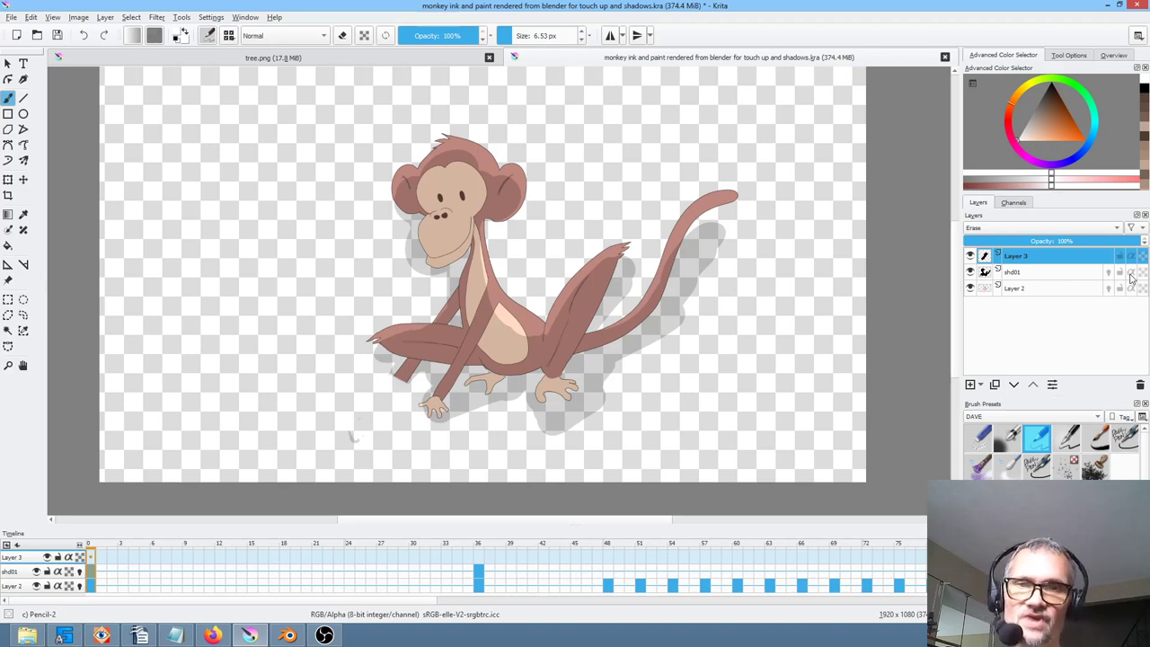
{"action": "left_click", "coordinate": [1131, 273]}
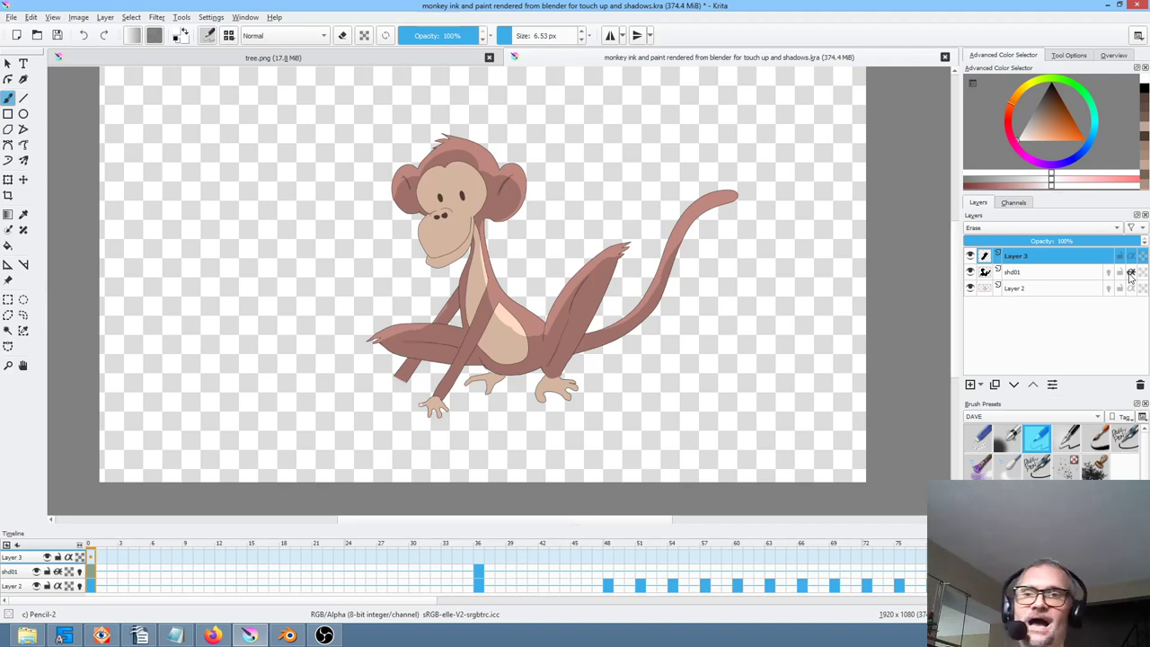
{"action": "left_click", "coordinate": [1131, 274]}
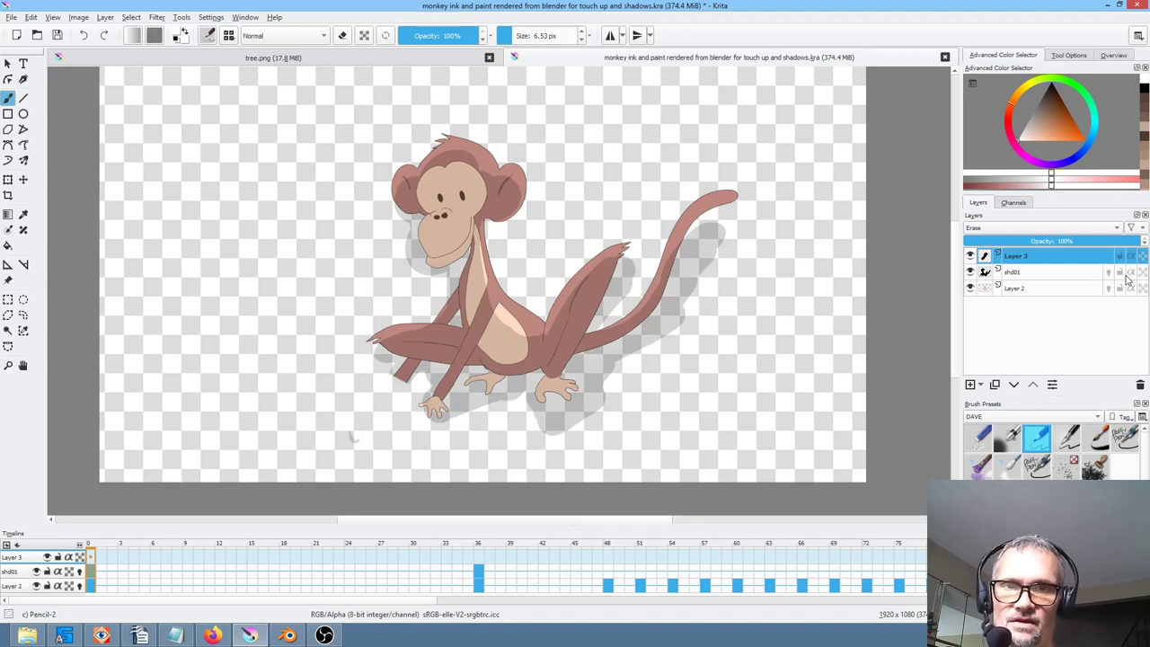
{"action": "left_click", "coordinate": [1131, 274]}
{"action": "left_click", "coordinate": [1131, 274]}
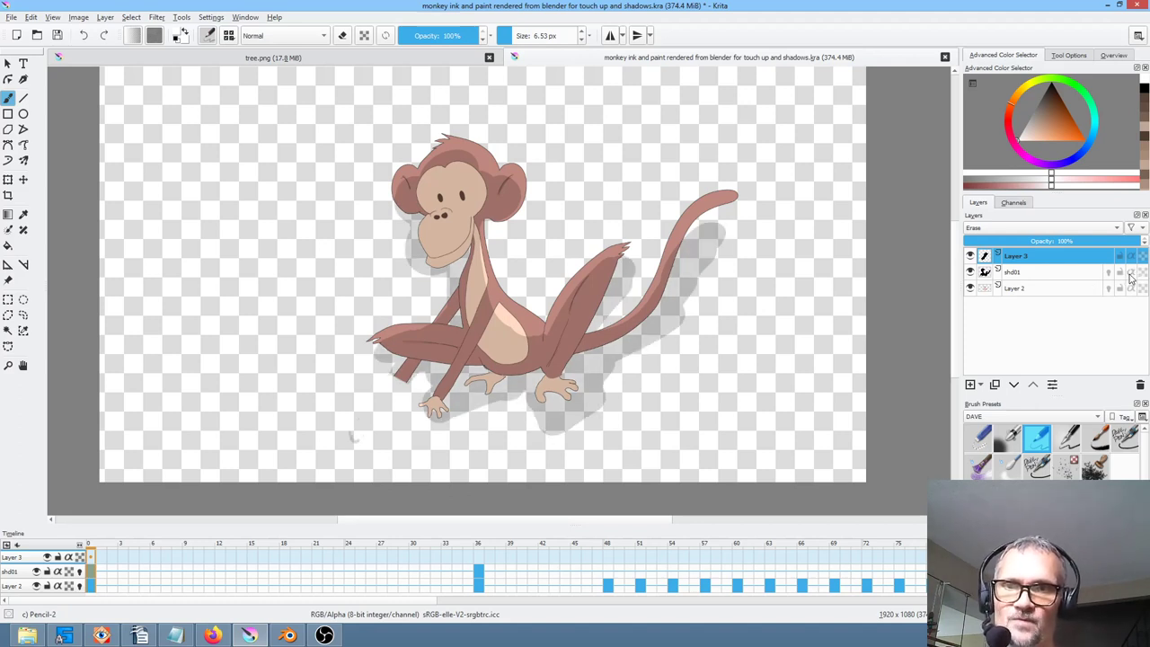
{"action": "left_click", "coordinate": [1131, 274]}
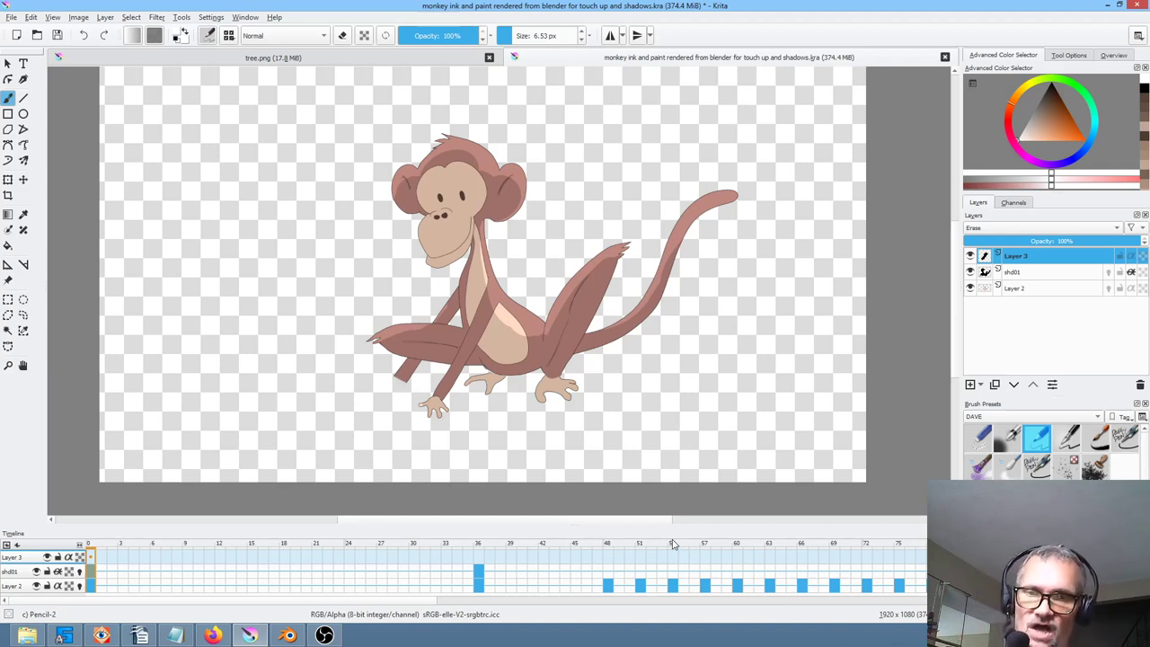
Scrub the Krita timeline through the later poses to reach the waving-arm frame
{"action": "left_click_drag", "start_coordinate": [676, 545], "coordinate": [886, 536]}
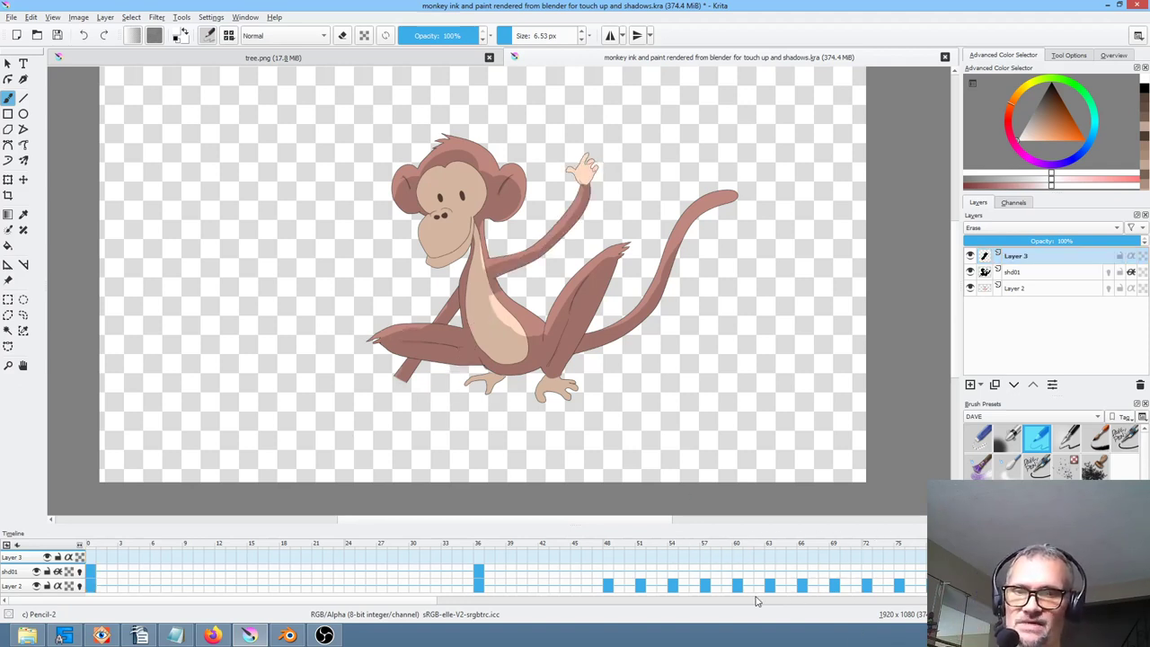
{"action": "scroll", "coordinate": [754, 603], "scroll_direction": "down", "scroll_amount": 5}
{"action": "left_click_drag", "start_coordinate": [440, 602], "coordinate": [544, 604]}
{"action": "left_click_drag", "start_coordinate": [530, 549], "coordinate": [921, 574]}
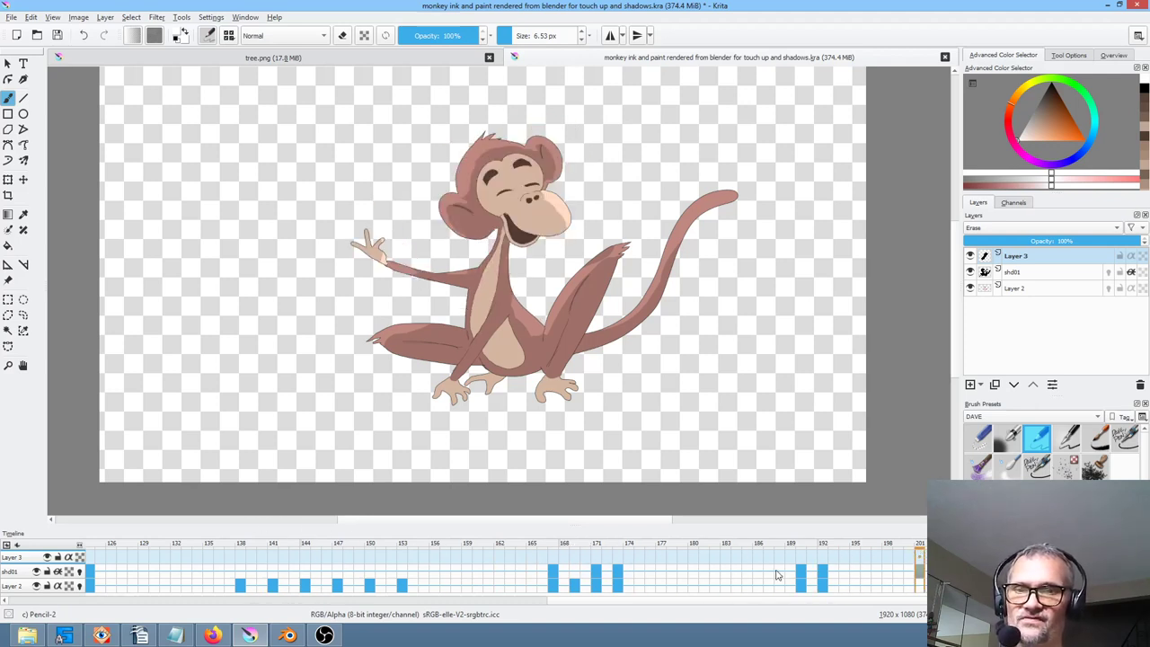
{"action": "scroll", "coordinate": [564, 605], "scroll_direction": "right", "scroll_amount": 3}
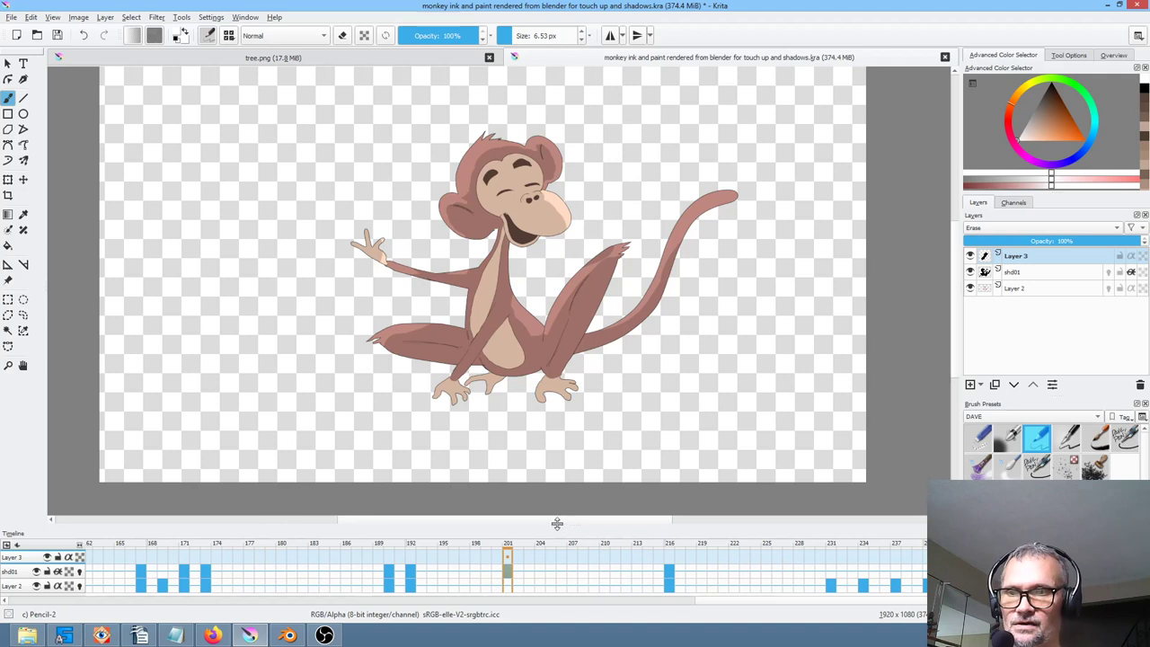
{"action": "mouse_move", "coordinate": [574, 548]}
{"action": "left_mouse_down"}
{"action": "mouse_move", "coordinate": [873, 546]}
{"action": "mouse_move", "coordinate": [99, 538]}
{"action": "mouse_move", "coordinate": [545, 547]}
{"action": "mouse_move", "coordinate": [466, 575]}
{"action": "mouse_move", "coordinate": [559, 573]}
{"action": "mouse_move", "coordinate": [519, 573]}
{"action": "mouse_move", "coordinate": [557, 573]}
{"action": "mouse_move", "coordinate": [523, 582]}
{"action": "left_mouse_up"}
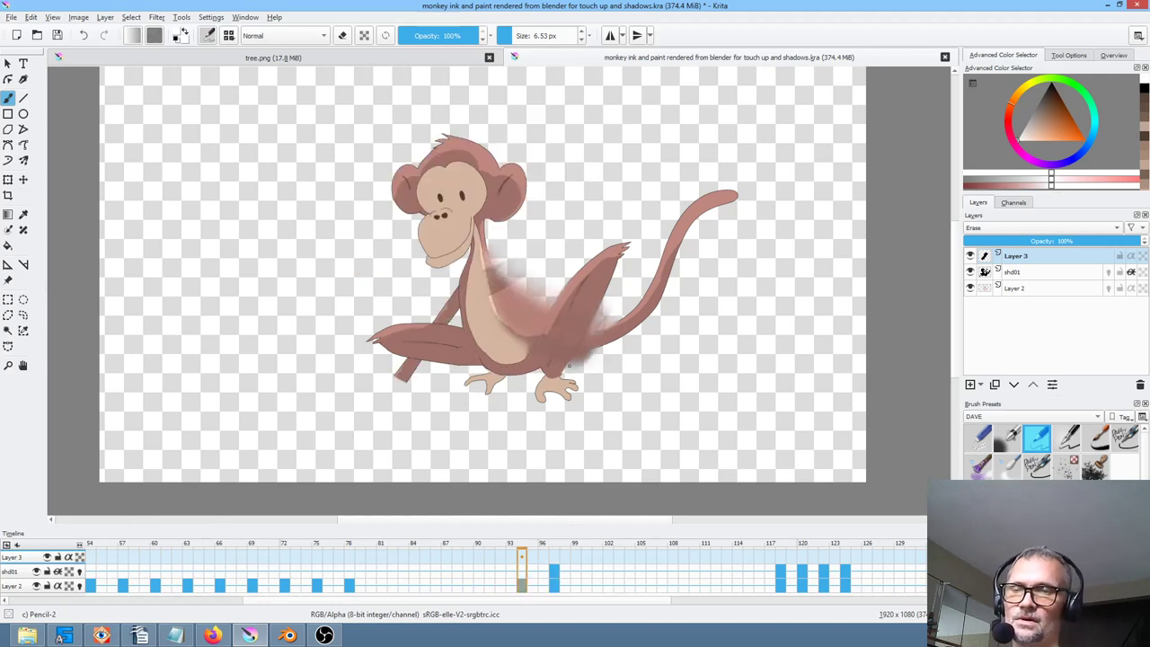
Switch to the Wet Bristles Rough brush at 39% opacity and save the document
{"action": "left_click", "coordinate": [978, 466]}
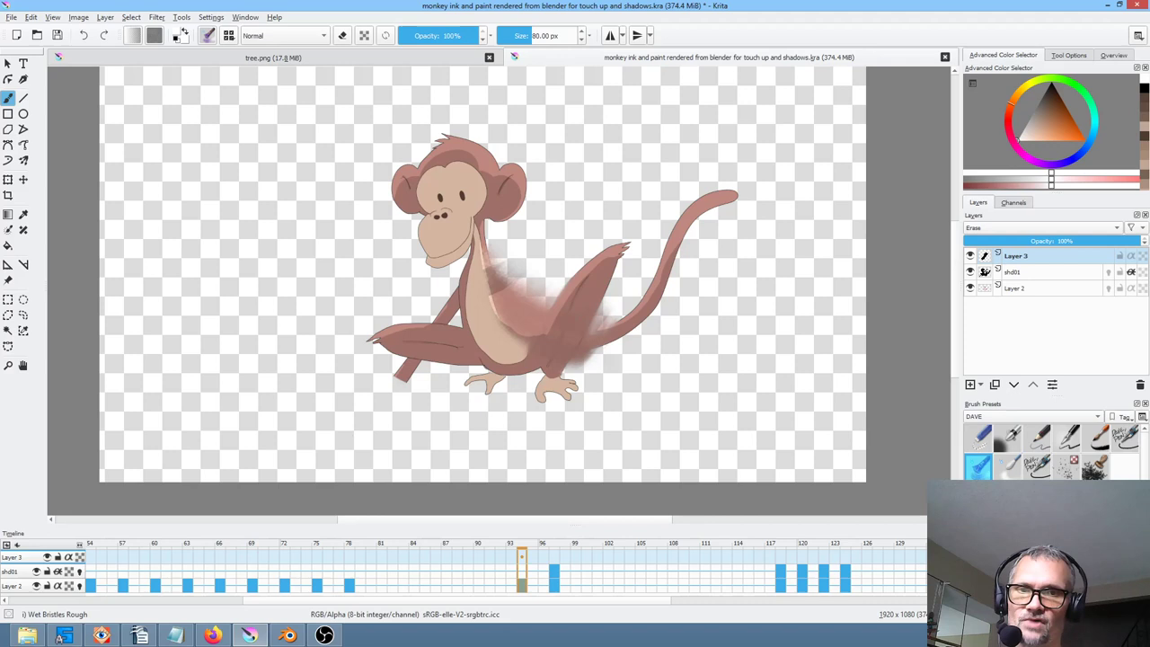
{"action": "left_click", "coordinate": [431, 35]}
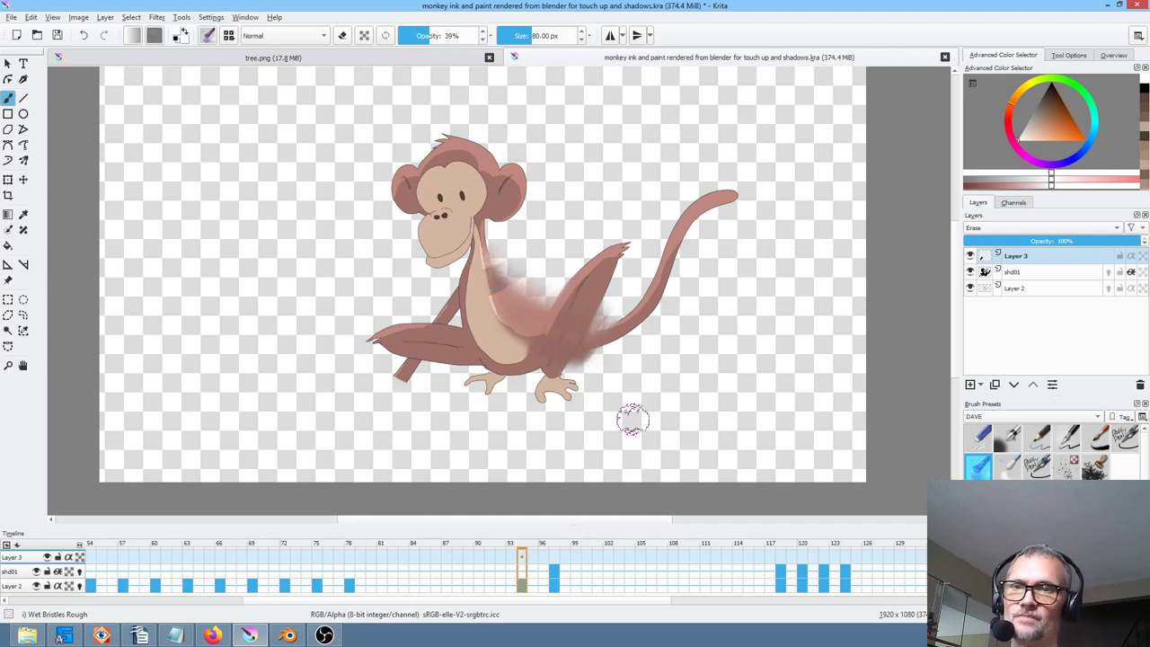
{"action": "left_click", "coordinate": [56, 35]}
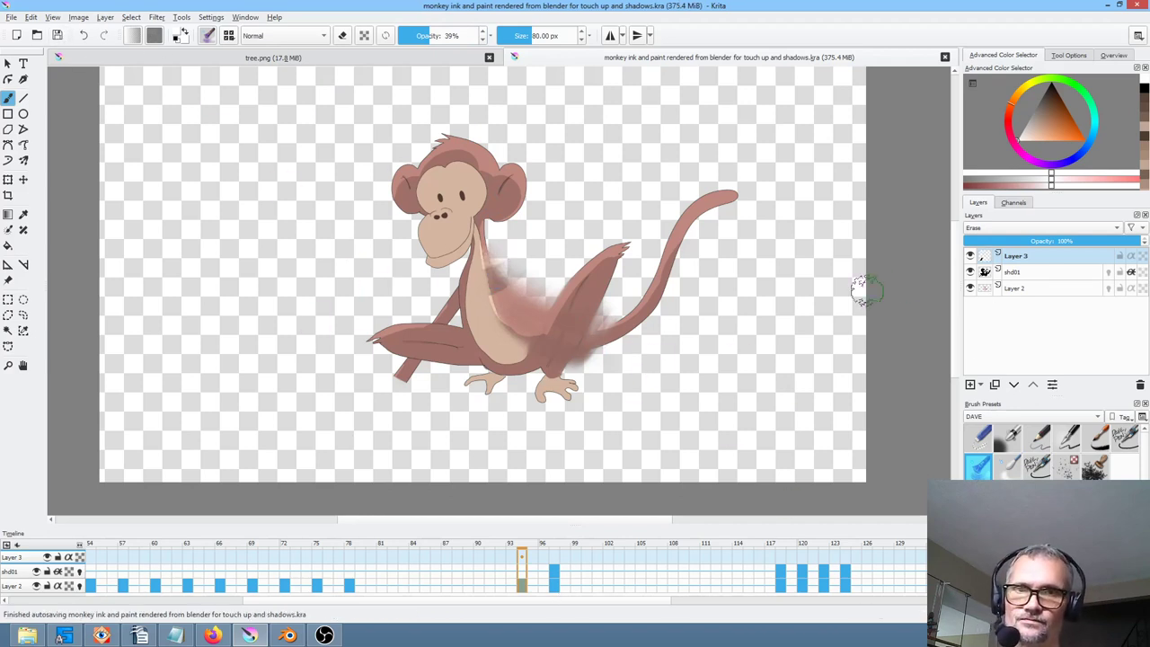
{"action": "key", "text": "minus"}
{"action": "key", "text": "minus"}
{"action": "key", "text": "minus"}
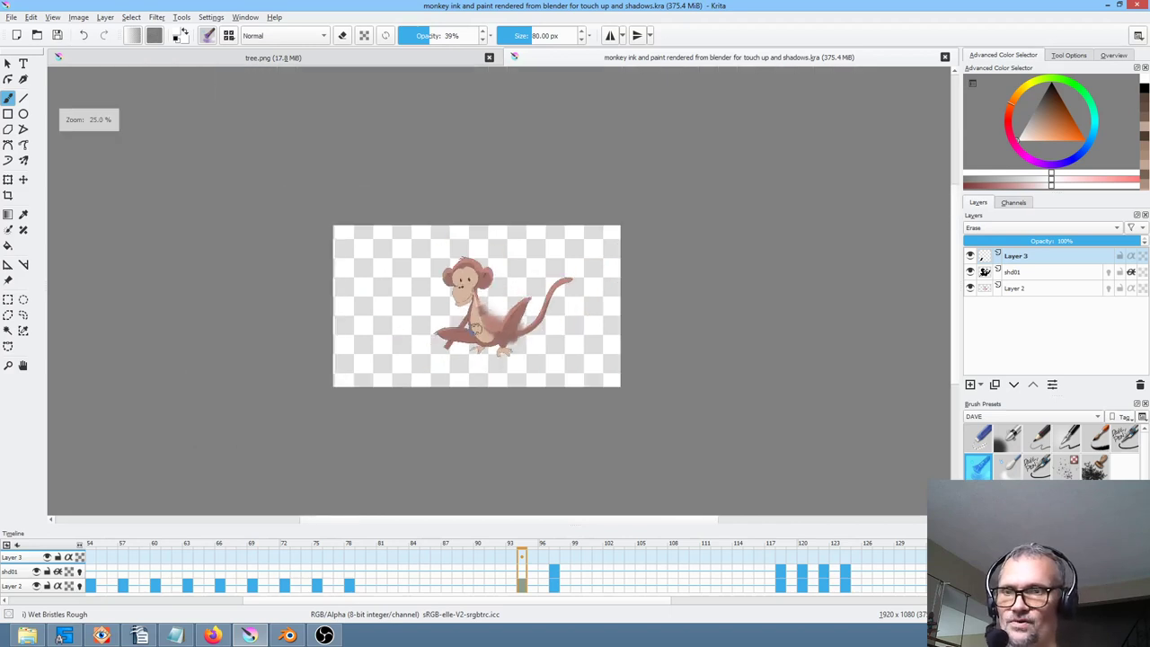
{"action": "key", "text": "plus"}
{"action": "key", "text": "plus"}
In the Blender composite, go to frame 0 and deselect the monkey
{"action": "left_click", "coordinate": [289, 636]}
{"action": "scroll", "coordinate": [526, 269], "scroll_direction": "down", "scroll_amount": 6}
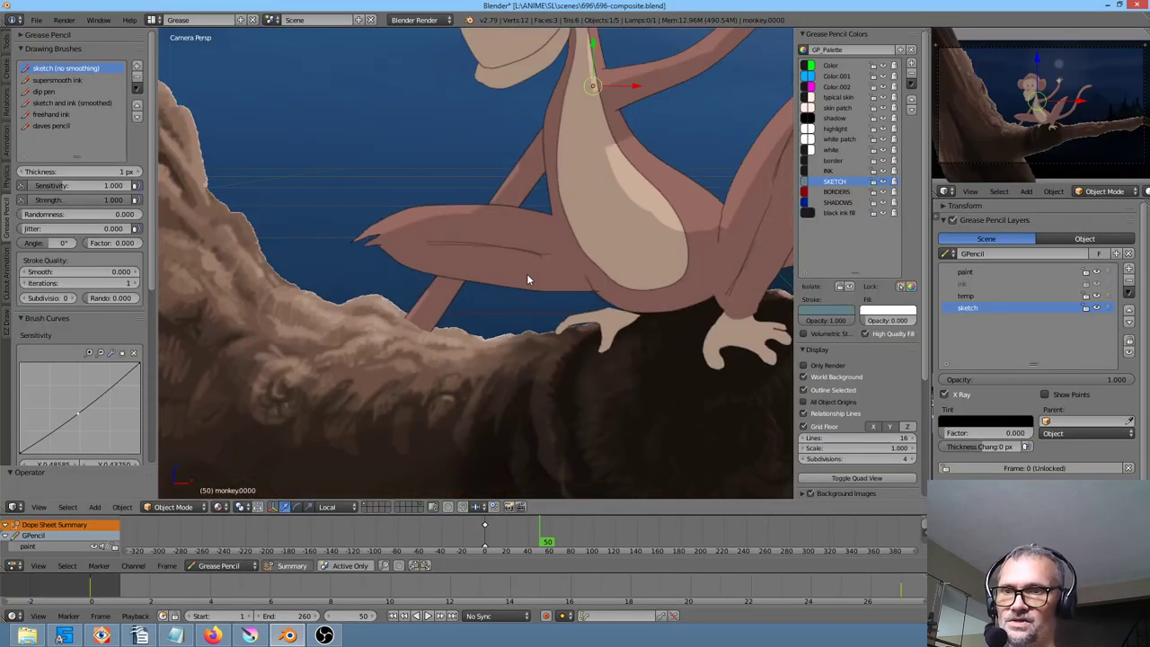
{"action": "scroll", "coordinate": [535, 276], "scroll_direction": "down", "scroll_amount": 3}
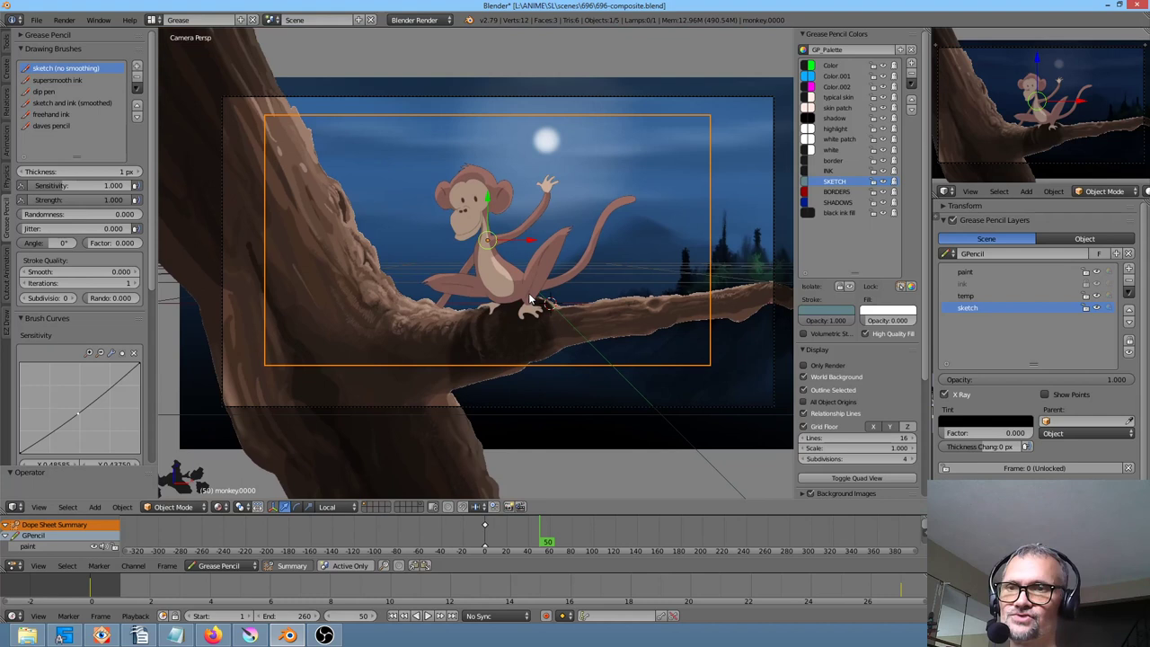
{"action": "middle_click_drag", "start_coordinate": [510, 286], "coordinate": [509, 280], "text": "shift"}
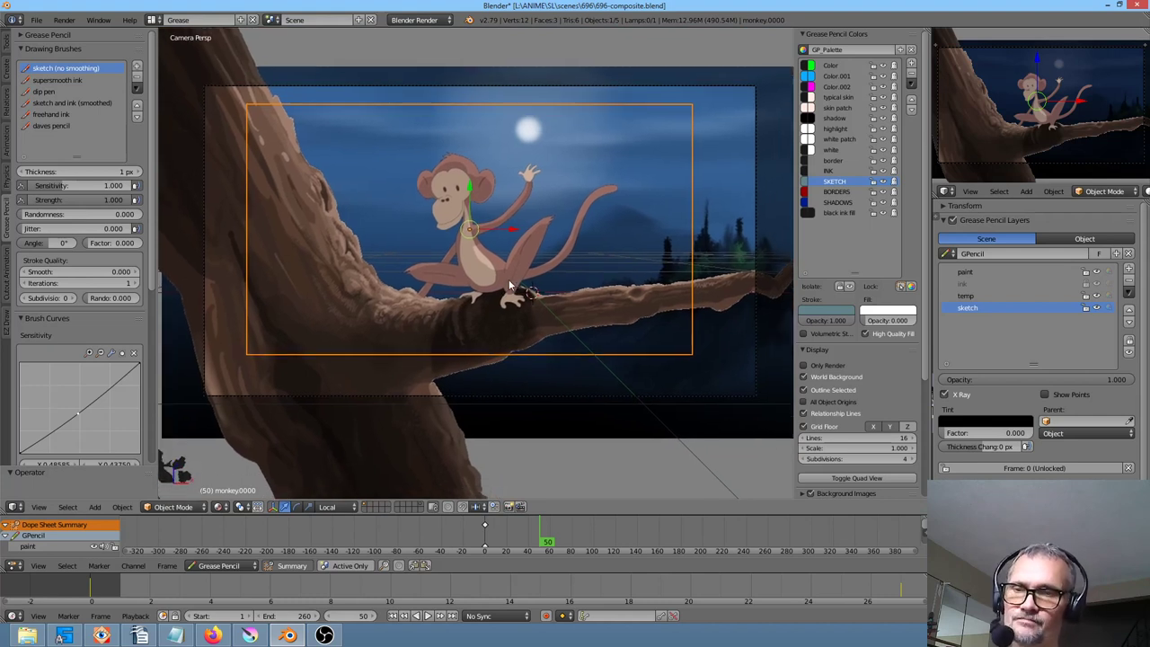
{"action": "left_click", "coordinate": [485, 537]}
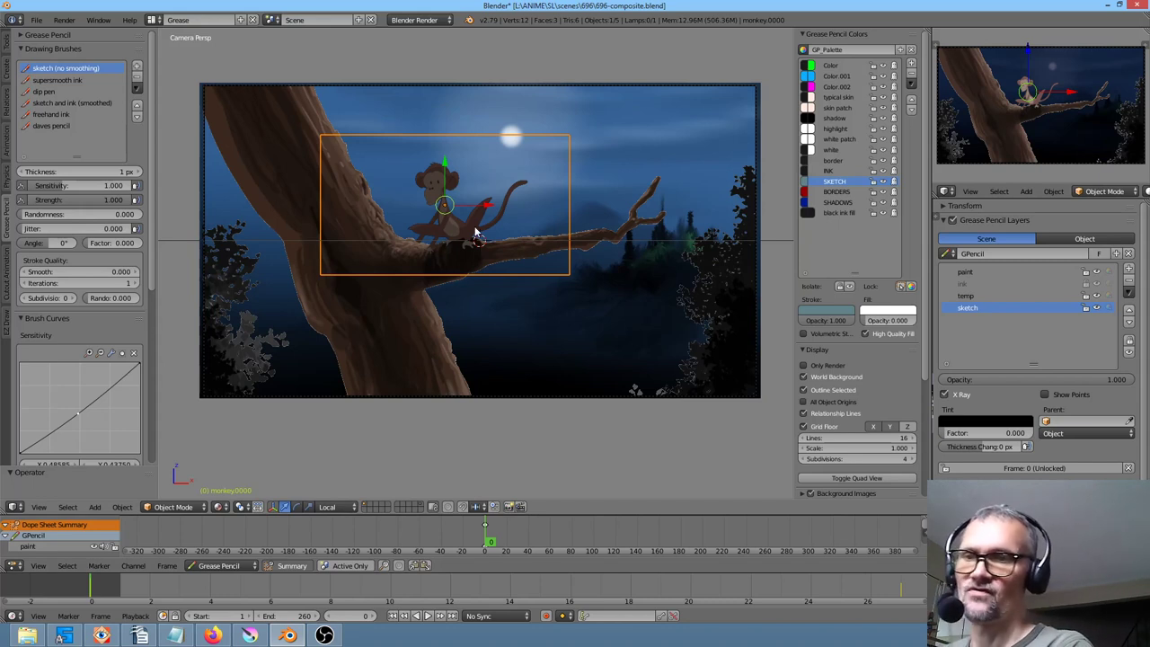
{"action": "scroll", "coordinate": [430, 224], "scroll_direction": "up", "scroll_amount": 6}
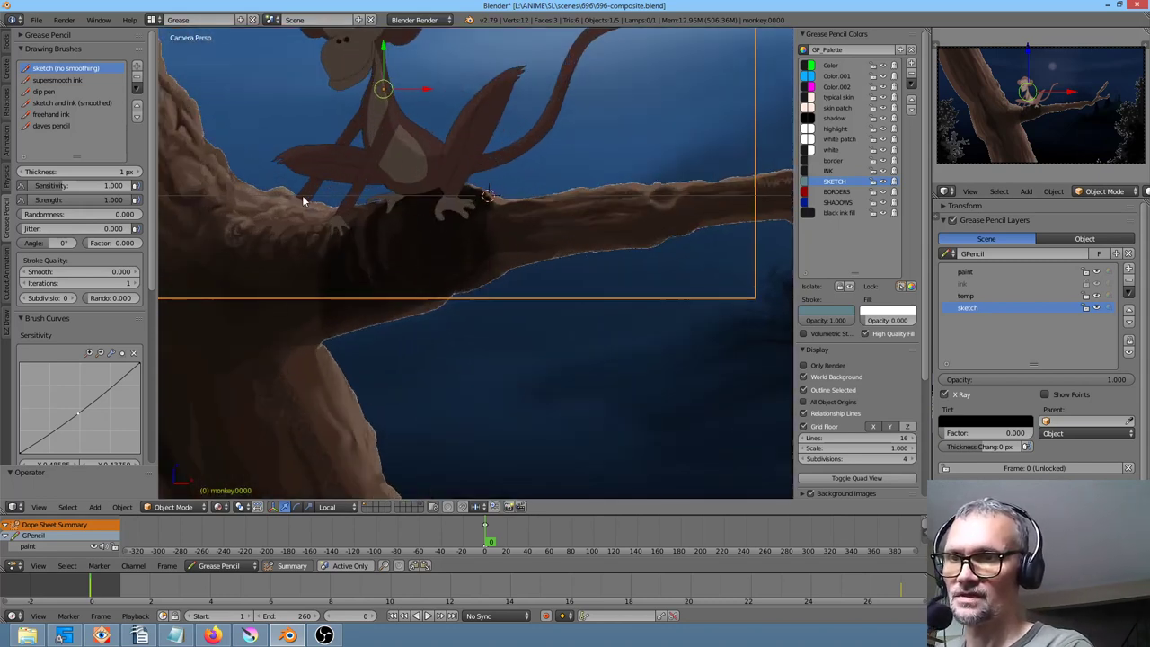
{"action": "scroll", "coordinate": [429, 230], "scroll_direction": "down", "scroll_amount": 6}
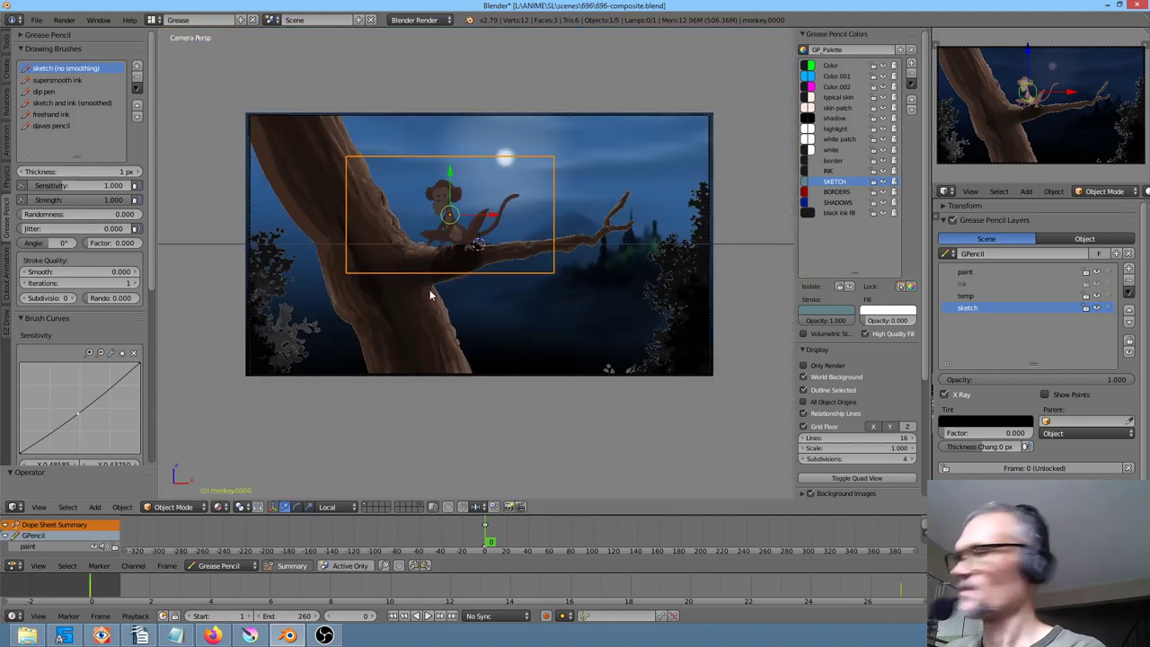
{"action": "key", "text": "a"}
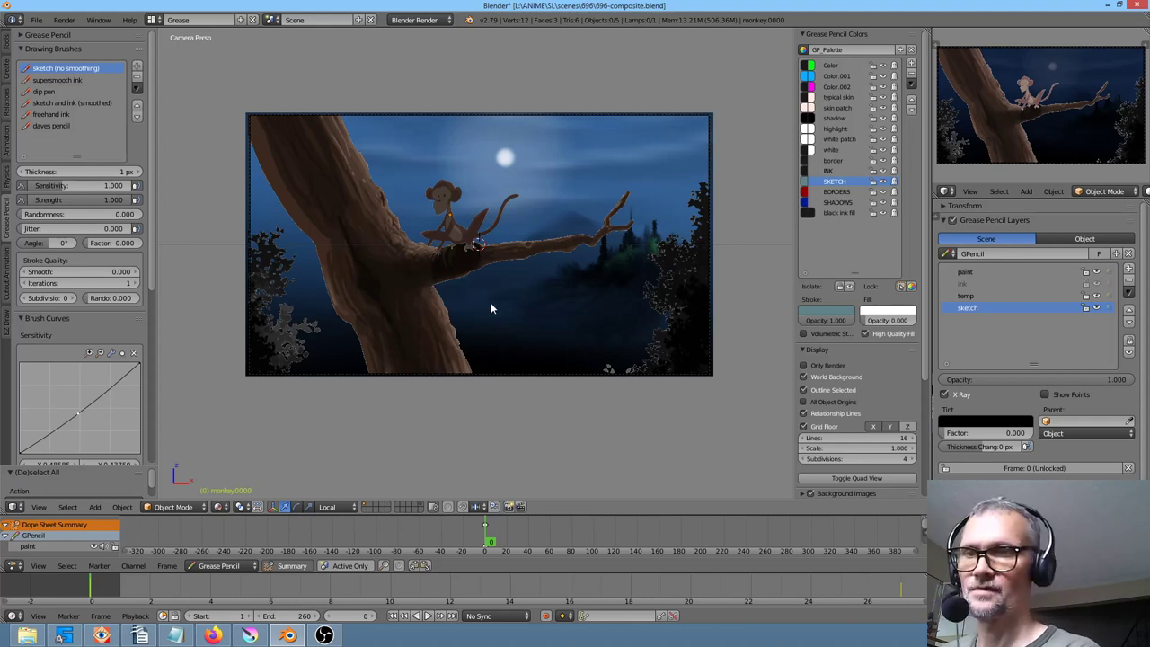
Hide both side panels, recentre the camera frame, and maximize the 3D view to fill the window
{"action": "scroll", "coordinate": [489, 308], "scroll_direction": "up", "scroll_amount": 1}
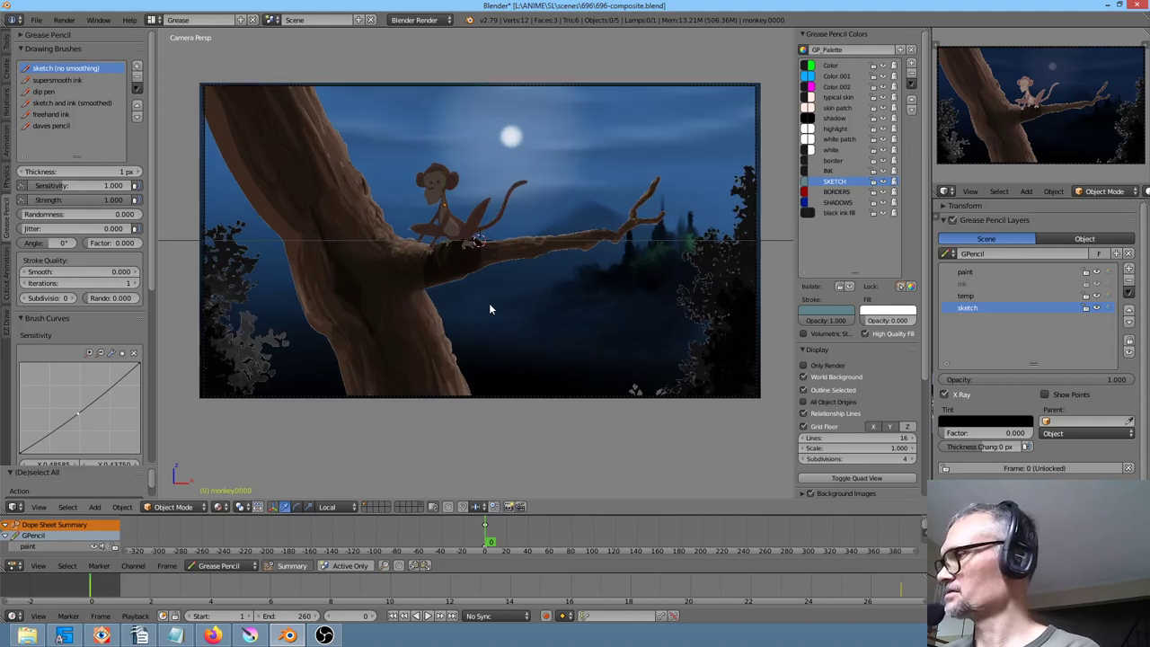
{"action": "key", "text": "t"}
{"action": "key", "text": "n"}
{"action": "middle_click_drag", "start_coordinate": [490, 301], "coordinate": [478, 327], "text": "shift"}
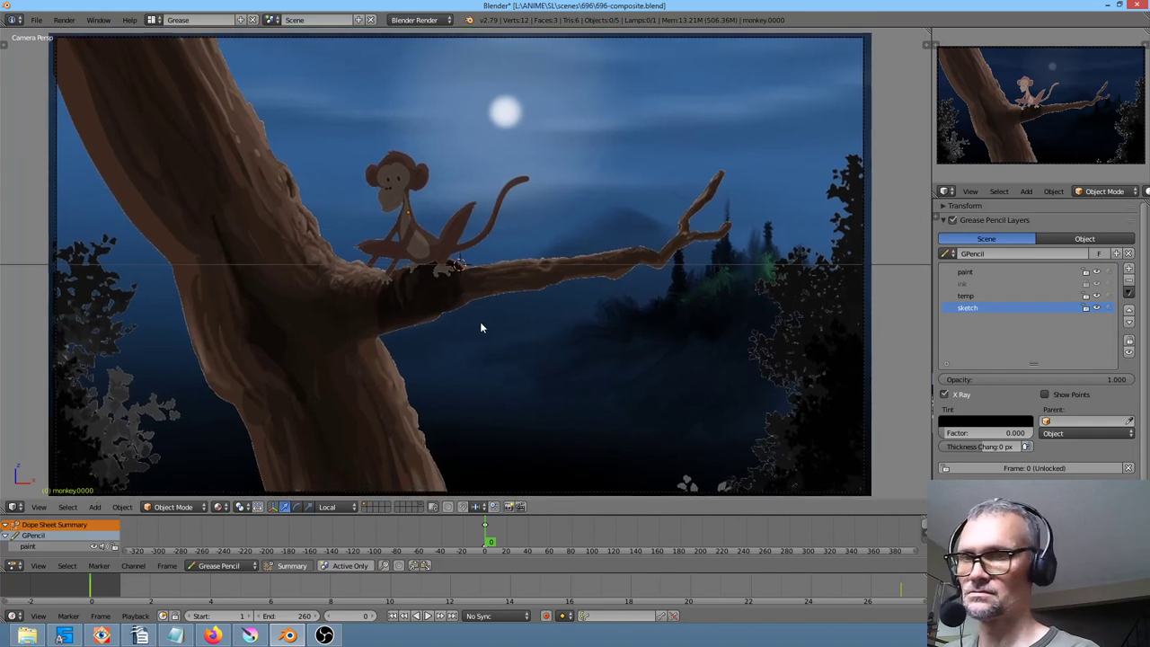
{"action": "key", "text": "ctrl+space"}
Play the monkey animation through, stop it, and return the view to the normal panel layout
{"action": "scroll", "coordinate": [483, 326], "scroll_direction": "down", "scroll_amount": 1}
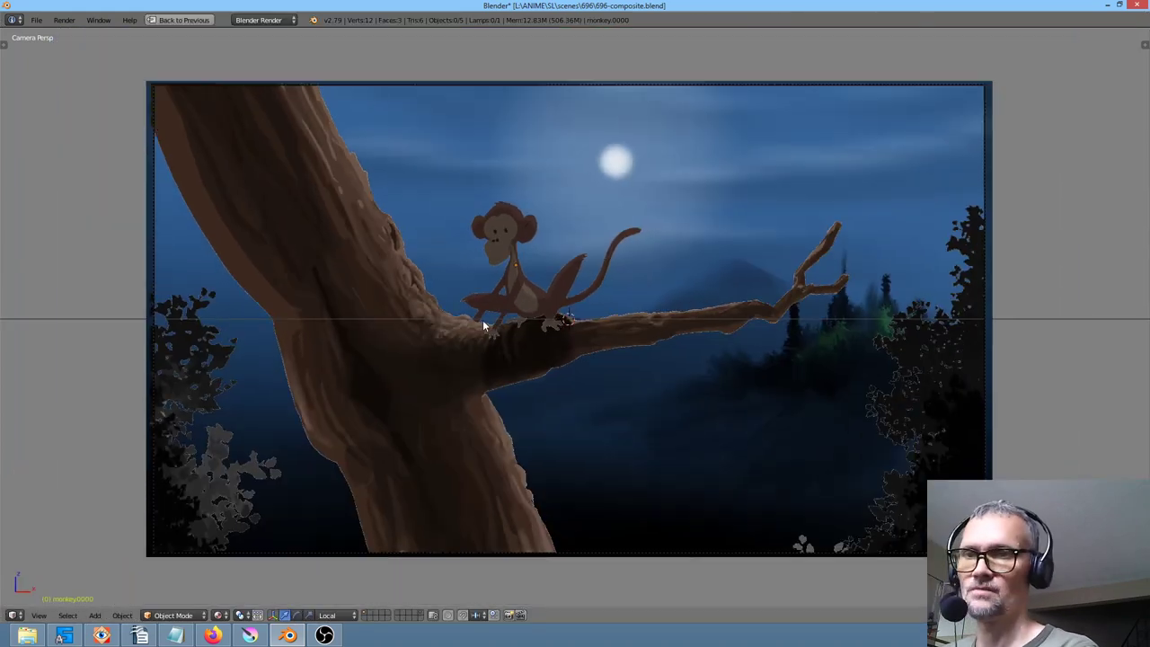
{"action": "scroll", "coordinate": [486, 326], "scroll_direction": "up", "scroll_amount": 1}
{"action": "scroll", "coordinate": [505, 329], "scroll_direction": "up", "scroll_amount": 1}
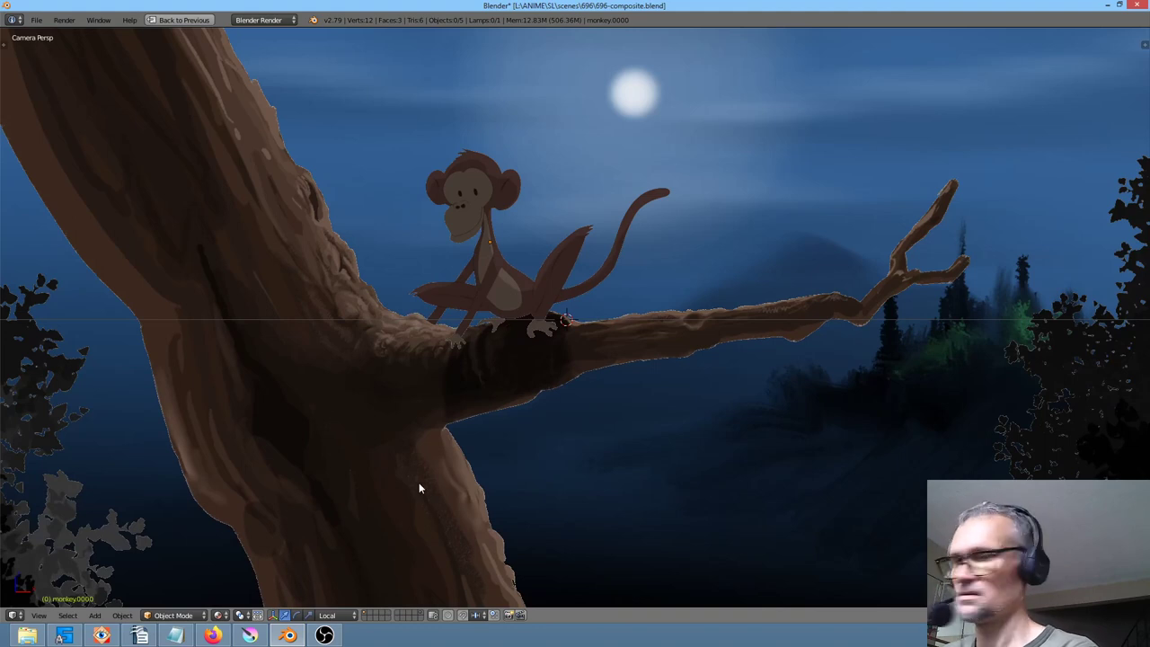
{"action": "key", "text": "alt+a"}
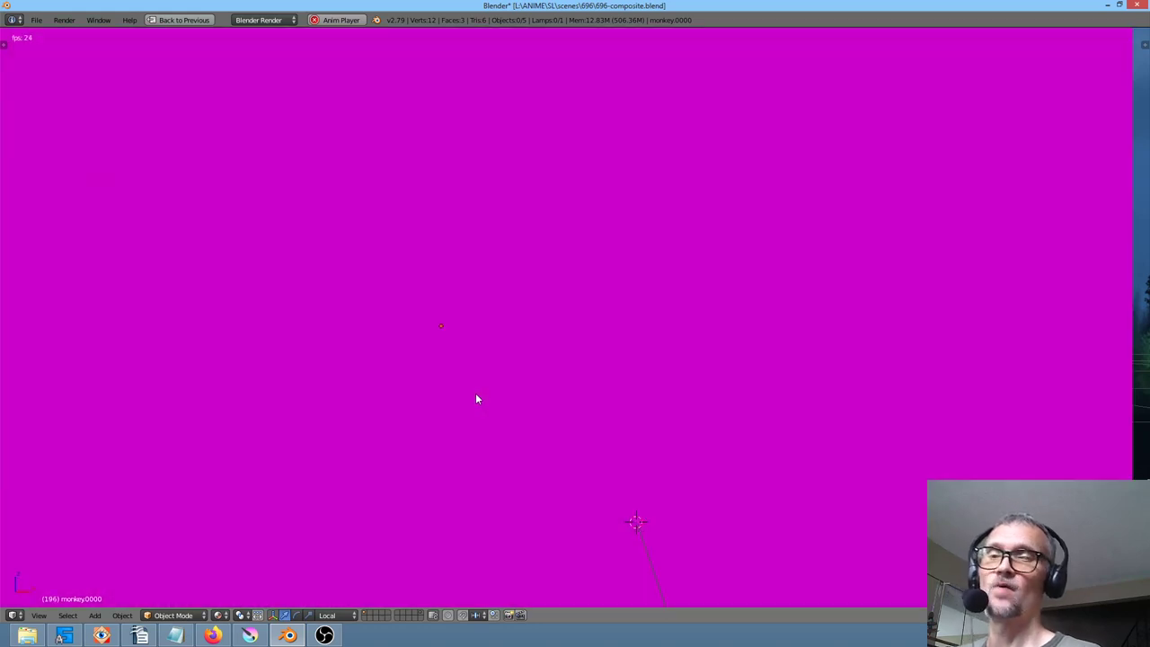
{"action": "key", "text": "Escape"}
{"action": "scroll", "coordinate": [447, 430], "scroll_direction": "down", "scroll_amount": 2}
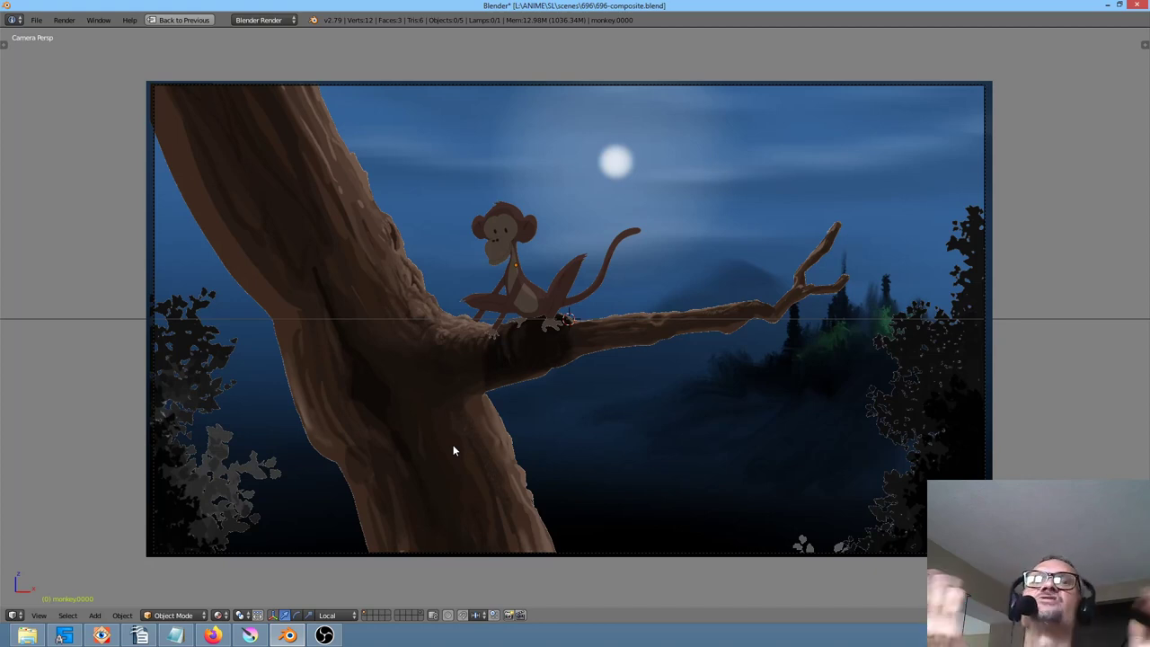
{"action": "key", "text": "ctrl+Up"}
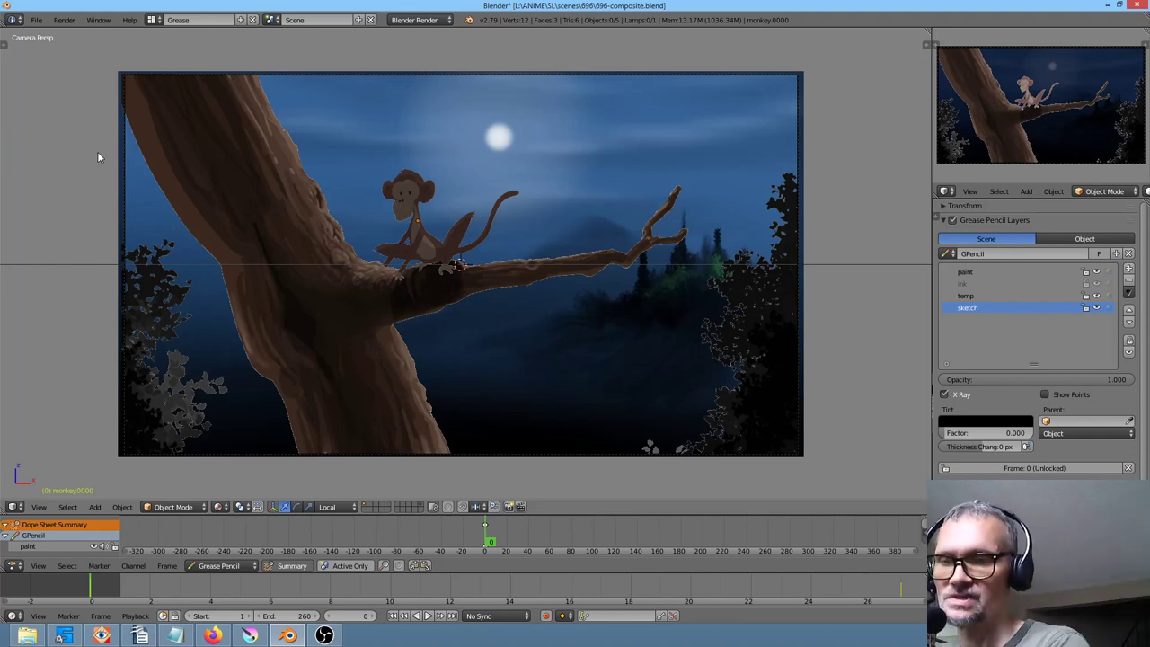
{"action": "middle_click_drag", "start_coordinate": [513, 546], "coordinate": [363, 549]}
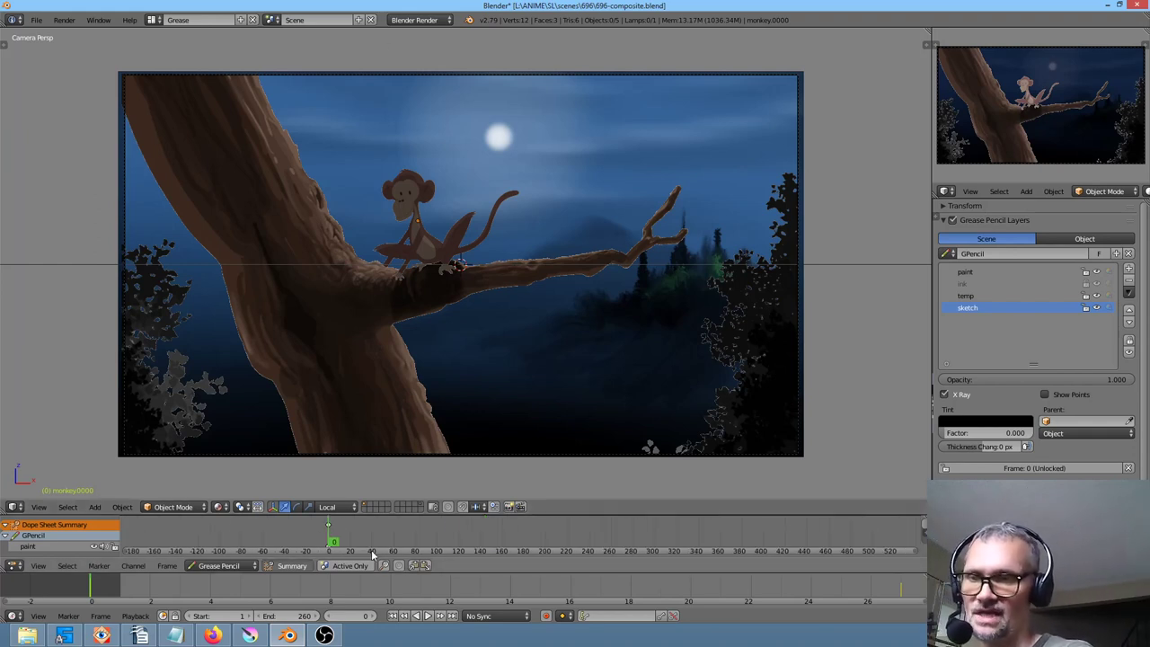
{"action": "left_click_drag", "start_coordinate": [357, 545], "coordinate": [310, 527]}
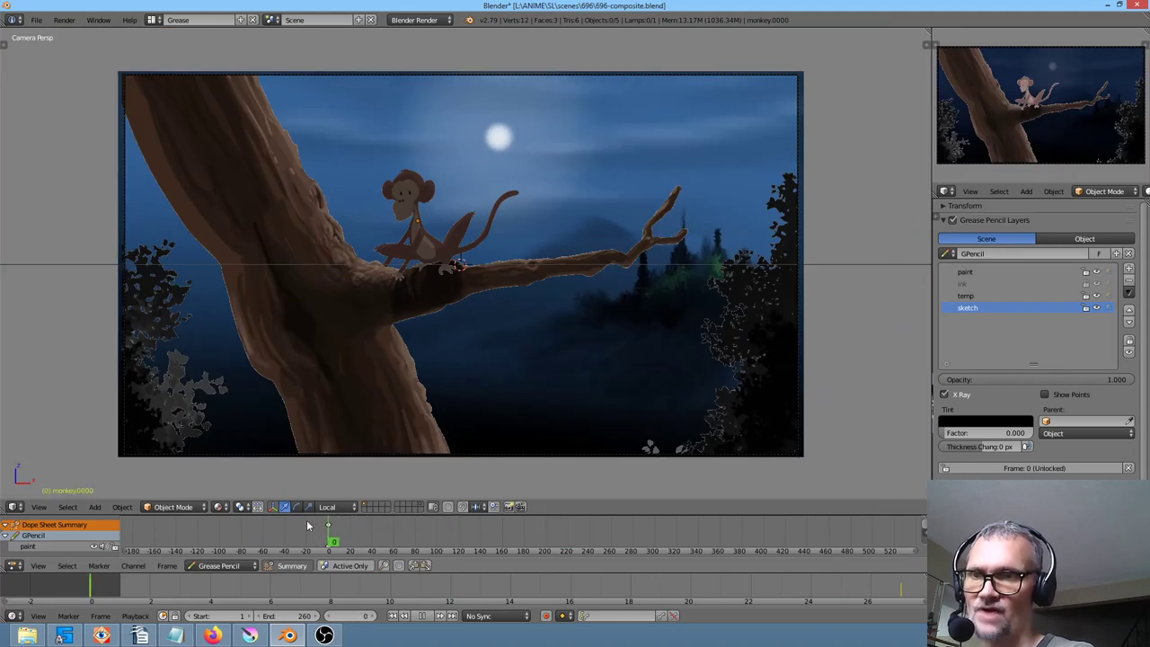